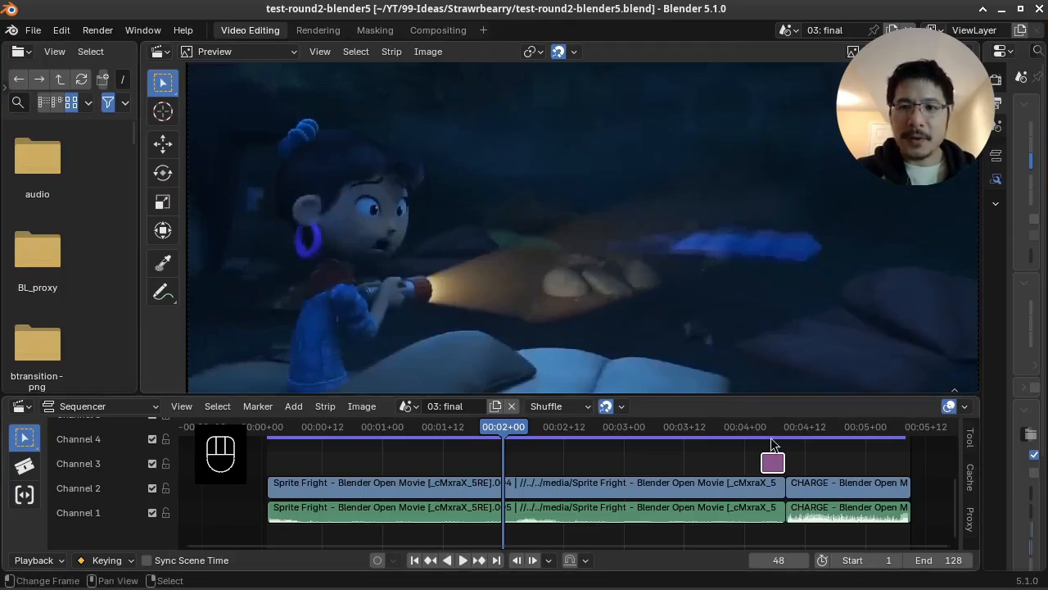
# Play back the sequence, and step frame by frame through the fly-in transition up to the cut at frame 104.
pyautogui.click(462, 560)
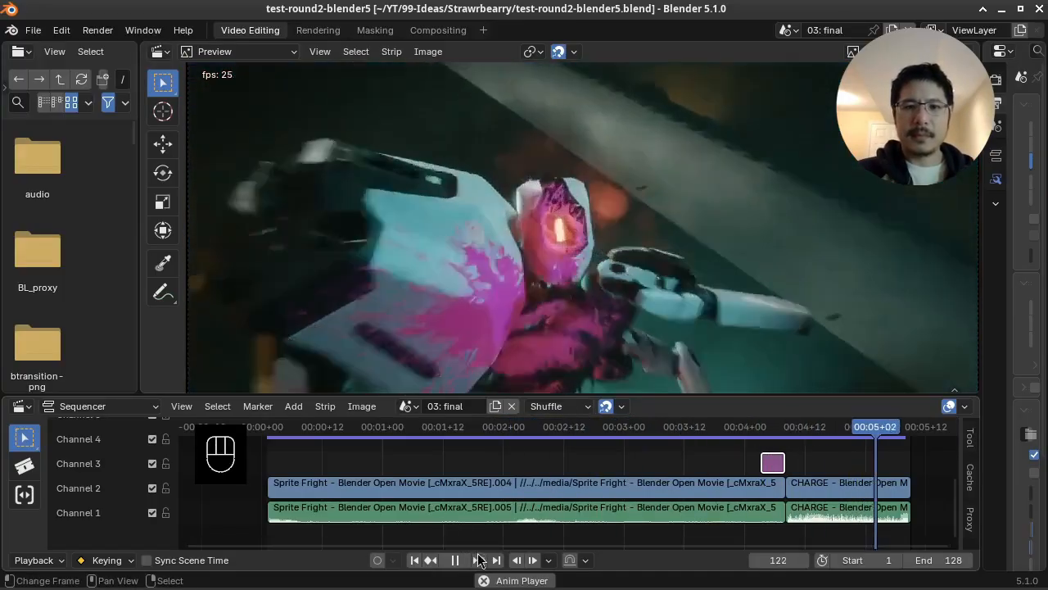
pyautogui.press('space')
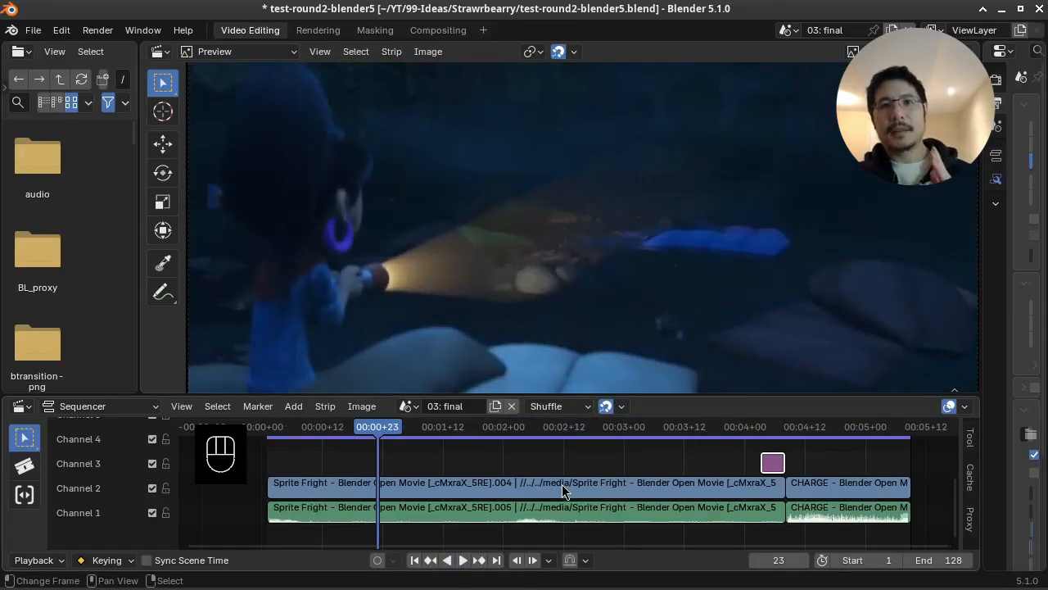
pyautogui.click(740, 455)
pyautogui.press('Right')
pyautogui.press('Right')
pyautogui.press('Right')
pyautogui.press('Right')
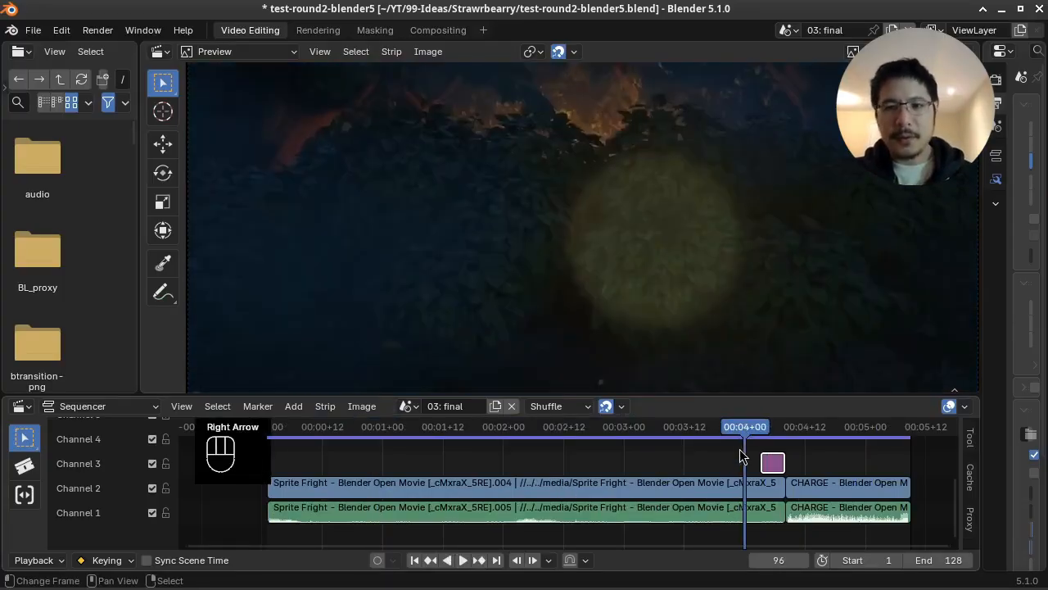
pyautogui.press('Right')
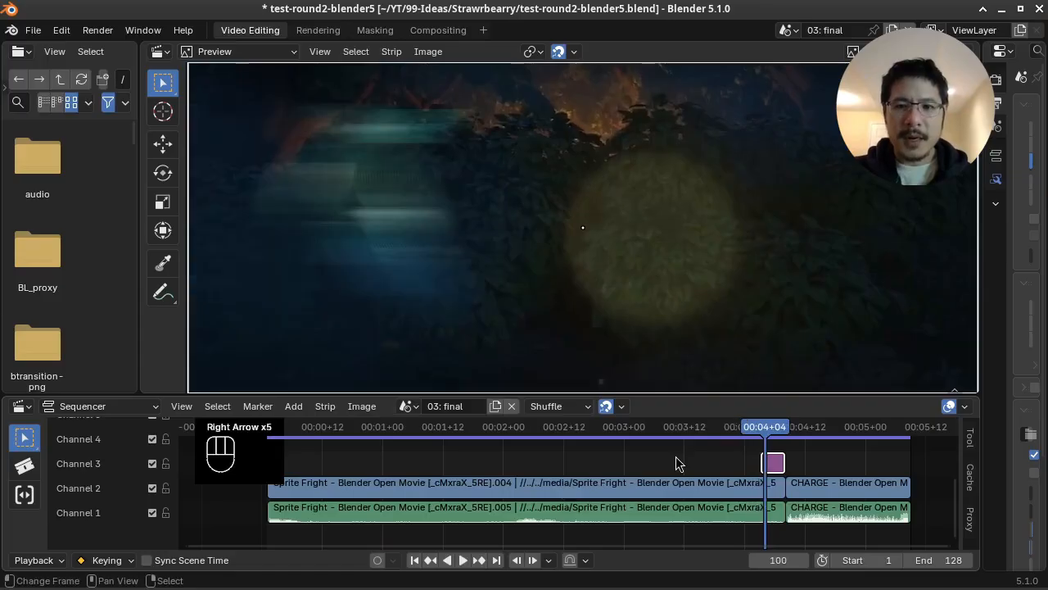
pyautogui.press('Right')
pyautogui.press('Right')
pyautogui.press('Right')
pyautogui.press('Right')
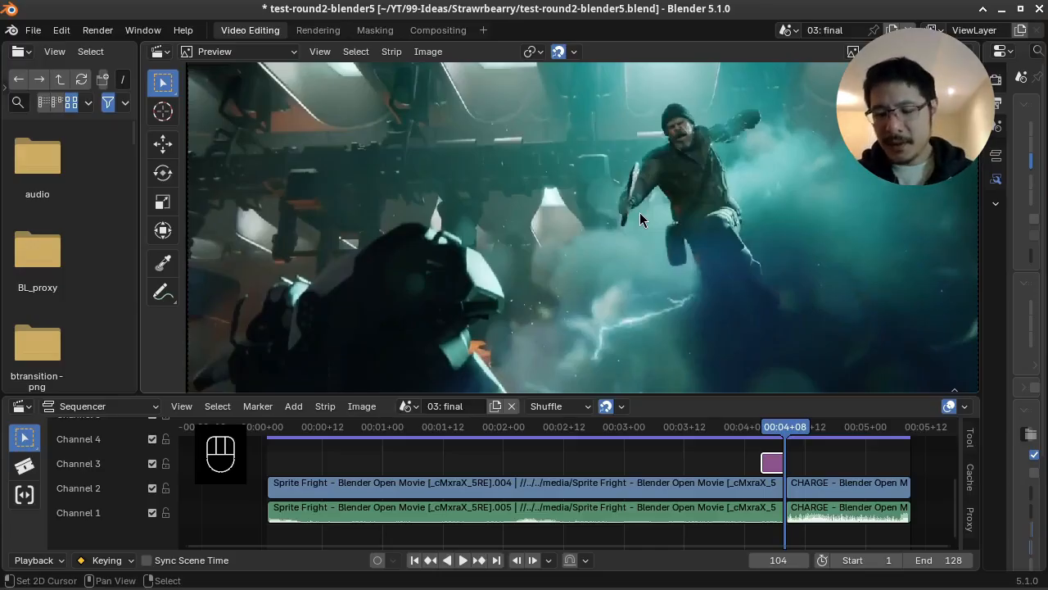
# Step back to frame 99 and forward again to frame 103 to examine the subject's fly-in motion.
pyautogui.press('Left')
pyautogui.press('Left')
pyautogui.press('Left')
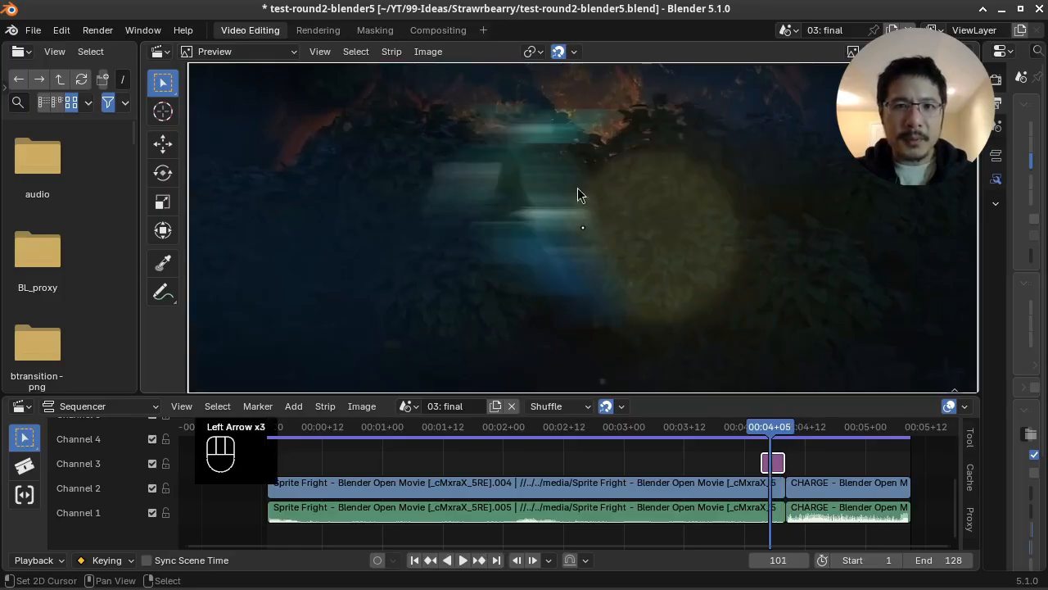
pyautogui.press('Left')
pyautogui.press('Left')
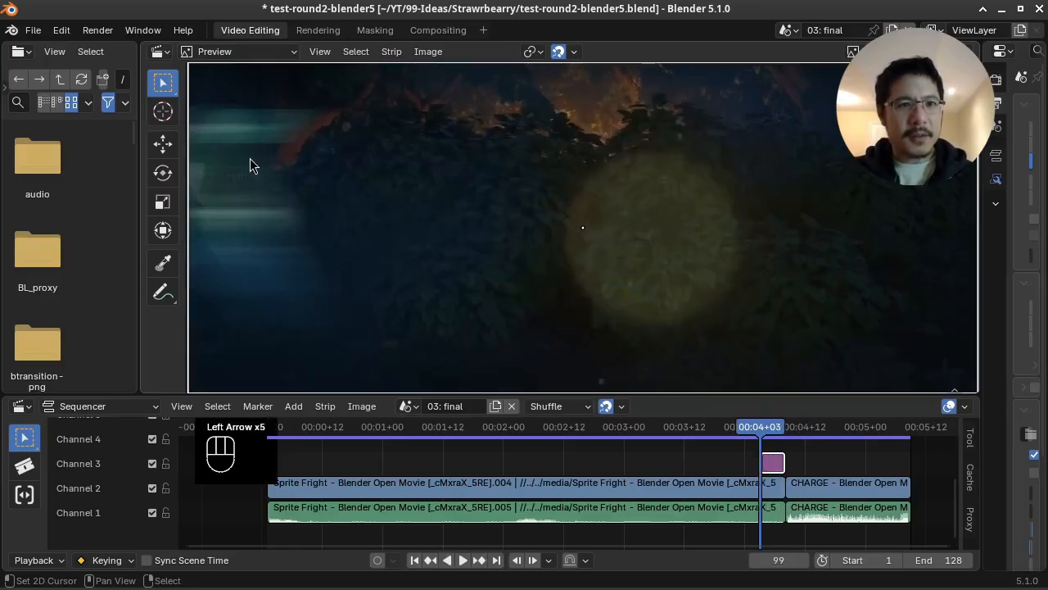
pyautogui.press('Right')
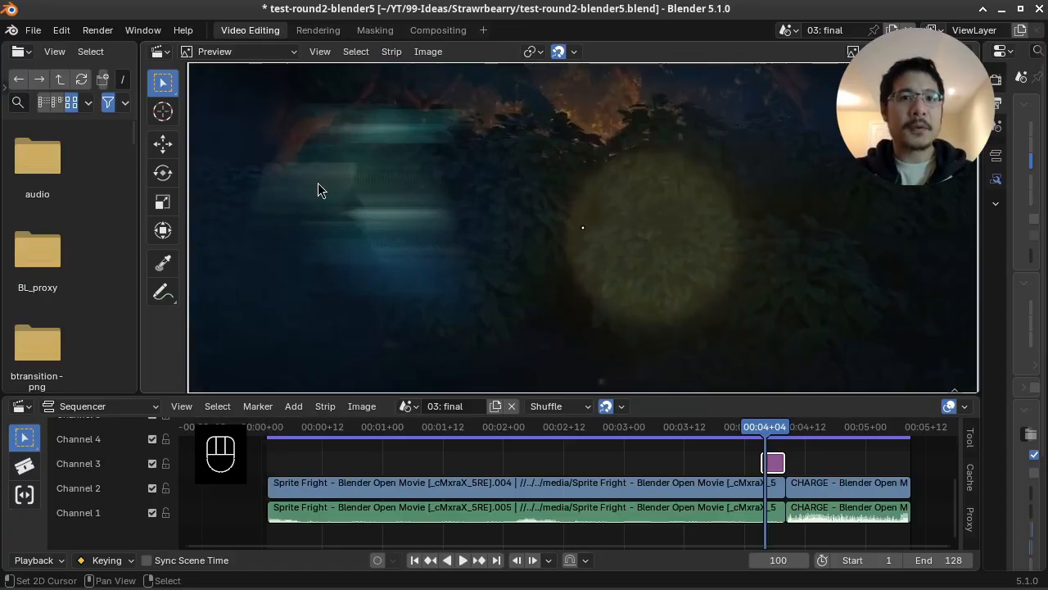
pyautogui.press('Right')
pyautogui.press('Right')
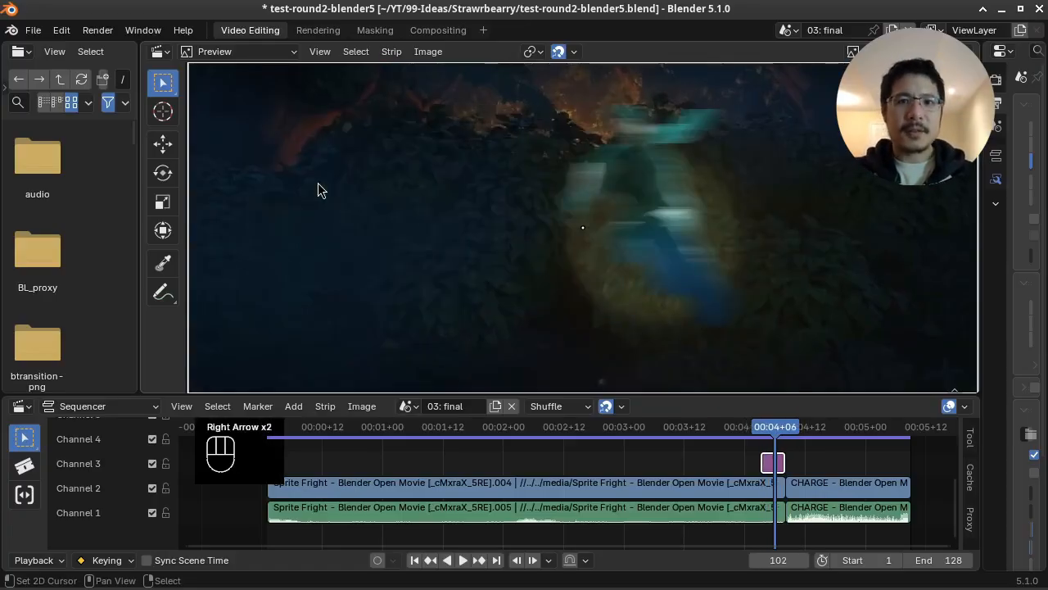
pyautogui.press('Right')
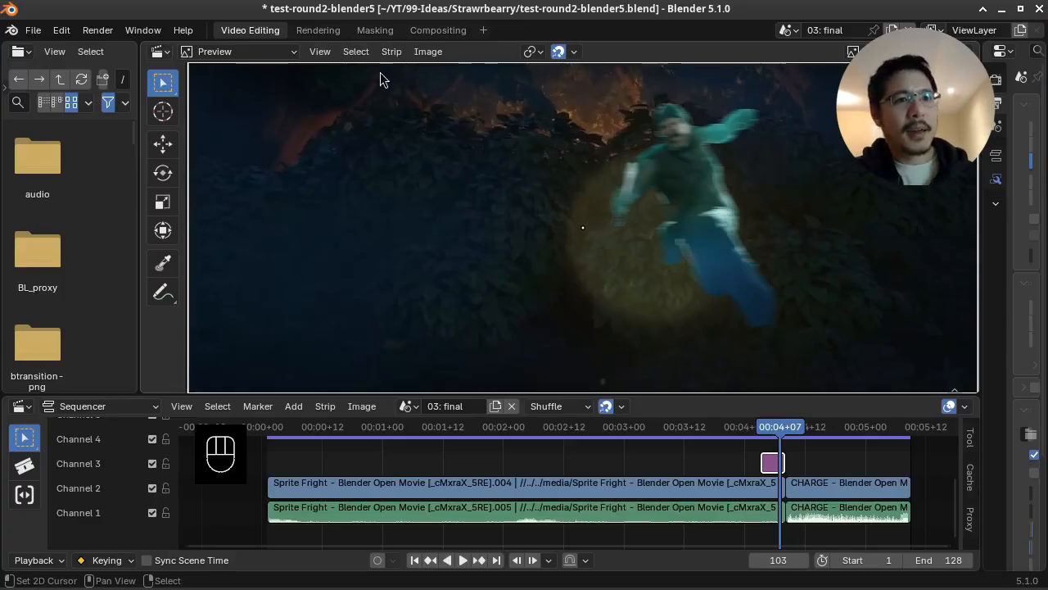
# Open the recent file demo-ready.blend without saving the changes to the current project.
pyautogui.click(33, 32)
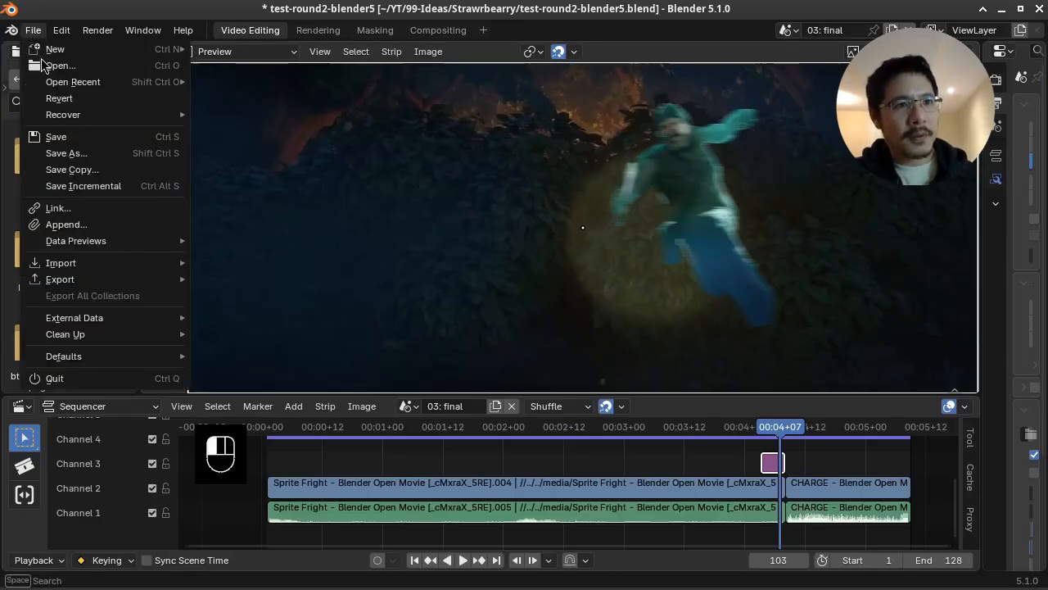
pyautogui.moveTo(57, 82)
pyautogui.click(289, 97)
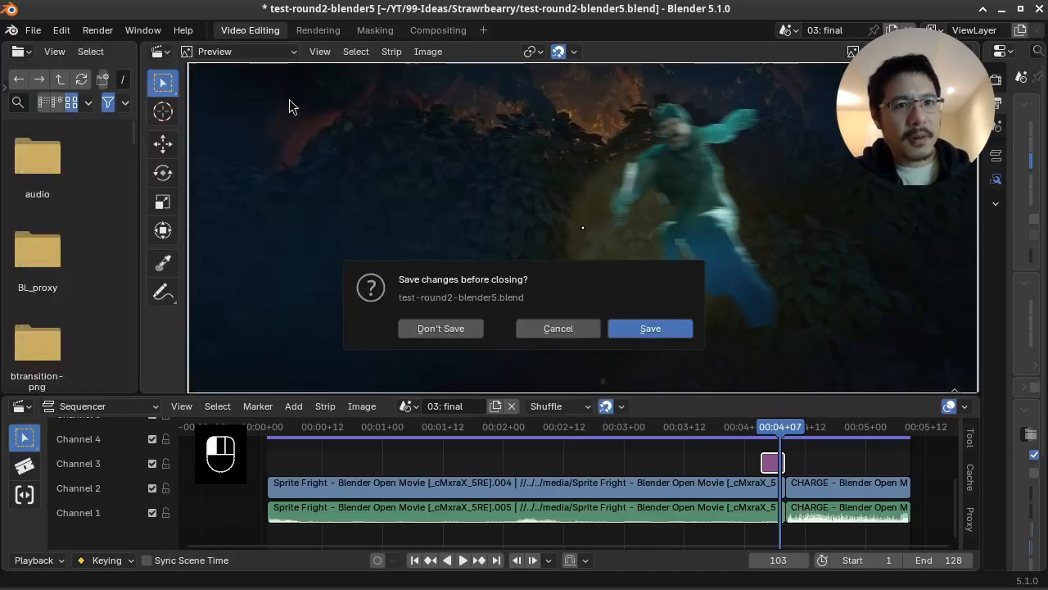
pyautogui.click(440, 326)
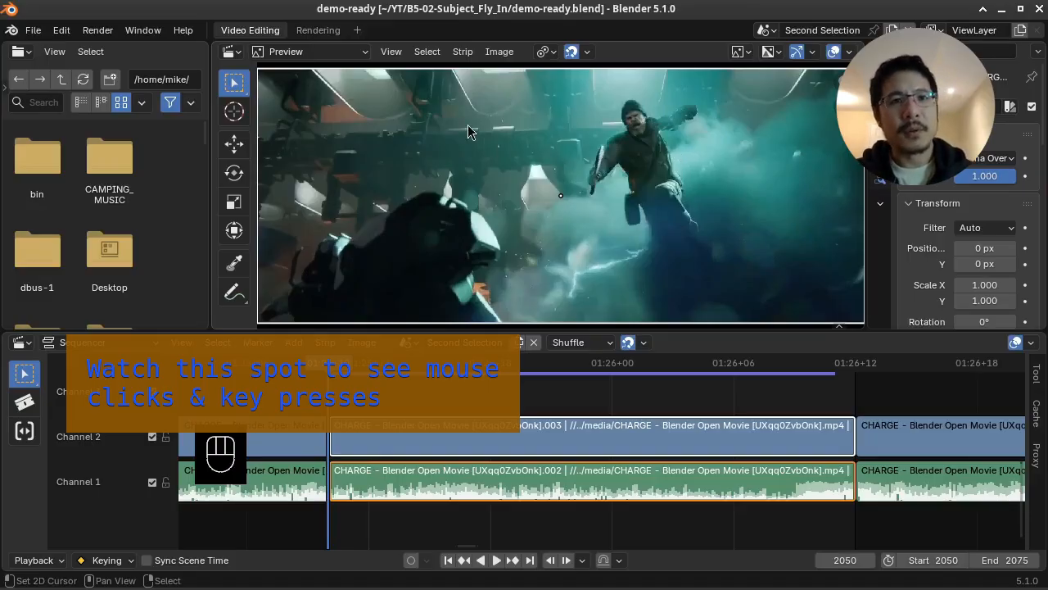
# Add the VFX Masking workspace to the project.
pyautogui.click(356, 33)
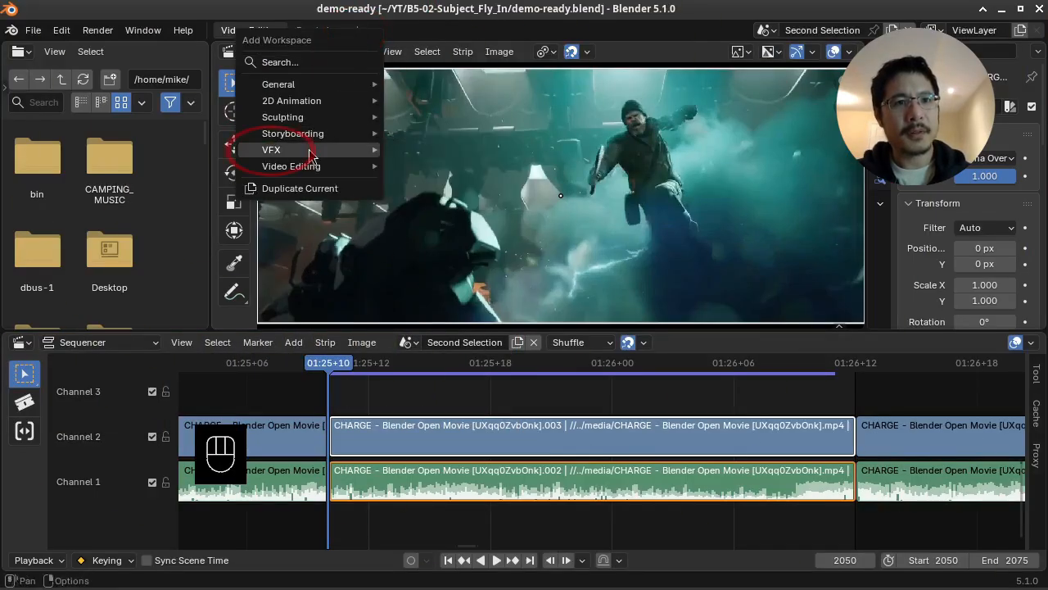
pyautogui.moveTo(314, 150)
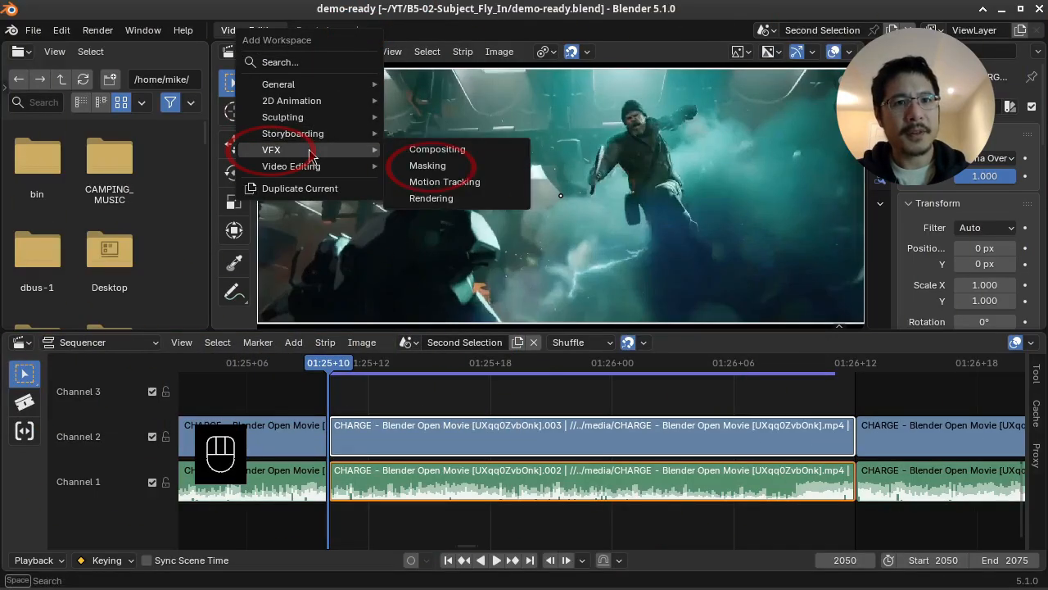
pyautogui.click(456, 167)
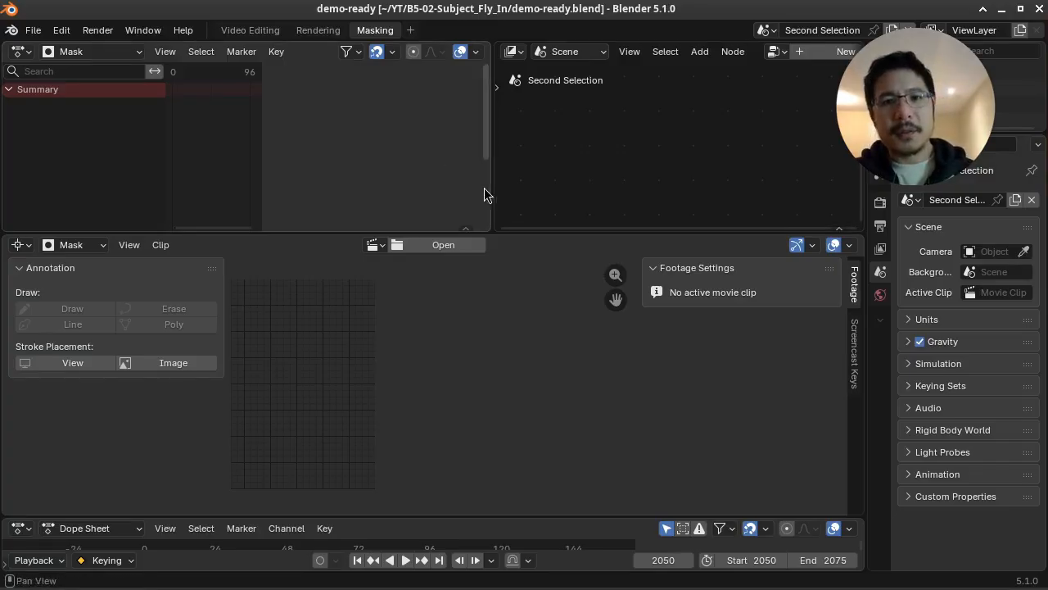
# Enlarge the mask editor area and load the clip "CHARGE - Blender Open Movie [UXqq0ZvbOnk].mp4" from the media folder.
pyautogui.moveTo(532, 230); pyautogui.dragTo(510, 61)
pyautogui.click(437, 75)
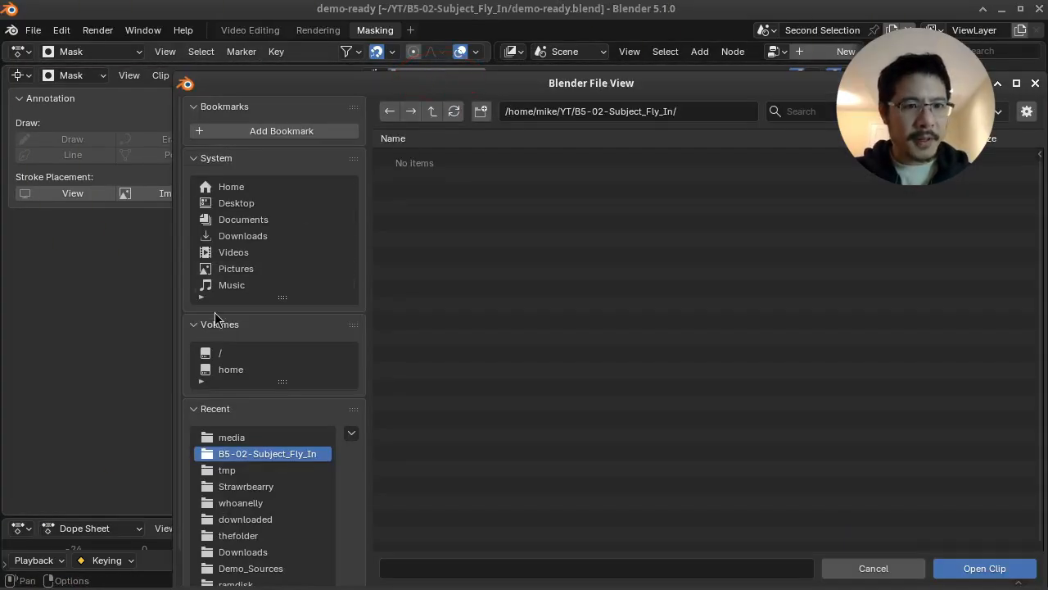
pyautogui.click(233, 434)
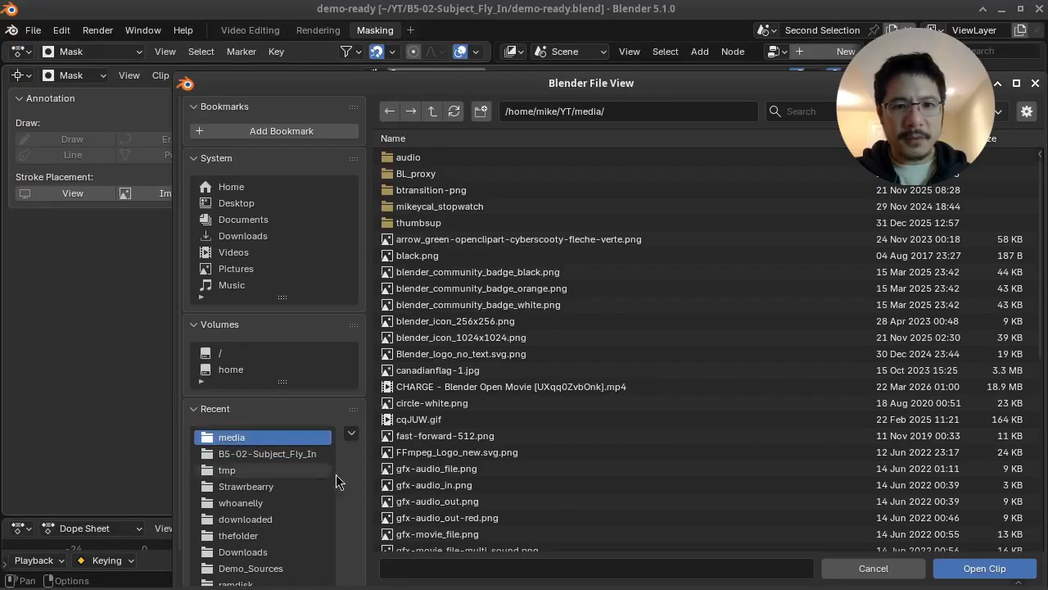
pyautogui.click(470, 386)
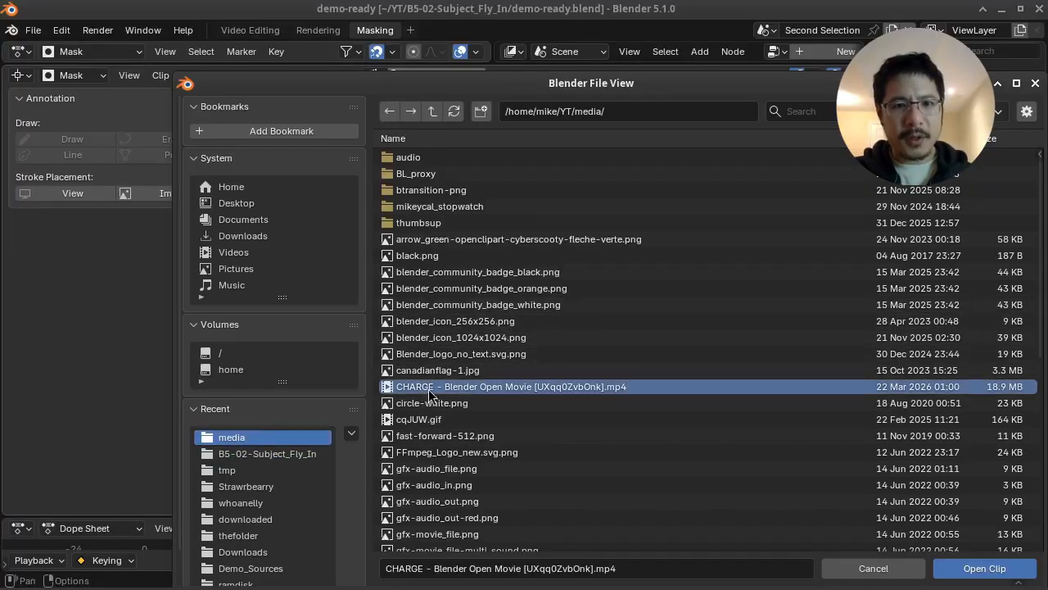
pyautogui.doubleClick(471, 385)
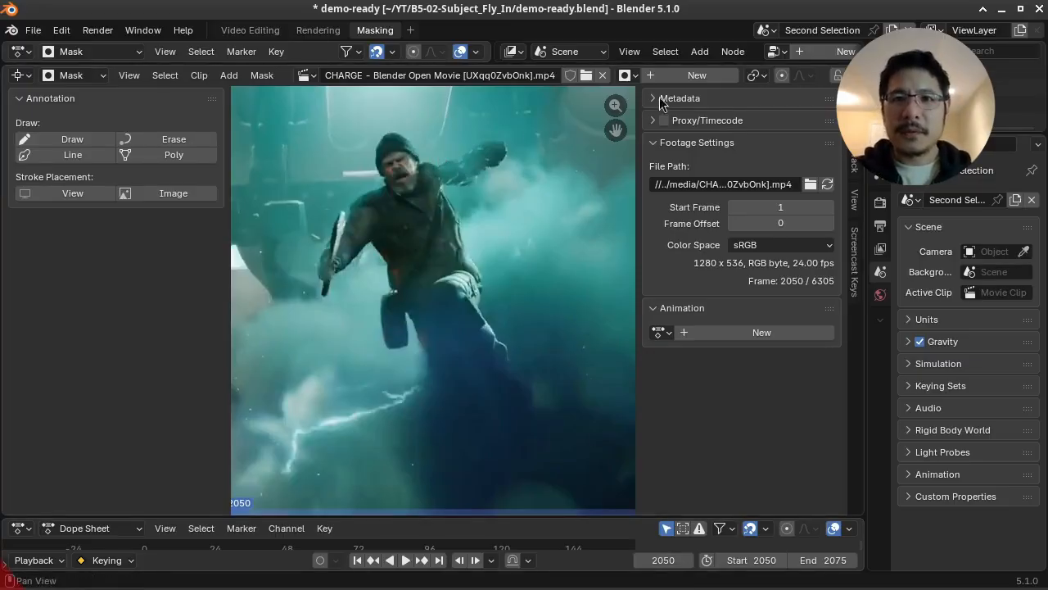
# Create a new mask and trace its outline from the top of the man's hat along his raised arm to the fist.
pyautogui.click(687, 77)
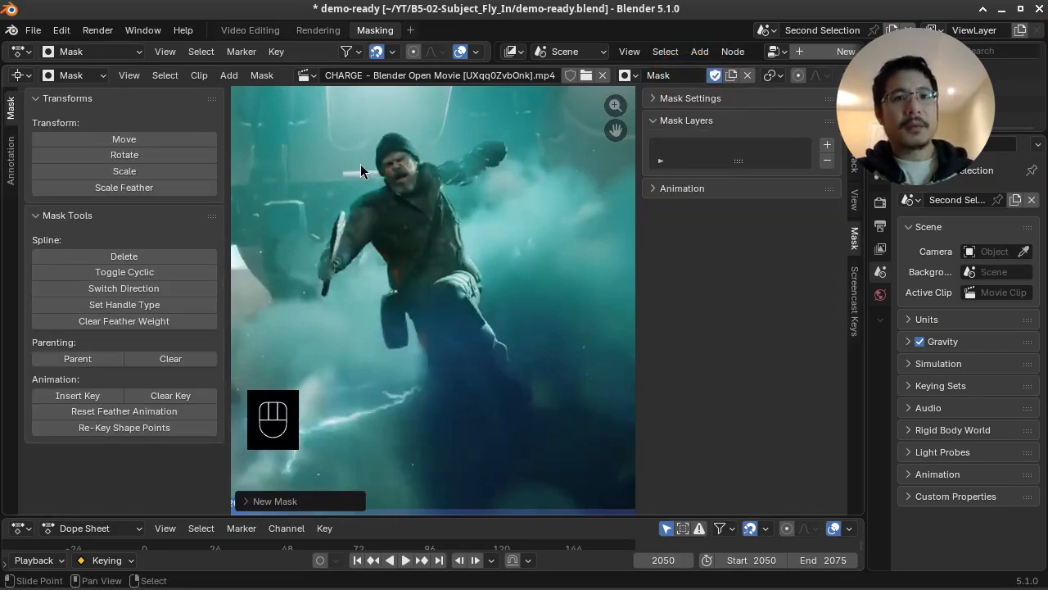
pyautogui.press('ctrl')
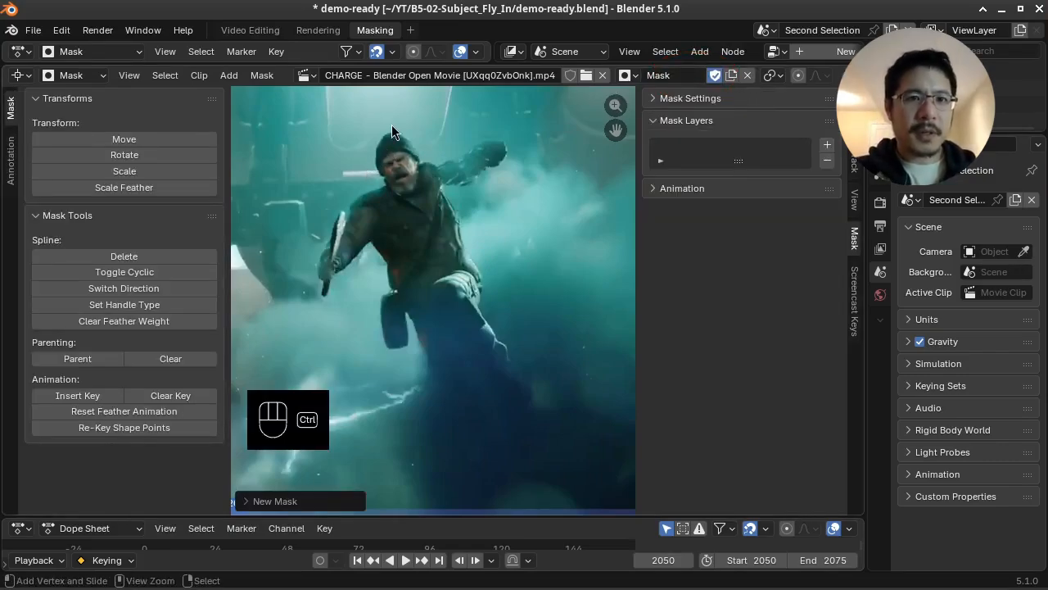
pyautogui.keyDown('ctrl'); pyautogui.click(390, 129); pyautogui.keyUp('ctrl')
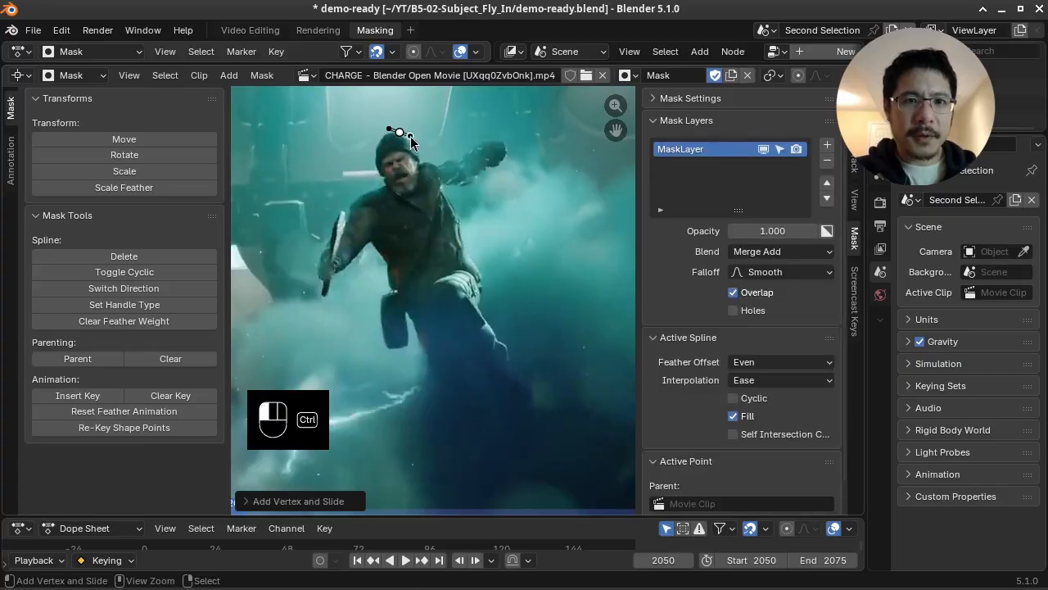
pyautogui.keyDown('ctrl'); pyautogui.click(415, 145); pyautogui.keyUp('ctrl')
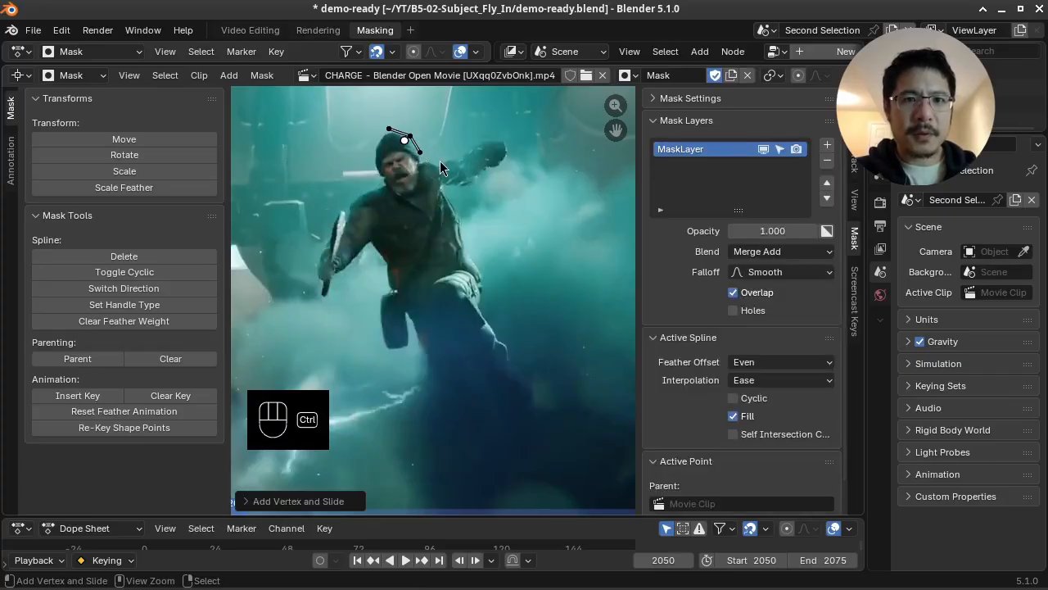
pyautogui.keyDown('ctrl'); pyautogui.click(460, 155); pyautogui.keyUp('ctrl')
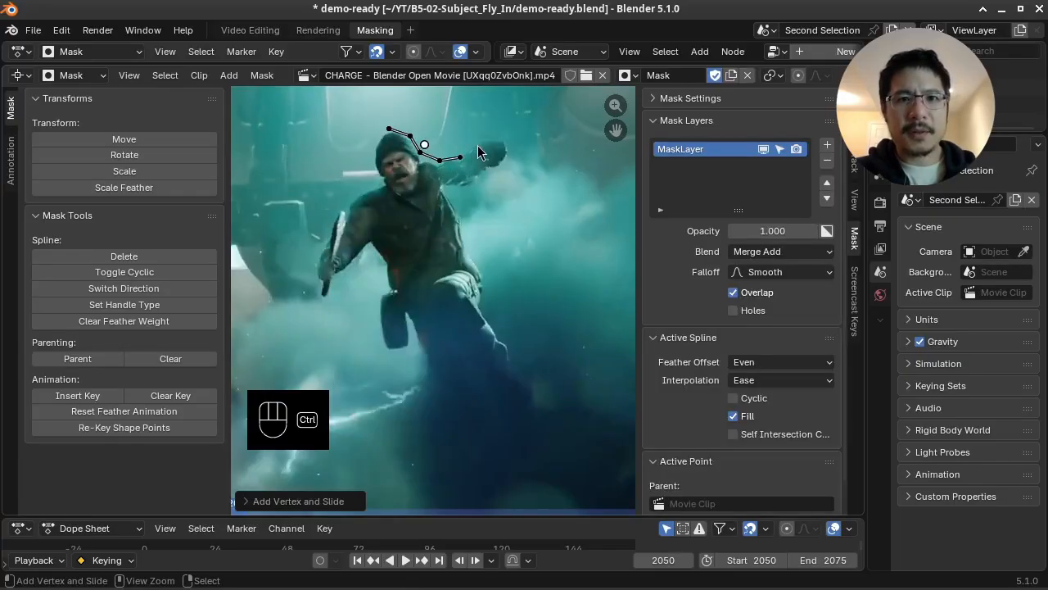
pyautogui.keyDown('ctrl'); pyautogui.click(477, 145); pyautogui.keyUp('ctrl')
pyautogui.keyDown('ctrl'); pyautogui.click(500, 137); pyautogui.keyUp('ctrl')
pyautogui.keyDown('ctrl'); pyautogui.click(509, 153); pyautogui.keyUp('ctrl')
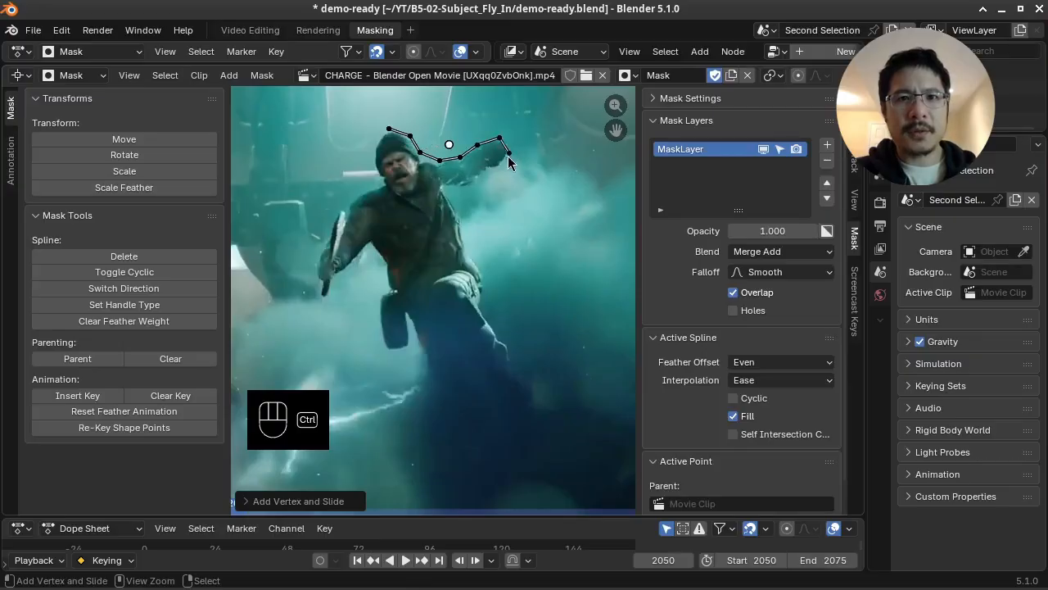
# Continue the mask outline back along the underside of the raised arm and down the side of the torso to the knee.
pyautogui.keyDown('ctrl'); pyautogui.click(495, 172); pyautogui.keyUp('ctrl')
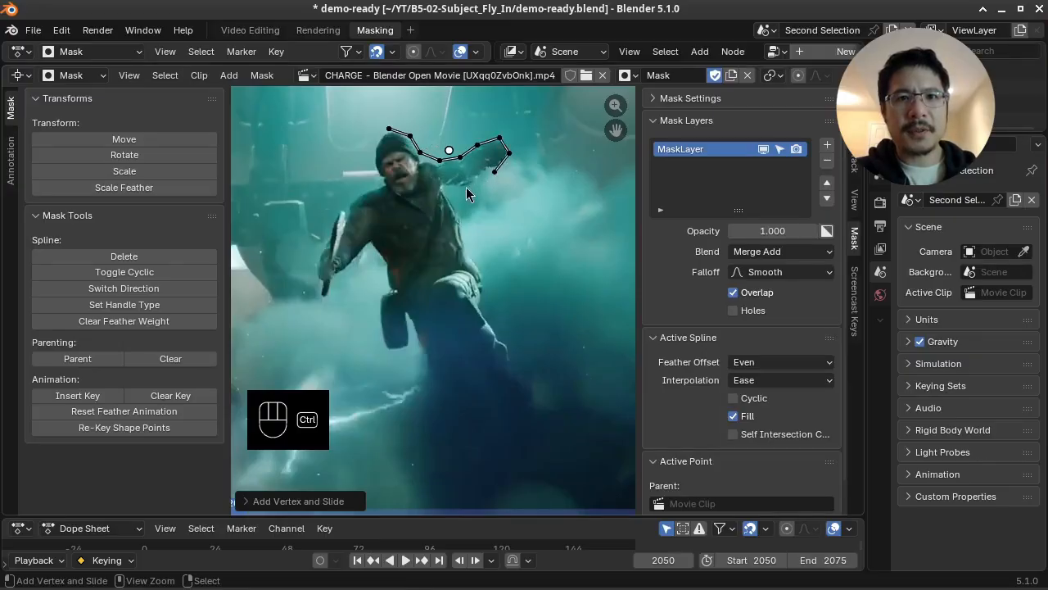
pyautogui.keyDown('ctrl'); pyautogui.click(466, 186); pyautogui.keyUp('ctrl')
pyautogui.keyDown('ctrl'); pyautogui.click(444, 188); pyautogui.keyUp('ctrl')
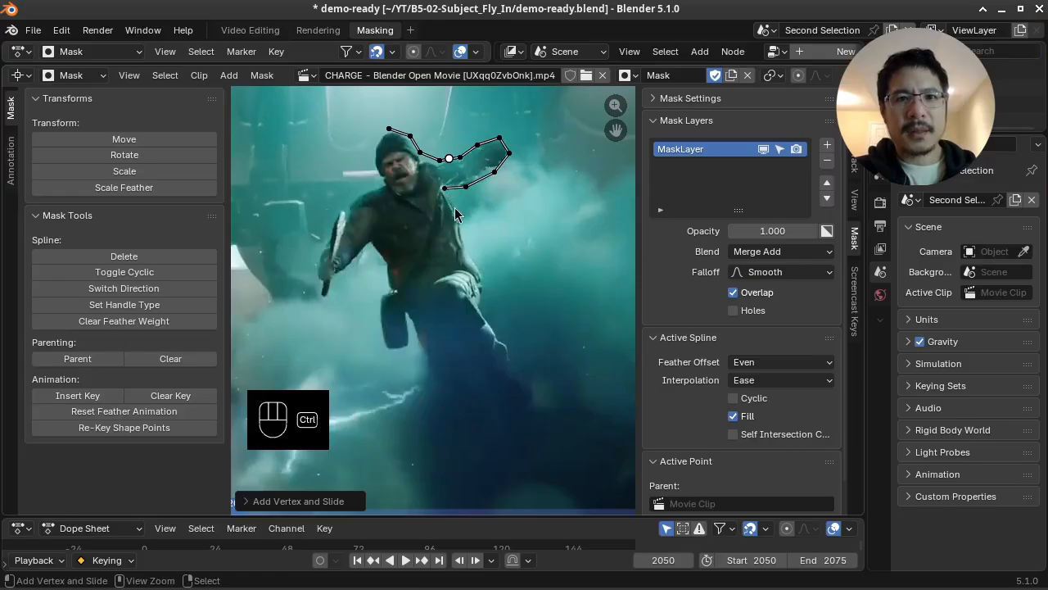
pyautogui.keyDown('ctrl'); pyautogui.click(455, 212); pyautogui.keyUp('ctrl')
pyautogui.keyDown('ctrl'); pyautogui.click(461, 238); pyautogui.keyUp('ctrl')
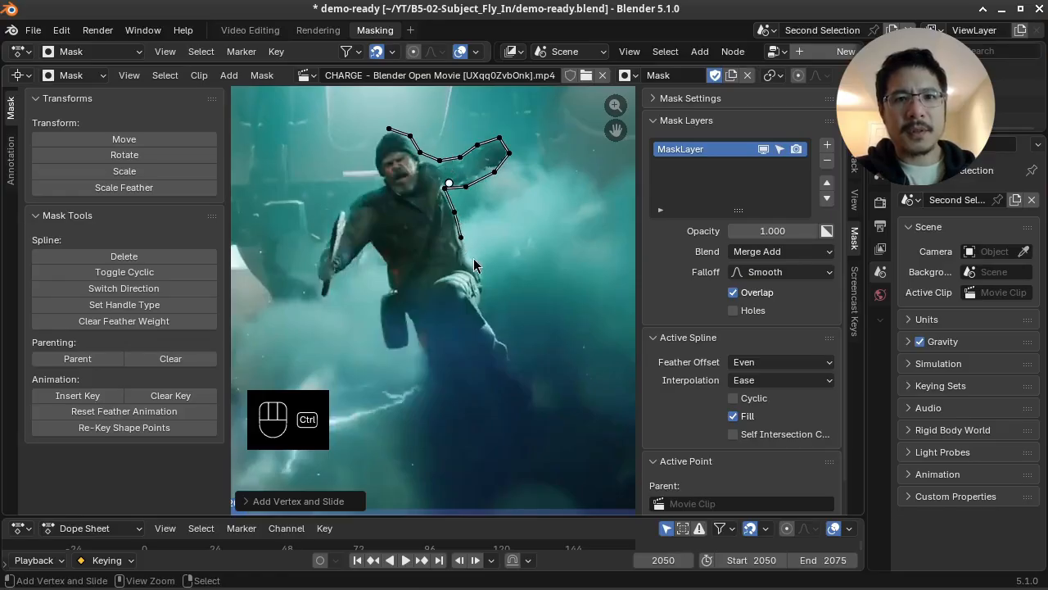
pyautogui.keyDown('ctrl'); pyautogui.click(474, 260); pyautogui.keyUp('ctrl')
pyautogui.keyDown('ctrl'); pyautogui.click(482, 278); pyautogui.keyUp('ctrl')
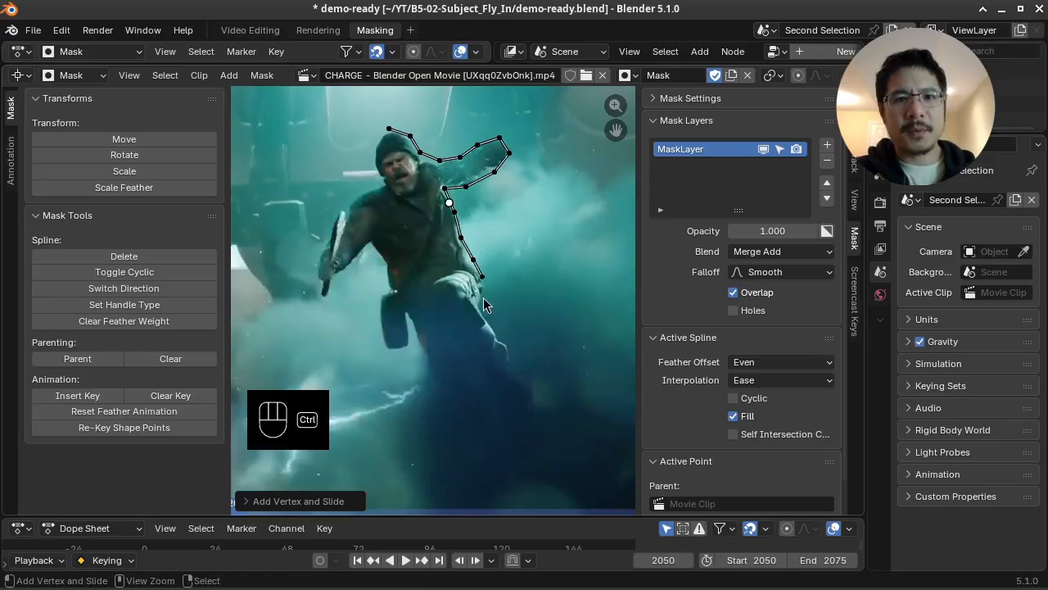
pyautogui.keyDown('ctrl'); pyautogui.click(483, 298); pyautogui.keyUp('ctrl')
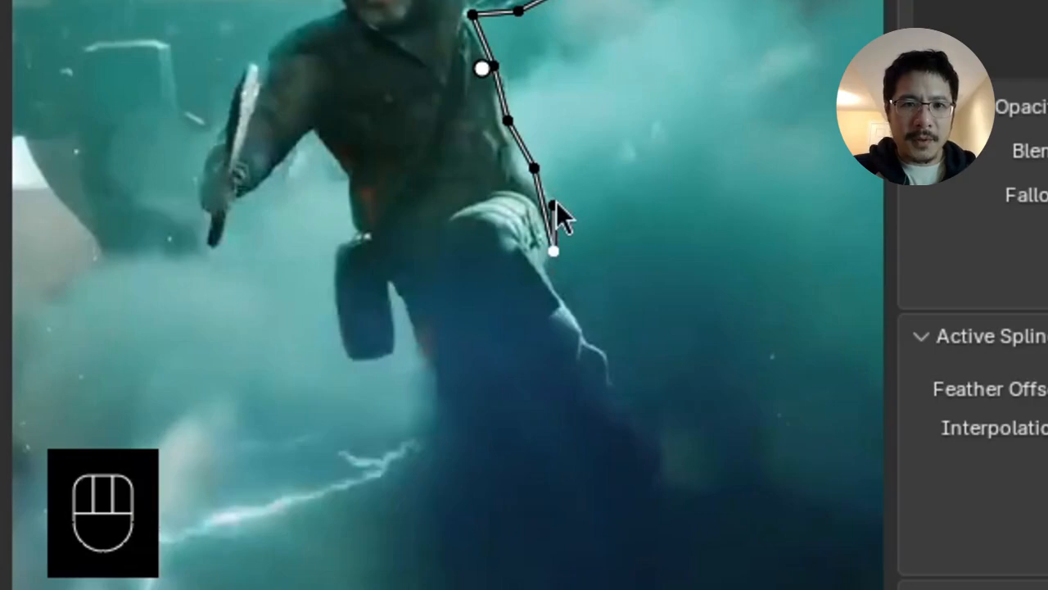
# Continue the mask outline down the outer edge of the man's bent leg and around its lower end.
pyautogui.click(555, 204)
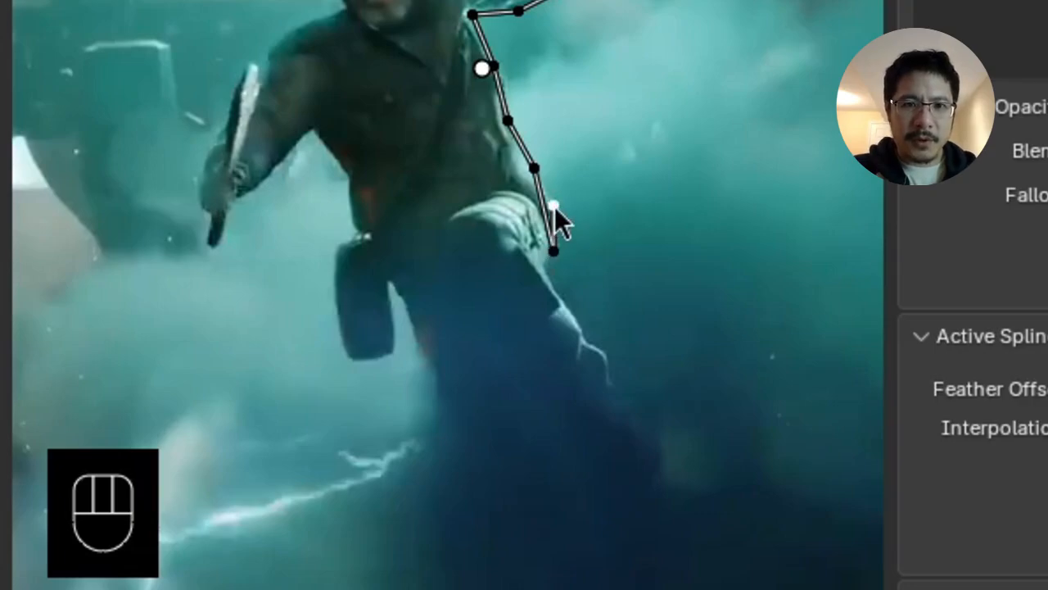
pyautogui.keyDown('ctrl'); pyautogui.moveTo(554, 206); pyautogui.dragTo(581, 322); pyautogui.keyUp('ctrl')
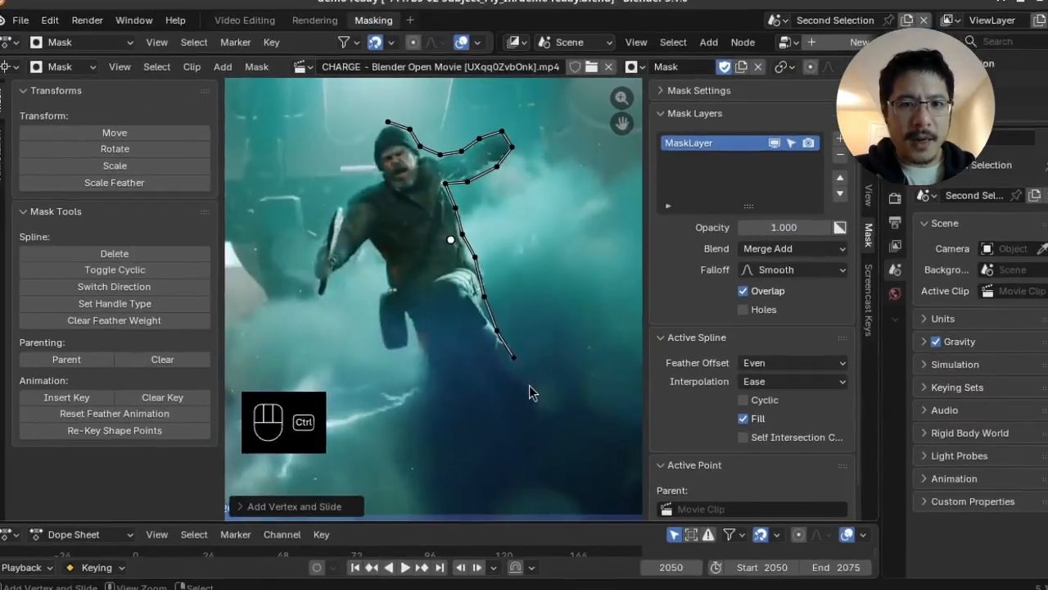
pyautogui.keyDown('ctrl'); pyautogui.click(530, 385); pyautogui.keyUp('ctrl')
pyautogui.keyDown('ctrl'); pyautogui.click(523, 411); pyautogui.keyUp('ctrl')
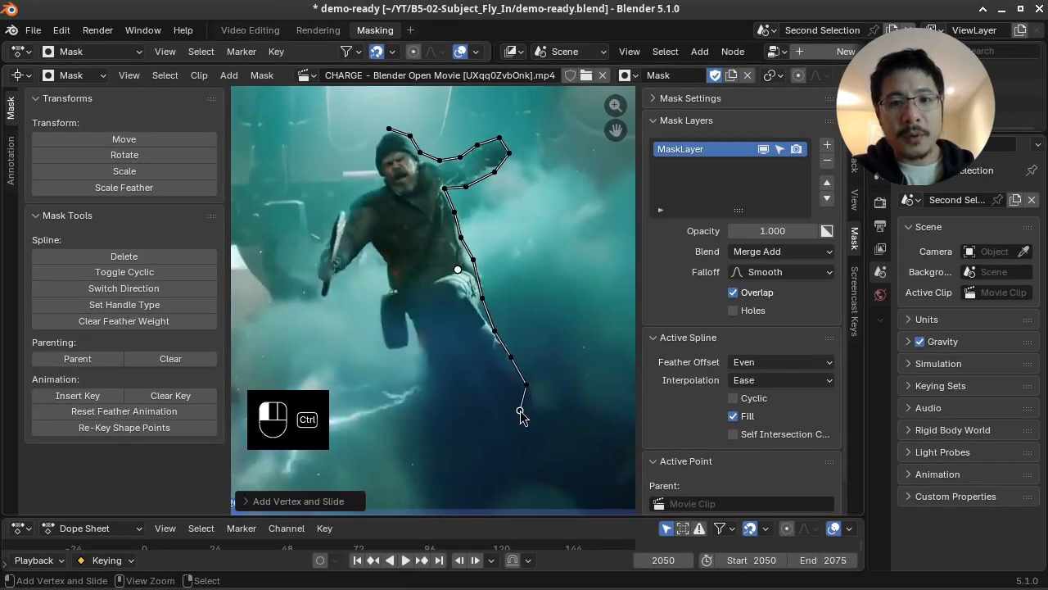
pyautogui.keyDown('ctrl'); pyautogui.click(501, 413); pyautogui.keyUp('ctrl')
pyautogui.keyDown('ctrl'); pyautogui.click(479, 400); pyautogui.keyUp('ctrl')
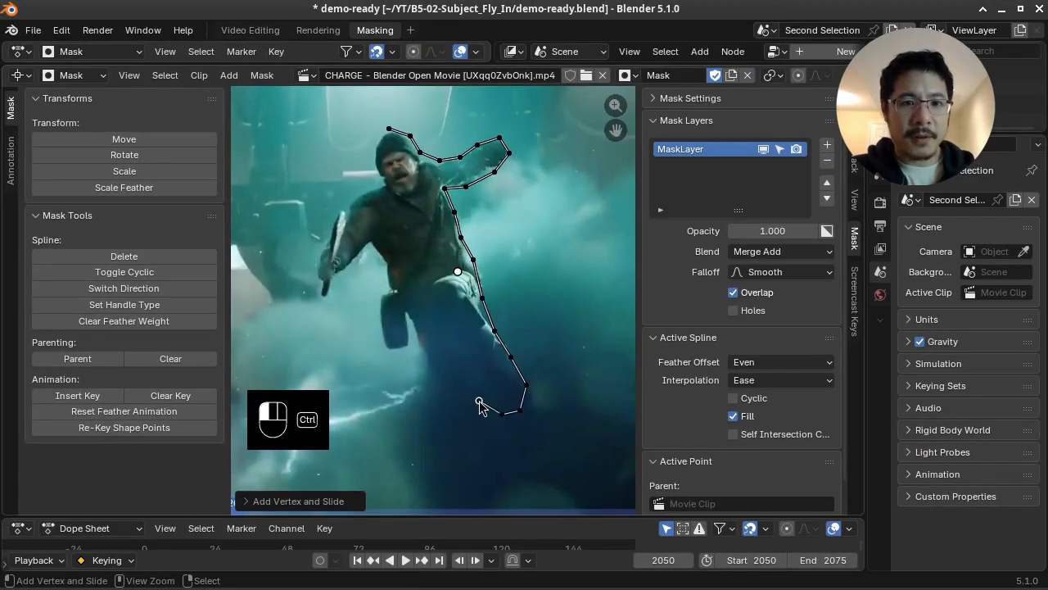
# Continue the mask outline back up the opposite side of the legs and around the hip pouch.
pyautogui.keyDown('ctrl'); pyautogui.click(455, 395); pyautogui.keyUp('ctrl')
pyautogui.keyDown('ctrl'); pyautogui.click(434, 375); pyautogui.keyUp('ctrl')
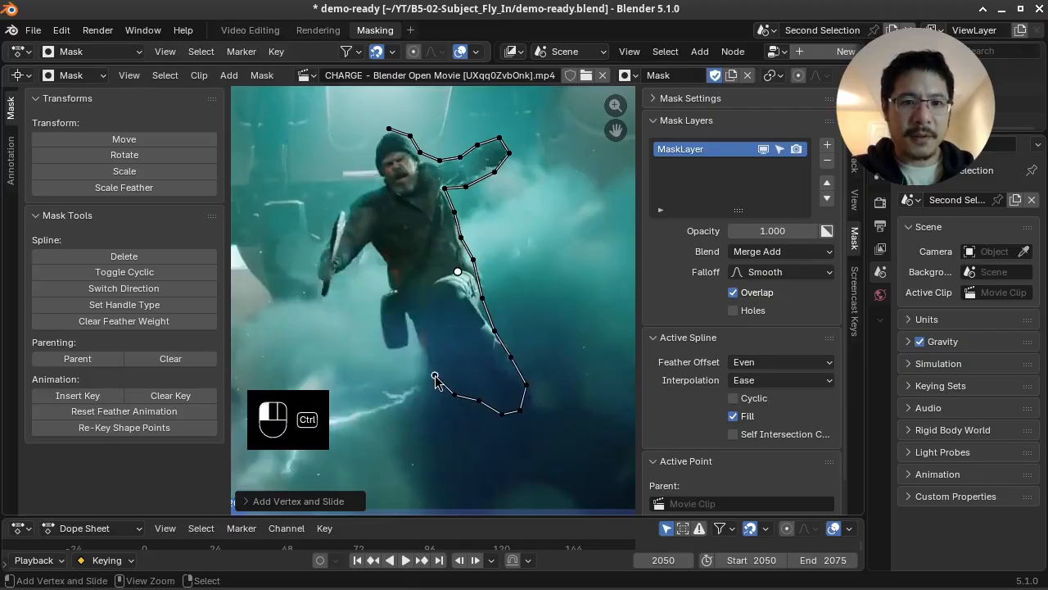
pyautogui.keyDown('ctrl'); pyautogui.click(418, 338); pyautogui.keyUp('ctrl')
pyautogui.keyDown('ctrl'); pyautogui.click(410, 323); pyautogui.keyUp('ctrl')
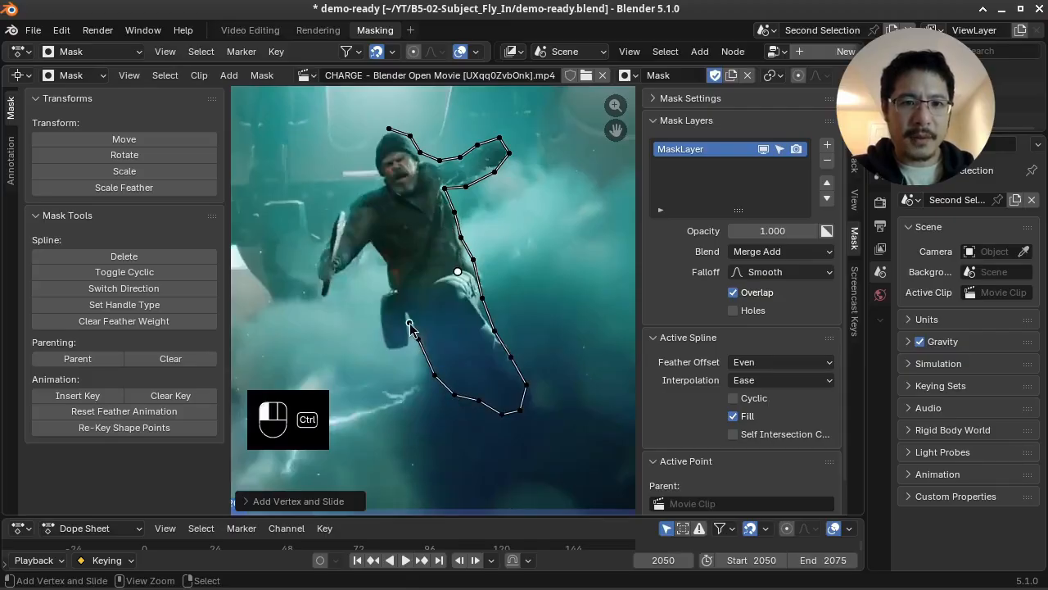
pyautogui.keyDown('ctrl'); pyautogui.click(404, 344); pyautogui.keyUp('ctrl')
pyautogui.keyDown('ctrl'); pyautogui.click(385, 345); pyautogui.keyUp('ctrl')
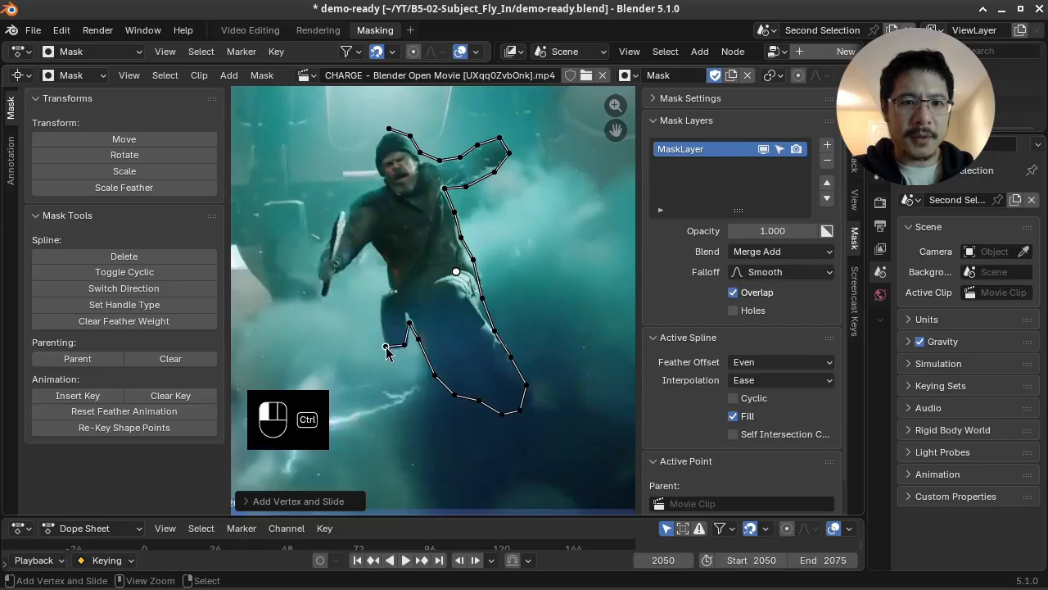
pyautogui.keyDown('ctrl'); pyautogui.click(378, 300); pyautogui.keyUp('ctrl')
pyautogui.keyDown('ctrl'); pyautogui.click(386, 287); pyautogui.keyUp('ctrl')
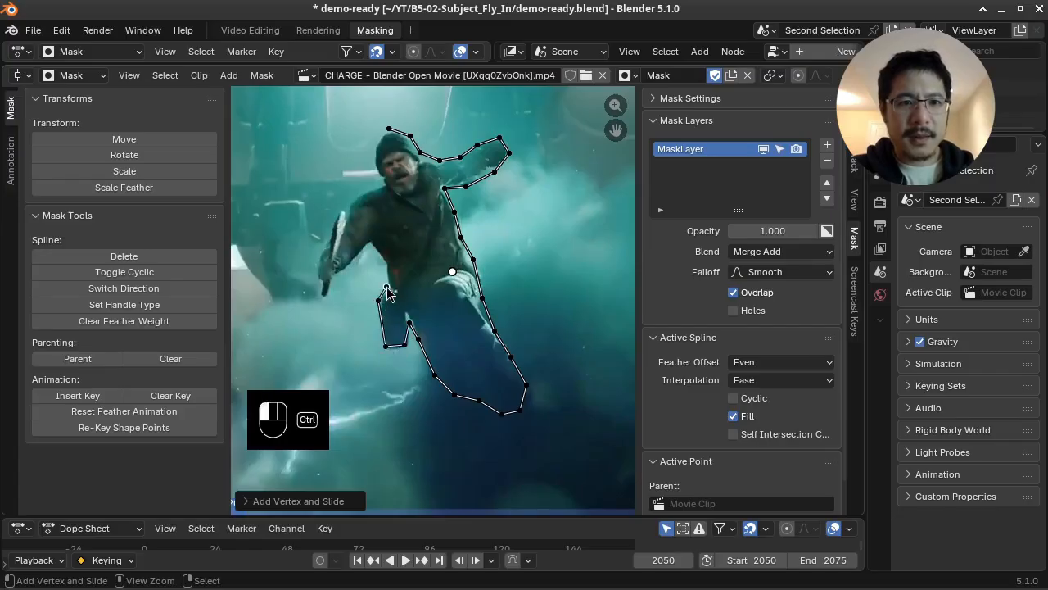
# Trace the mask outline up the waist and along the underside of the lowered arm to the weapon's lower tip.
pyautogui.keyDown('ctrl'); pyautogui.click(385, 260); pyautogui.keyUp('ctrl')
pyautogui.keyDown('ctrl'); pyautogui.click(370, 245); pyautogui.keyUp('ctrl')
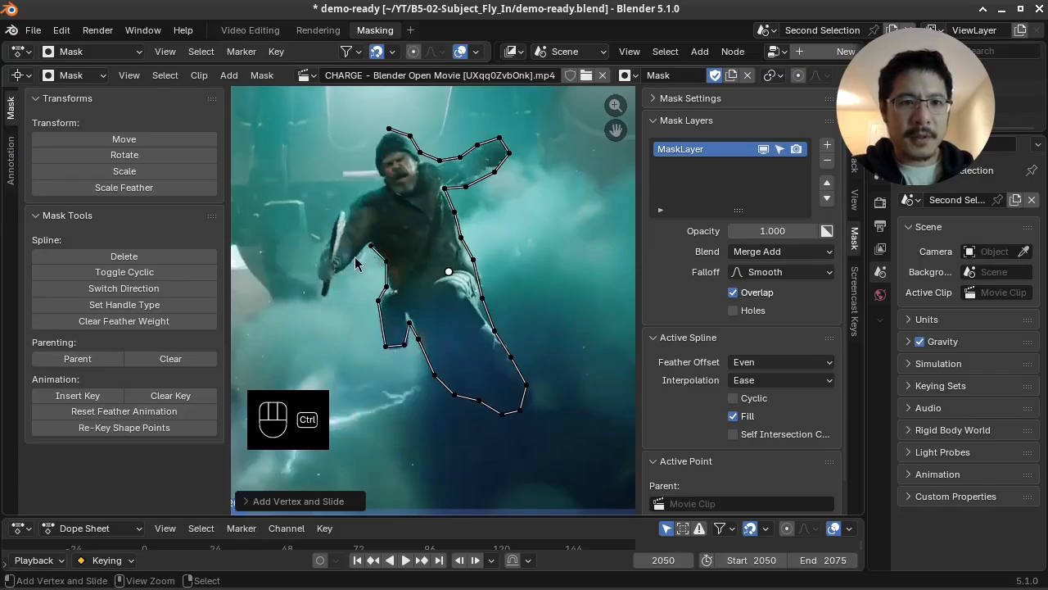
pyautogui.keyDown('ctrl'); pyautogui.click(346, 270); pyautogui.keyUp('ctrl')
pyautogui.keyDown('ctrl'); pyautogui.click(332, 286); pyautogui.keyUp('ctrl')
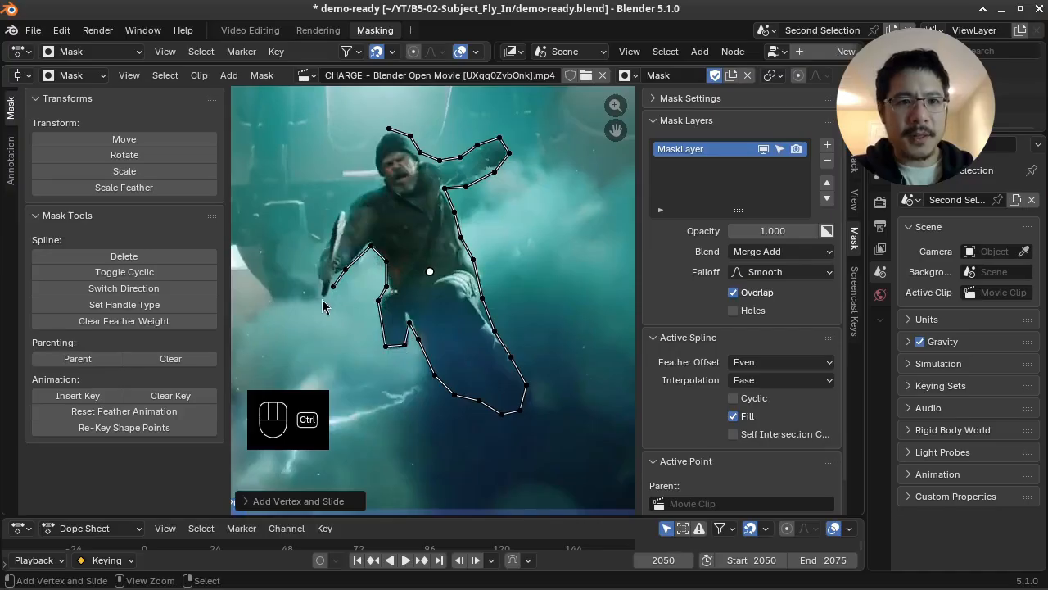
pyautogui.keyDown('ctrl'); pyautogui.click(322, 298); pyautogui.keyUp('ctrl')
# Continue the mask outline up around the weapon's blade, over the shoulder and along the face to the side of the hat.
pyautogui.keyDown('ctrl'); pyautogui.click(318, 255); pyautogui.keyUp('ctrl')
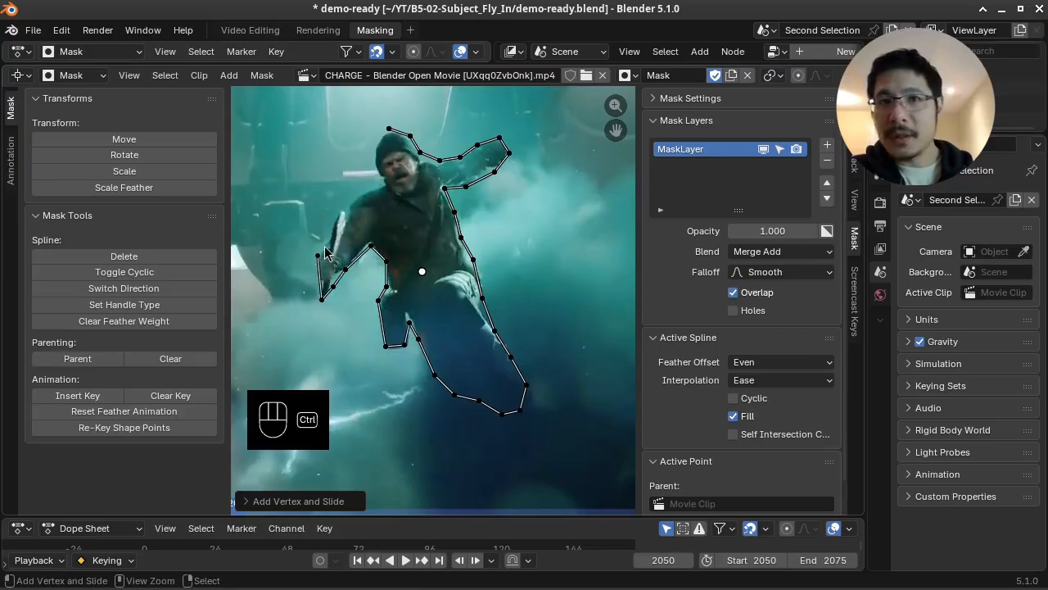
pyautogui.keyDown('ctrl'); pyautogui.click(326, 237); pyautogui.keyUp('ctrl')
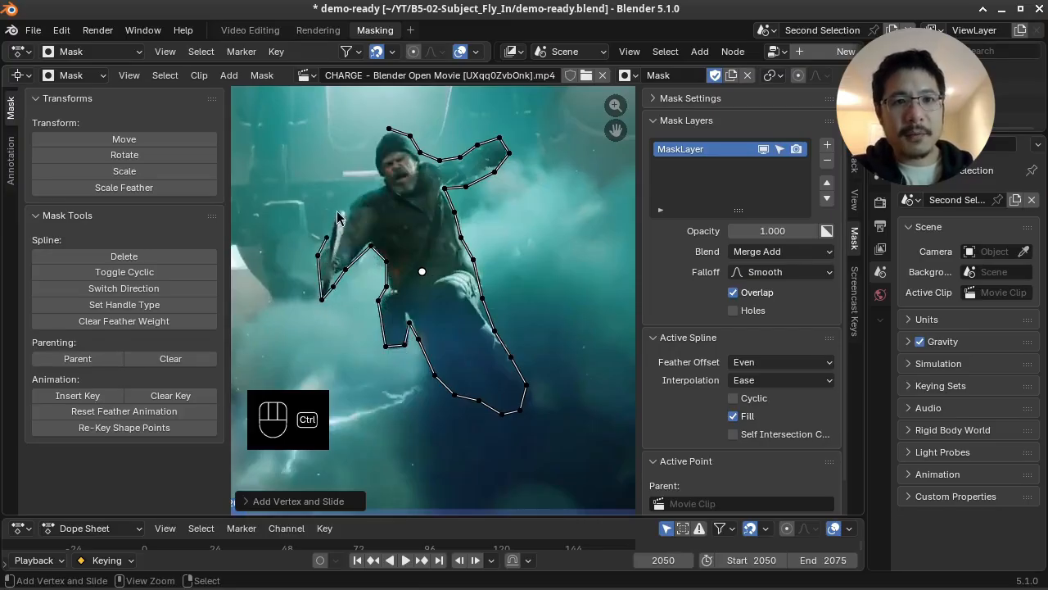
pyautogui.keyDown('ctrl'); pyautogui.click(337, 211); pyautogui.keyUp('ctrl')
pyautogui.keyDown('ctrl'); pyautogui.click(354, 195); pyautogui.keyUp('ctrl')
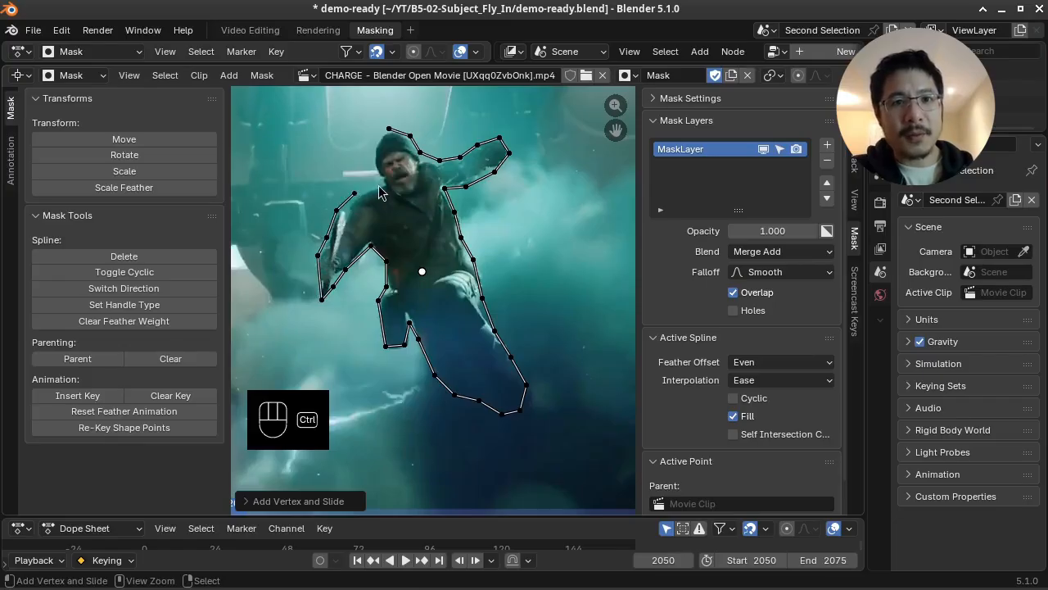
pyautogui.keyDown('ctrl'); pyautogui.click(377, 182); pyautogui.keyUp('ctrl')
pyautogui.keyDown('ctrl'); pyautogui.click(374, 162); pyautogui.keyUp('ctrl')
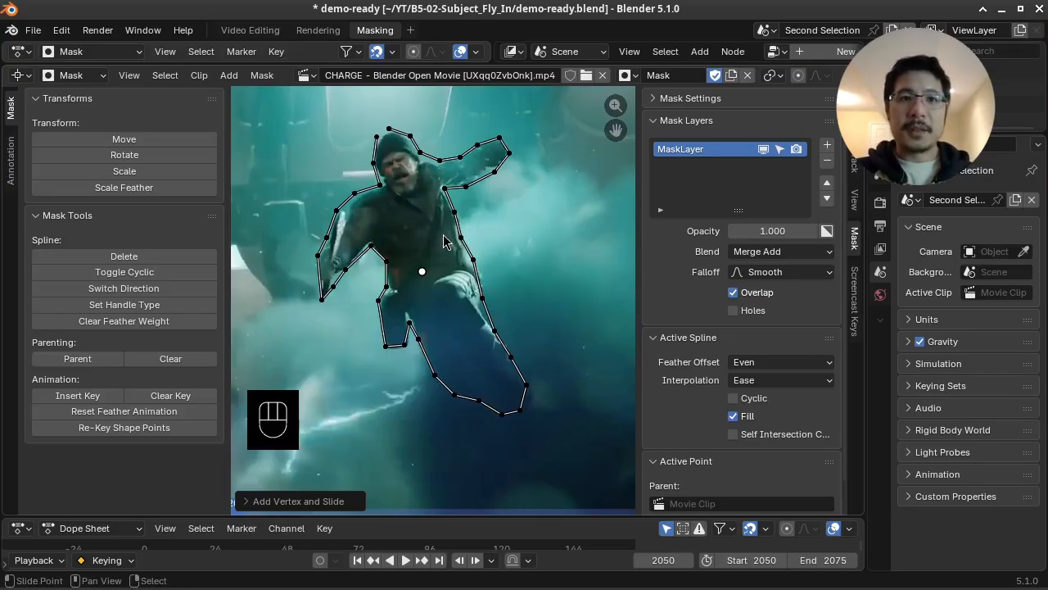
# In the Video Editing workspace, add a Mask modifier to the selected CHARGE strip, with type Mask and the mask named Mask.
pyautogui.click(250, 30)
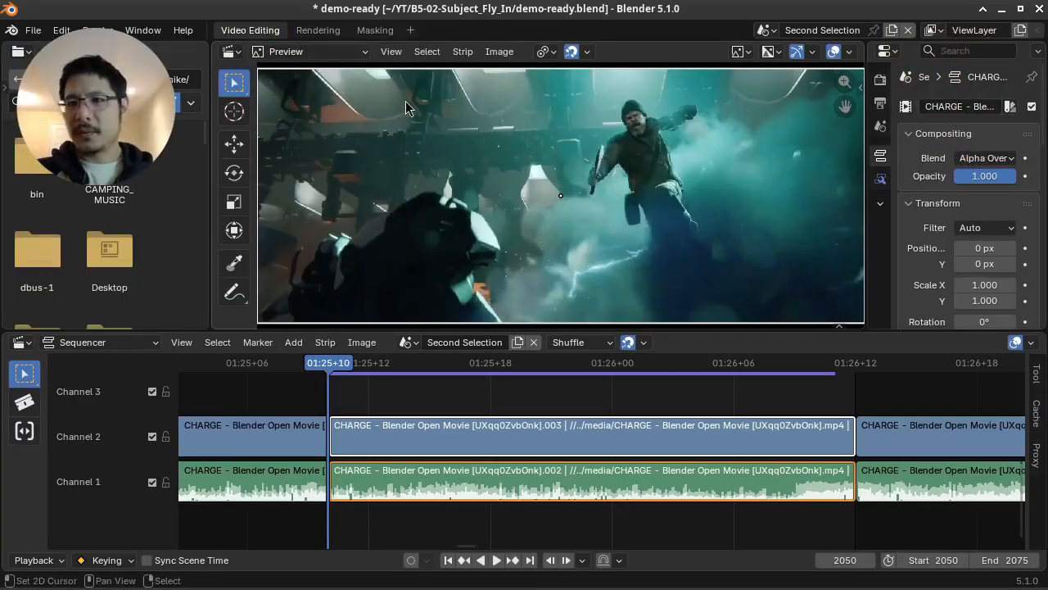
pyautogui.click(882, 182)
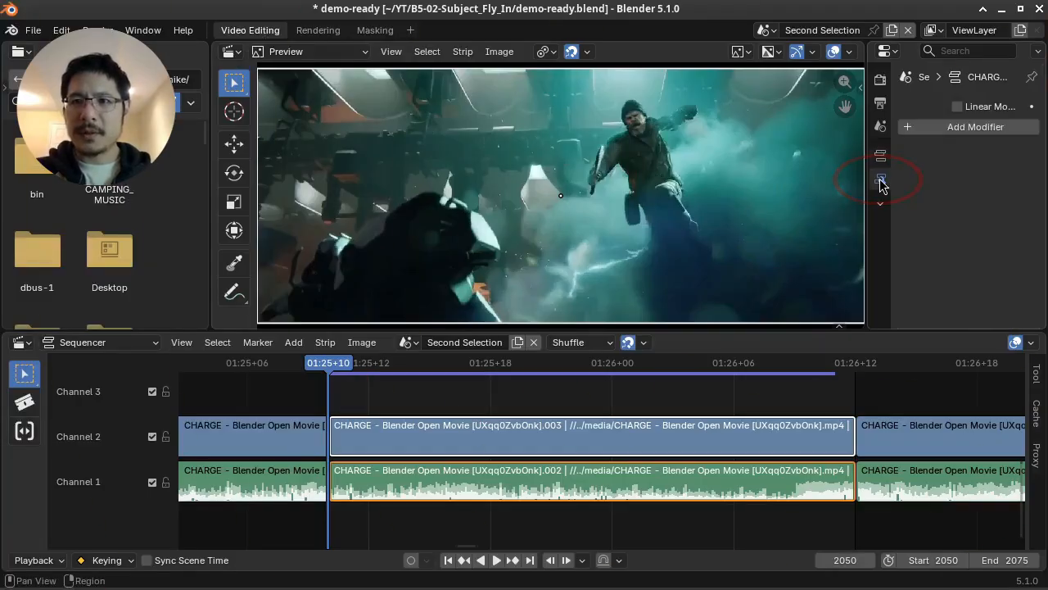
pyautogui.click(974, 129)
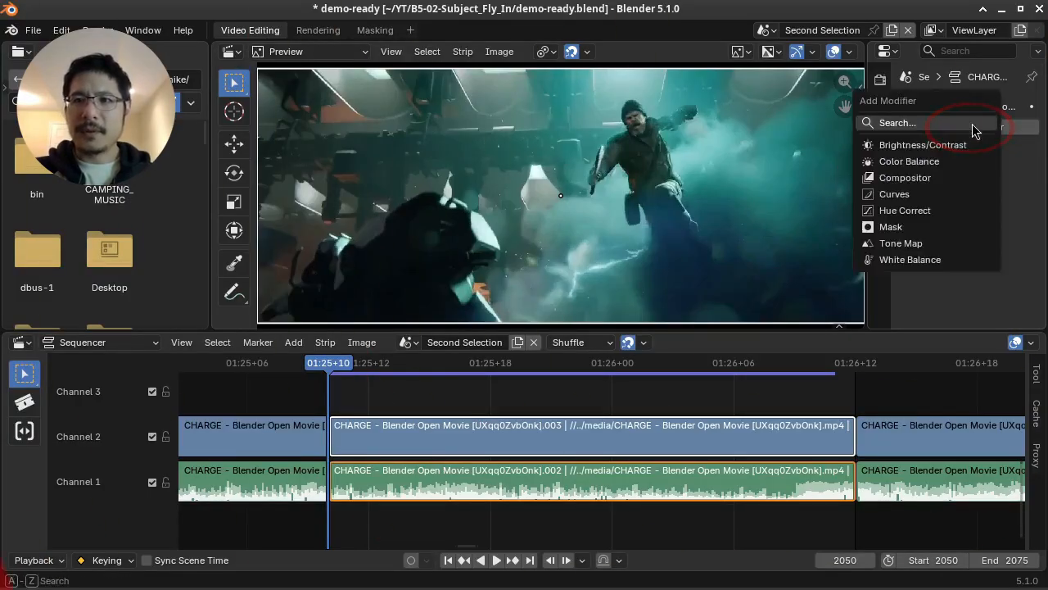
pyautogui.click(904, 228)
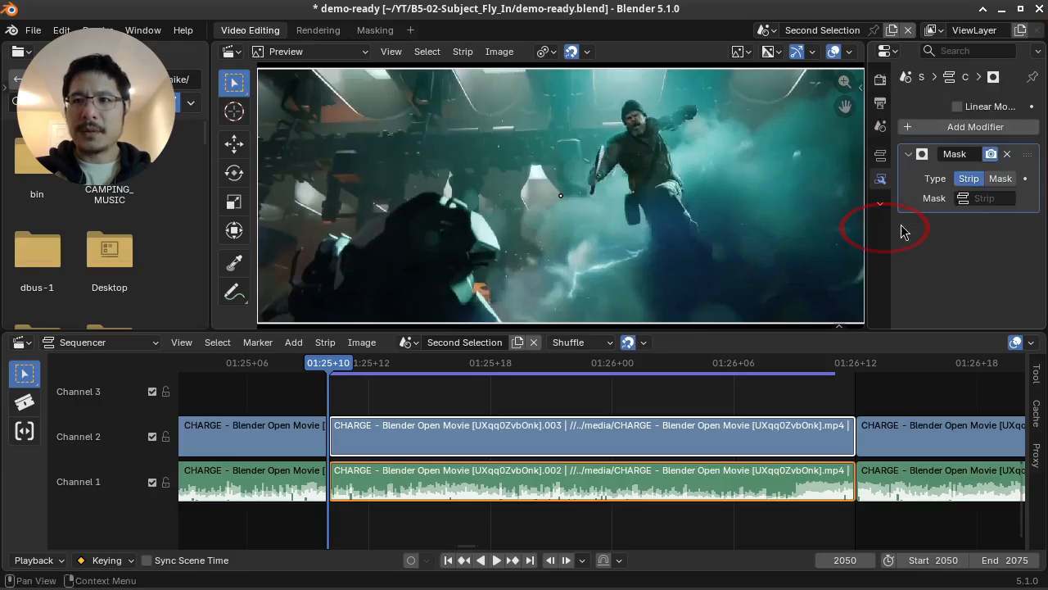
pyautogui.click(1004, 180)
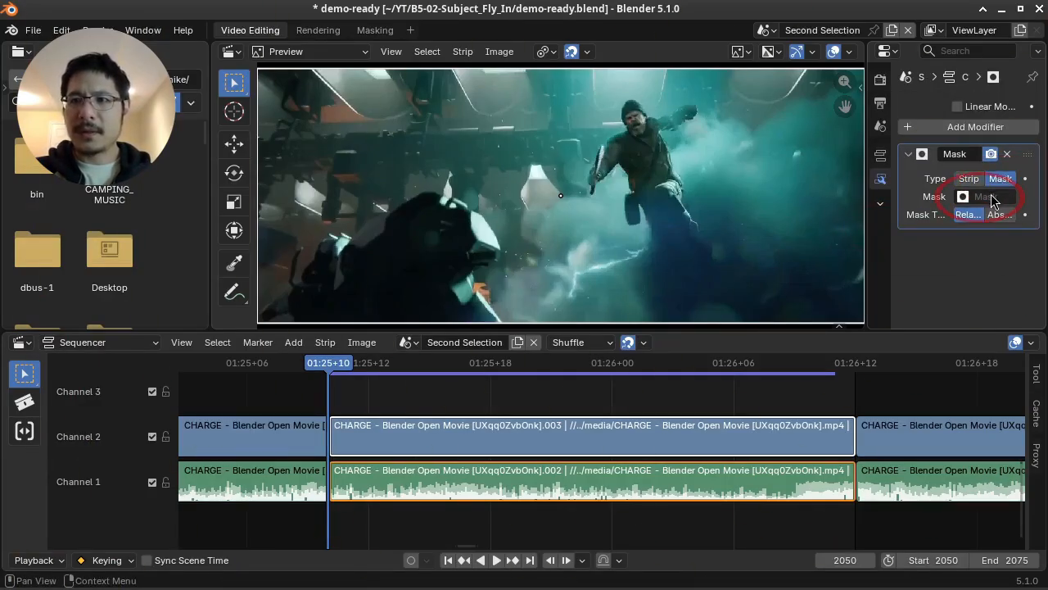
pyautogui.click(991, 197)
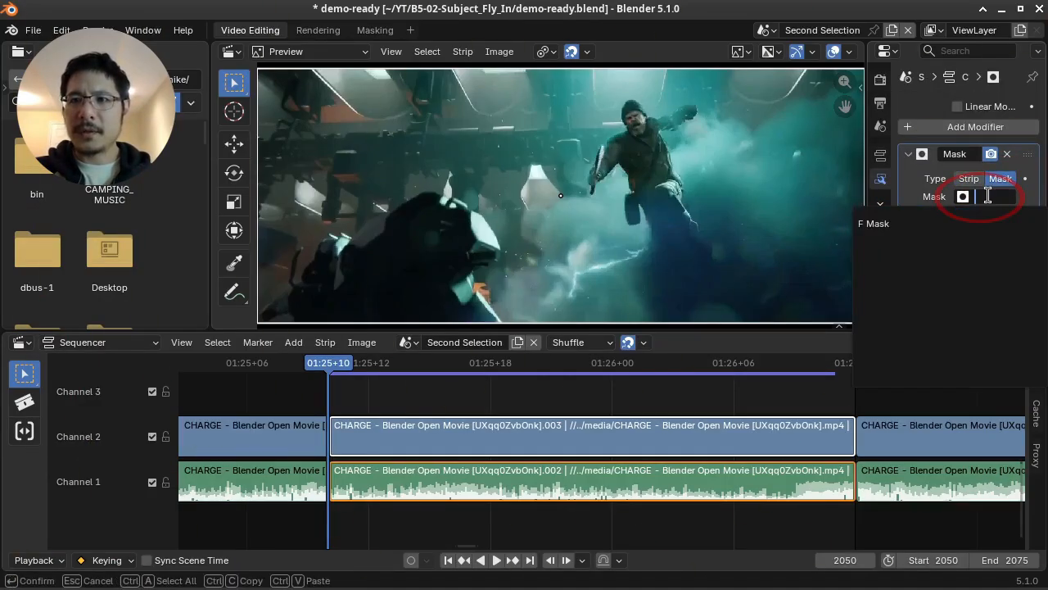
pyautogui.click(876, 223)
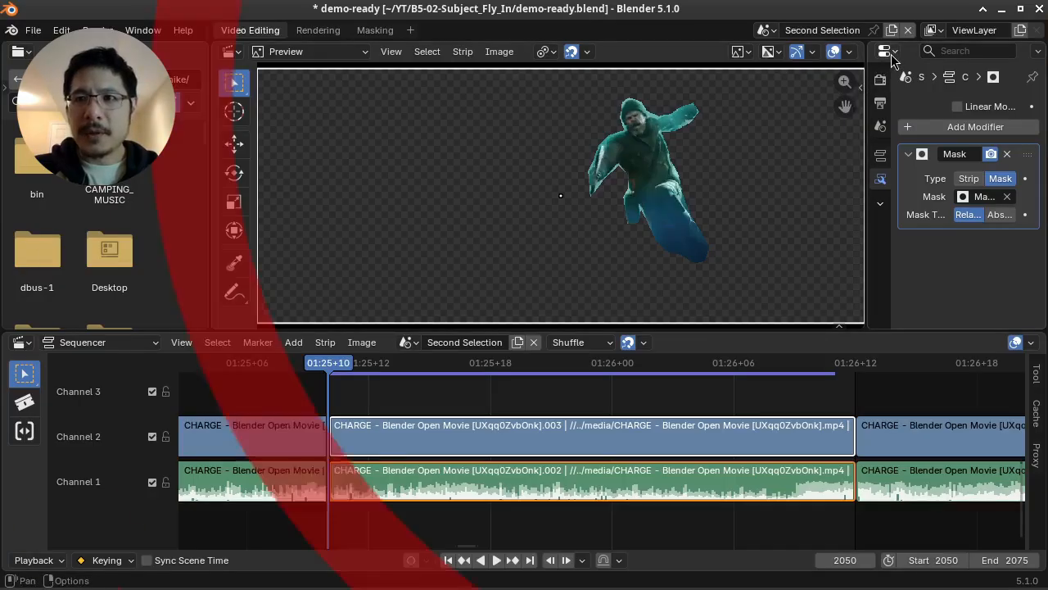
# Widen the properties area and set the render output path to /ramdisk/person.
pyautogui.click(882, 107)
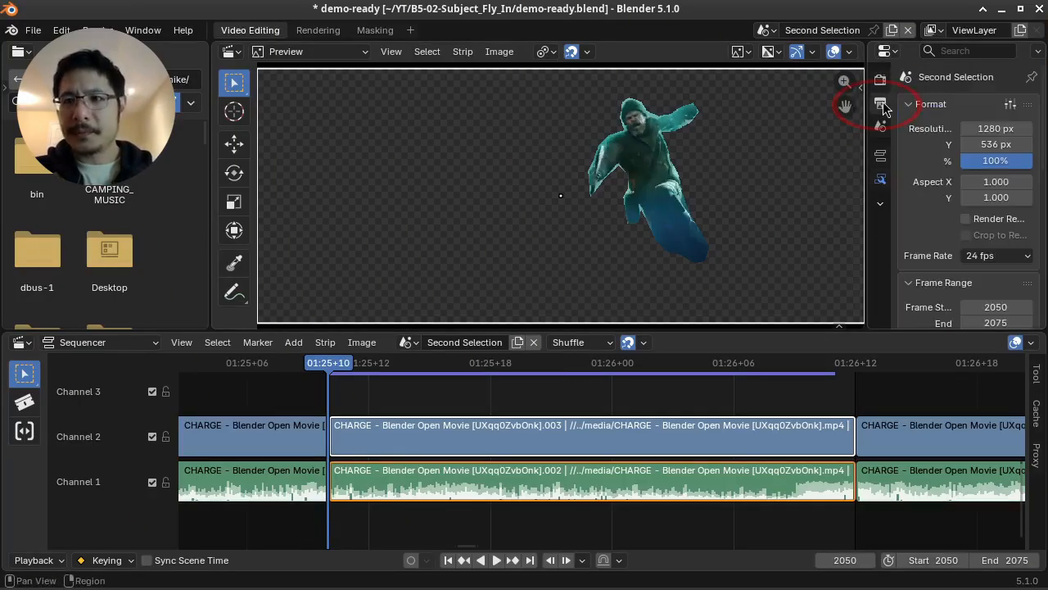
pyautogui.moveTo(864, 172); pyautogui.dragTo(812, 170)
pyautogui.scroll(-1, 911, 200)
pyautogui.scroll(-6, 911, 201)
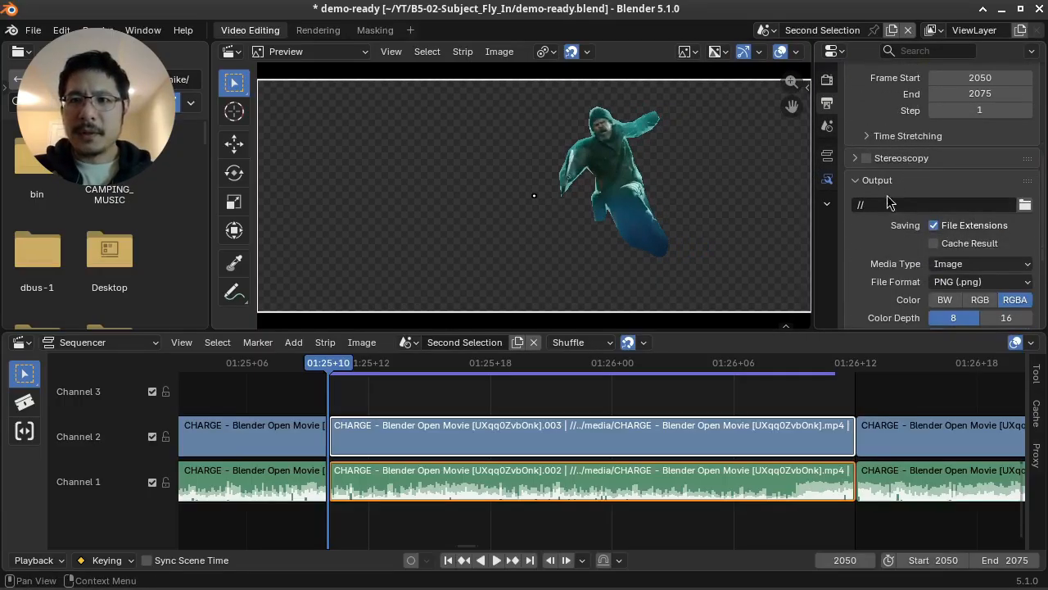
pyautogui.click(887, 197)
pyautogui.write('/')
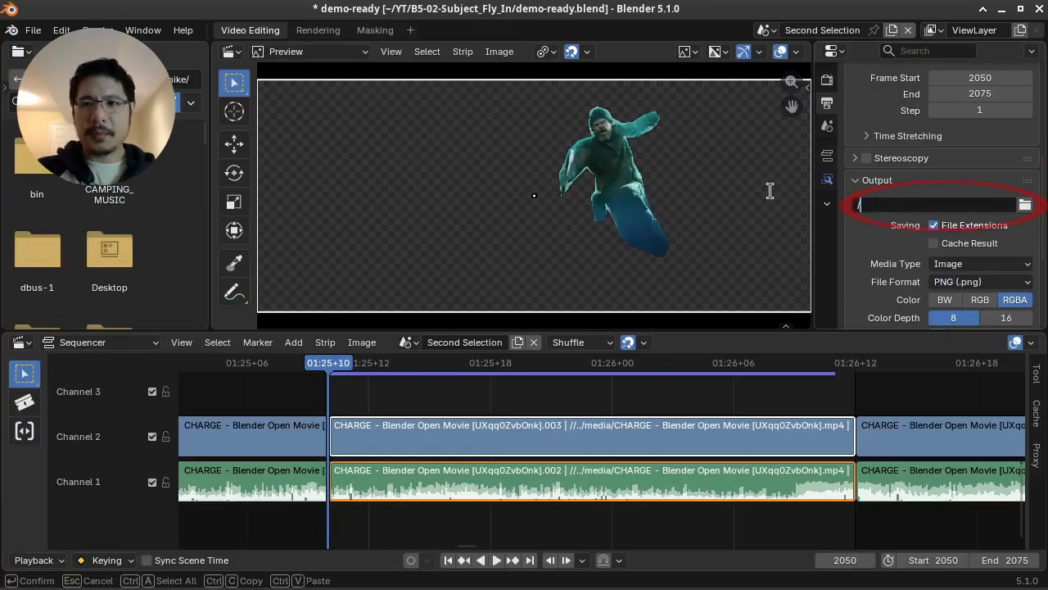
pyautogui.write('ram')
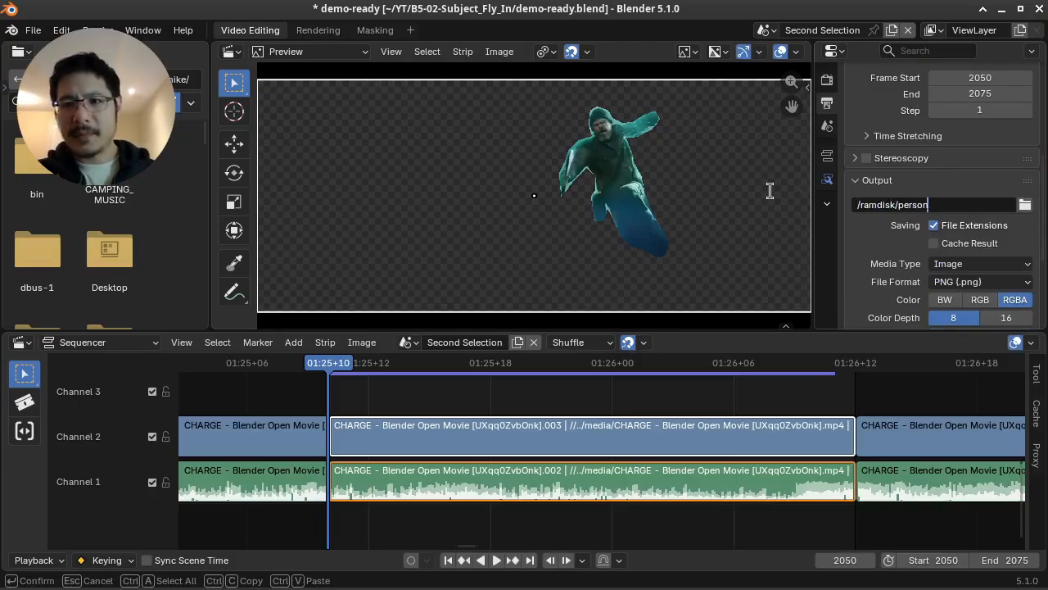
pyautogui.write('disk/person')
pyautogui.press('Return')
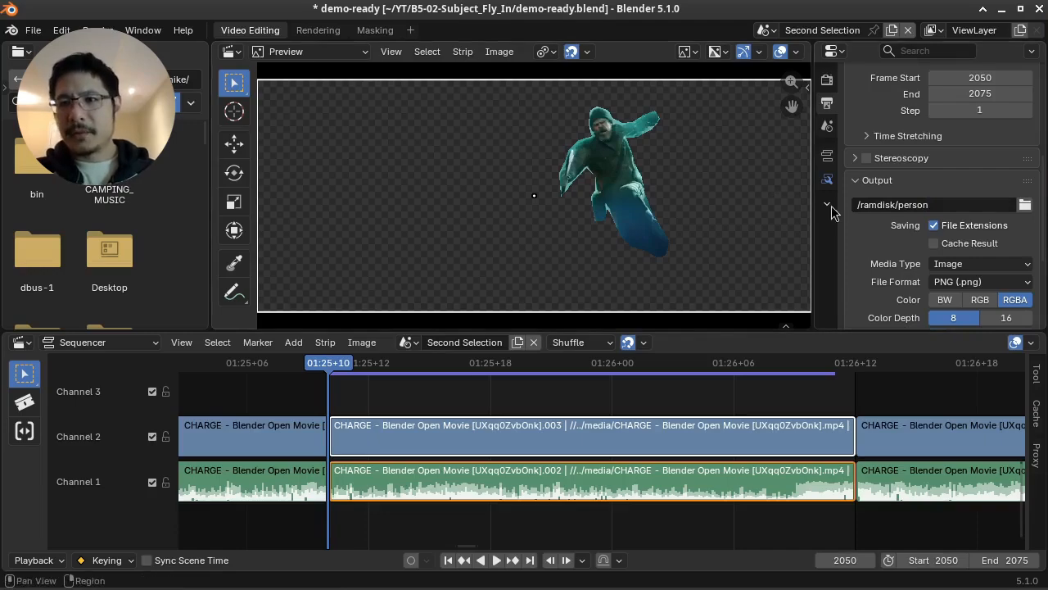
# Check the render output's media type, file format and color channel settings.
pyautogui.scroll(-1, 917, 217)
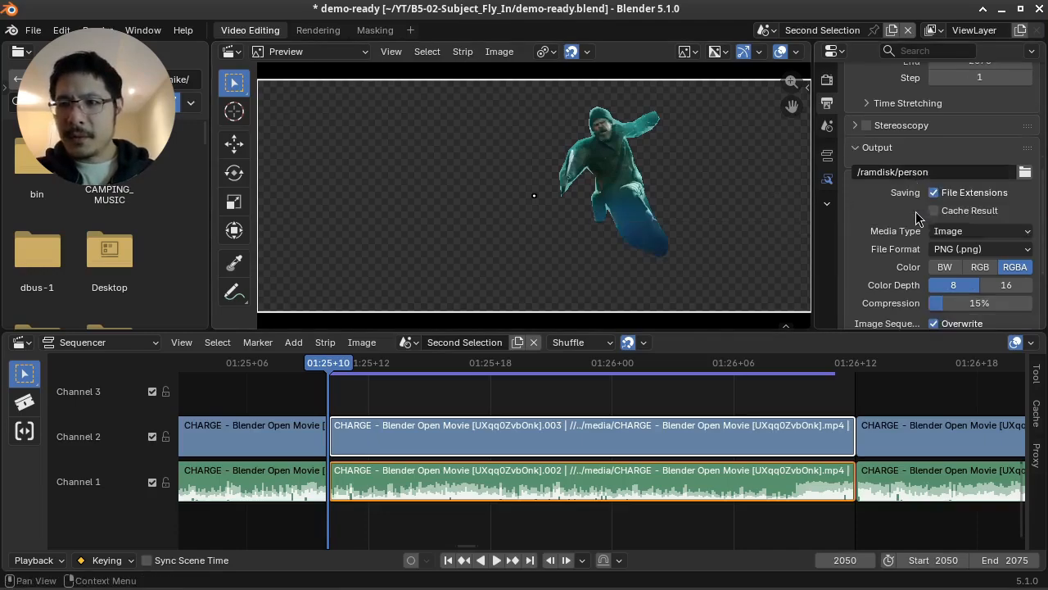
pyautogui.click(985, 234)
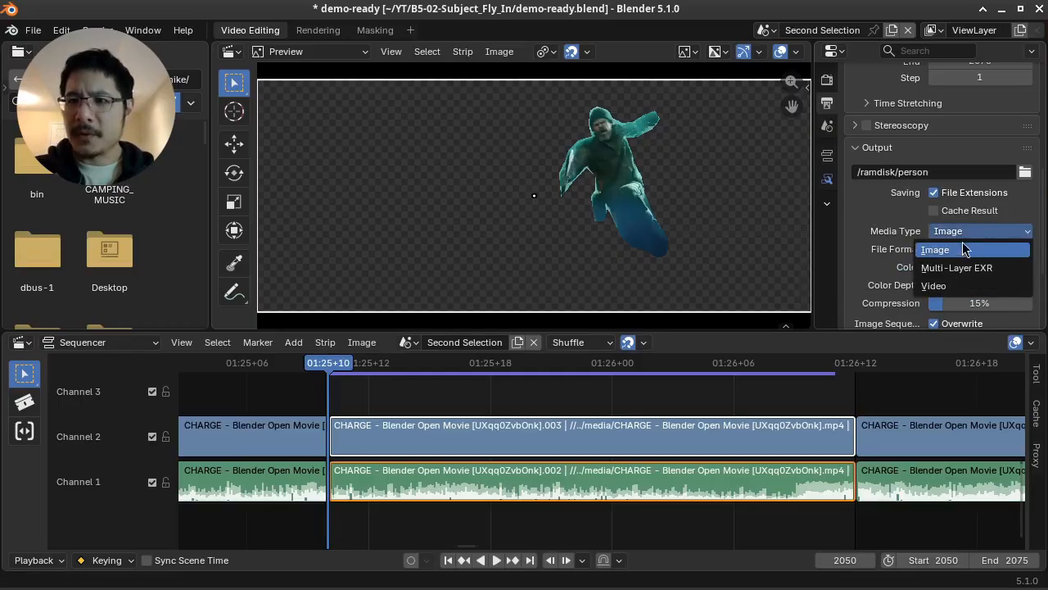
pyautogui.click(971, 232)
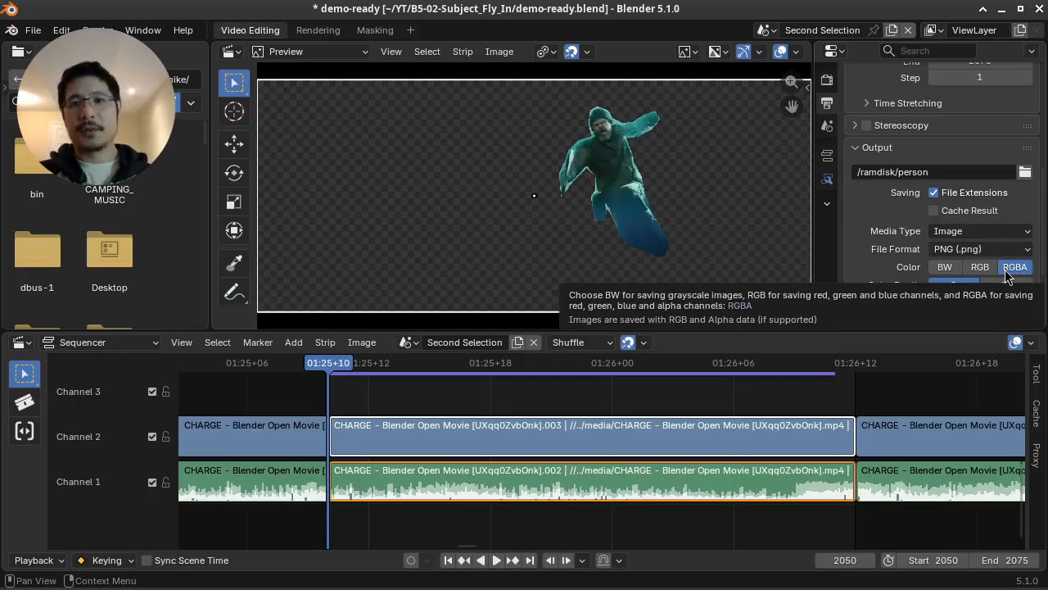
pyautogui.scroll(-5, 906, 262)
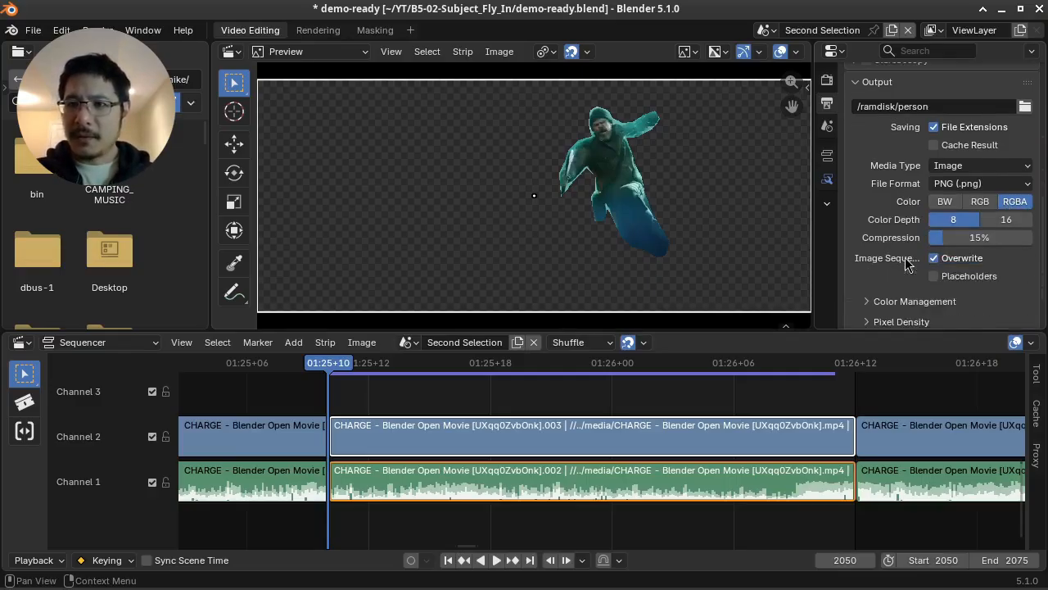
# Set the end of the render frame range to 2050 so that a single frame is rendered.
pyautogui.scroll(10, 907, 262)
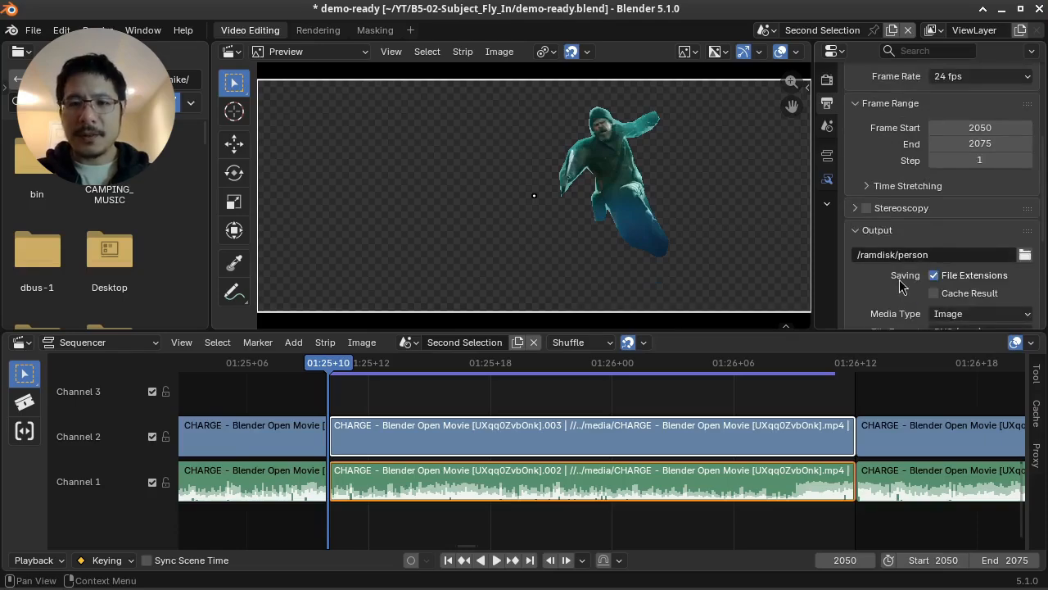
pyautogui.scroll(2, 901, 284)
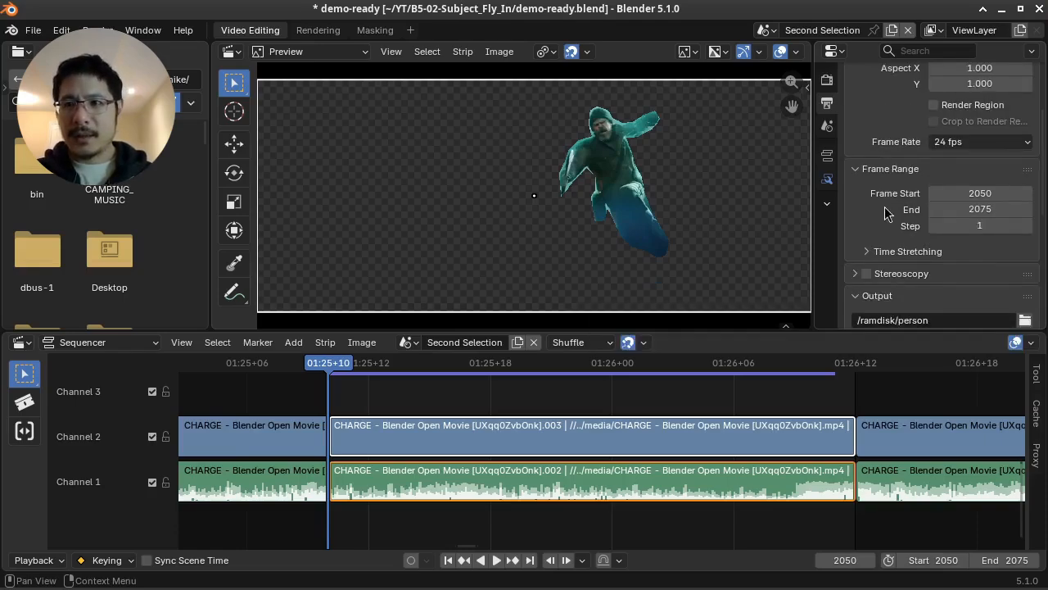
pyautogui.click(997, 210)
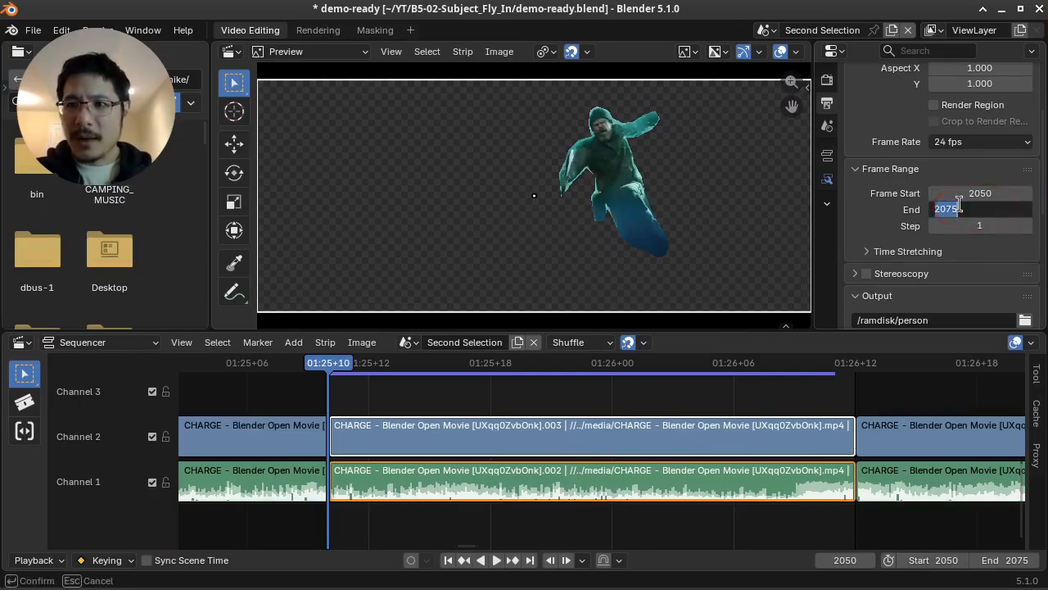
pyautogui.write('205')
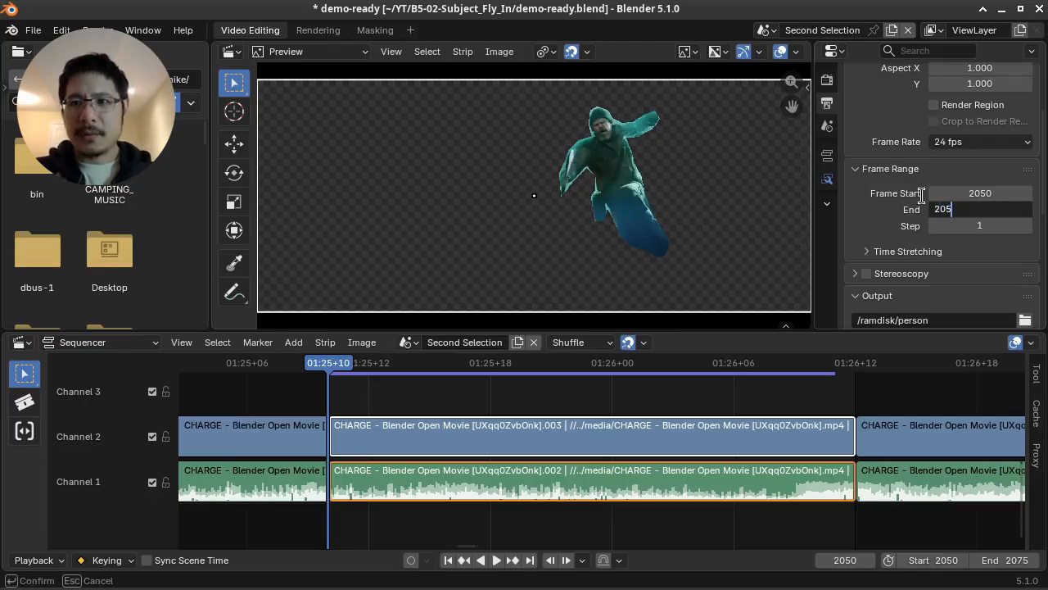
pyautogui.write('0')
pyautogui.press('Return')
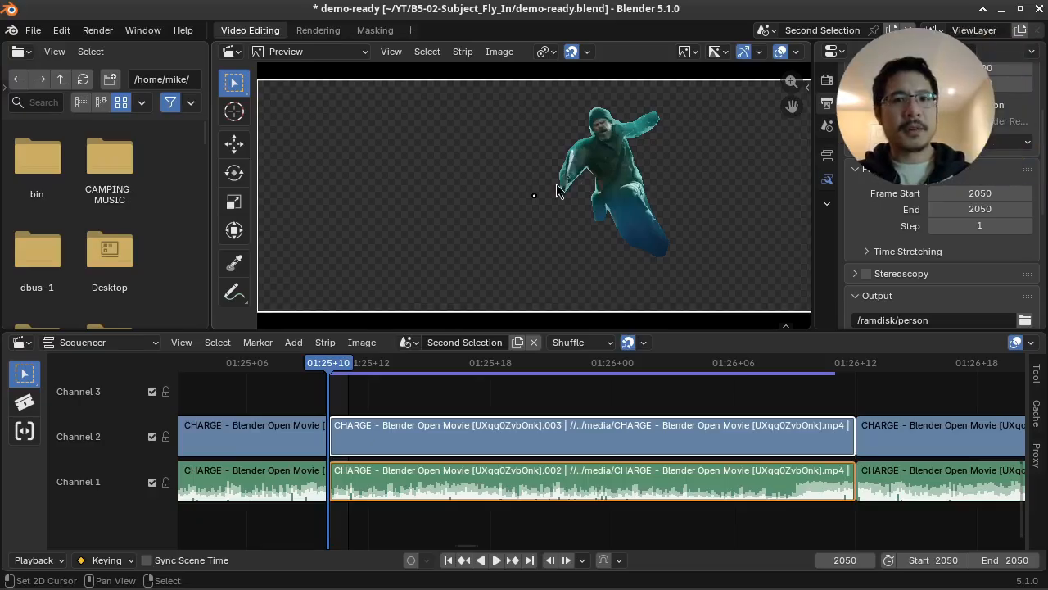
# Render the masked frame 2050 to a still image using the configured output settings.
pyautogui.scroll(-1, 975, 255)
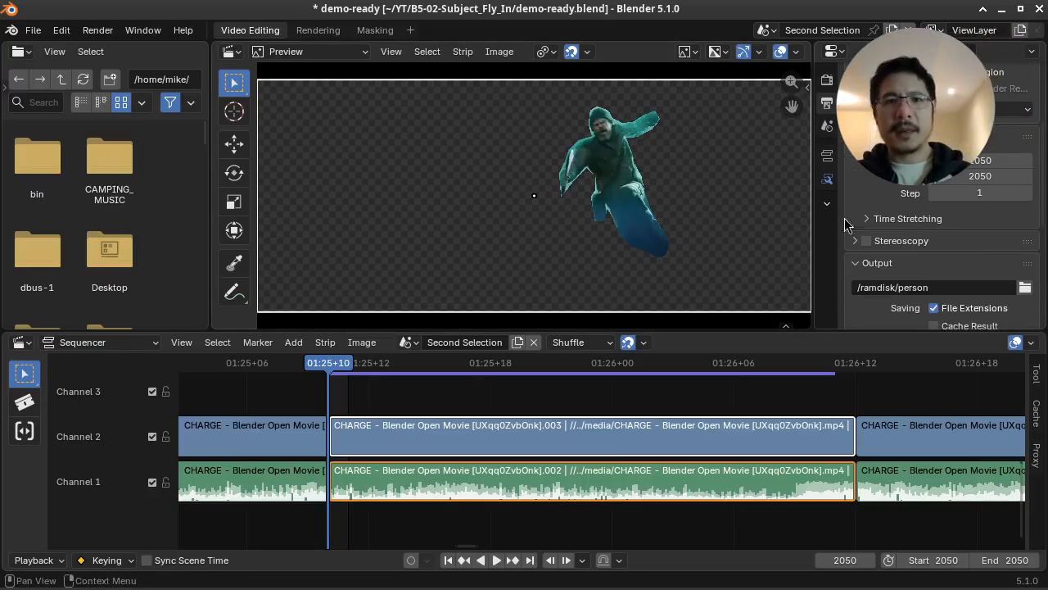
pyautogui.click(95, 31)
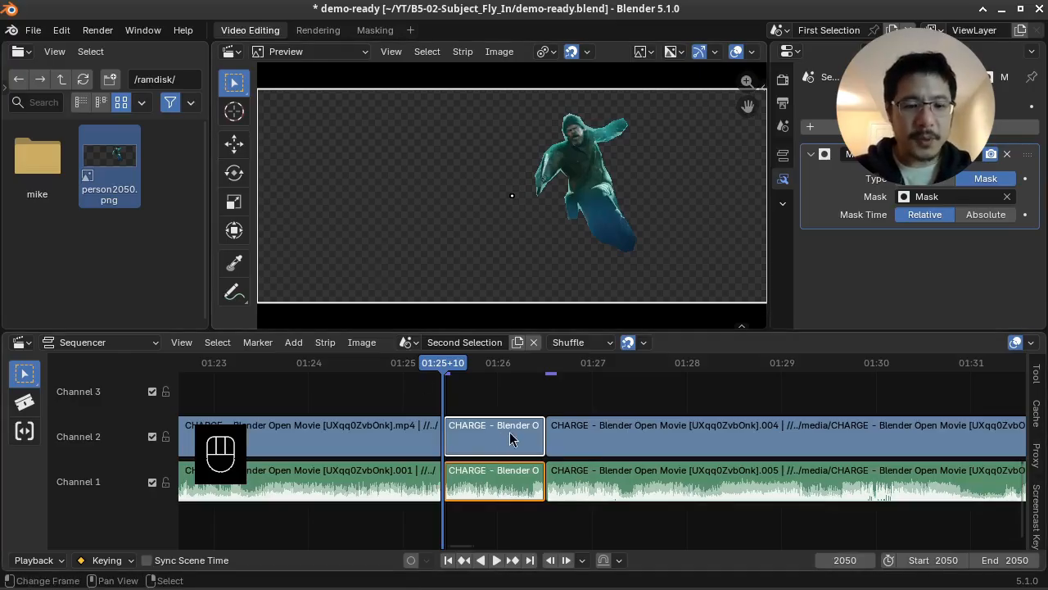
# Copy the selected CHARGE video and audio strips and create a new sequencer scene with Copy Settings.
pyautogui.hotkey('ctrl', 'c')
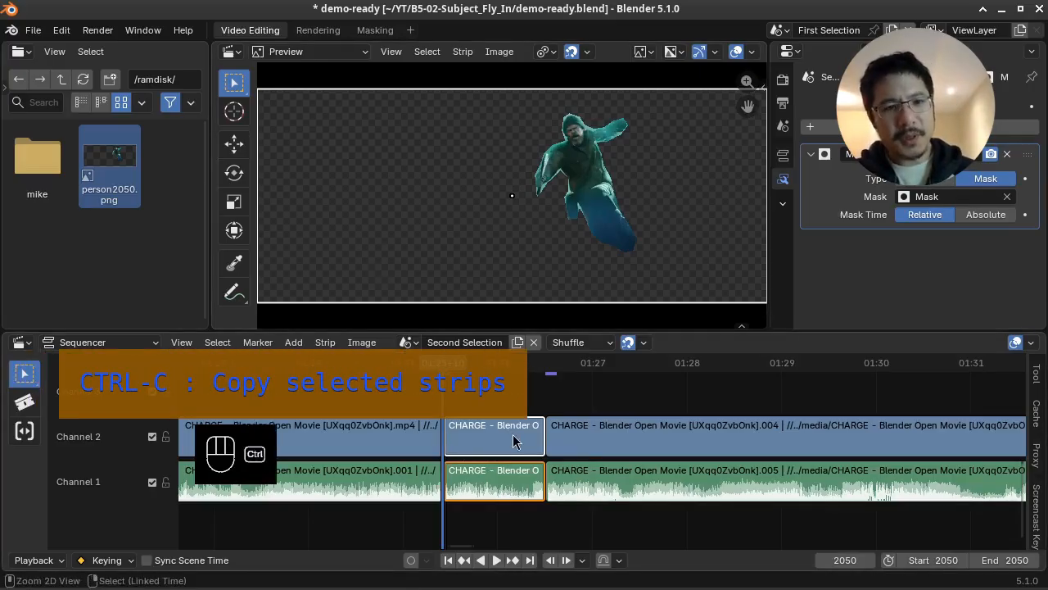
pyautogui.hotkey('ctrl', 'c')
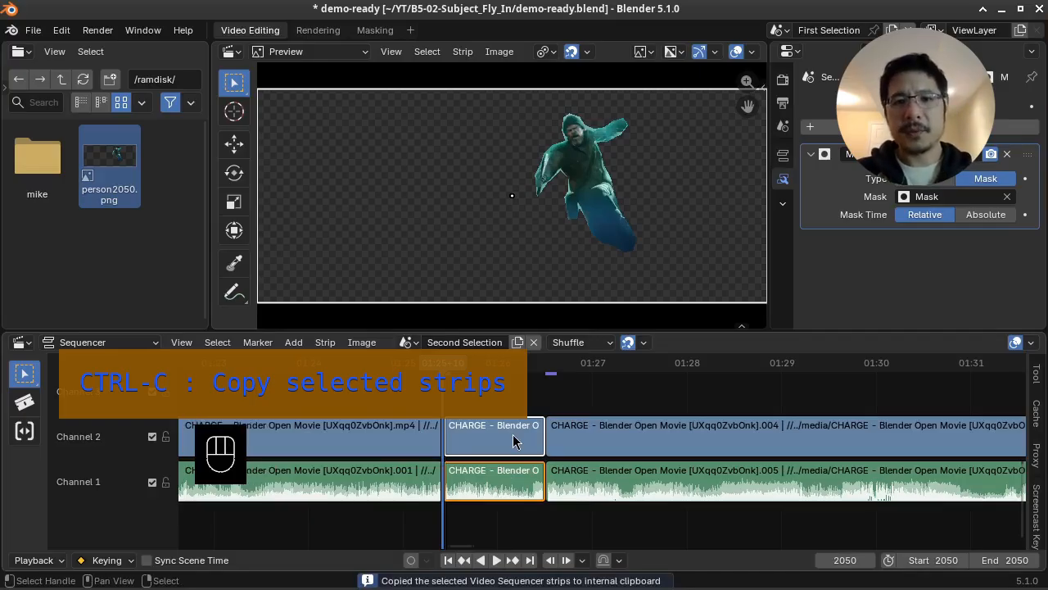
pyautogui.click(518, 344)
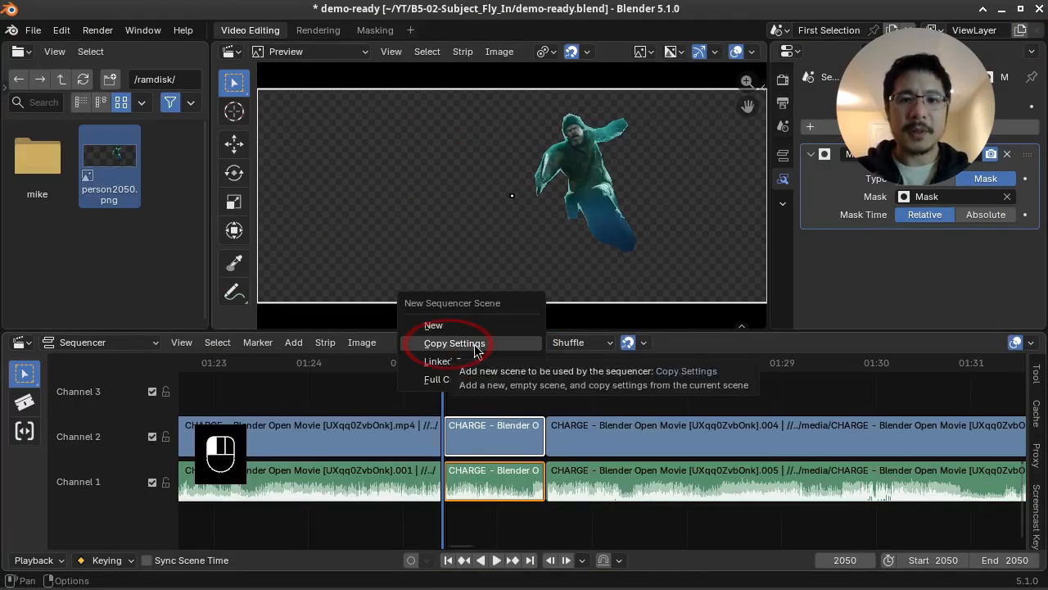
pyautogui.click(454, 343)
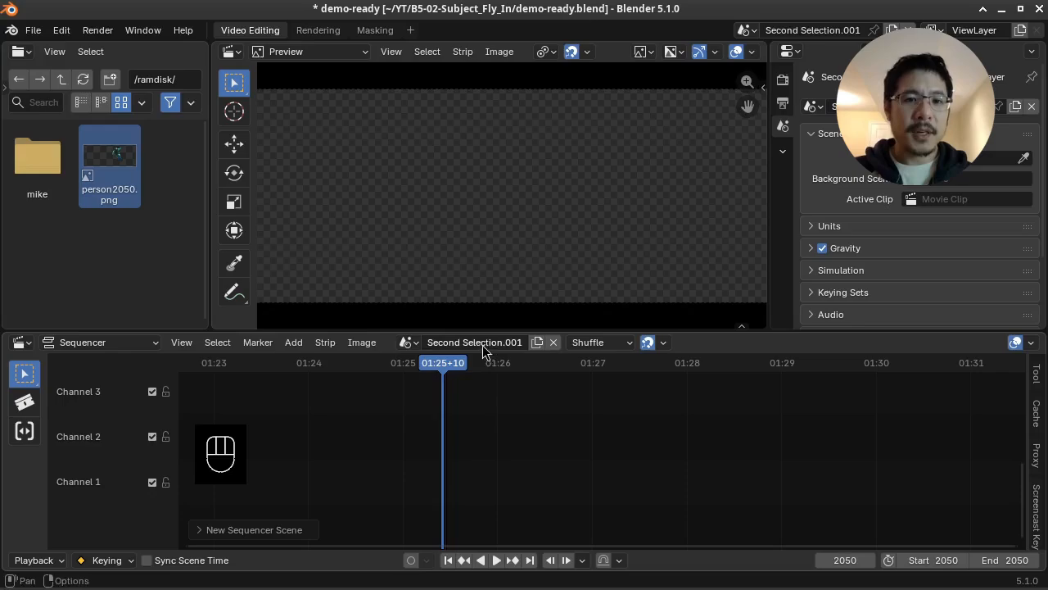
# Rename the new sequencer scene to basic assembly and paste the copied CHARGE strips into it.
pyautogui.doubleClick(452, 342)
pyautogui.write('basic ass')
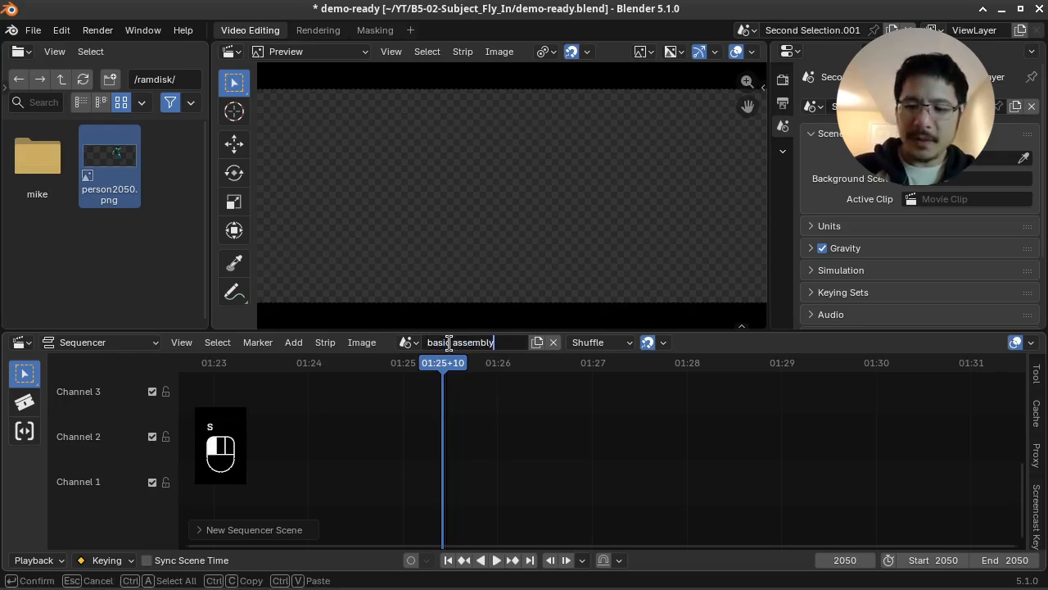
pyautogui.write('embly')
pyautogui.press('Return')
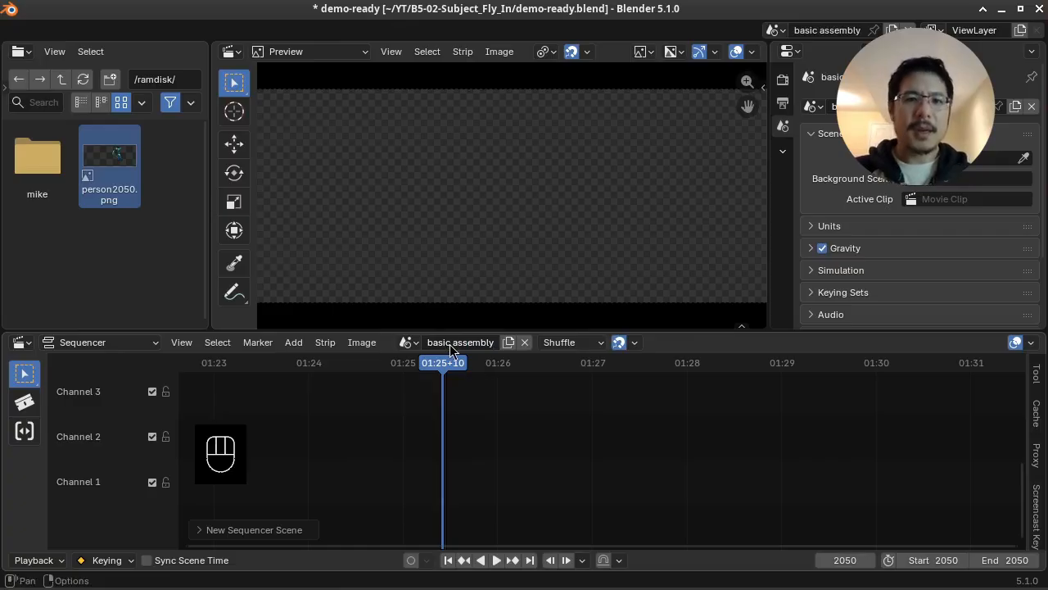
pyautogui.hotkey('ctrl', 'v')
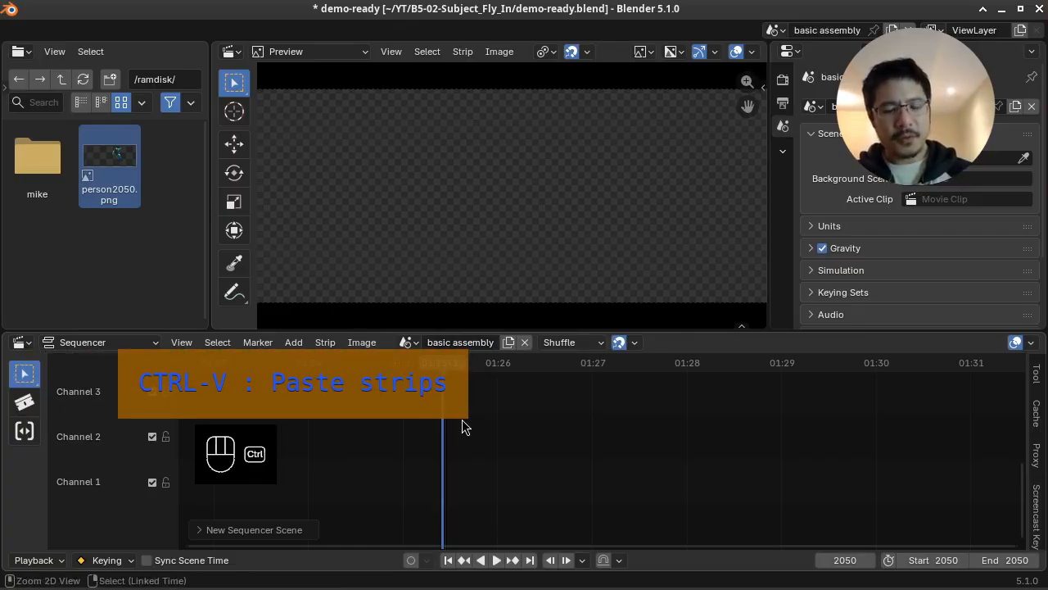
pyautogui.hotkey('ctrl', 'v')
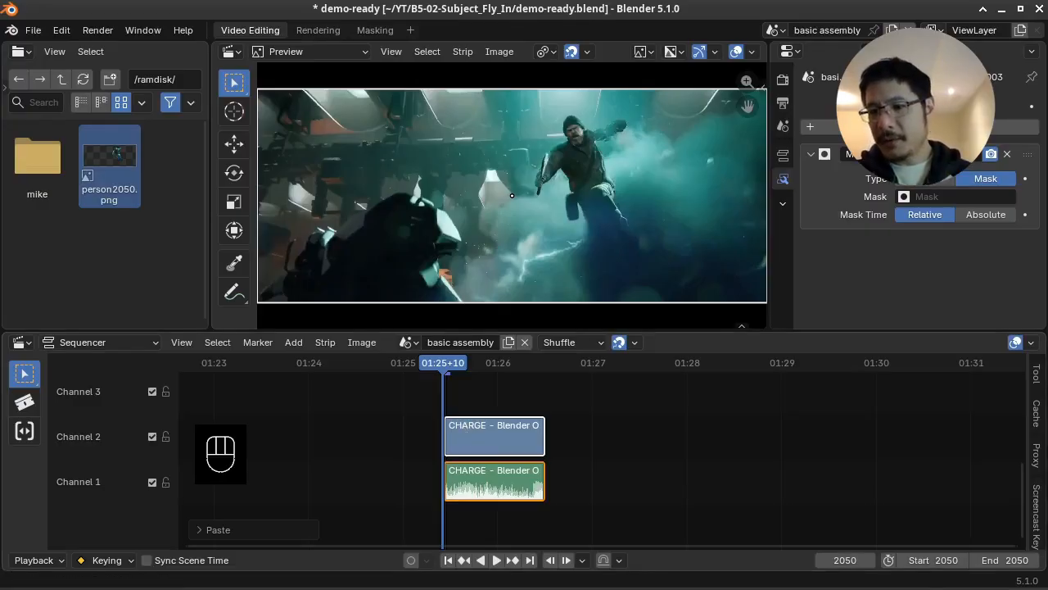
# Set the start frame of the basic assembly scene to 1.
pyautogui.click(944, 559)
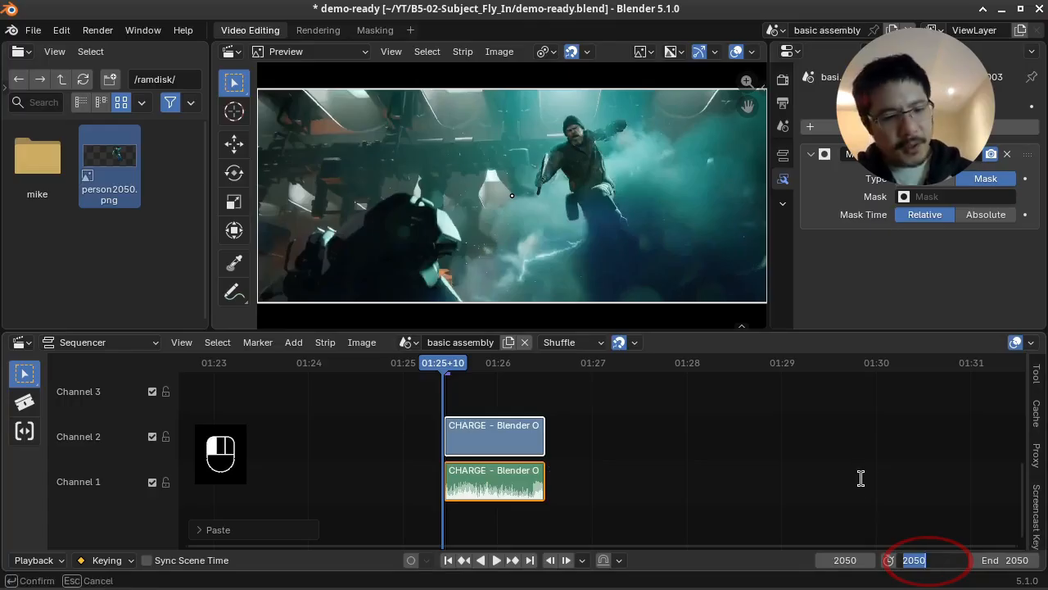
pyautogui.write('1')
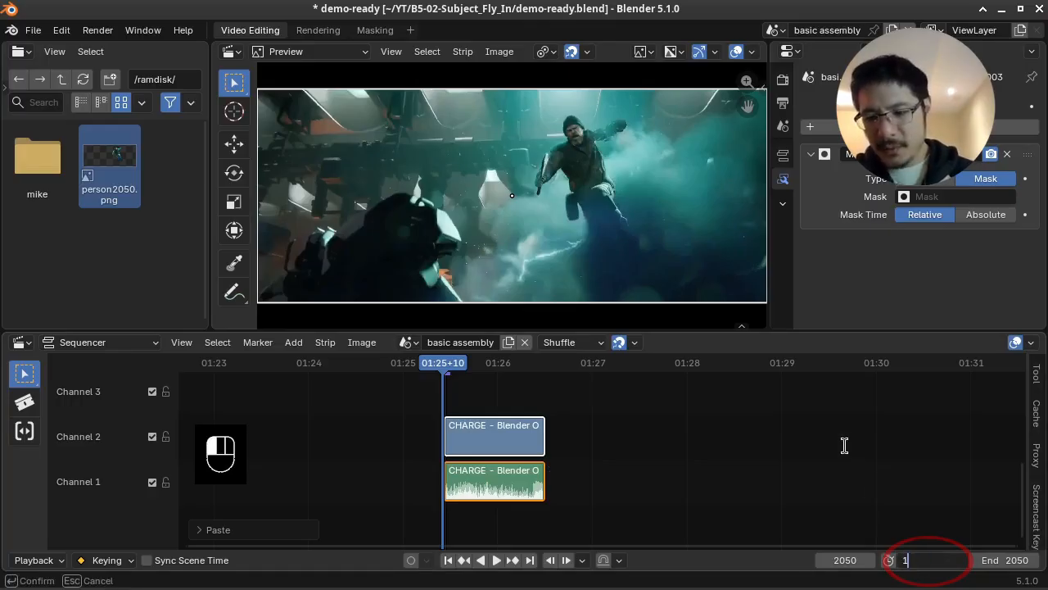
pyautogui.press('Return')
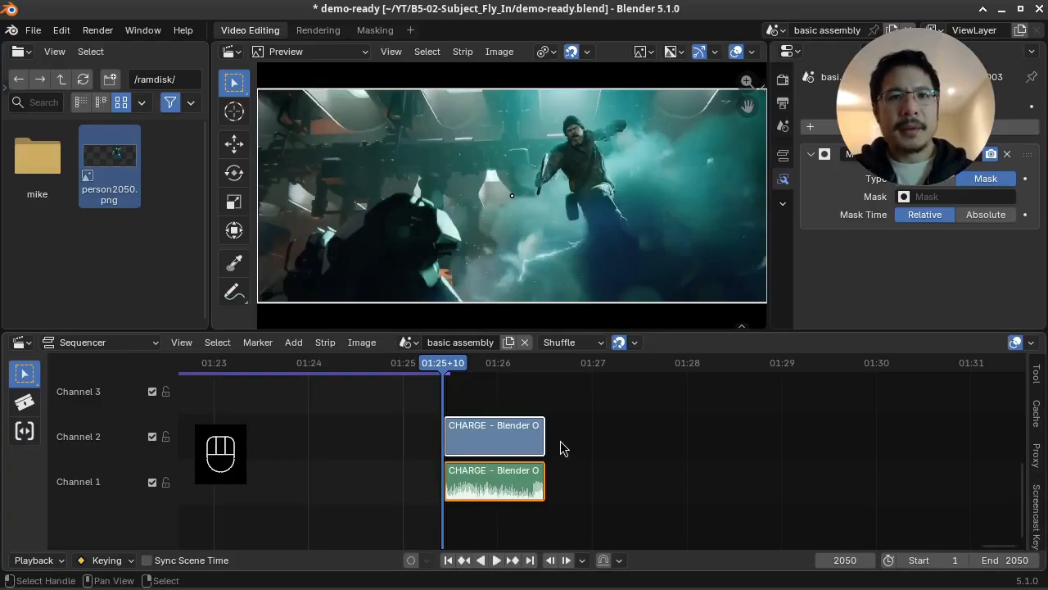
# Switch the sequencer to the First Selection scene, preview the selected Sprite Fright segment and copy its video and audio strips.
pyautogui.click(409, 343)
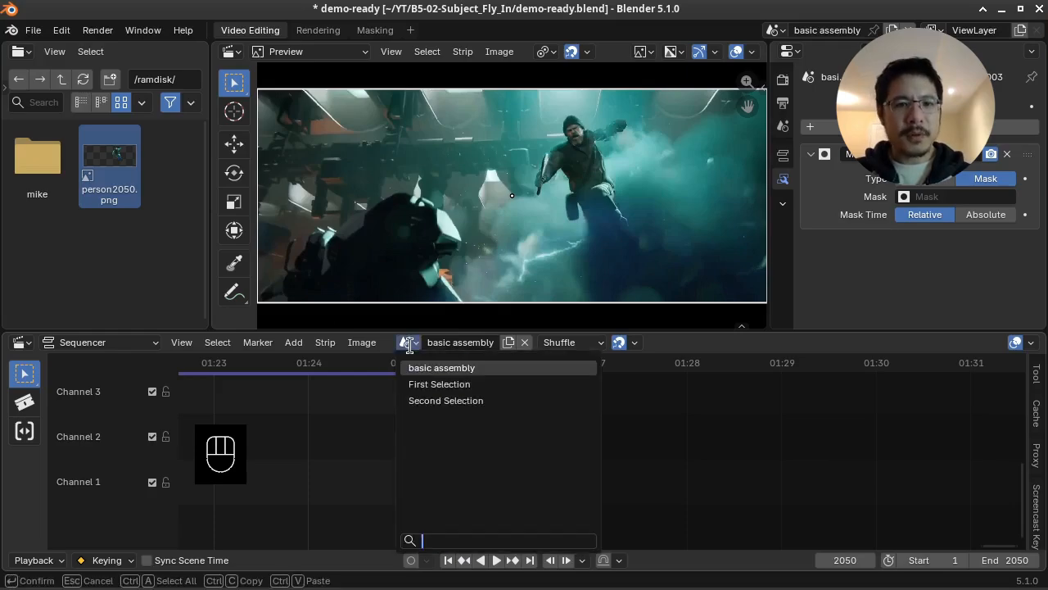
pyautogui.click(451, 384)
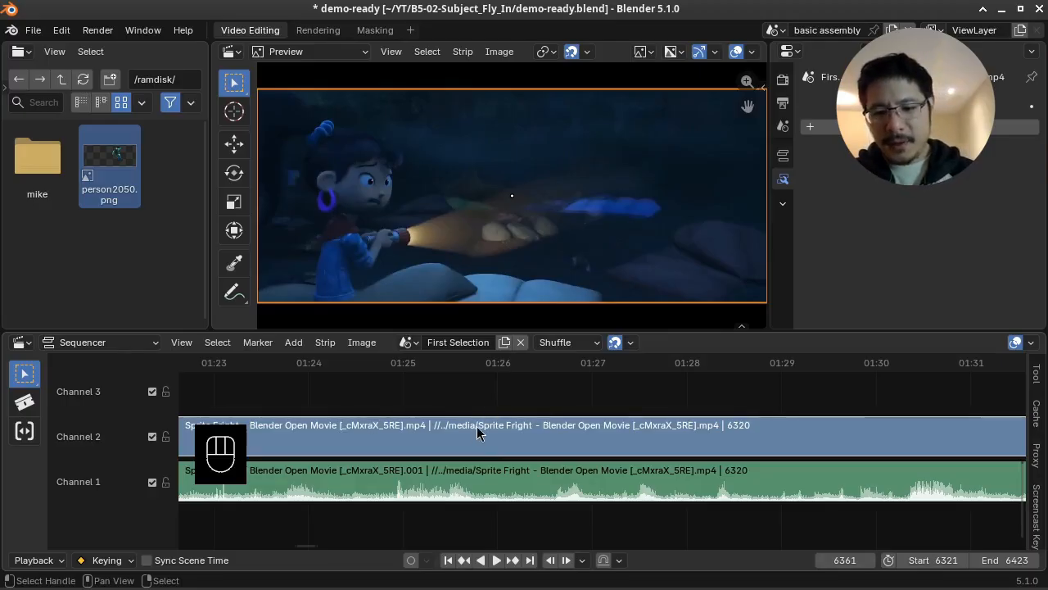
pyautogui.press('KP_0')
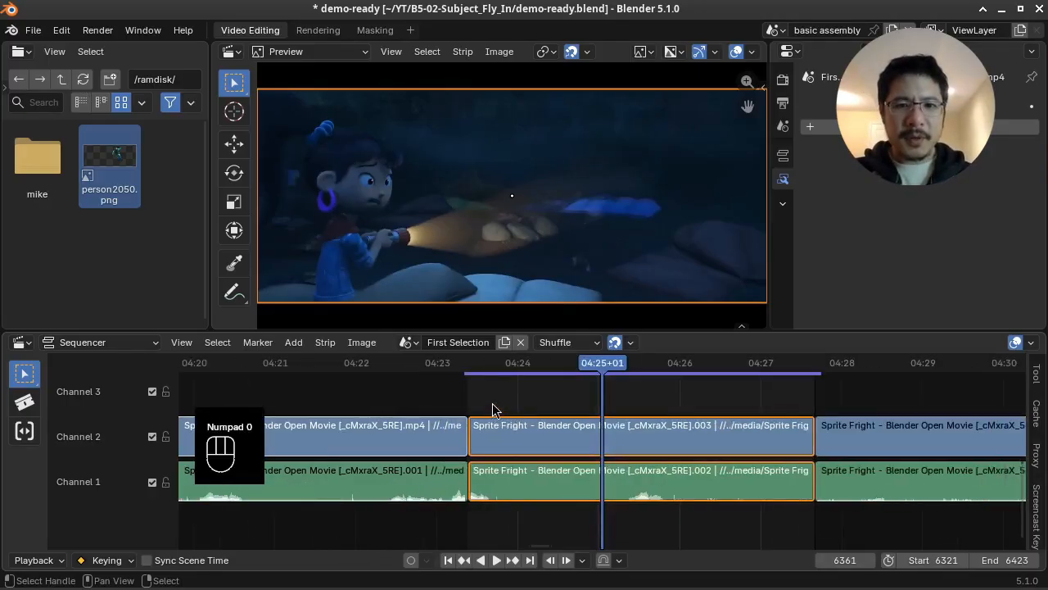
pyautogui.moveTo(457, 398); pyautogui.dragTo(635, 403)
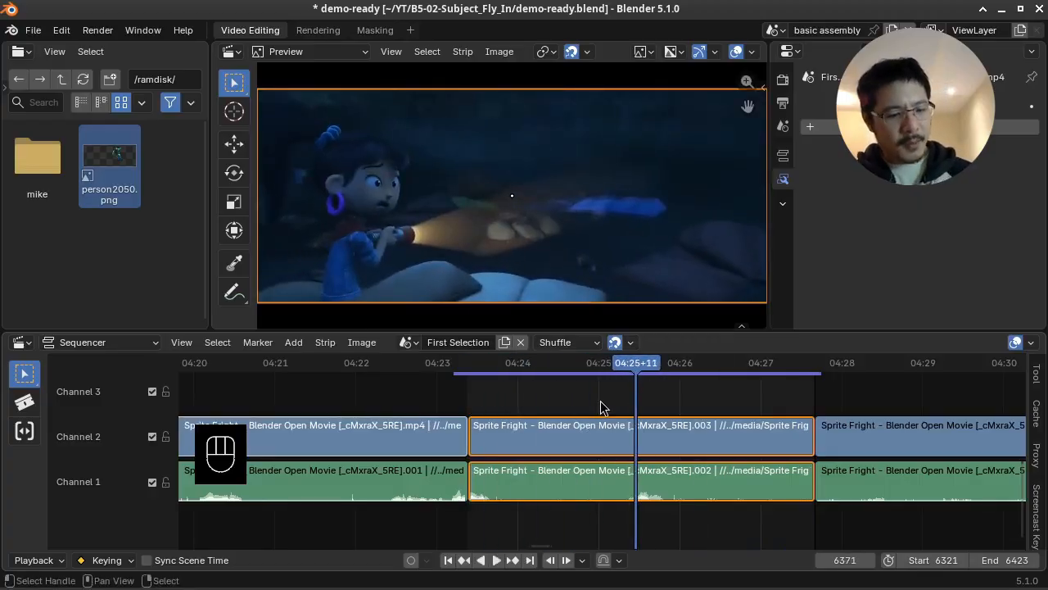
pyautogui.press('ctrl')
pyautogui.hotkey('ctrl', 'c')
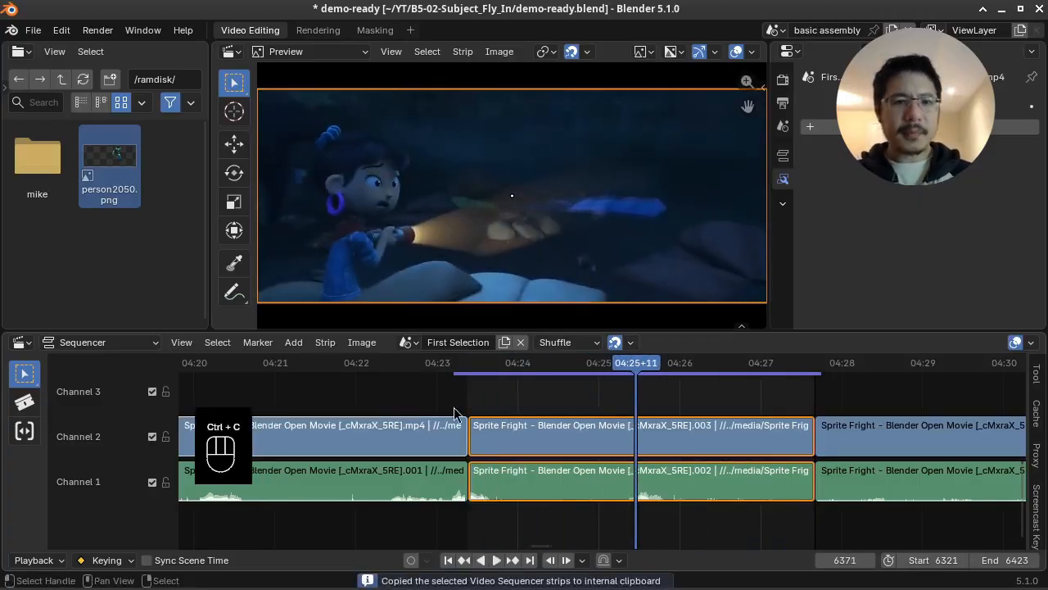
# Return to the basic assembly scene and paste the Sprite Fright strips at frame 1.
pyautogui.click(407, 342)
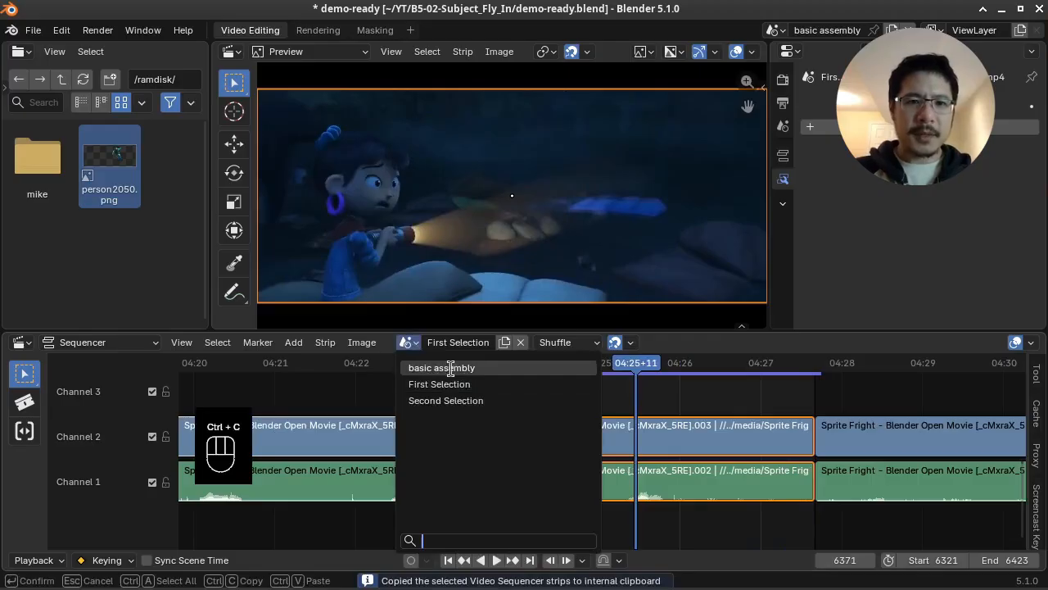
pyautogui.click(460, 369)
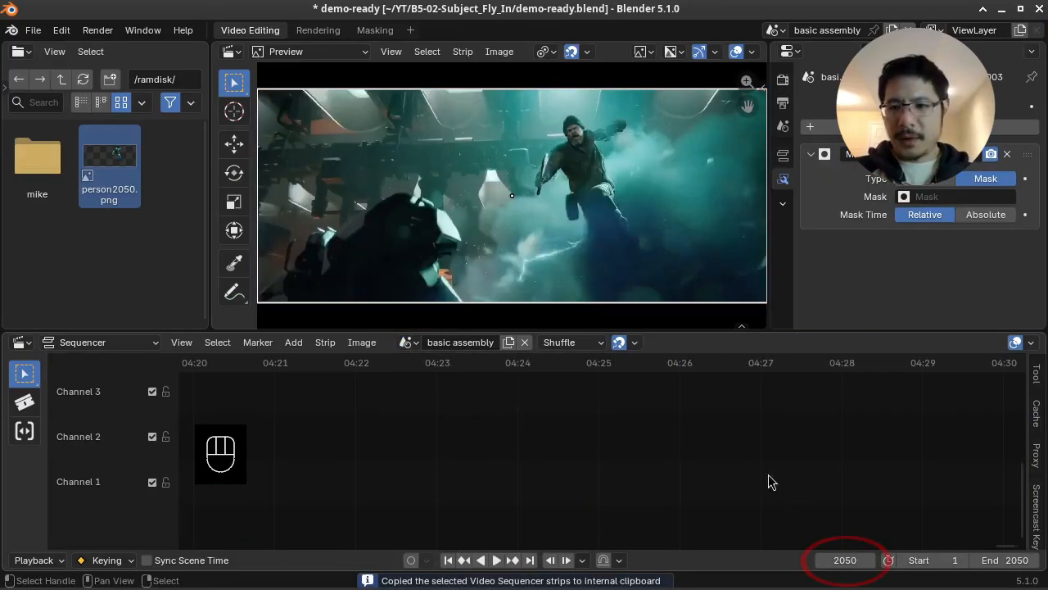
pyautogui.click(850, 561)
pyautogui.write('1')
pyautogui.press('Return')
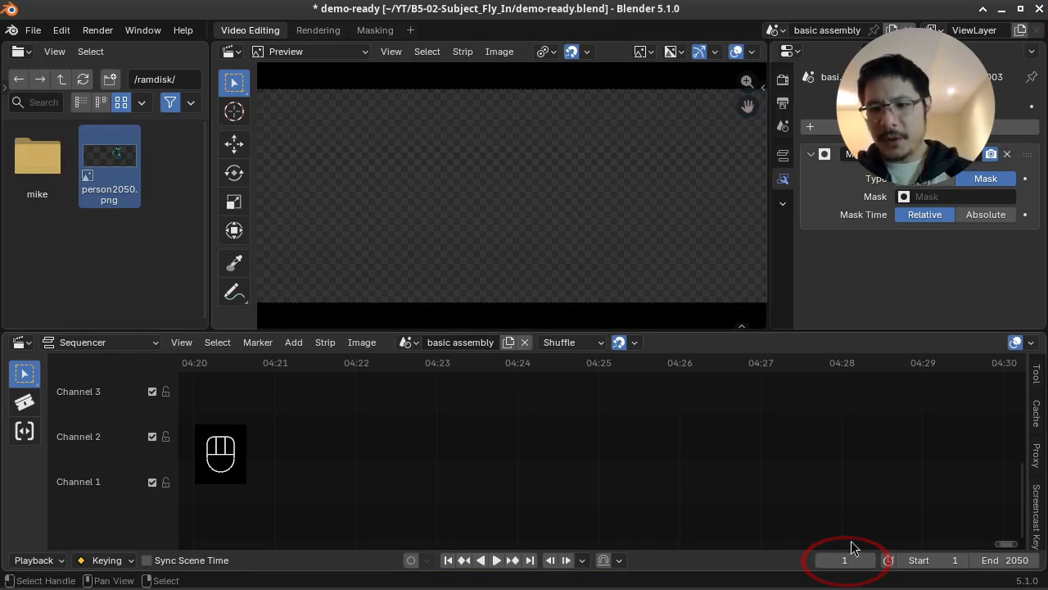
pyautogui.press('KP_0')
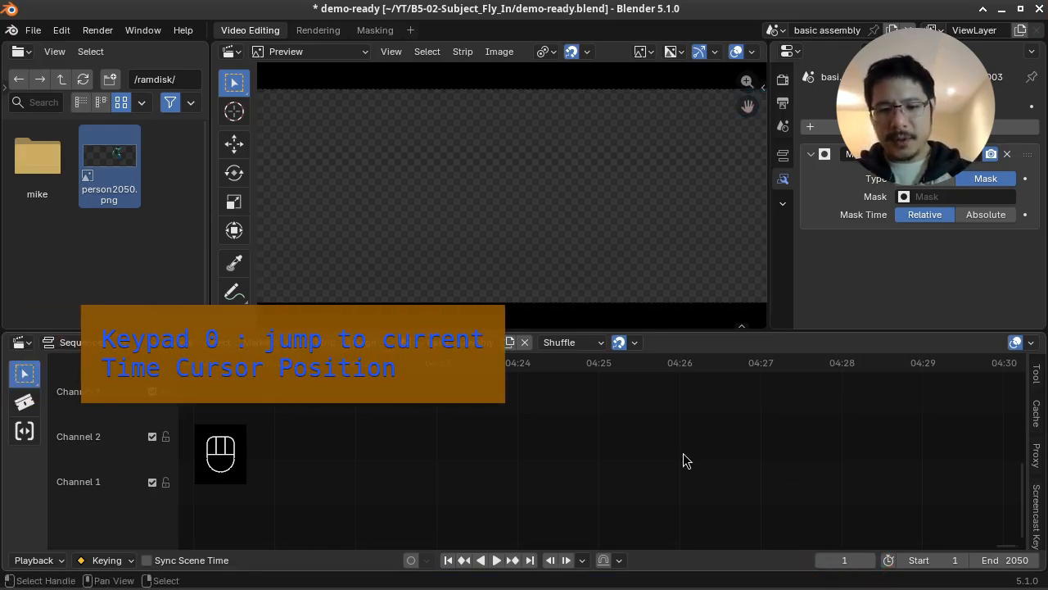
pyautogui.press('KP_0')
pyautogui.press('ctrl')
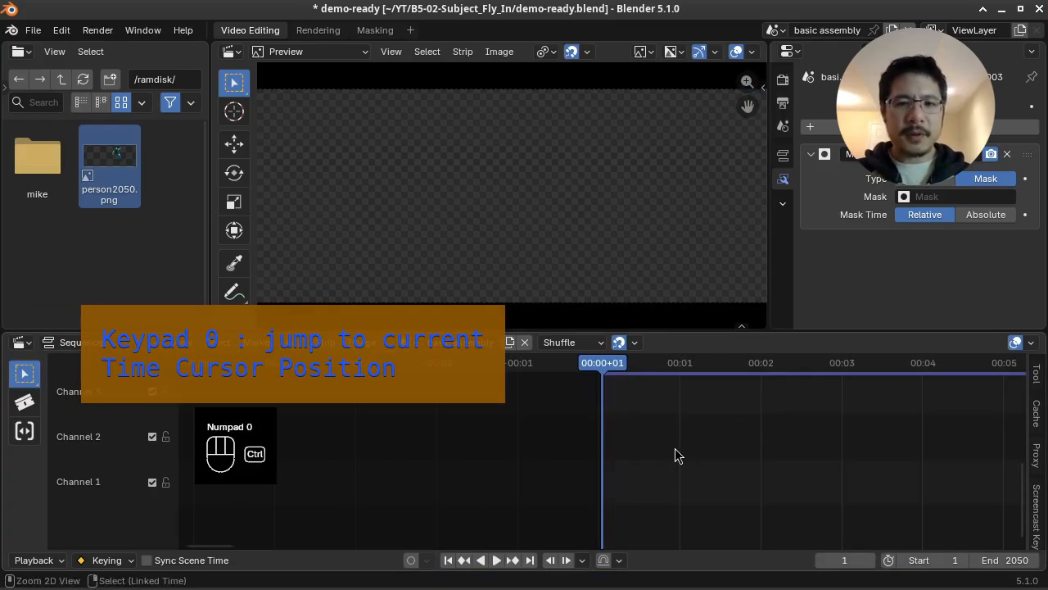
pyautogui.hotkey('ctrl', 'v')
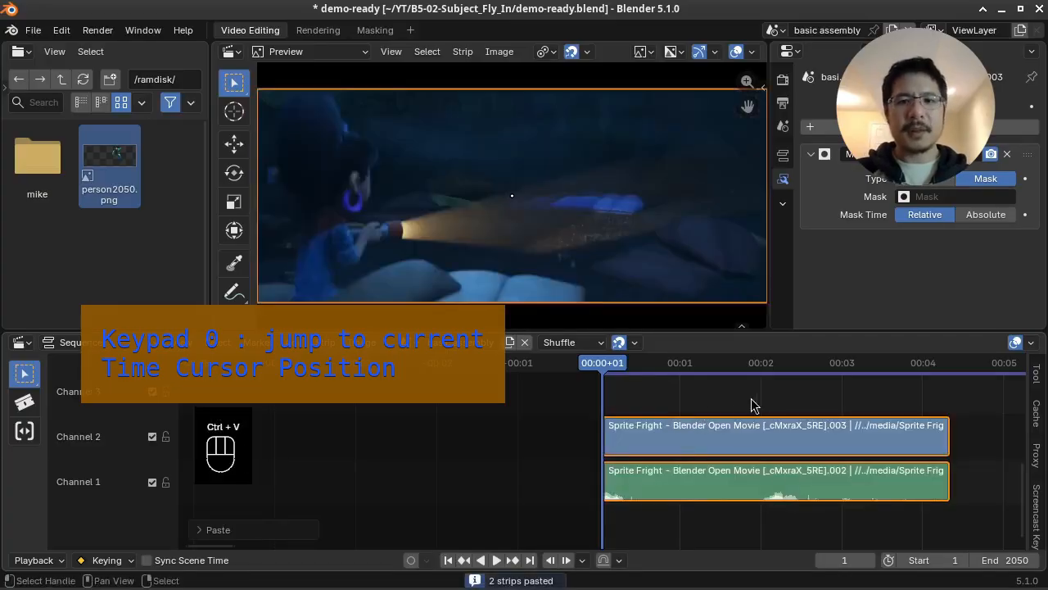
# Remove the gap after the Sprite Fright strips so that the CHARGE strips directly follow them.
pyautogui.moveTo(662, 390); pyautogui.dragTo(892, 400)
pyautogui.moveTo(796, 401); pyautogui.dragTo(364, 393, button='middle')
pyautogui.press('BackSpace')
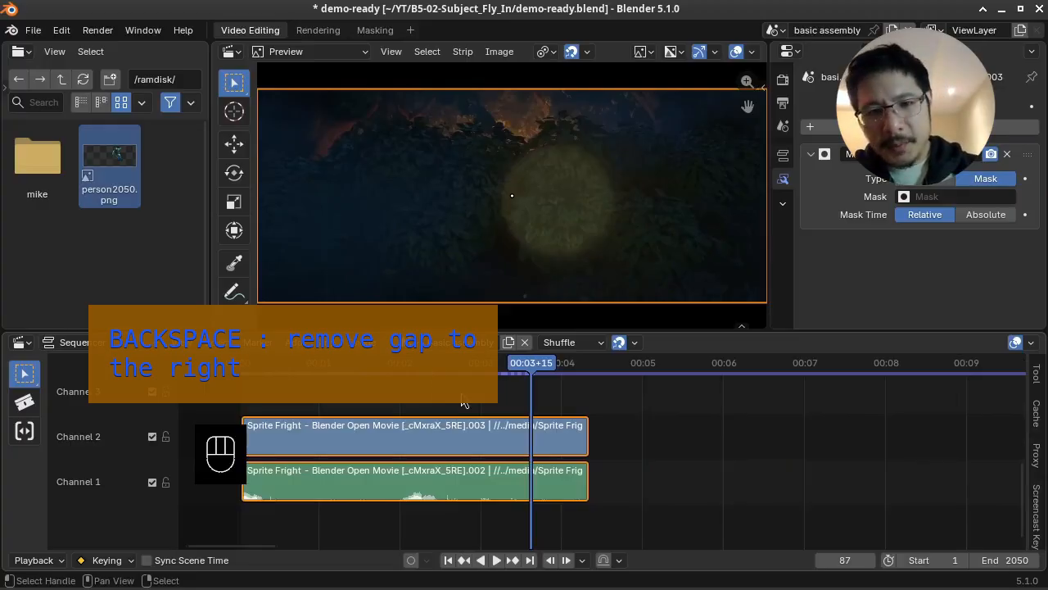
pyautogui.press('BackSpace')
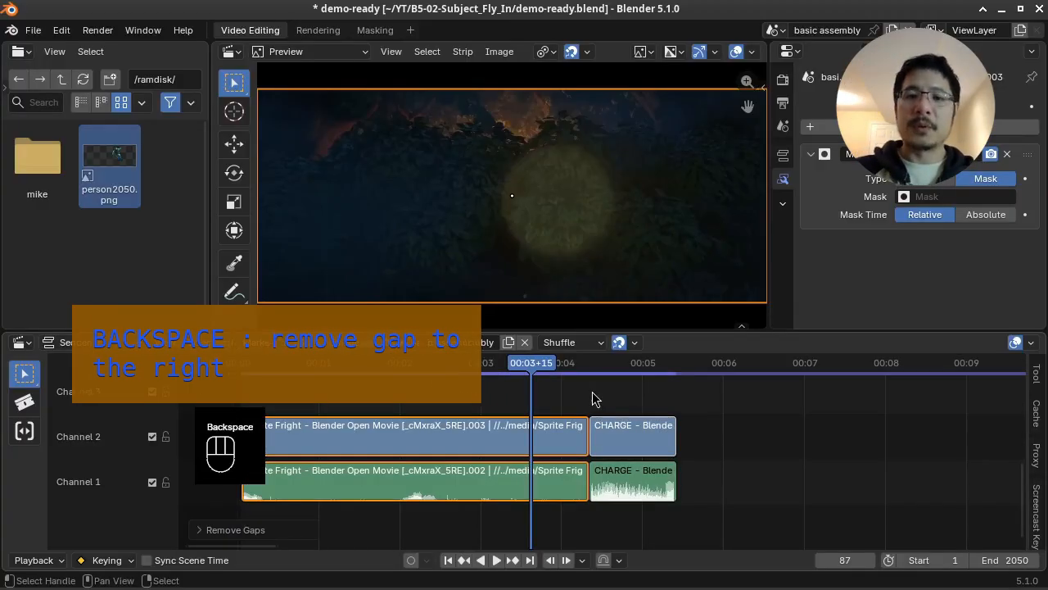
# Place the rendered person2050.png image above the Sprite Fright clip on channel 3, starting at frame 95.
pyautogui.moveTo(536, 399); pyautogui.dragTo(557, 400)
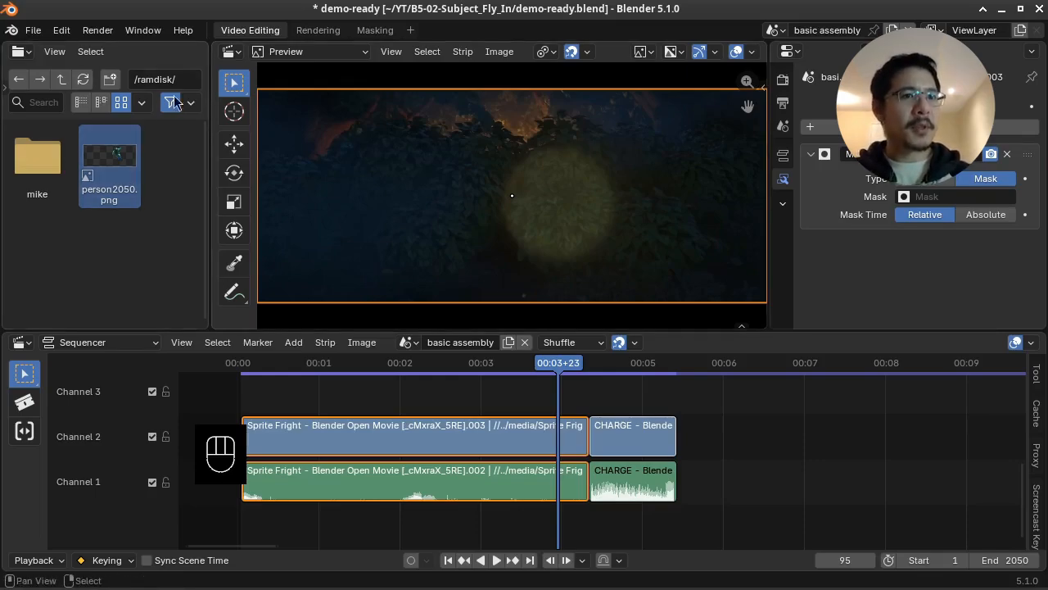
pyautogui.click(112, 159)
pyautogui.moveTo(111, 157); pyautogui.dragTo(601, 182)
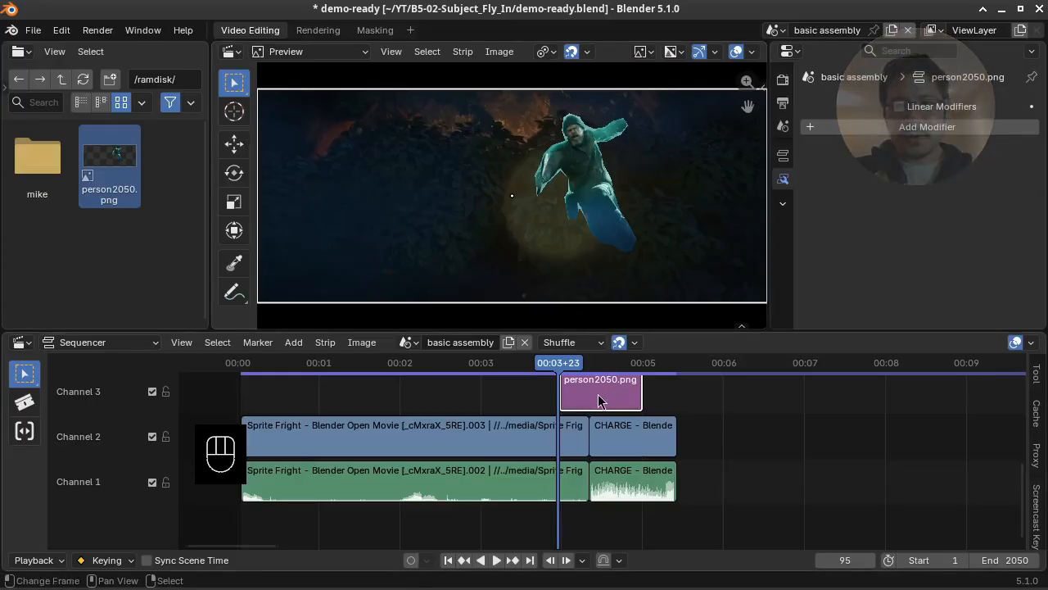
# Shorten the person2050.png strip to 5 frames and move it to start at frame 99, ending at the cut to CHARGE.
pyautogui.click(782, 157)
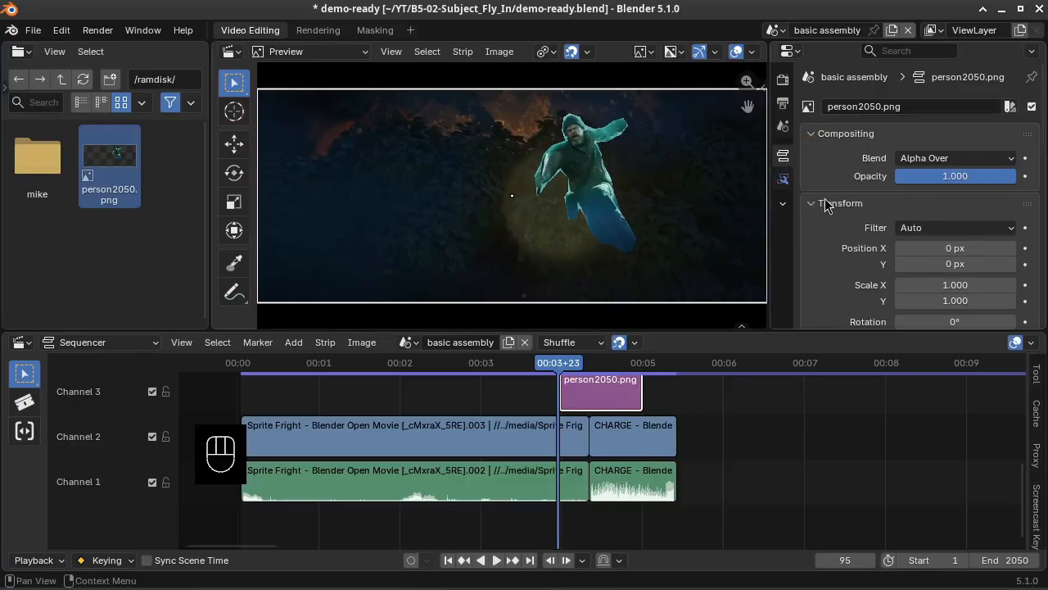
pyautogui.scroll(-10, 826, 207)
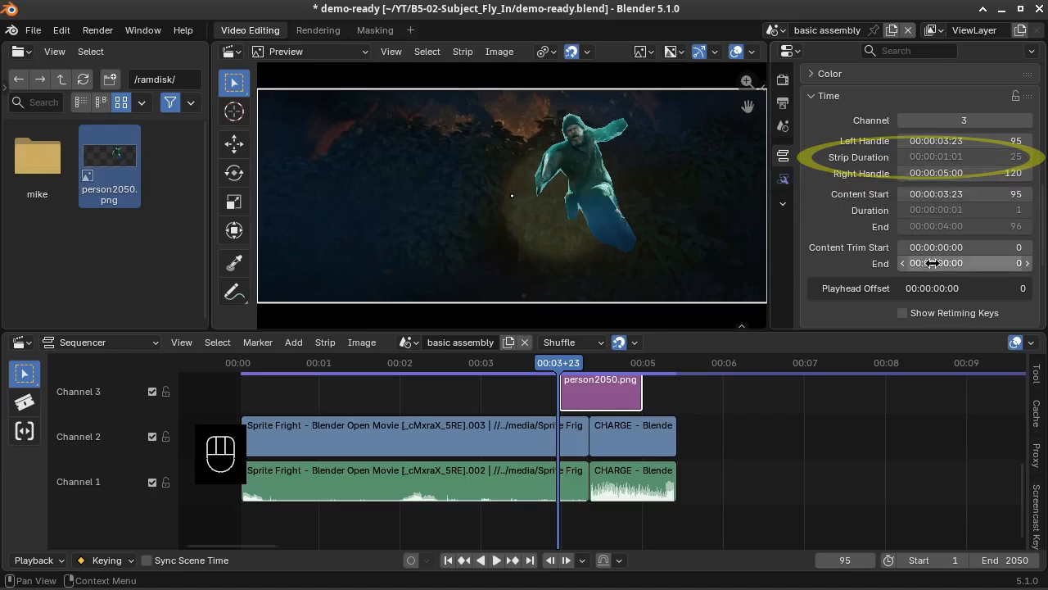
pyautogui.moveTo(639, 394); pyautogui.dragTo(572, 387)
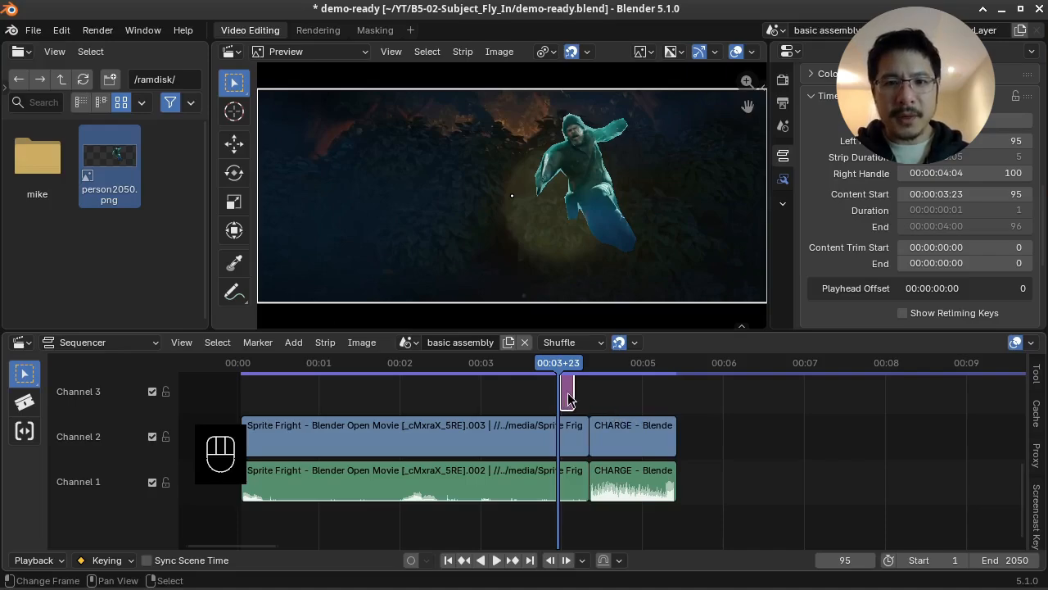
pyautogui.press('g')
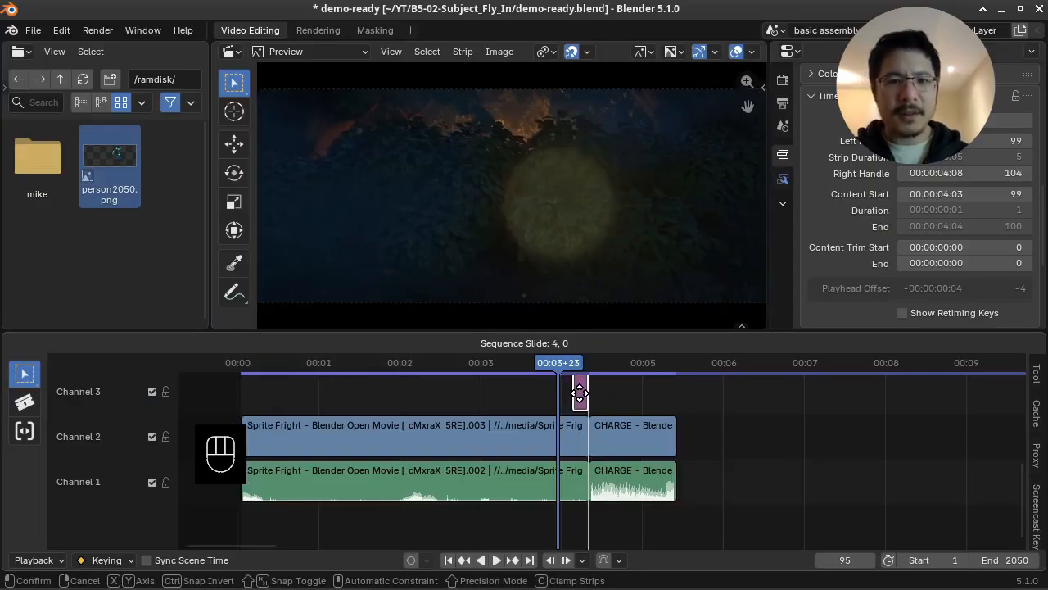
pyautogui.click(579, 394)
# Position the playhead at frame 103, on the last frame of the person2050.png strip.
pyautogui.scroll(5, 662, 396)
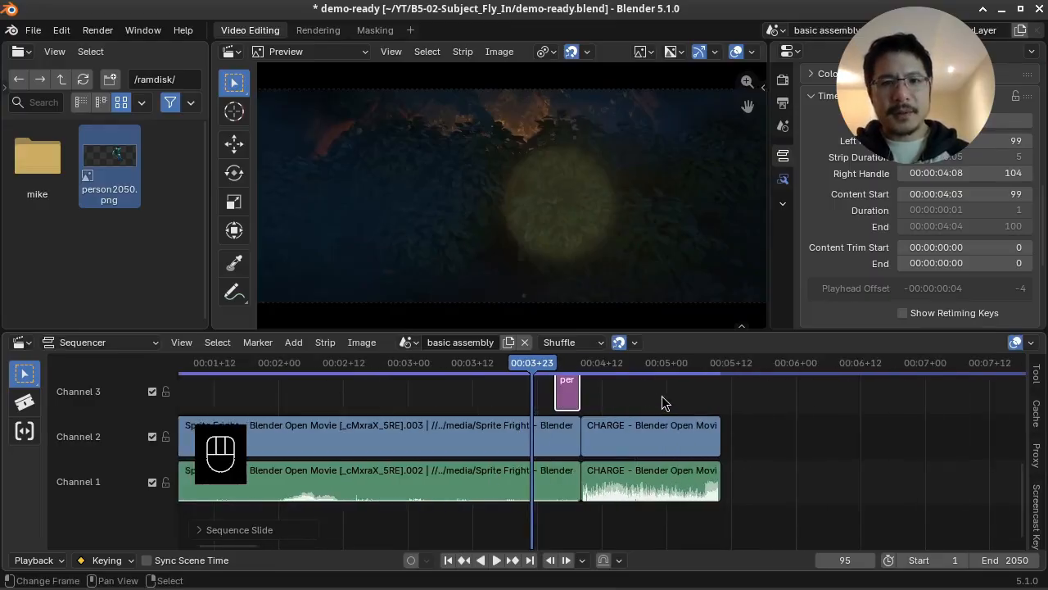
pyautogui.moveTo(471, 401); pyautogui.dragTo(552, 400)
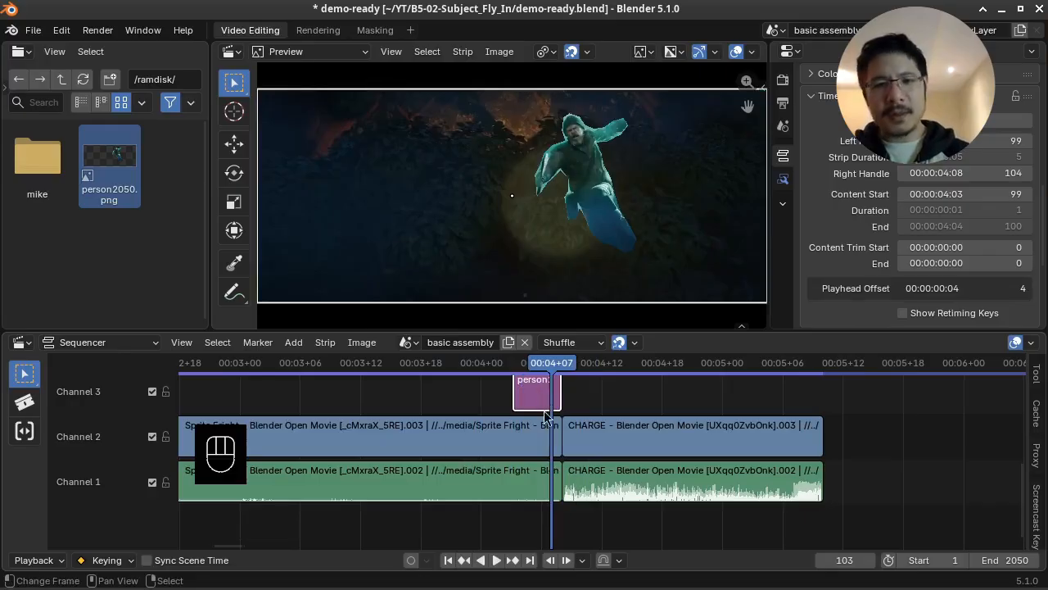
pyautogui.press('Left')
pyautogui.press('Right')
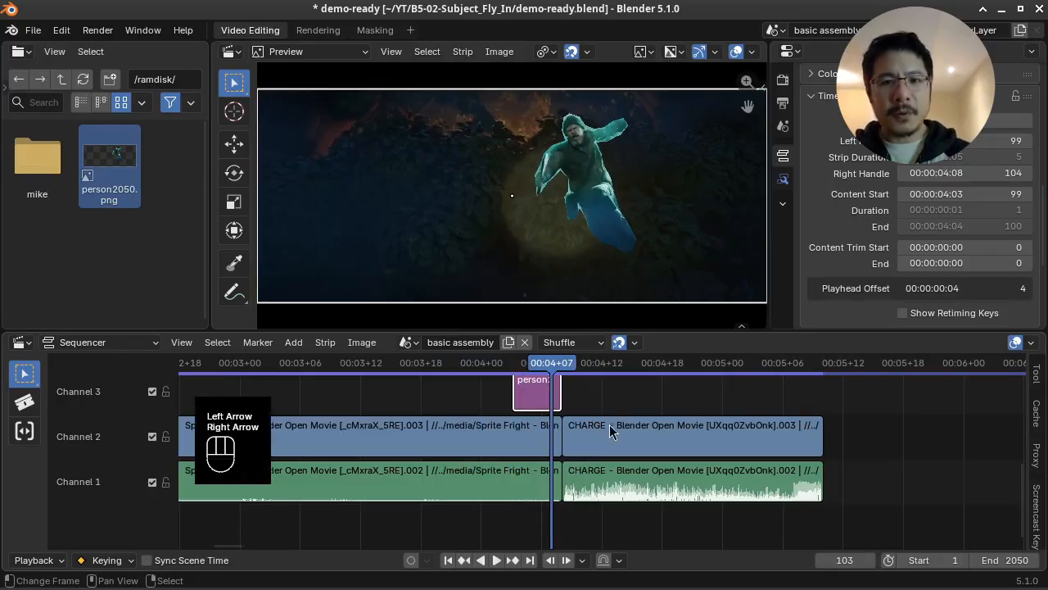
# Compare the frames on either side of the cut, and keyframe the person2050.png strip's Position X at 0 px on frame 103.
pyautogui.press('Right')
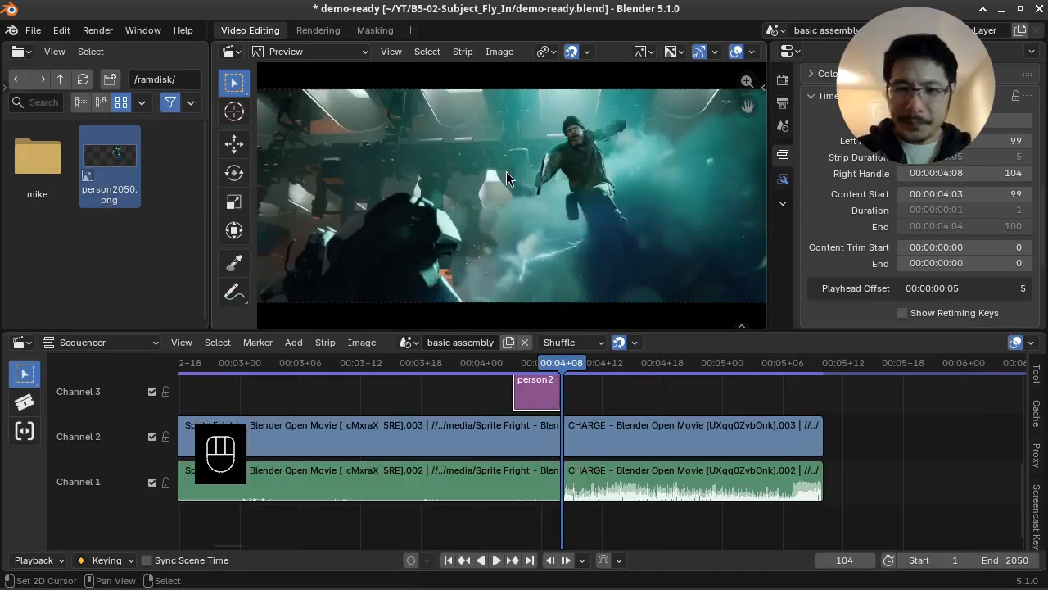
pyautogui.press('Left')
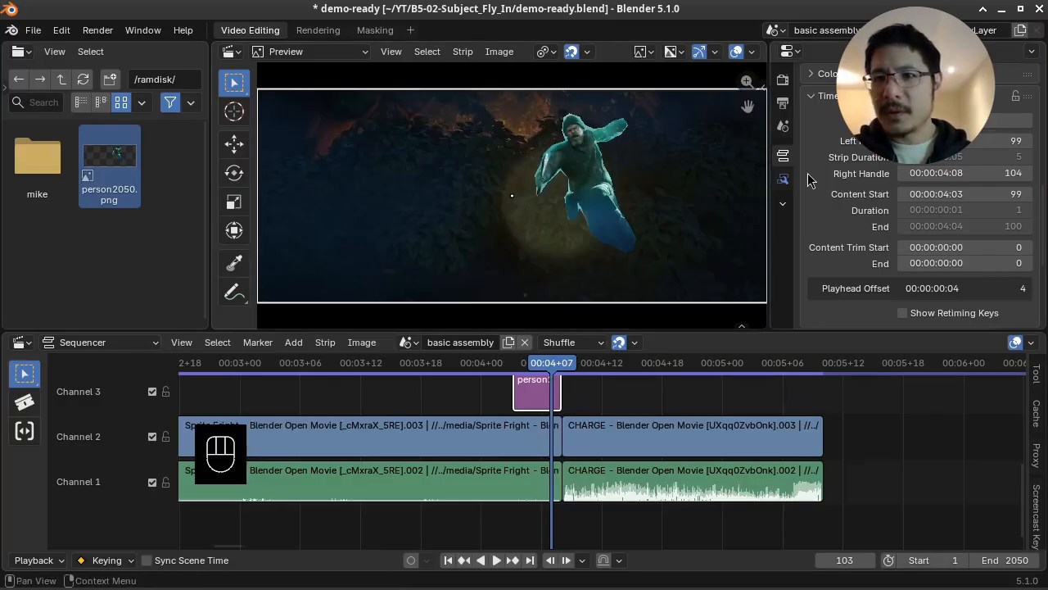
pyautogui.scroll(3, 846, 259)
pyautogui.scroll(5, 846, 258)
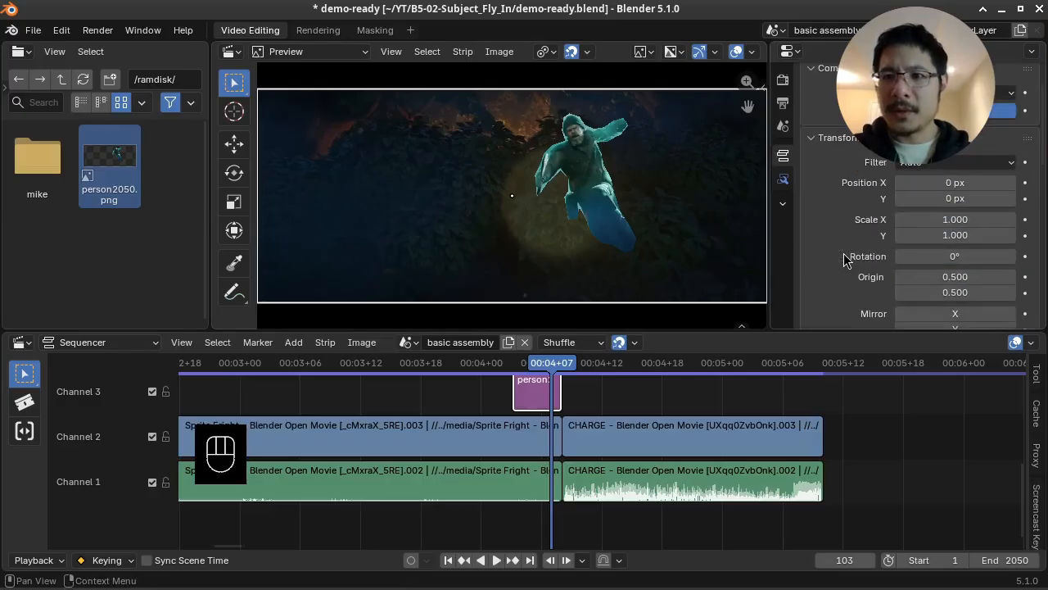
pyautogui.scroll(2, 835, 239)
pyautogui.scroll(-1, 831, 239)
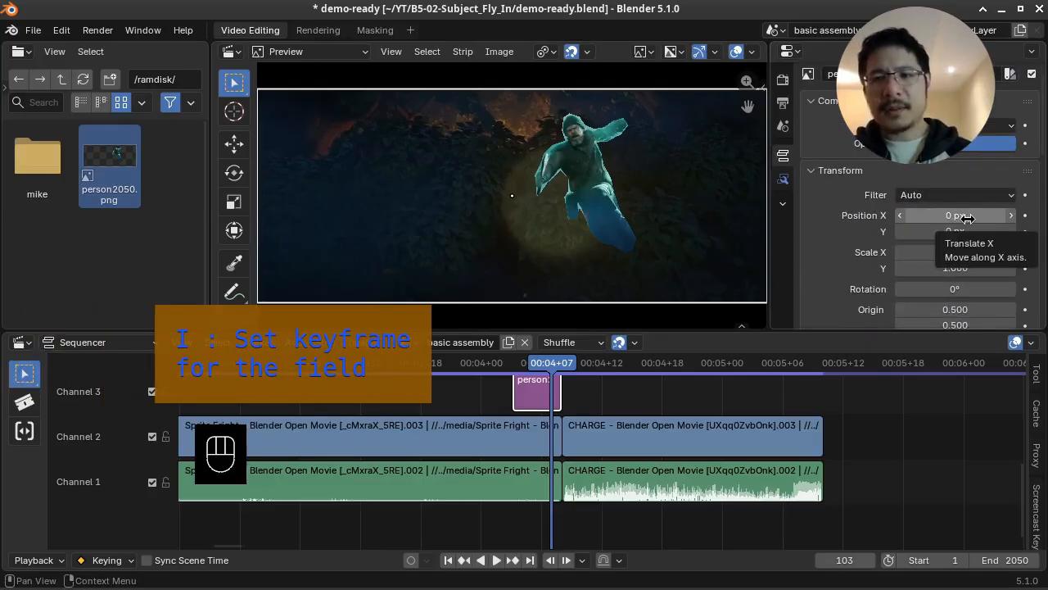
pyautogui.press('i')
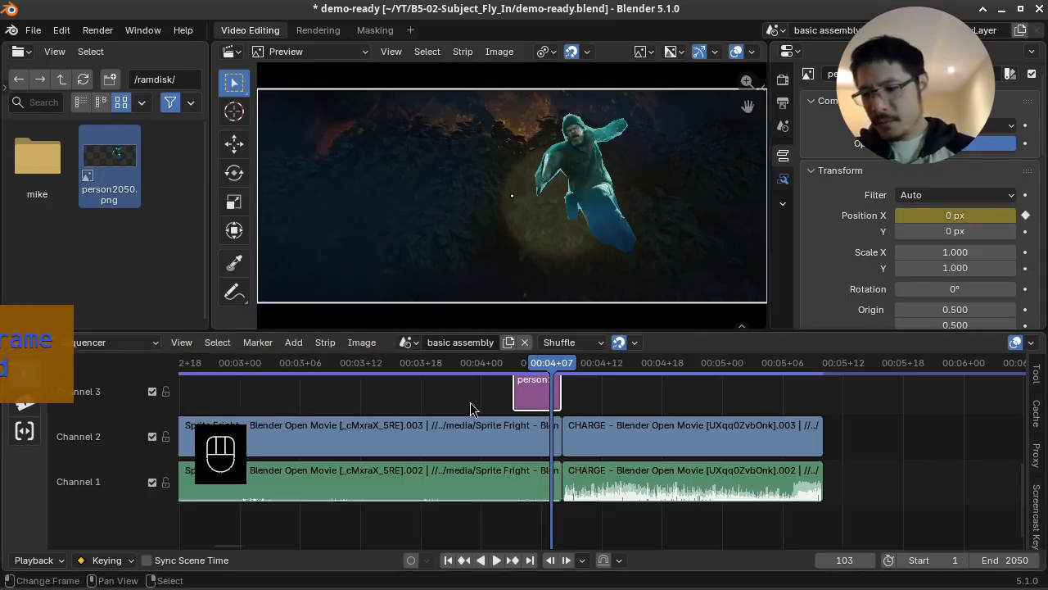
# At the strip's first frame, 99, move the cutout along X to -813 px and keyframe its Position X.
pyautogui.press('pageup')
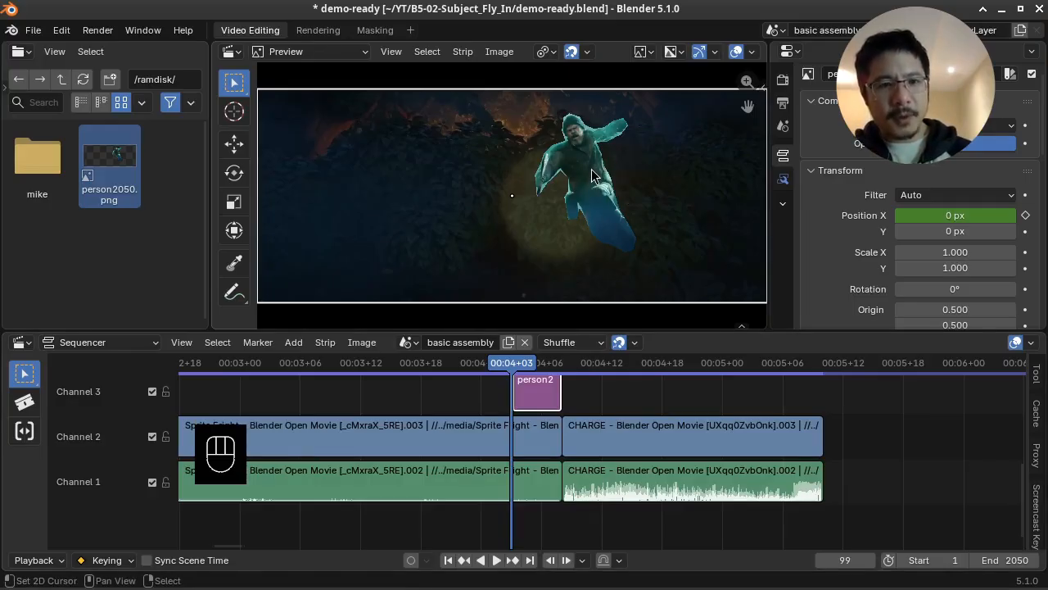
pyautogui.press('g')
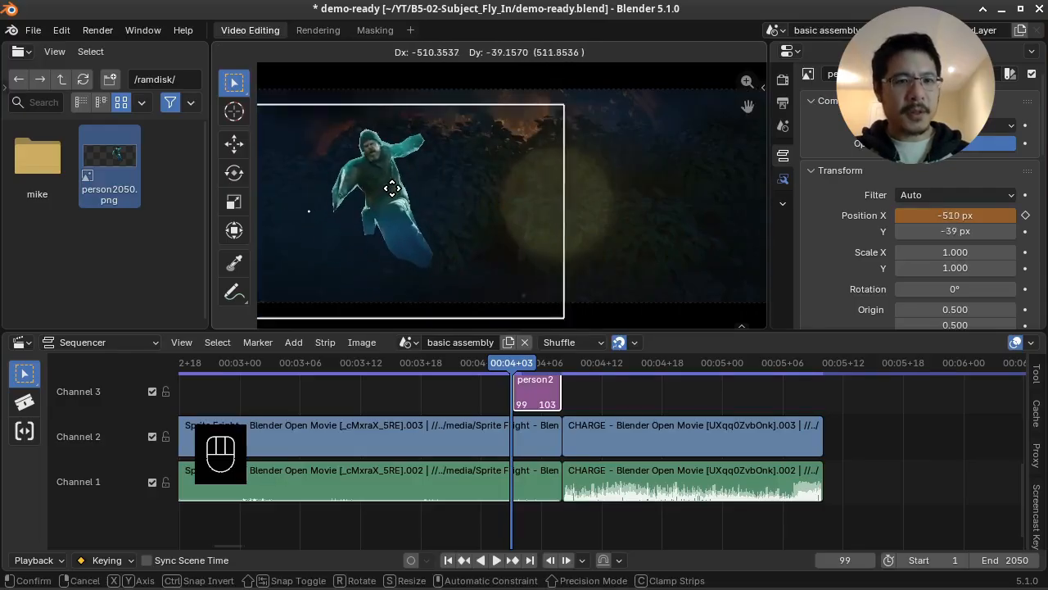
pyautogui.press('x')
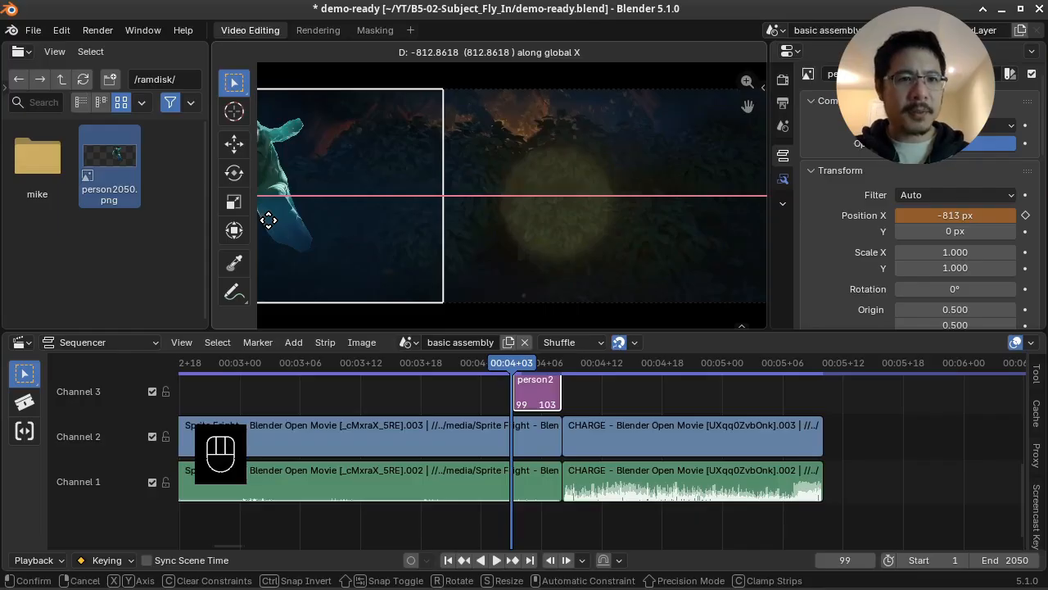
pyautogui.click(269, 219)
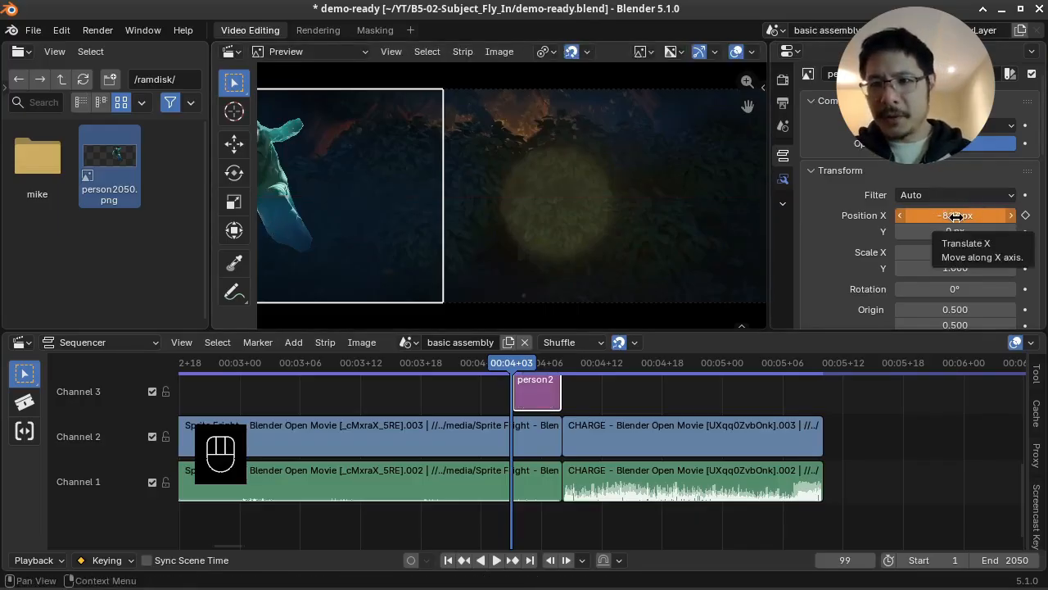
pyautogui.press('i')
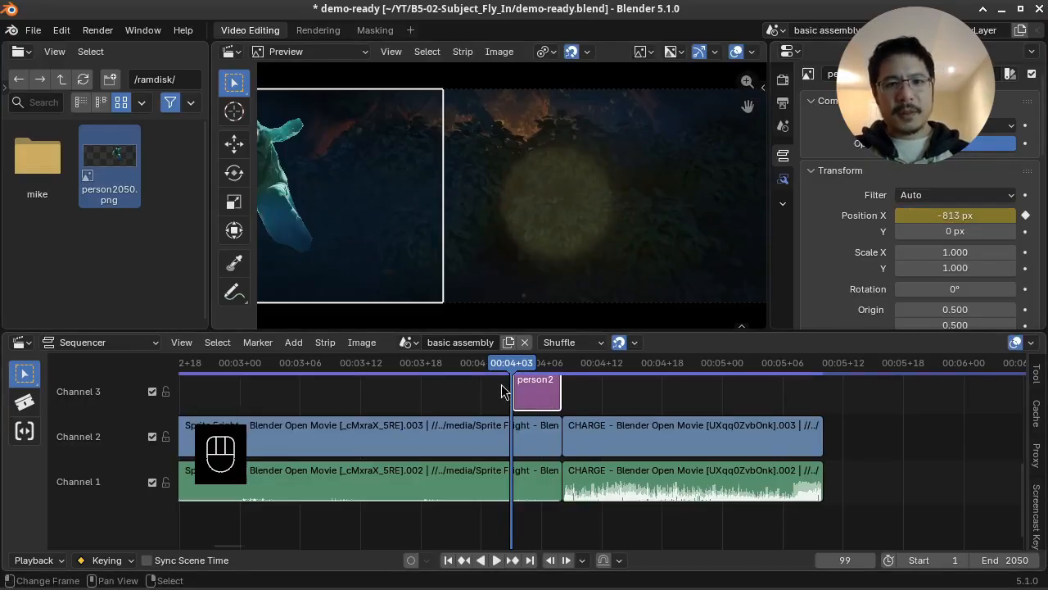
# Play the fly-in and step through its frames to examine how far the cutout travels between consecutive frames.
pyautogui.press('space')
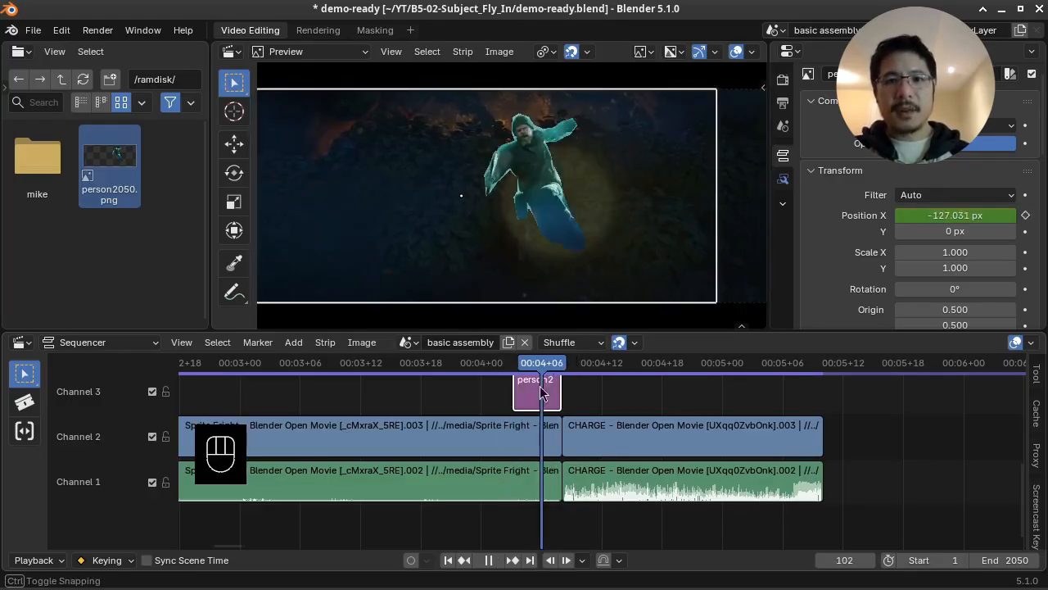
pyautogui.press('space')
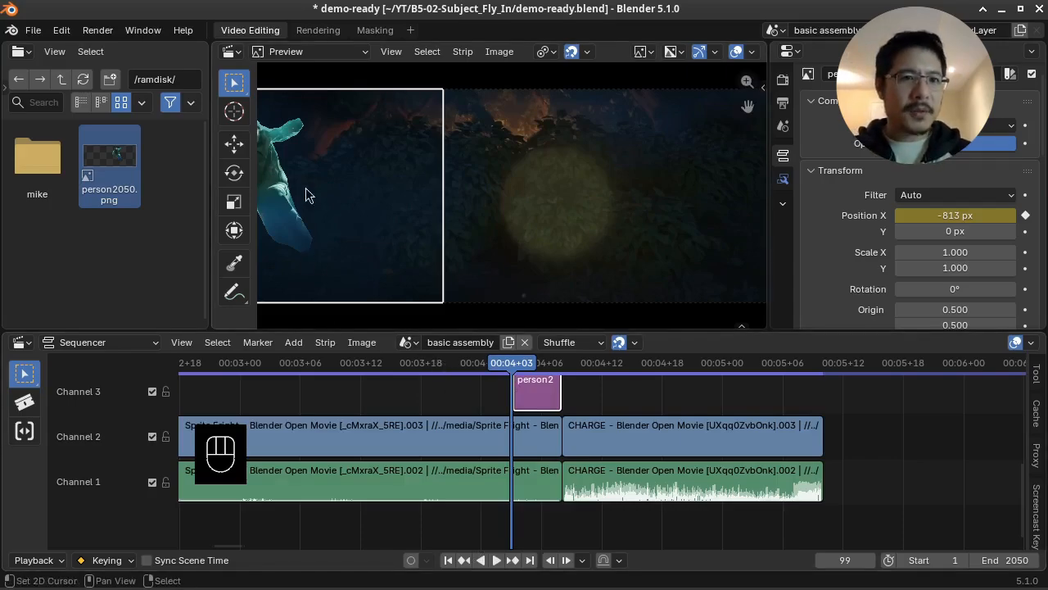
pyautogui.press('Right')
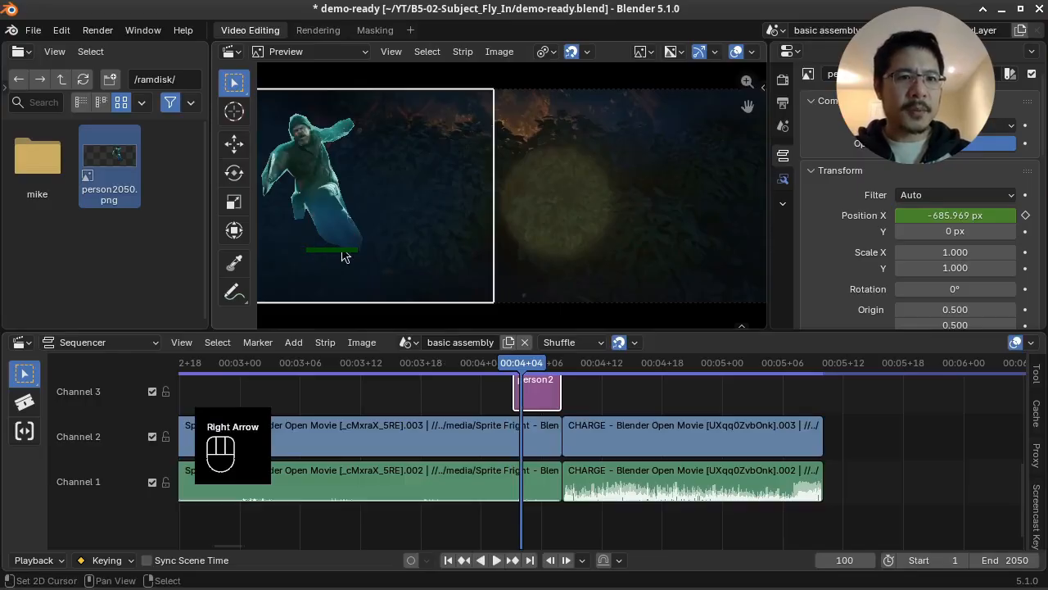
pyautogui.press('Right')
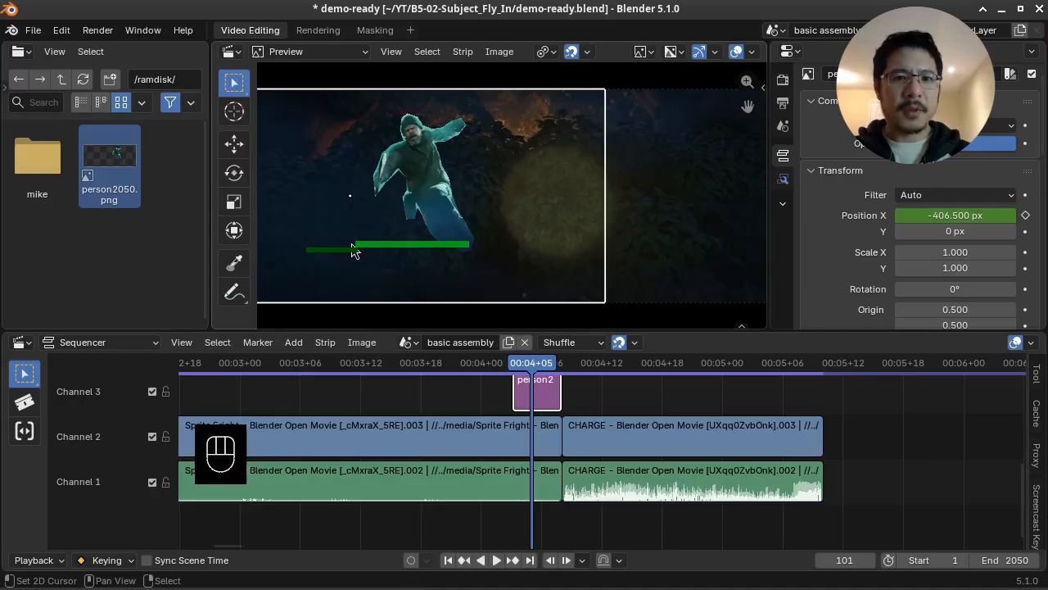
pyautogui.press('Right')
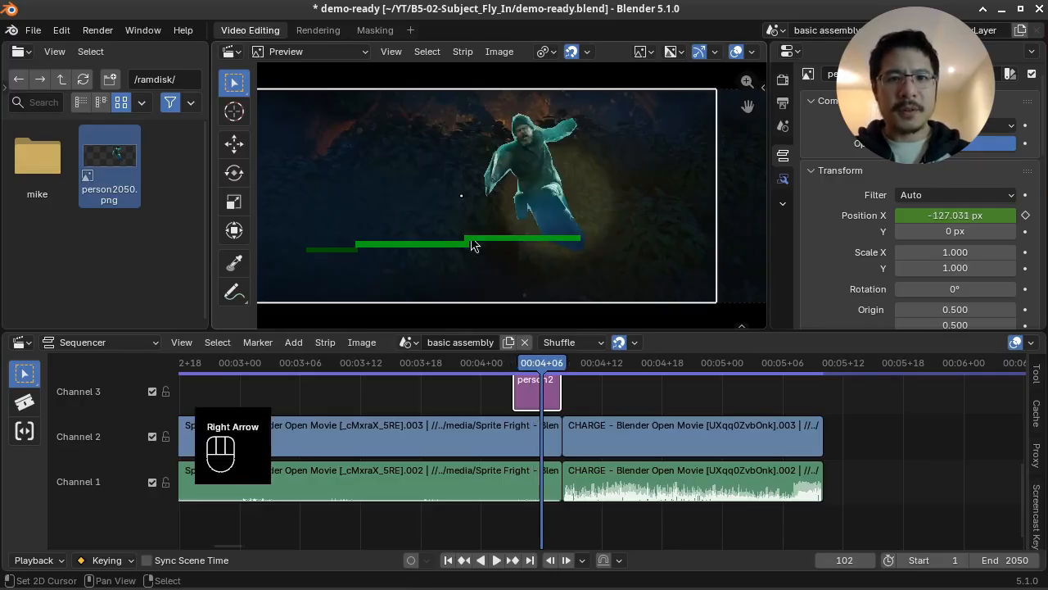
pyautogui.press('Right')
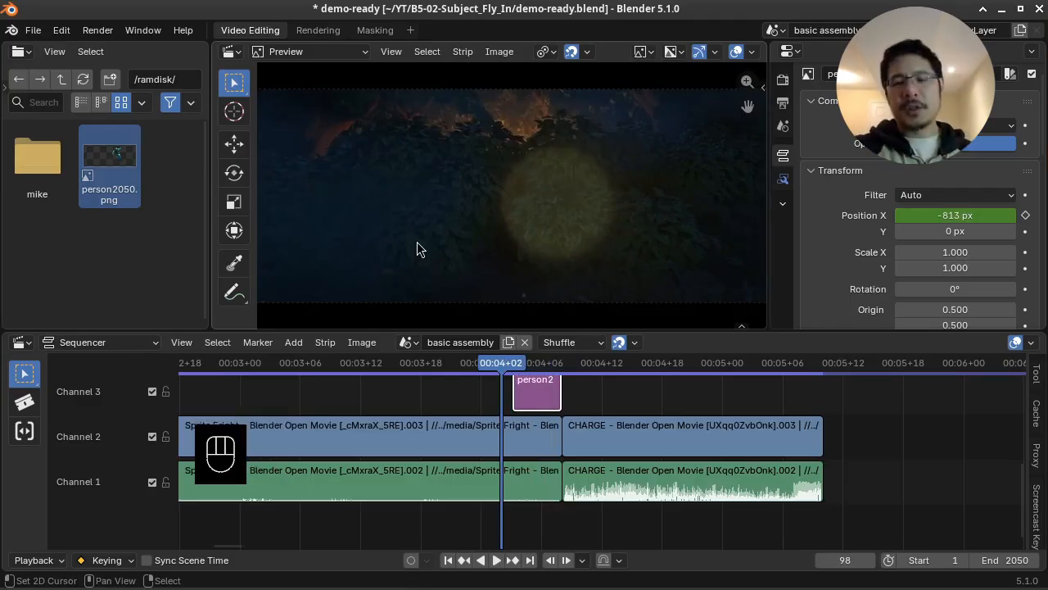
pyautogui.press('Right')
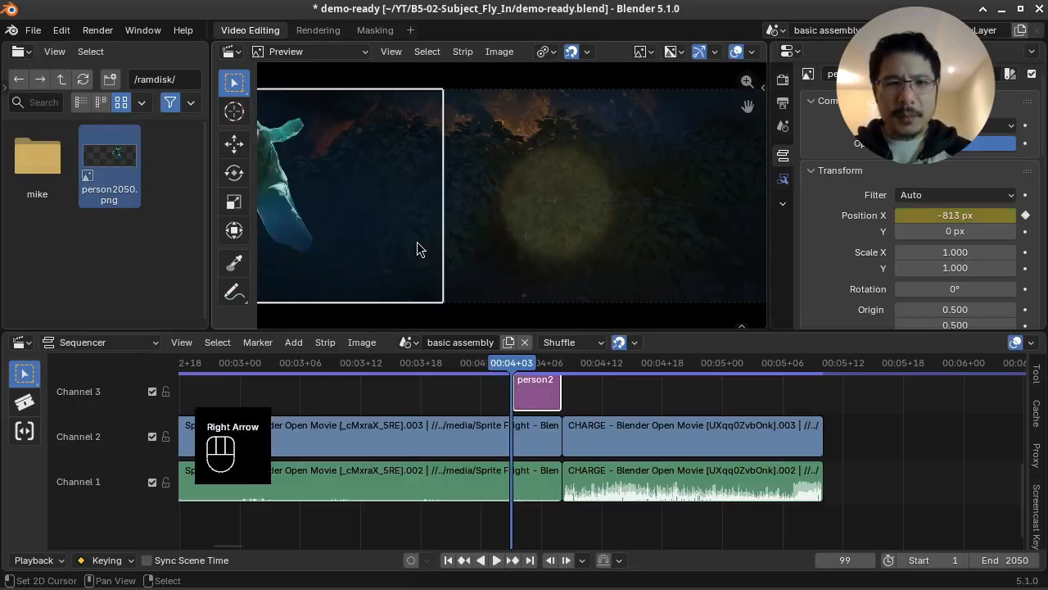
pyautogui.press('Right')
pyautogui.press('Left')
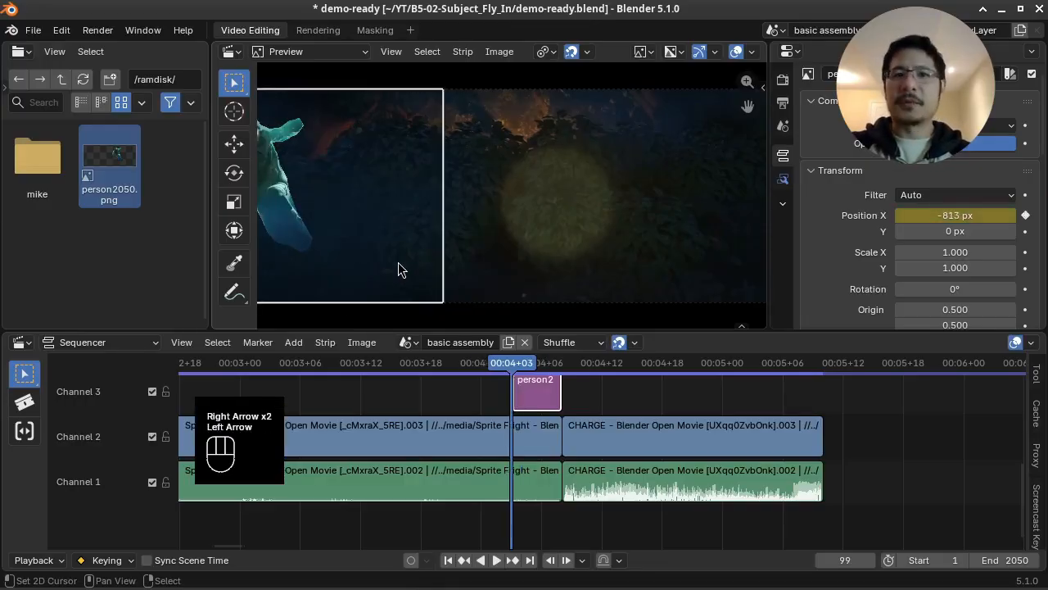
pyautogui.press('Right')
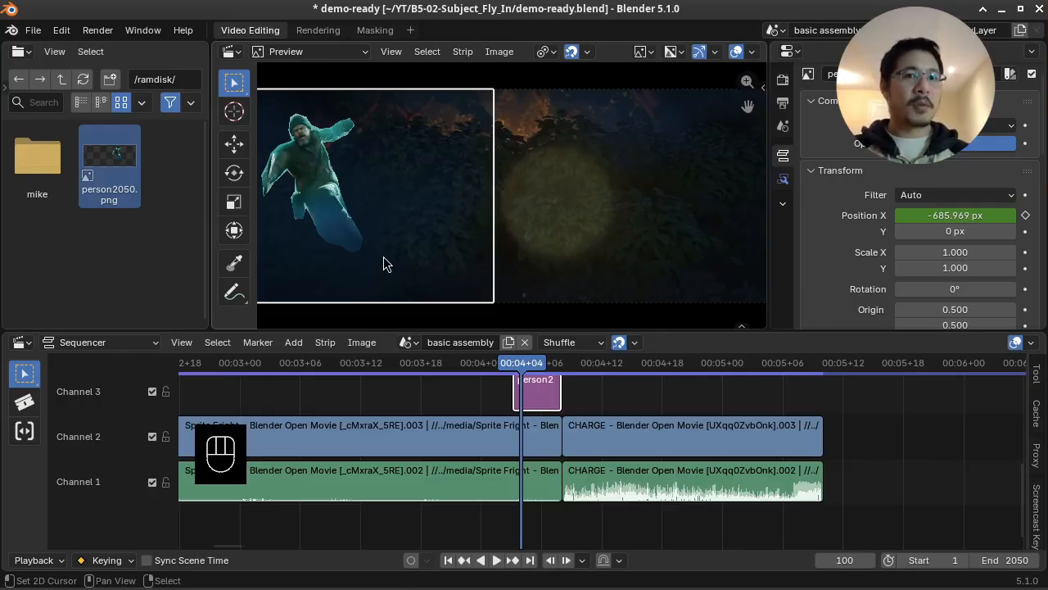
pyautogui.press('Left')
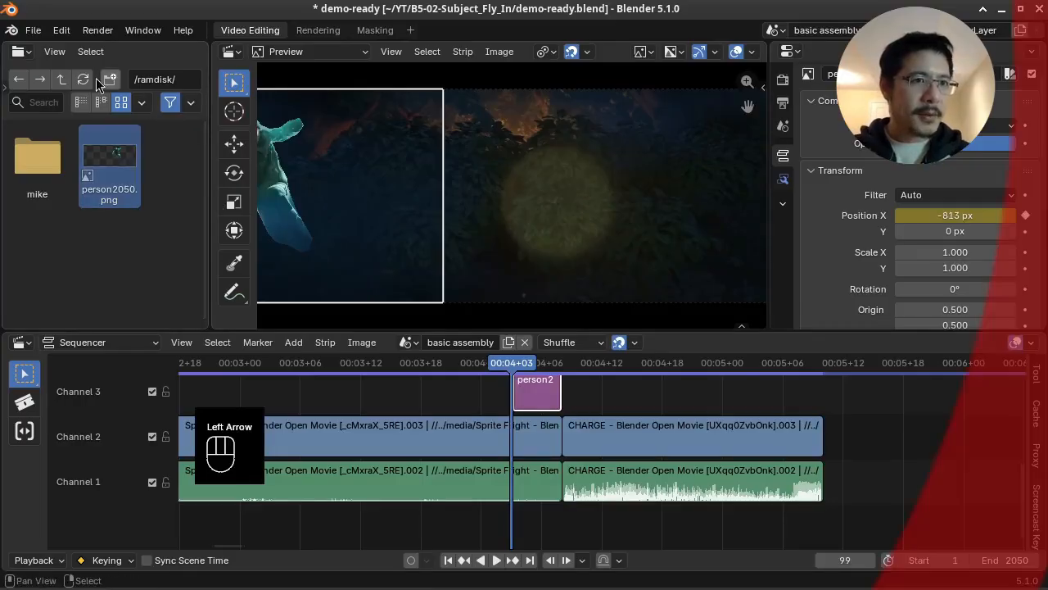
# Replace the File Browser with a widened Graph Editor and frame all of its animation curves.
pyautogui.click(21, 53)
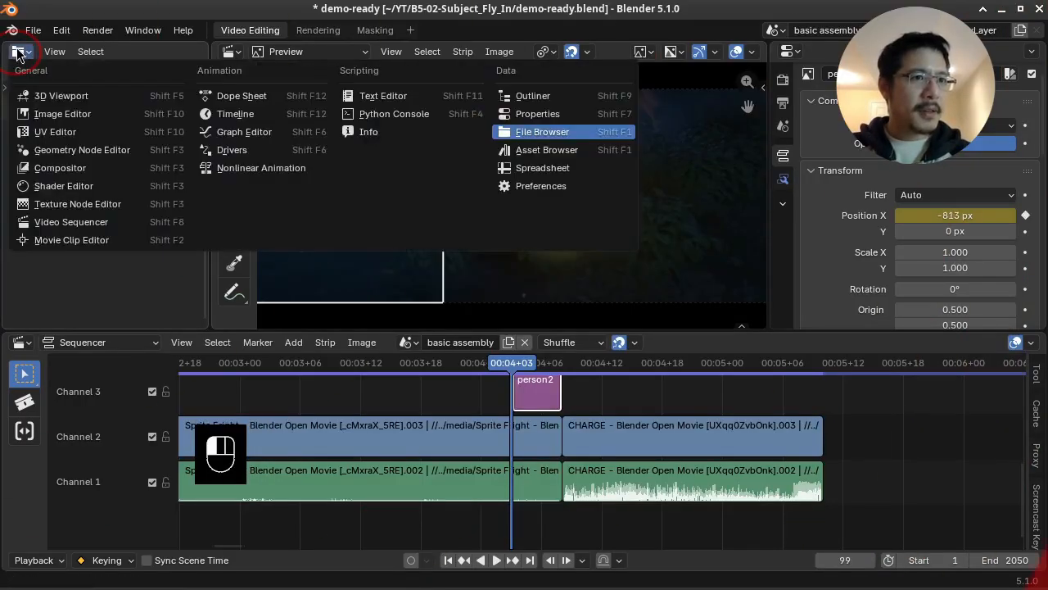
pyautogui.click(244, 132)
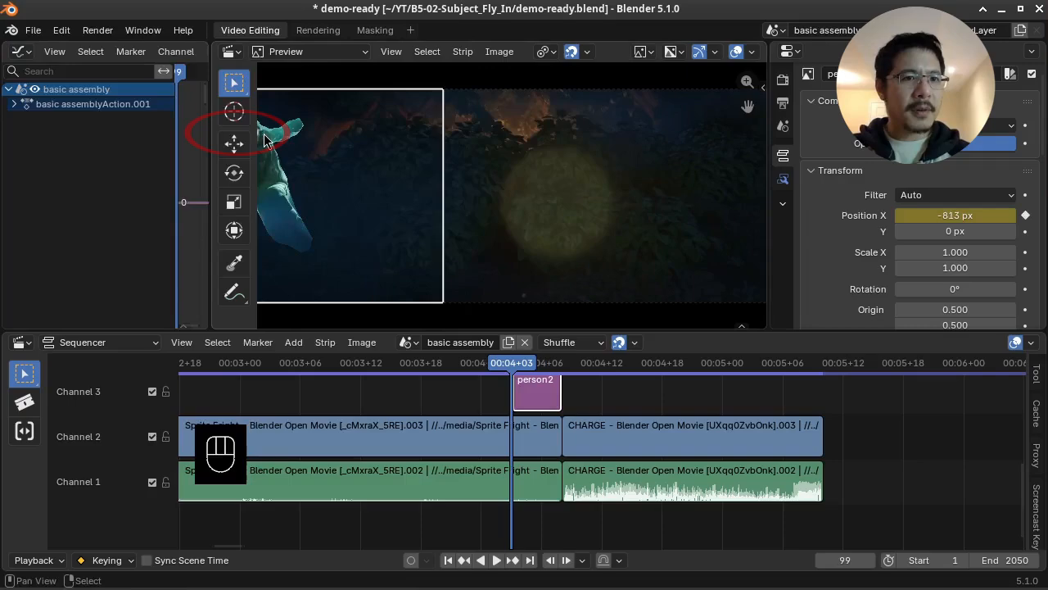
pyautogui.moveTo(210, 152); pyautogui.dragTo(400, 172)
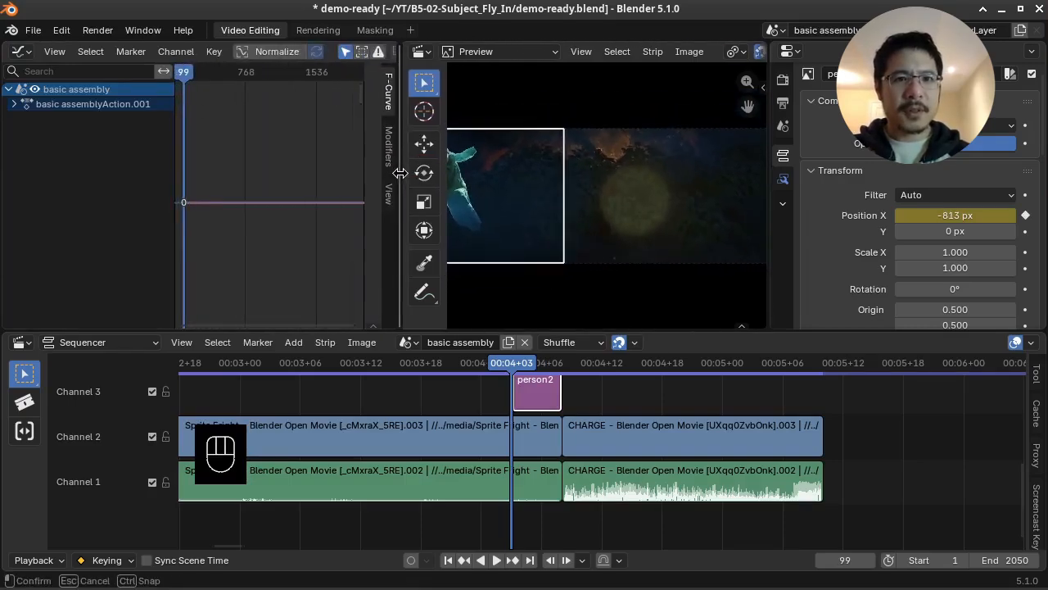
pyautogui.moveTo(767, 196); pyautogui.dragTo(950, 212)
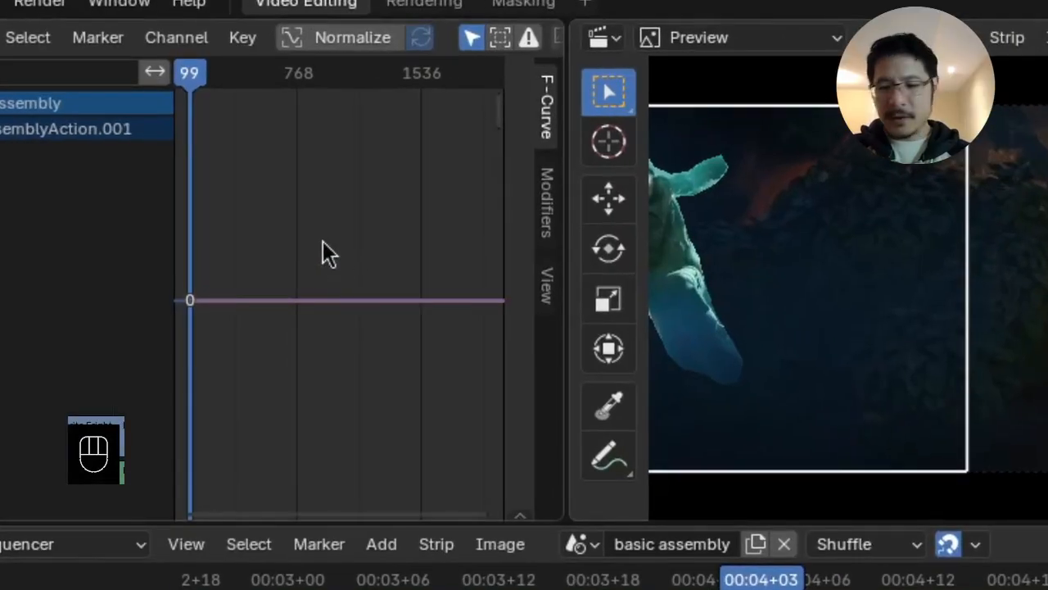
pyautogui.press('Home')
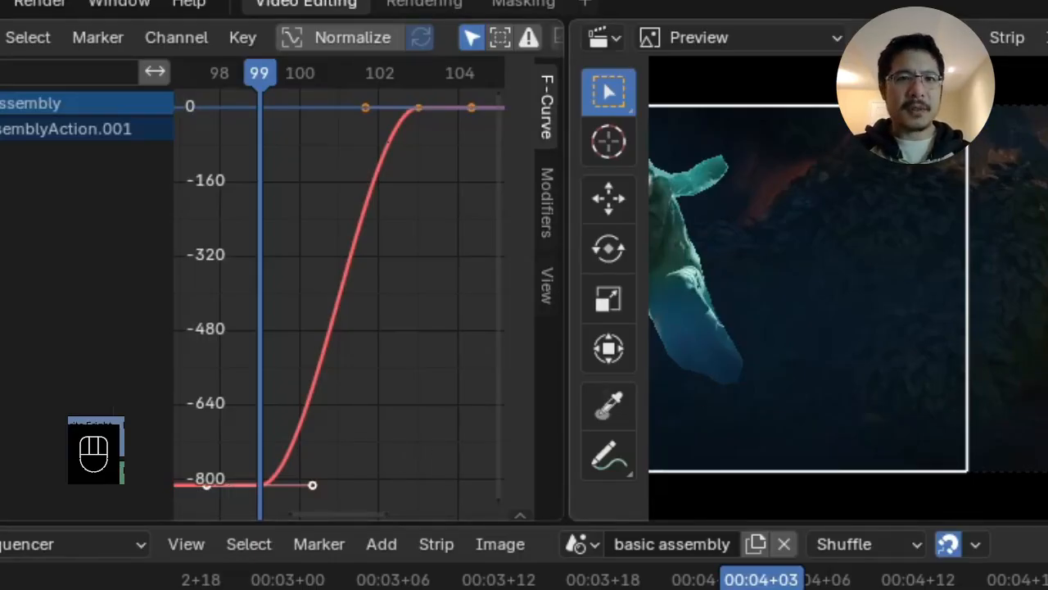
# Raise the outgoing handle of the frame 99 Position X keyframe by about 351 px to straighten the curve up to frame 103.
pyautogui.keyDown('shift'); pyautogui.rightClick(312, 481); pyautogui.keyUp('shift')
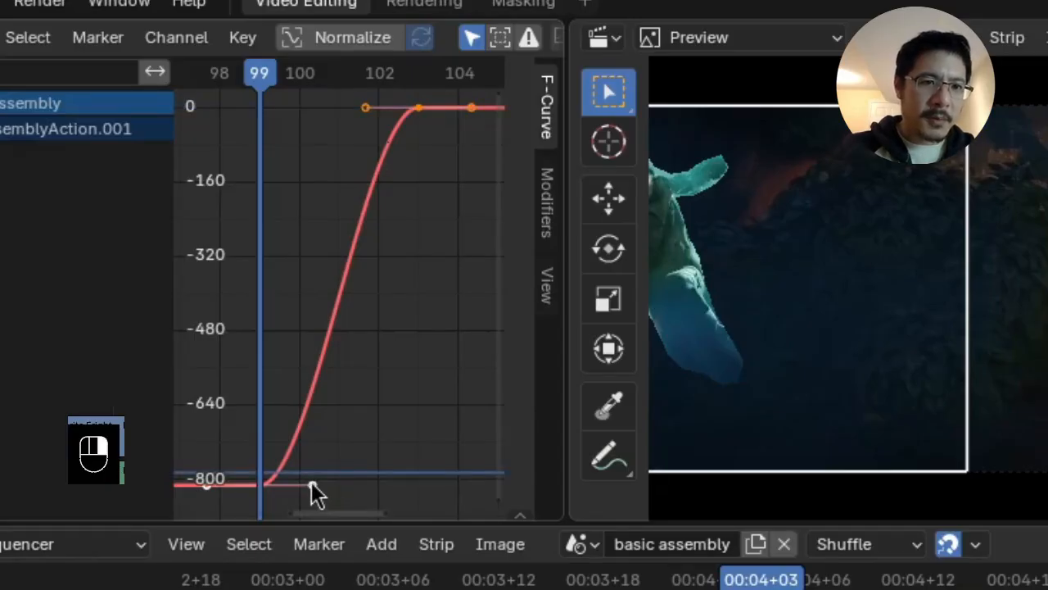
pyautogui.press('g')
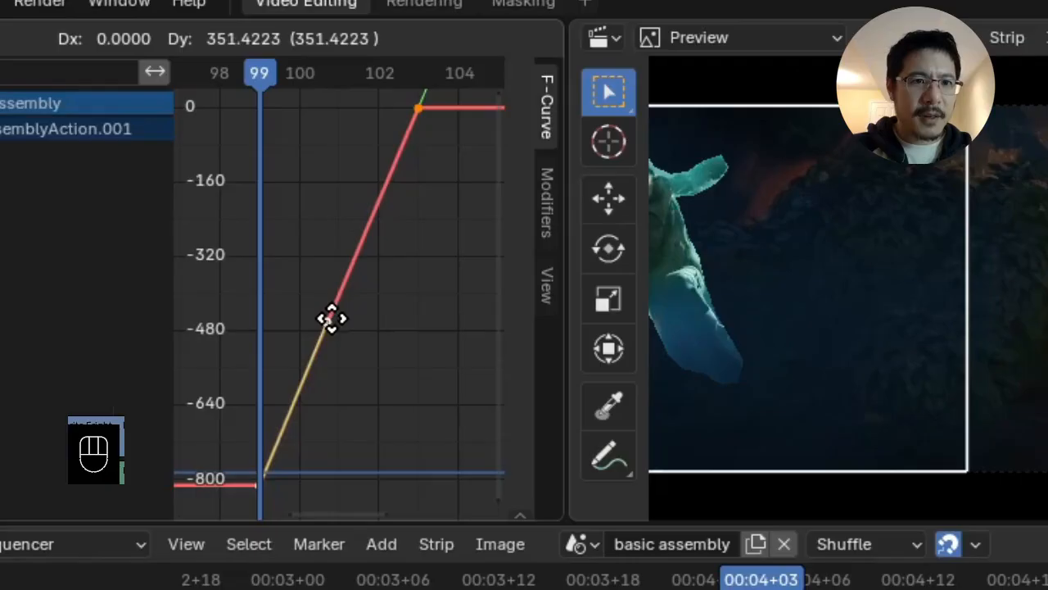
pyautogui.click(330, 319)
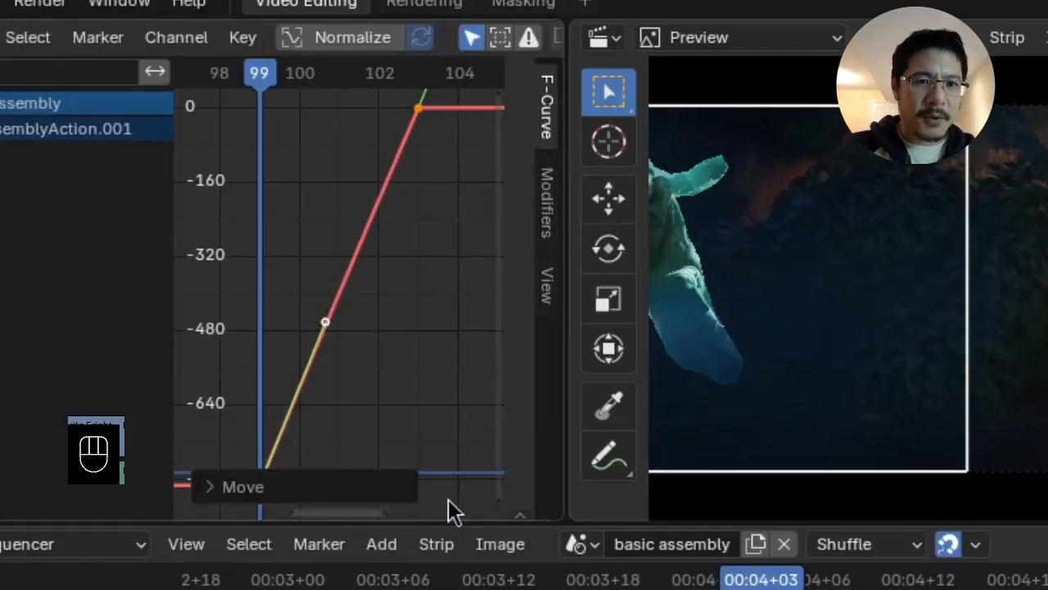
# Resize the editor areas so the Graph Editor and strip properties are narrow and the preview is large above the sequencer.
pyautogui.moveTo(451, 521); pyautogui.dragTo(440, 588)
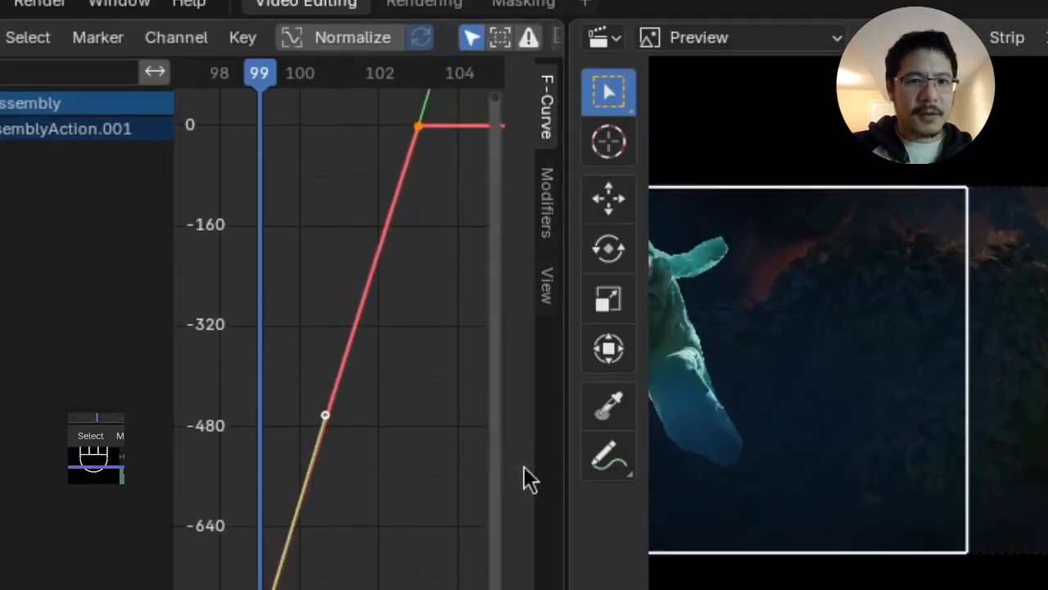
pyautogui.moveTo(561, 439); pyautogui.dragTo(1044, 440)
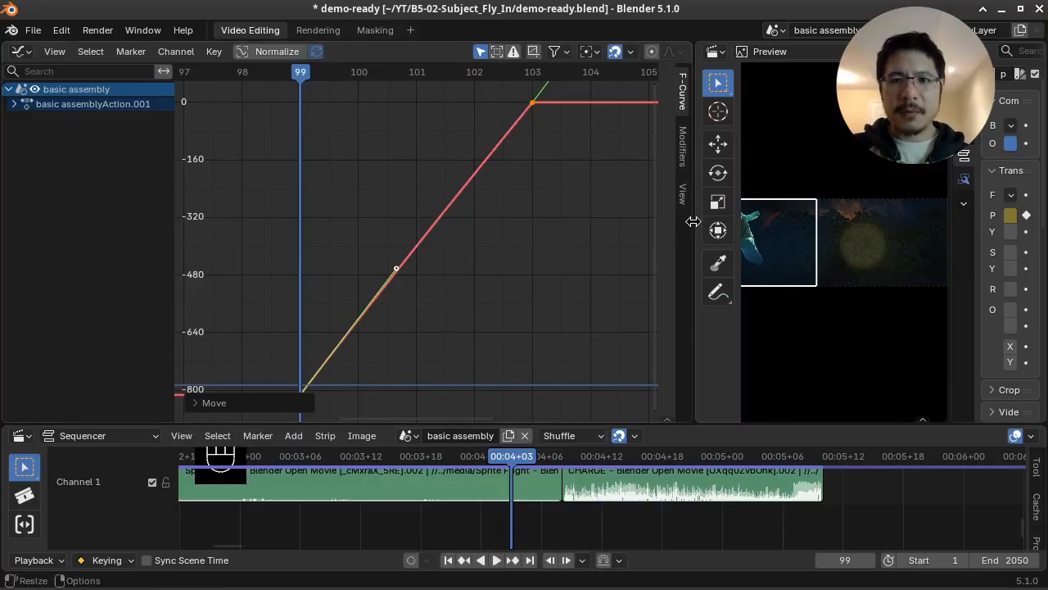
pyautogui.moveTo(692, 226); pyautogui.dragTo(298, 211)
pyautogui.moveTo(675, 423); pyautogui.dragTo(672, 348)
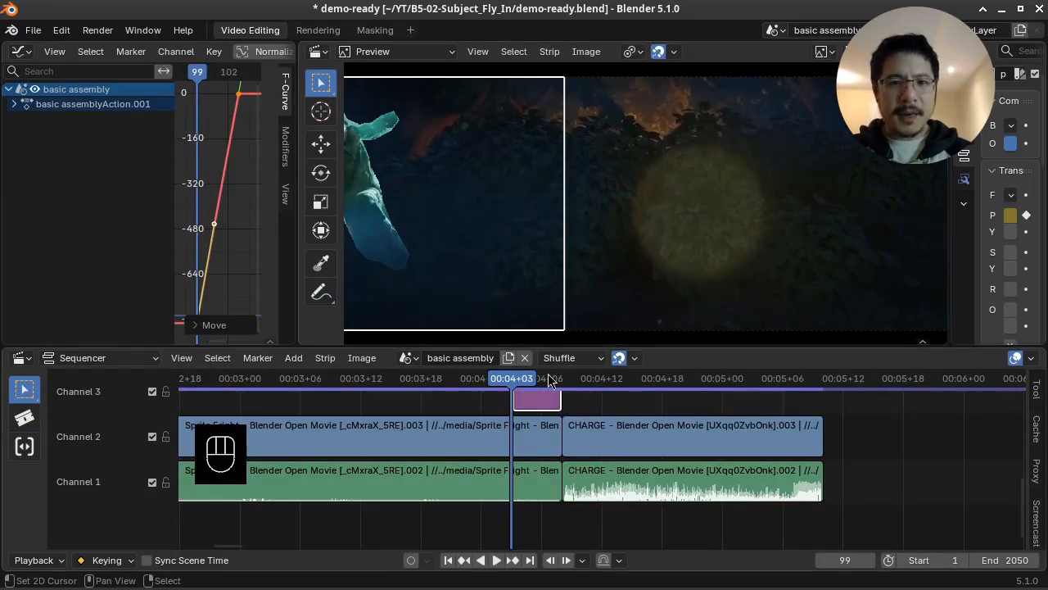
# Step through the fly-in from frame 98 to 102 to examine whether the cutout moves evenly between frames.
pyautogui.press('Left')
pyautogui.press('Right')
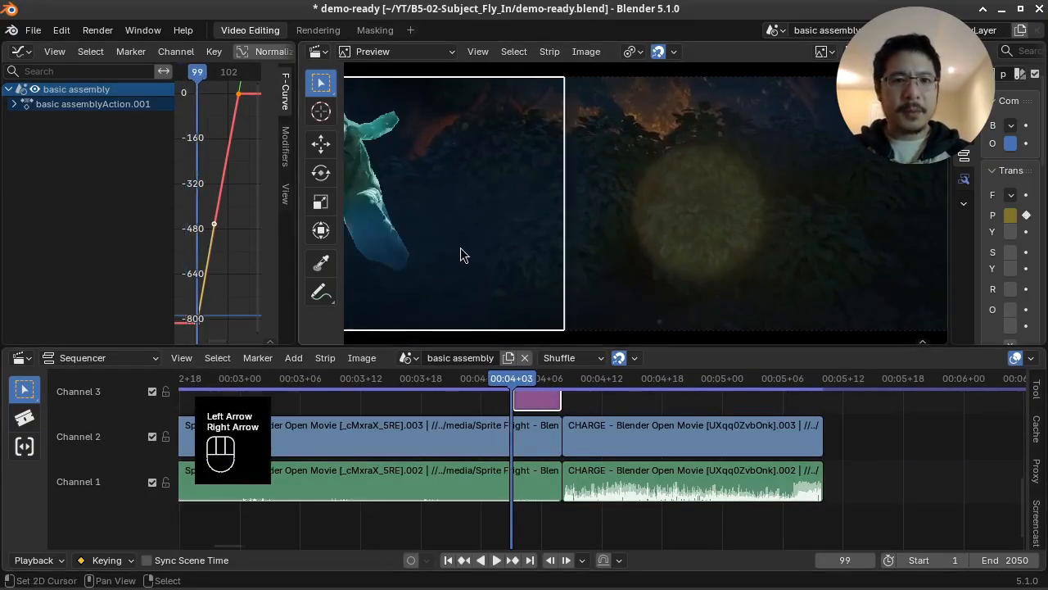
pyautogui.press('Right')
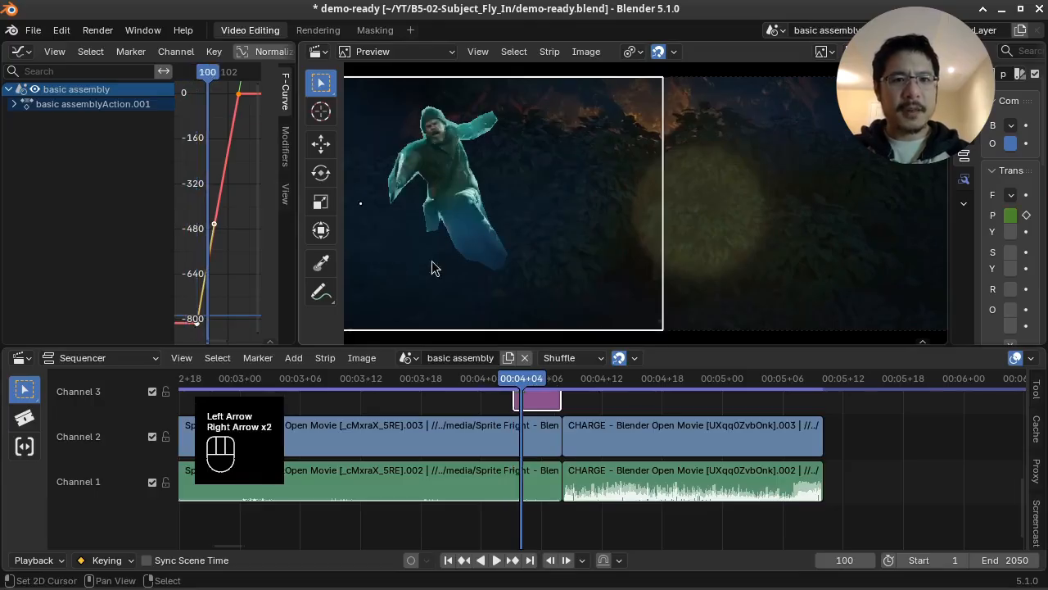
pyautogui.press('Right')
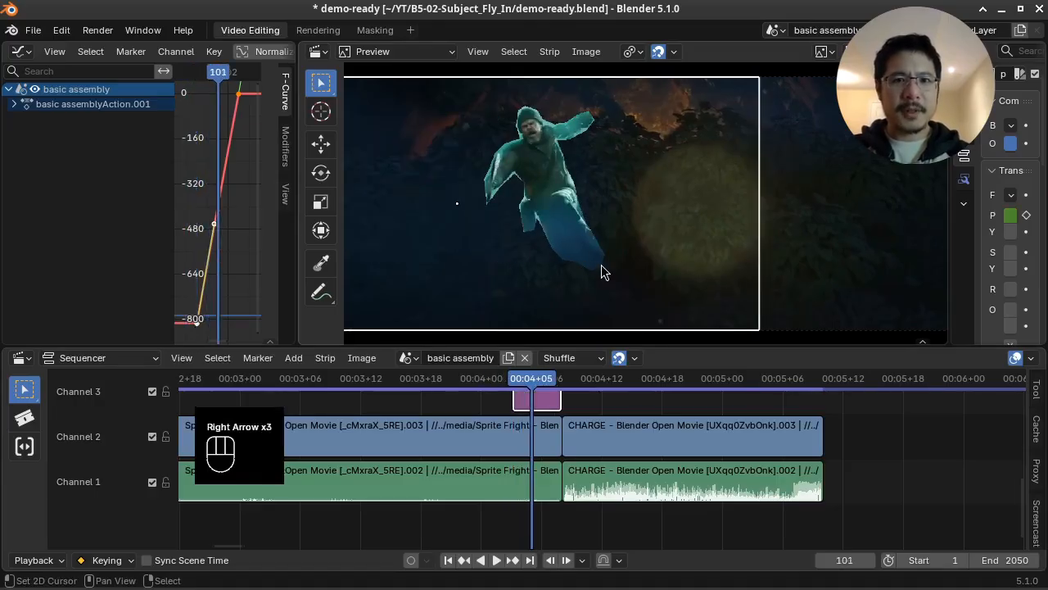
pyautogui.press('Right')
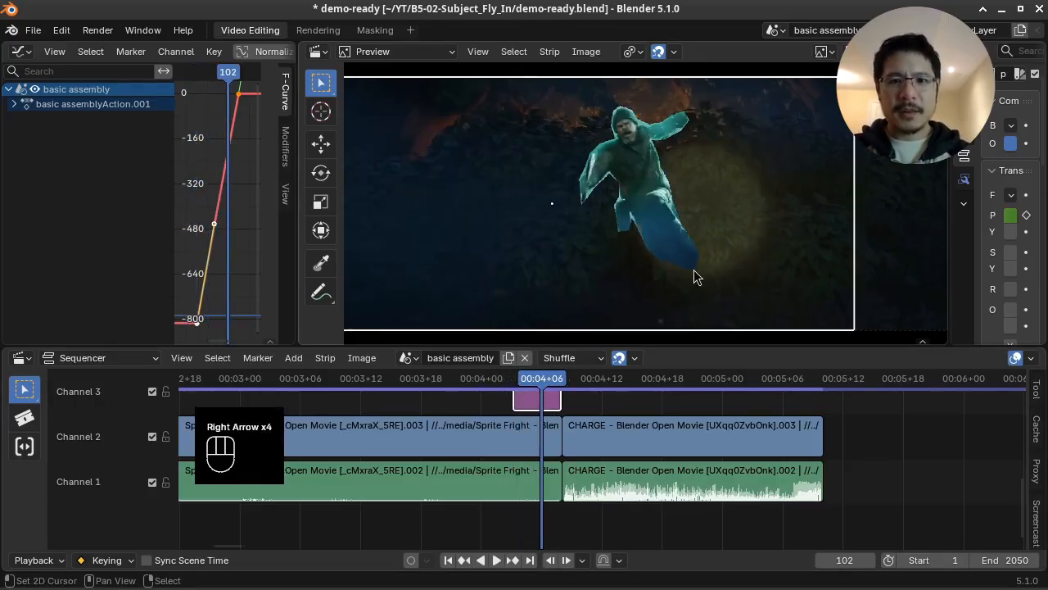
# Step forward through the end of the fly-in and back to frame 96 to examine the cutout's motion.
pyautogui.press('Right')
pyautogui.press('Right')
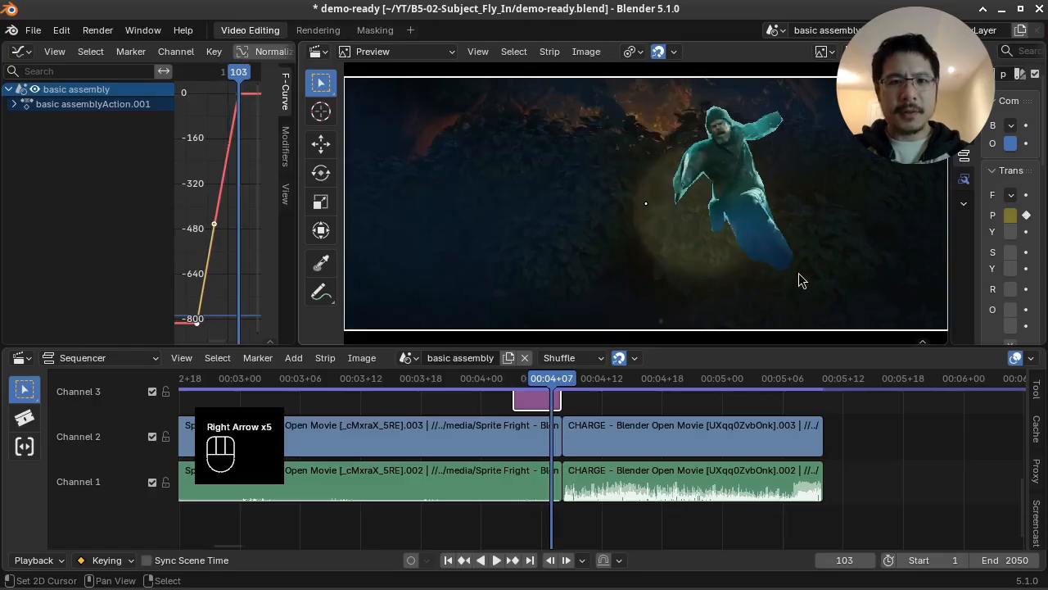
pyautogui.press('Left')
pyautogui.press('Left')
pyautogui.press('Left')
pyautogui.press('Left')
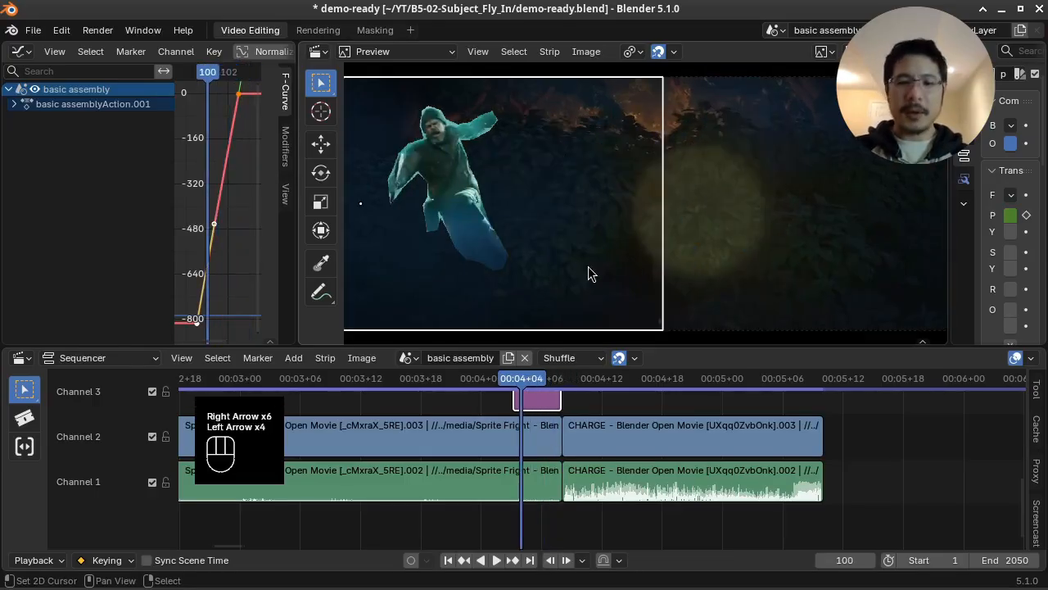
pyautogui.press('Left')
pyautogui.press('Left')
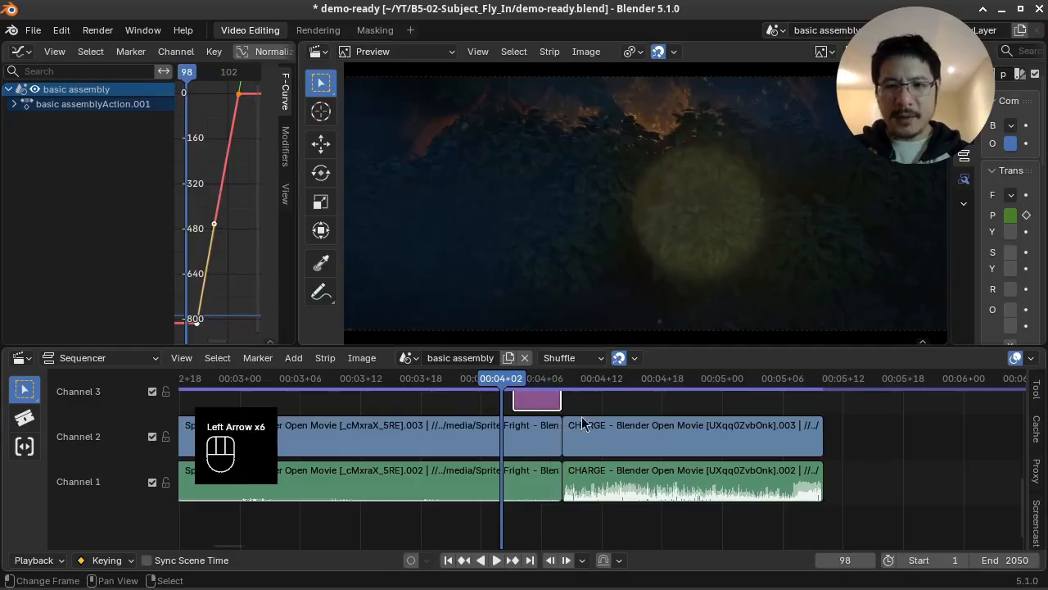
pyautogui.press('Left')
pyautogui.press('Left')
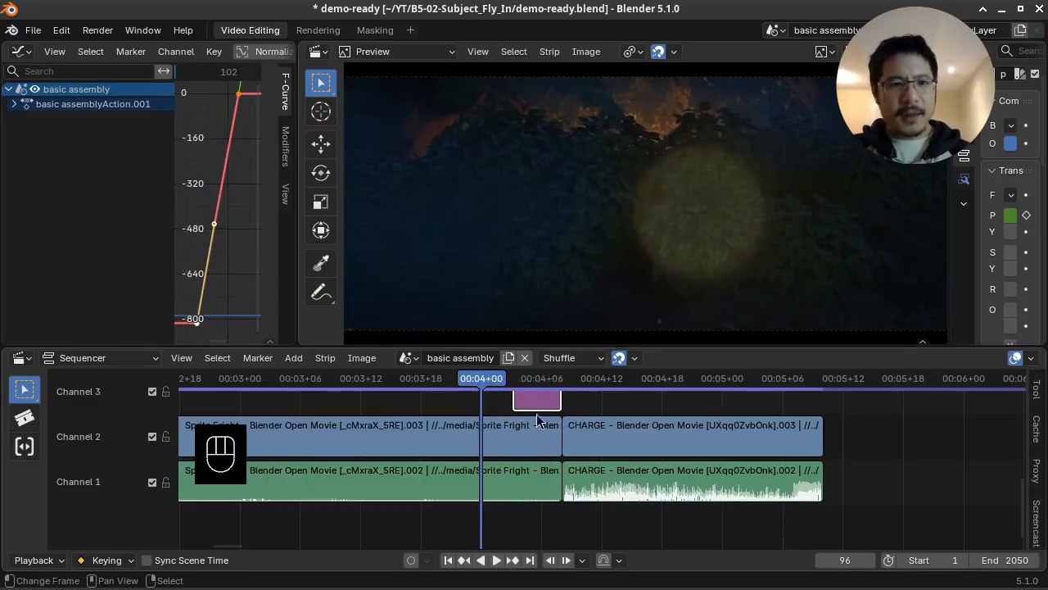
# Set the scene frame range to the selected cutout strip.
pyautogui.click(182, 358)
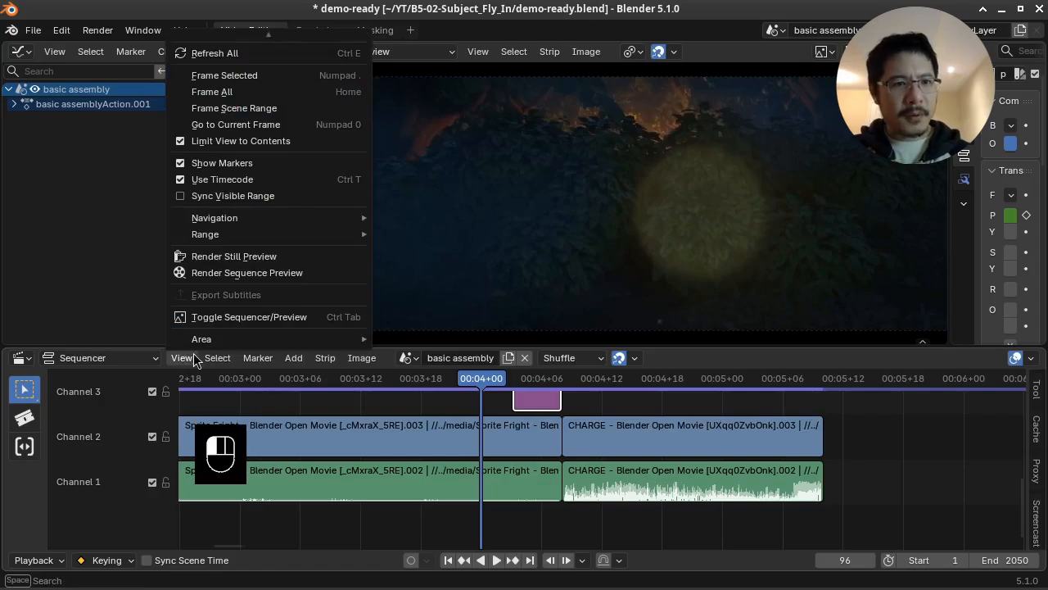
pyautogui.moveTo(283, 235)
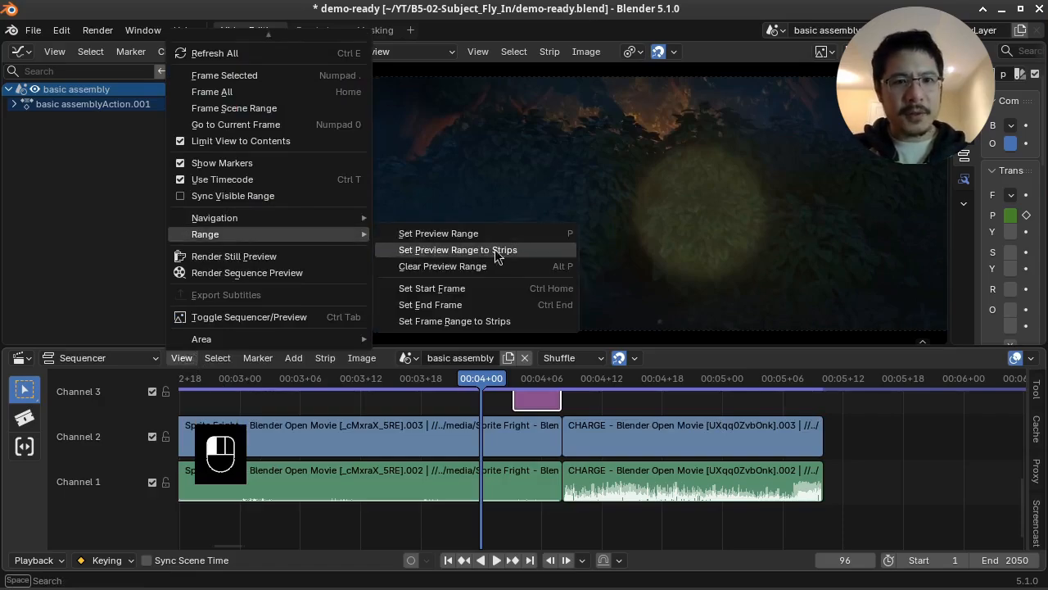
pyautogui.click(488, 322)
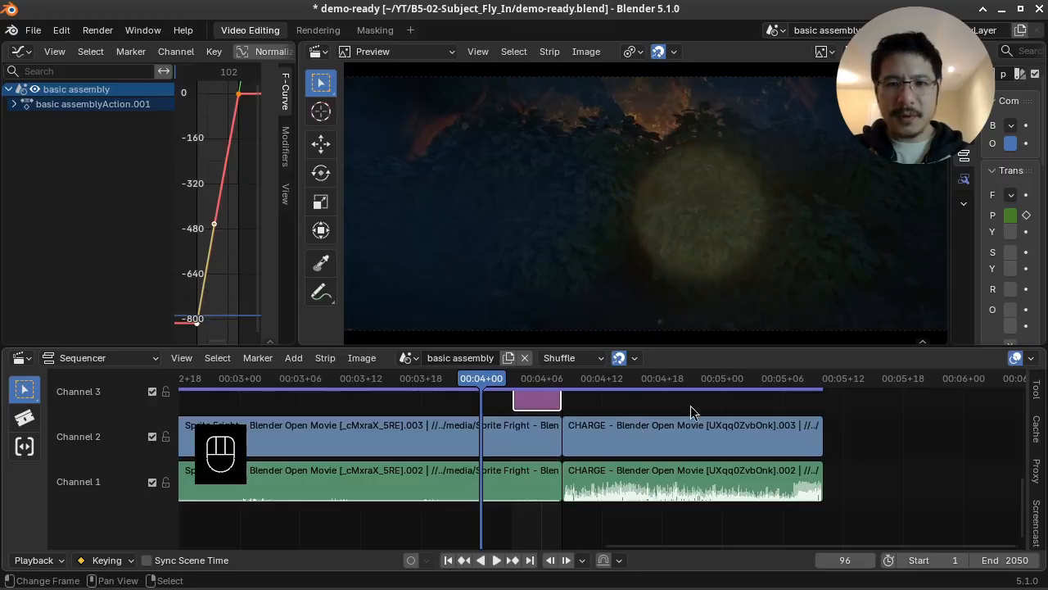
# Select all strips in the sequencer and set the scene frame range to them.
pyautogui.scroll(-3, 702, 431)
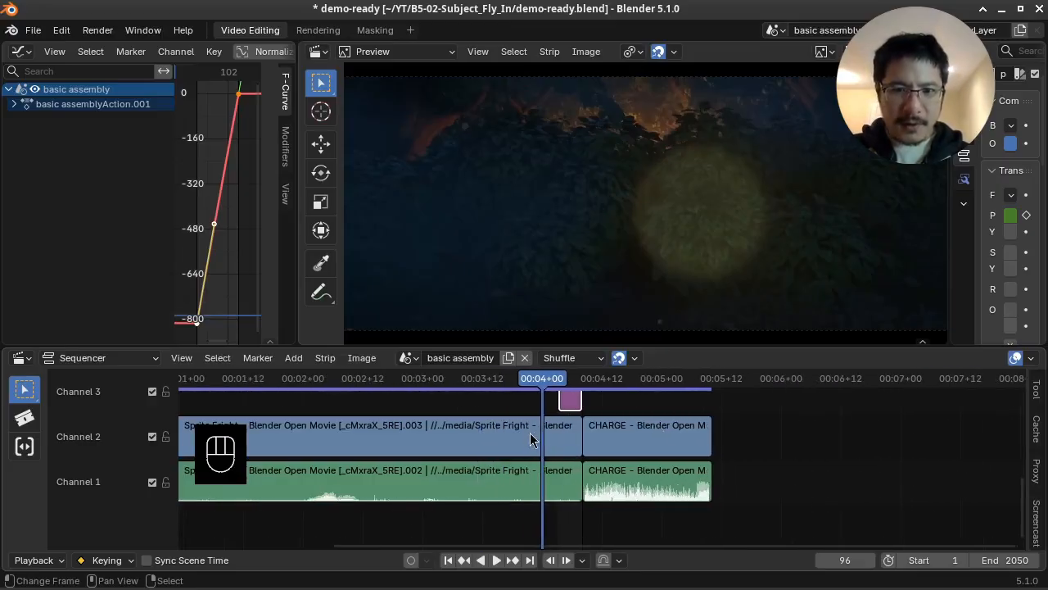
pyautogui.scroll(2, 538, 439)
pyautogui.press('a')
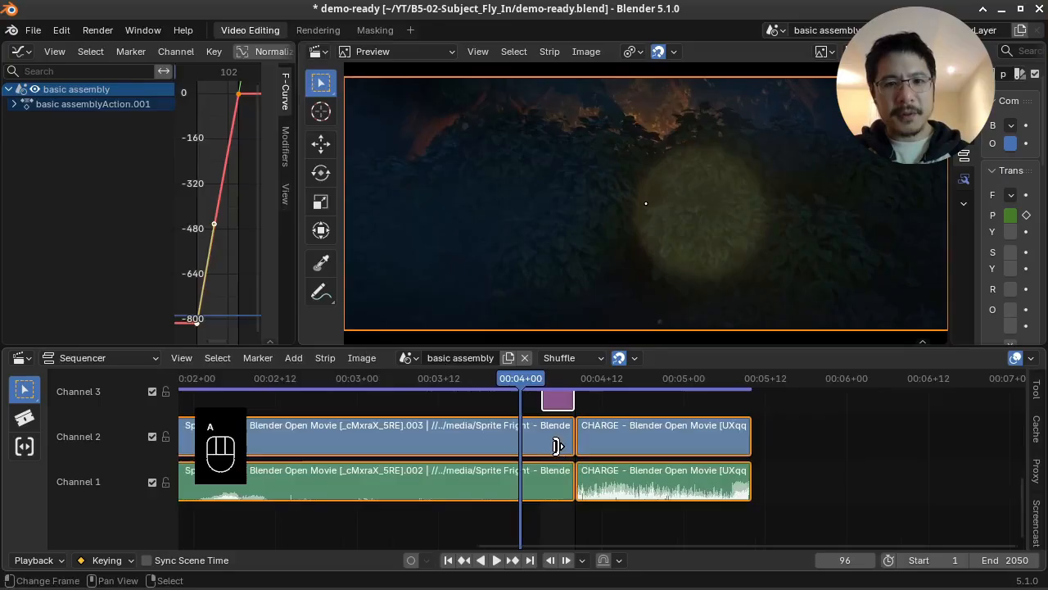
pyautogui.click(177, 359)
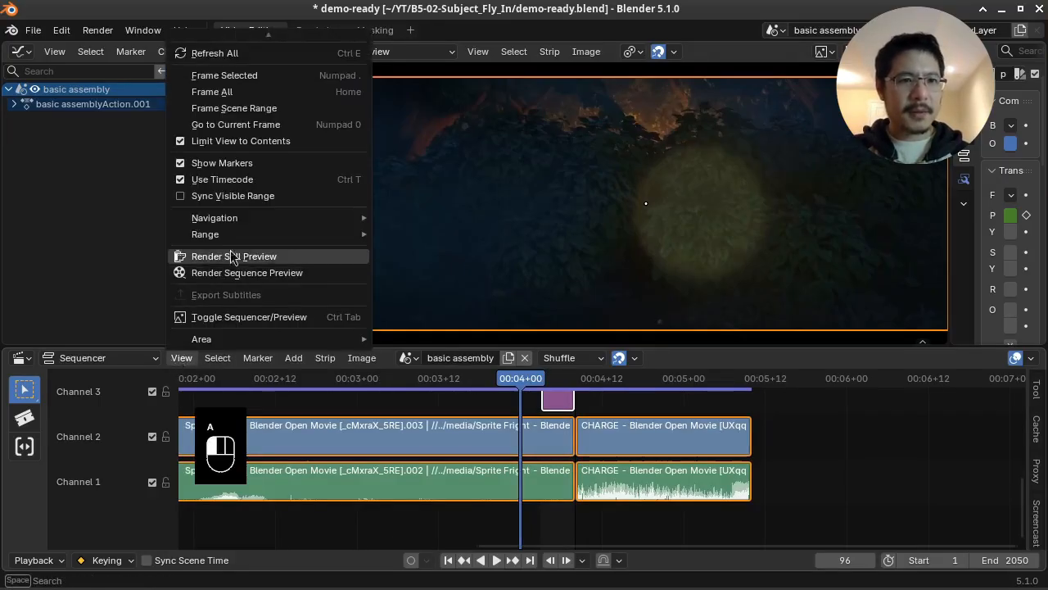
pyautogui.moveTo(252, 236)
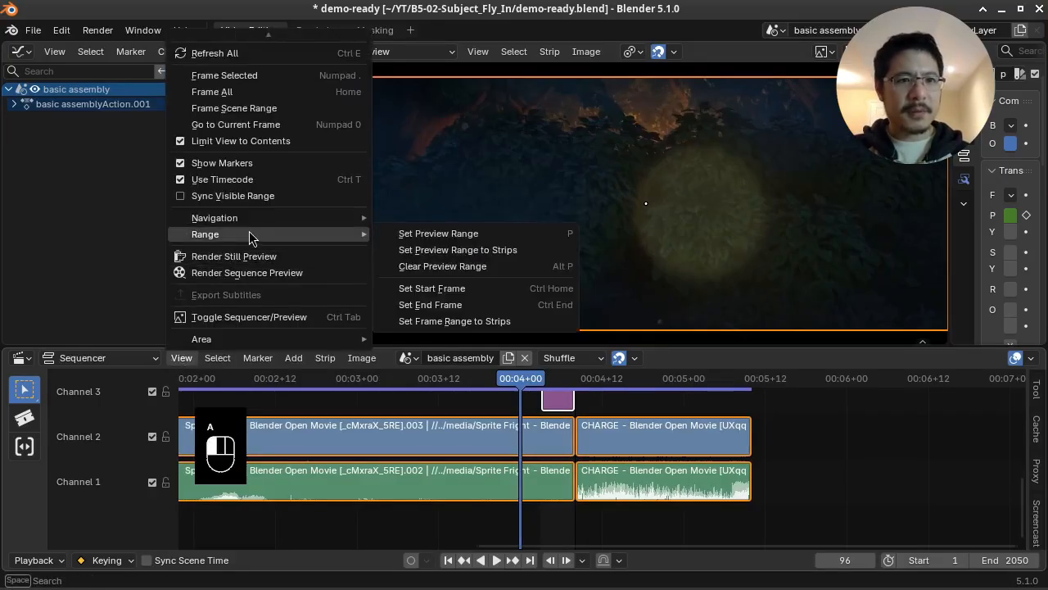
pyautogui.click(489, 323)
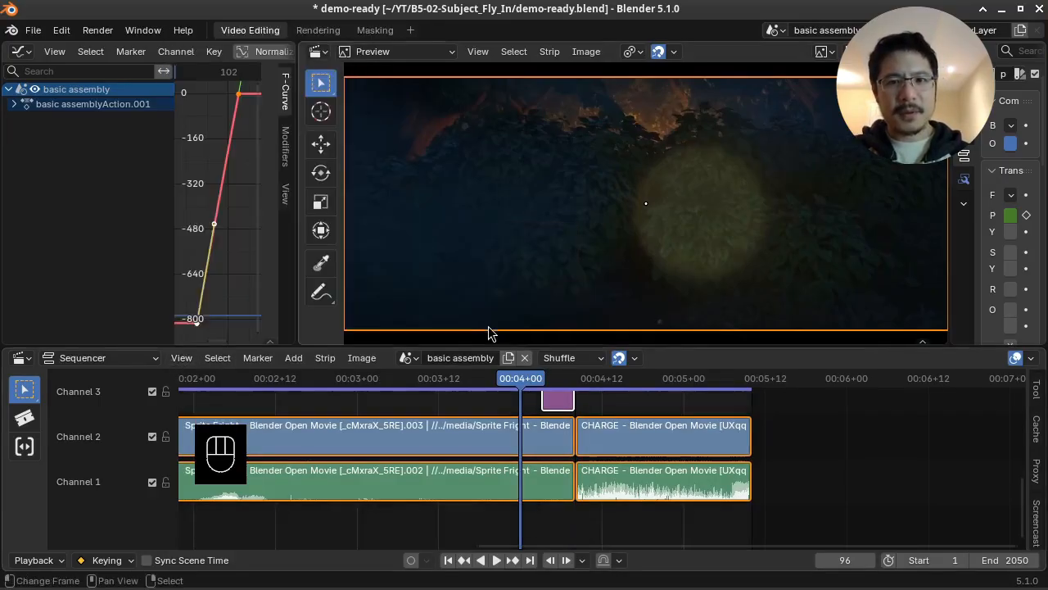
# Play the sequence across the cut twice, restarting from around frame 85, to review the fly-in at full speed.
pyautogui.click(467, 403)
pyautogui.press('space')
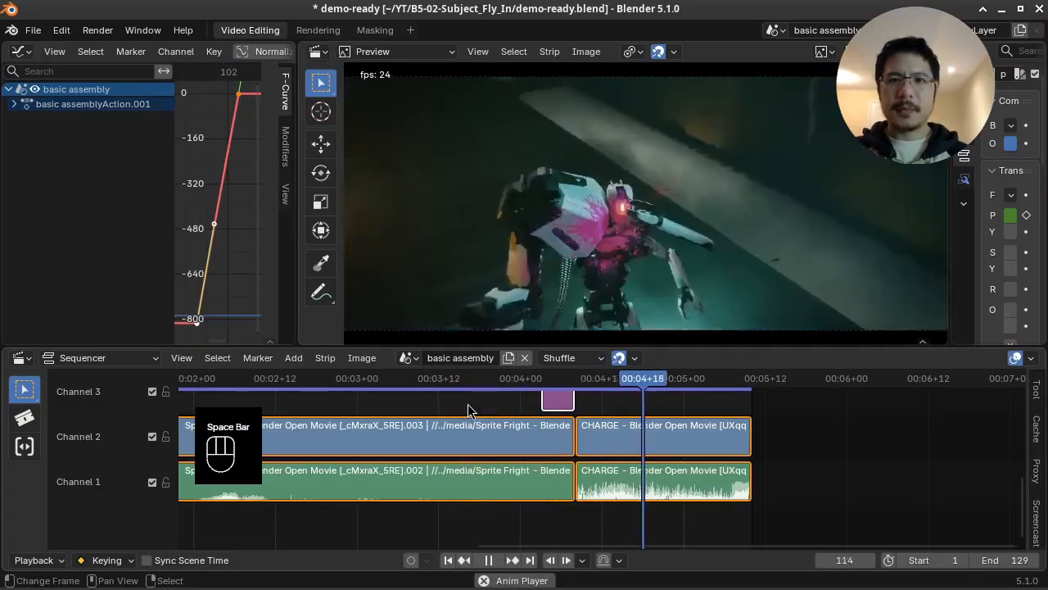
pyautogui.press('space')
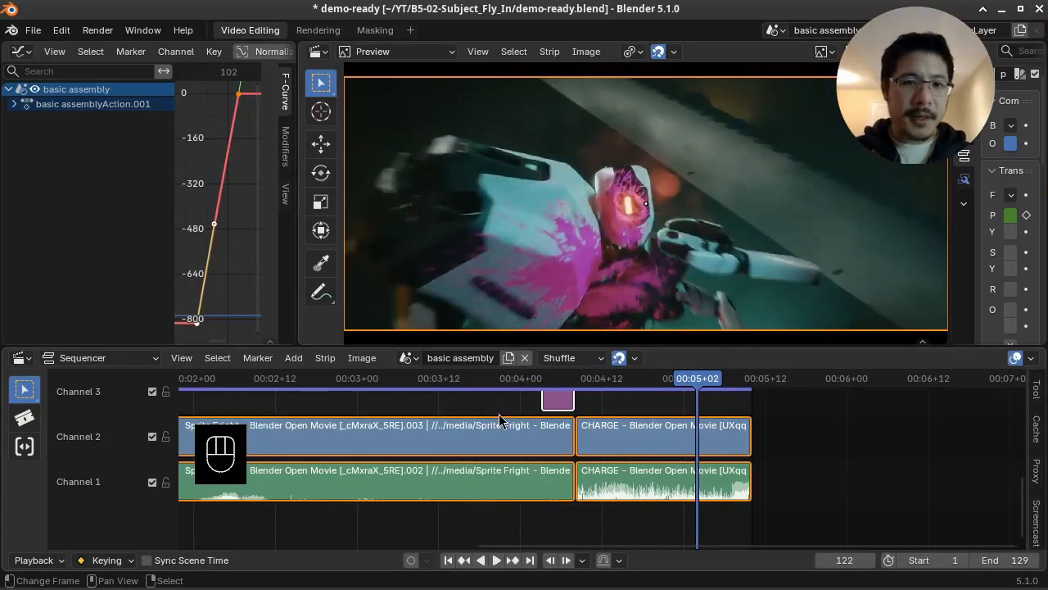
pyautogui.moveTo(484, 405); pyautogui.dragTo(445, 419)
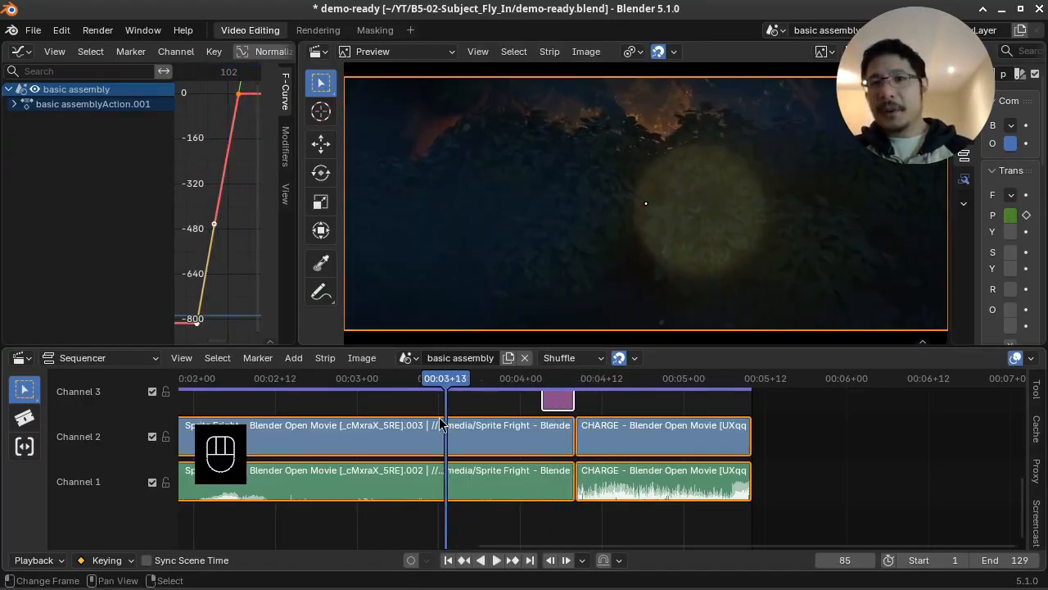
pyautogui.press('Right')
pyautogui.press('Right')
pyautogui.press('Right')
pyautogui.press('Right')
pyautogui.press('Right')
pyautogui.press('Right')
pyautogui.press('Right')
pyautogui.press('Right')
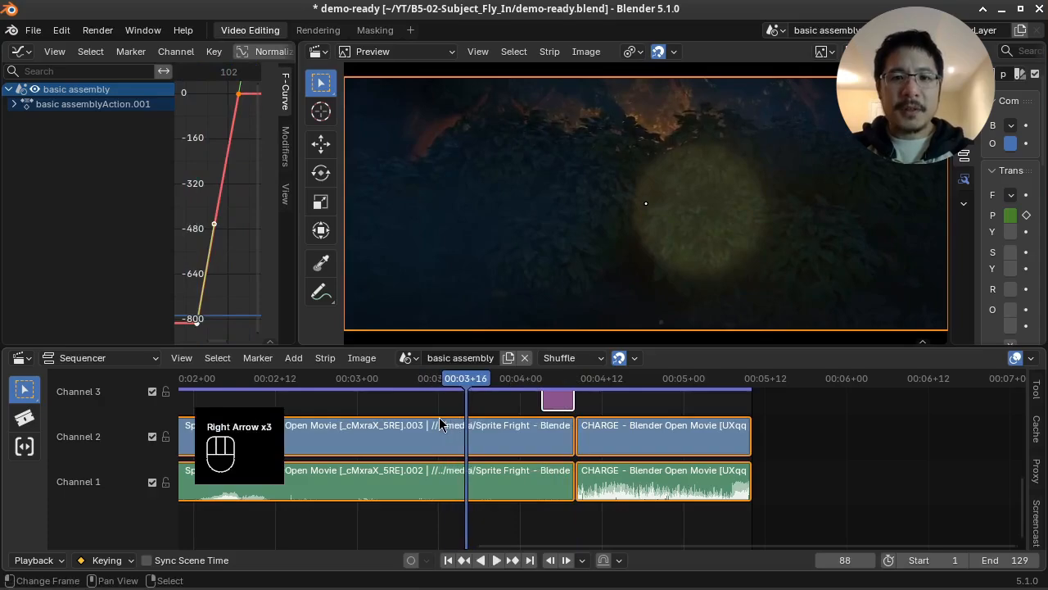
pyautogui.press('space')
pyautogui.press('space')
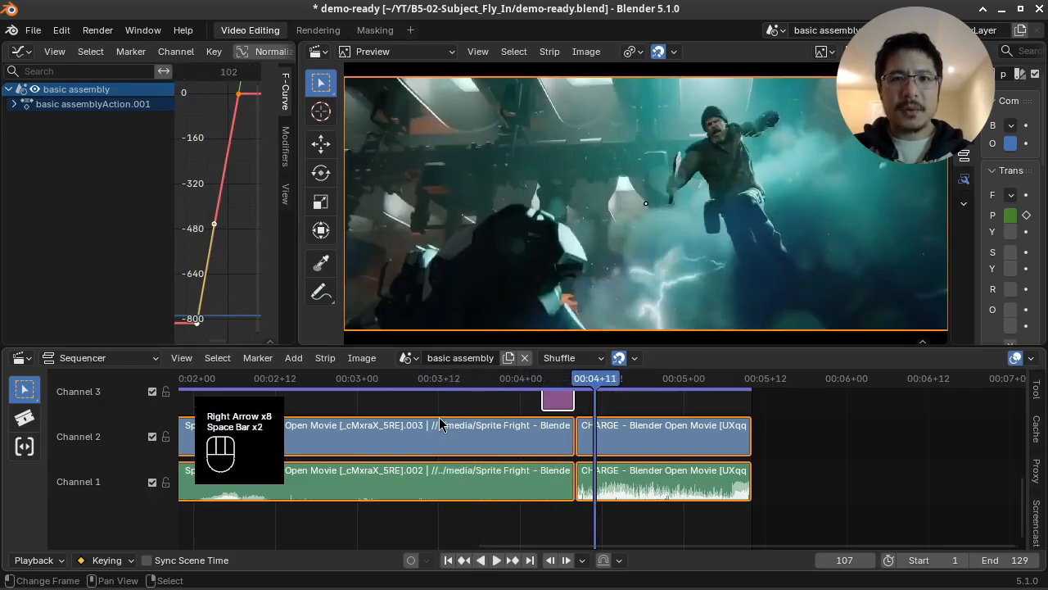
# Step back into the fly-in and forward to frame 102 to examine the cutout's individual frames.
pyautogui.press('Left')
pyautogui.press('Left')
pyautogui.press('Left')
pyautogui.press('Left')
pyautogui.press('Left')
pyautogui.press('Left')
pyautogui.press('Left')
pyautogui.press('Left')
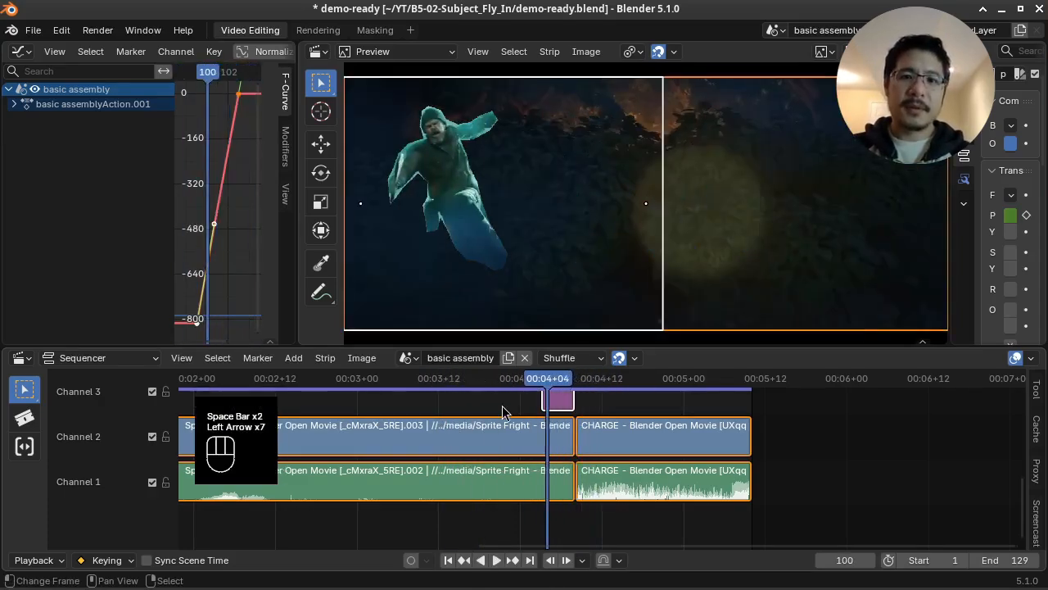
pyautogui.press('Right')
pyautogui.press('Right')
pyautogui.press('Right')
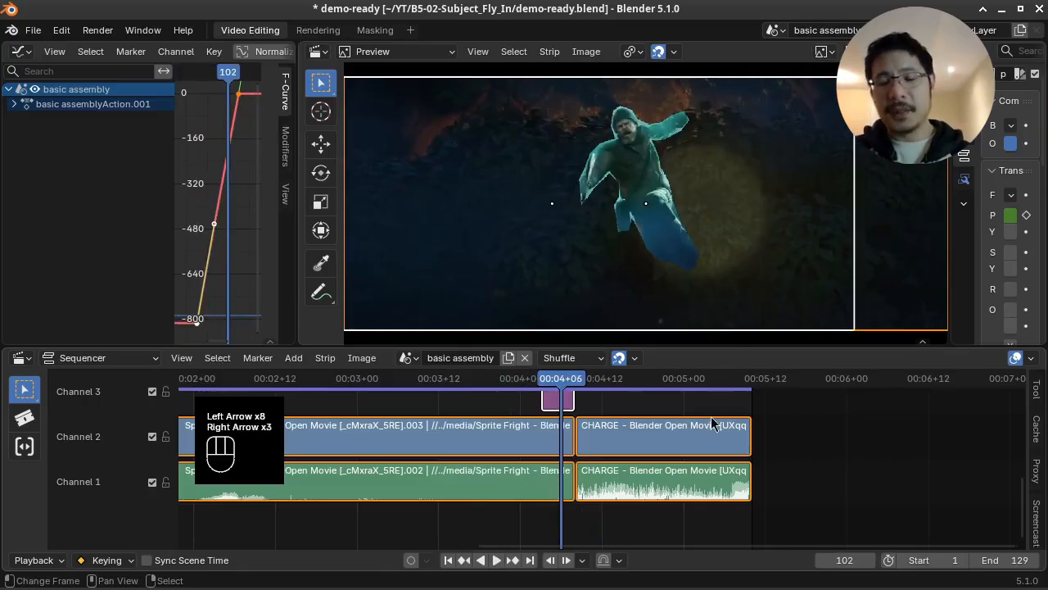
# Select only the cutout strip on Channel 3 and add a Gaussian Blur effect strip to it.
pyautogui.moveTo(615, 410); pyautogui.dragTo(618, 481, button='middle')
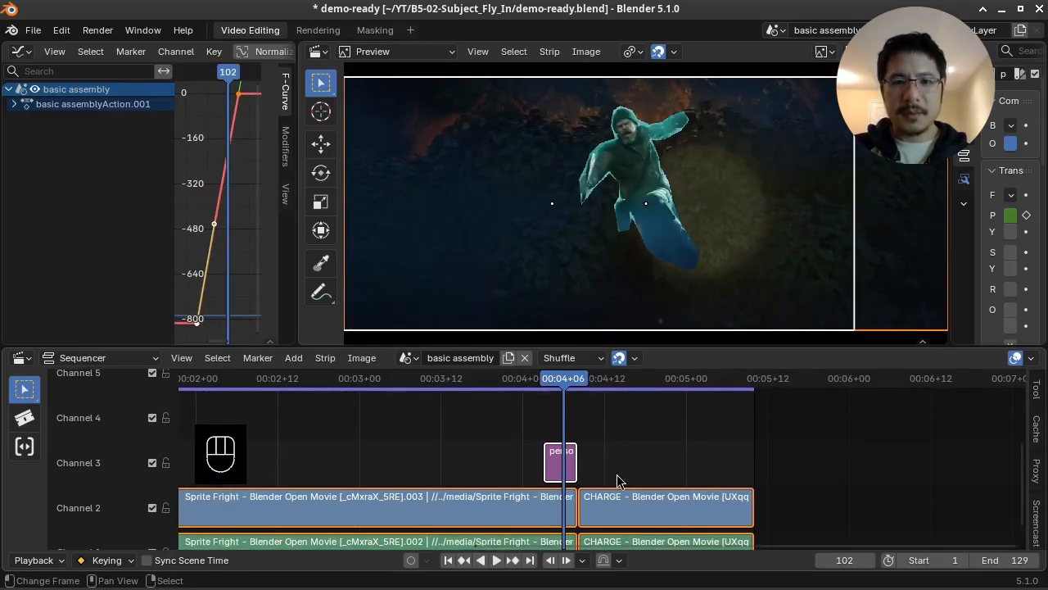
pyautogui.click(560, 467)
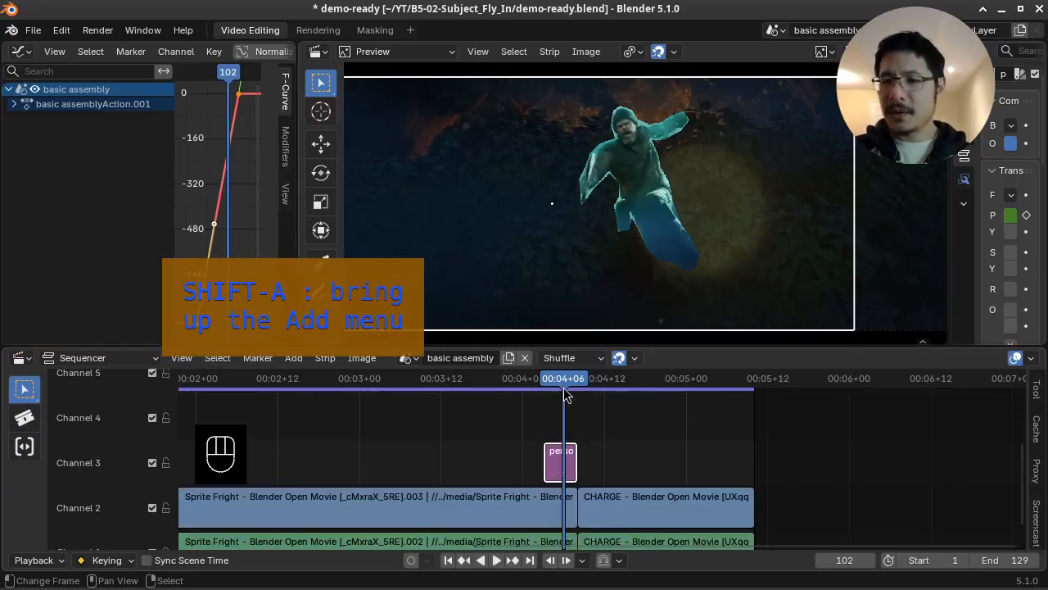
pyautogui.hotkey('shift', 'a')
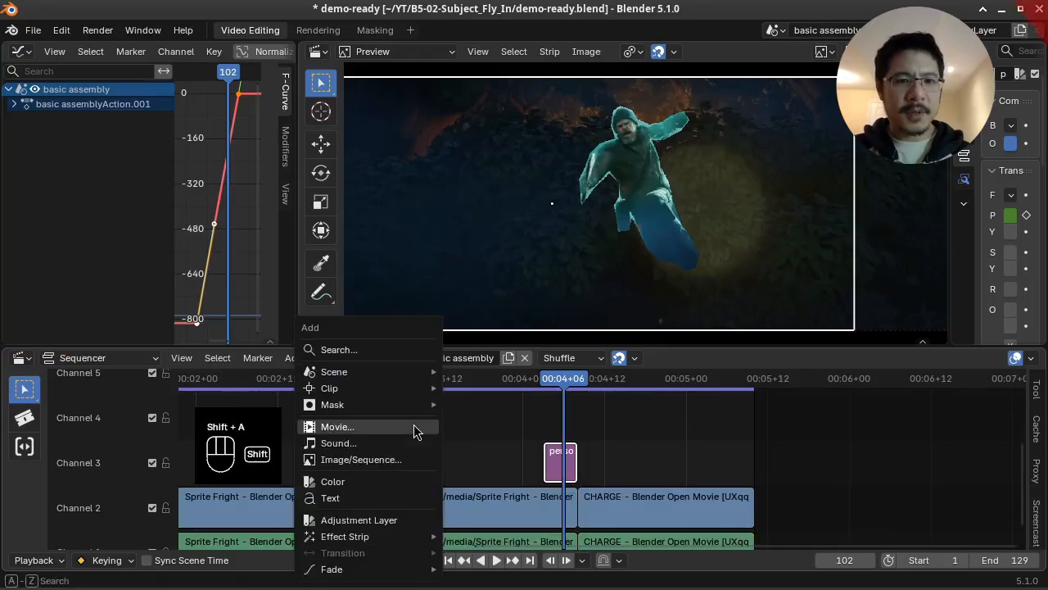
pyautogui.moveTo(398, 540)
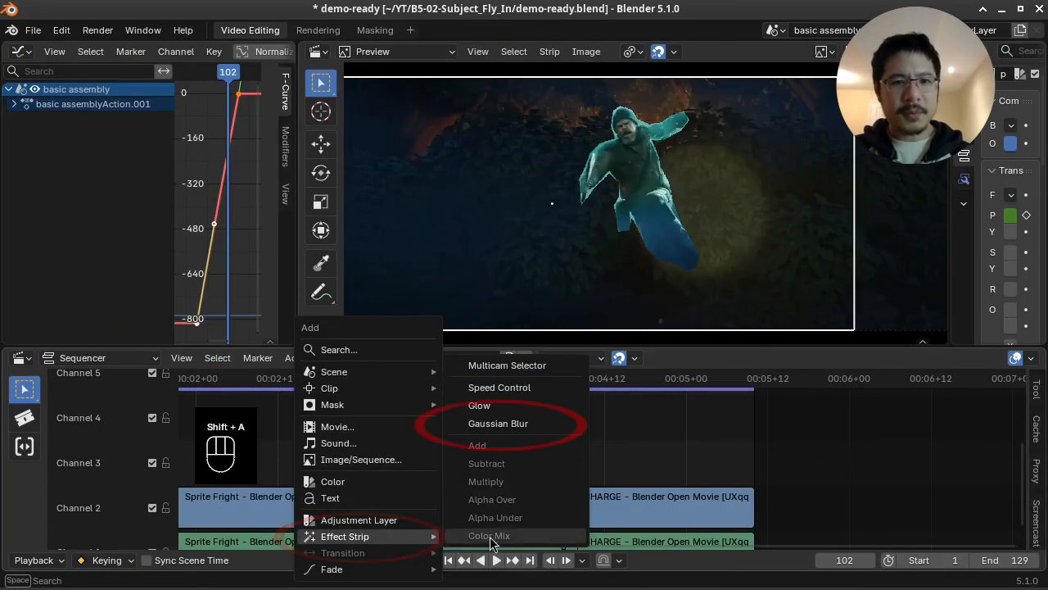
pyautogui.click(513, 429)
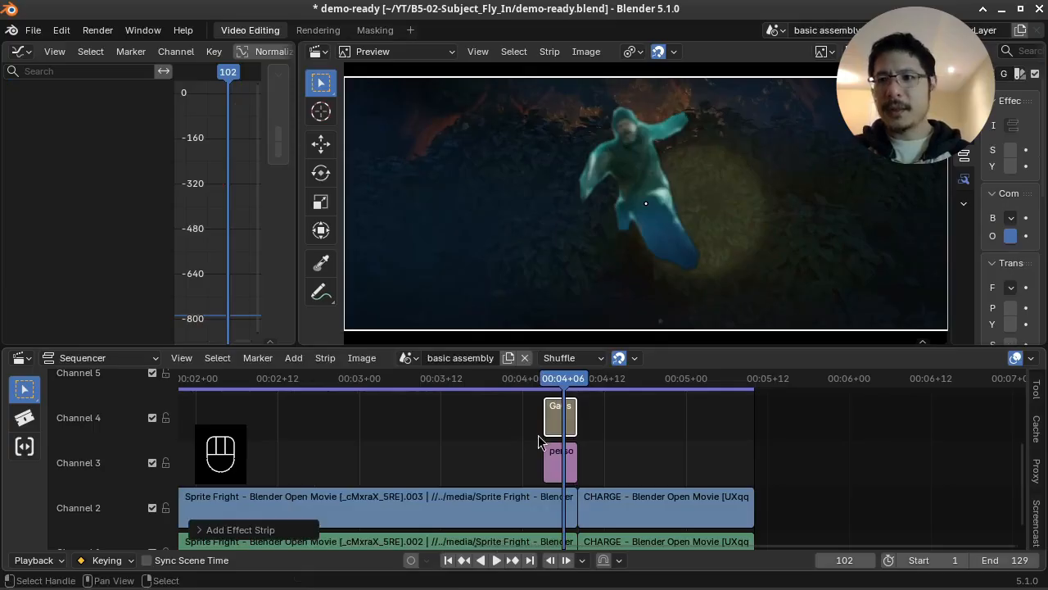
# Widen the strip properties and enlarge the preview by shrinking the Graph Editor, exposing the blur's size settings.
pyautogui.moveTo(948, 233); pyautogui.dragTo(857, 233)
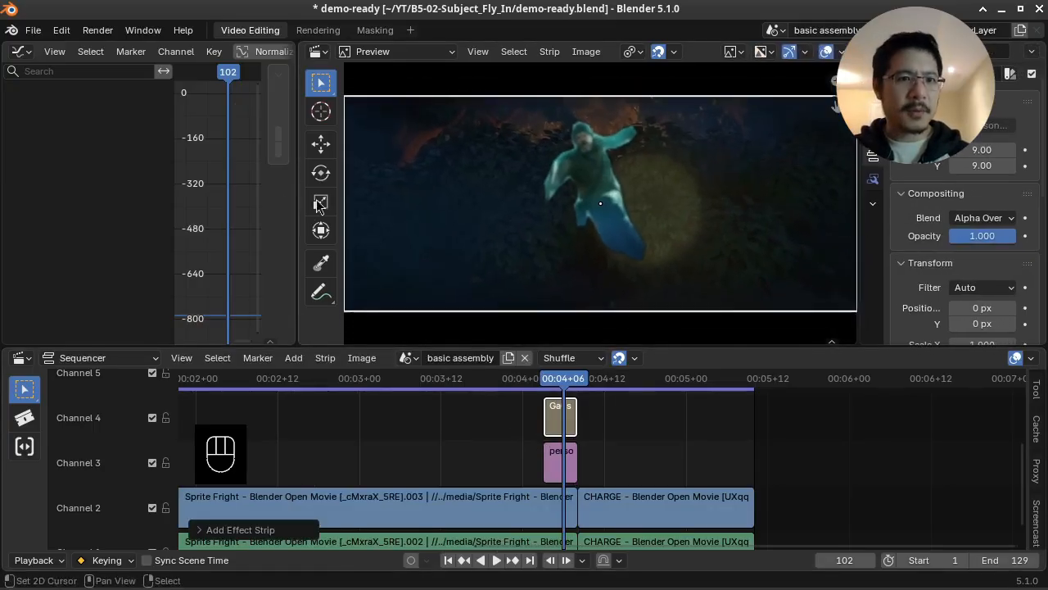
pyautogui.moveTo(299, 188); pyautogui.dragTo(67, 182)
pyautogui.scroll(1, 941, 238)
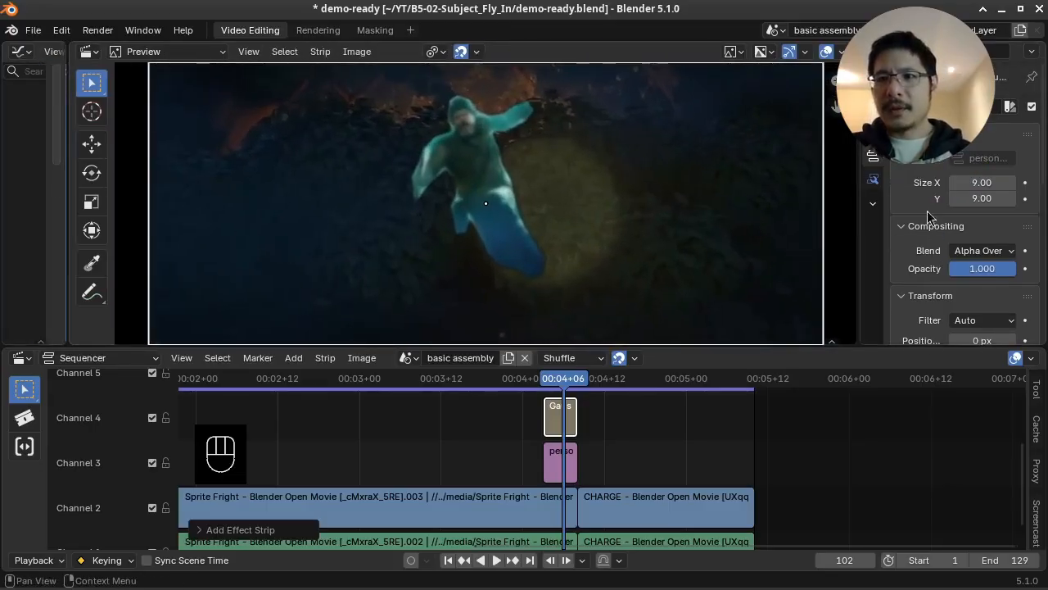
# Set the Gaussian Blur's Size Y to 0 and Size X to 14.21 for a horizontal-only blur.
pyautogui.click(983, 201)
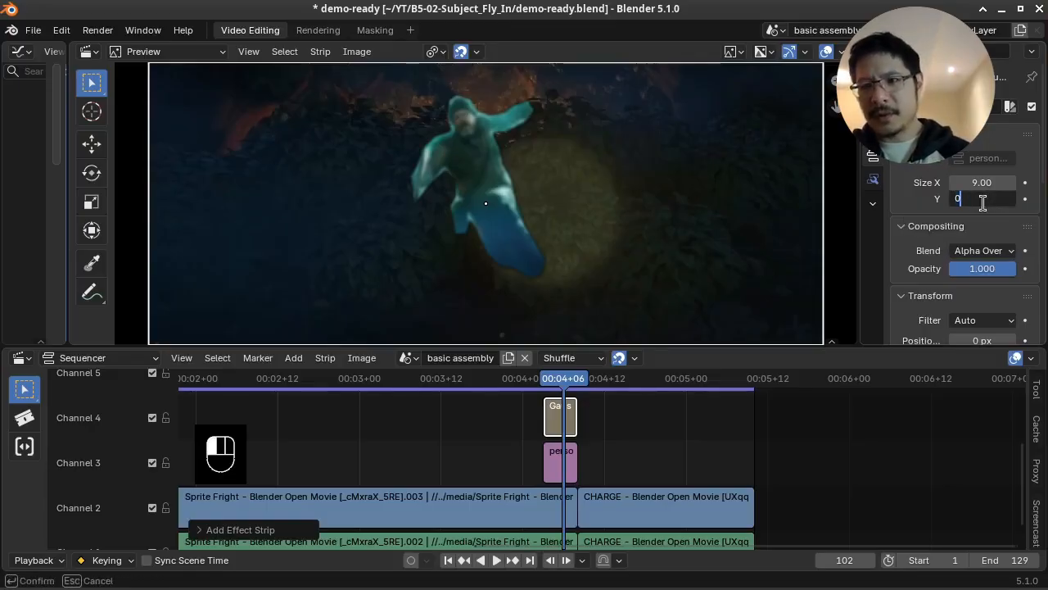
pyautogui.write('0')
pyautogui.press('Return')
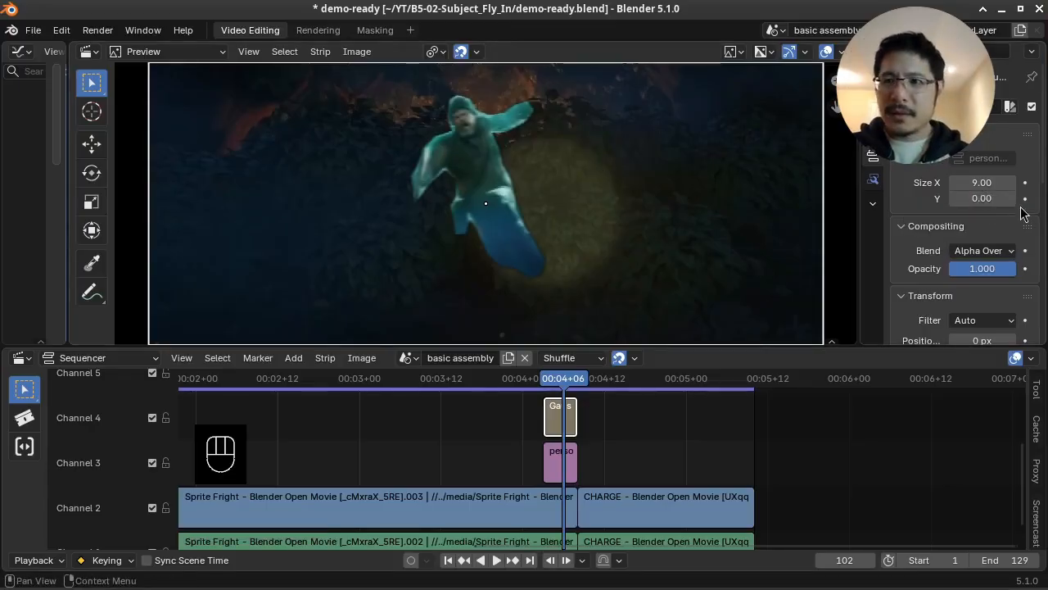
pyautogui.moveTo(975, 181); pyautogui.dragTo(984, 182)
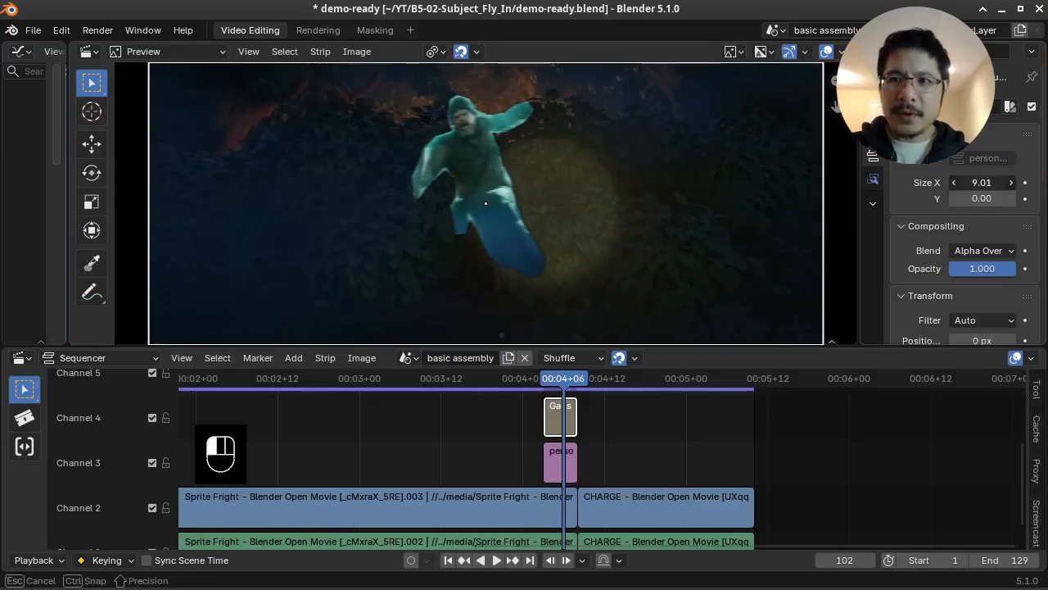
pyautogui.moveTo(713, 211); pyautogui.dragTo(719, 211)
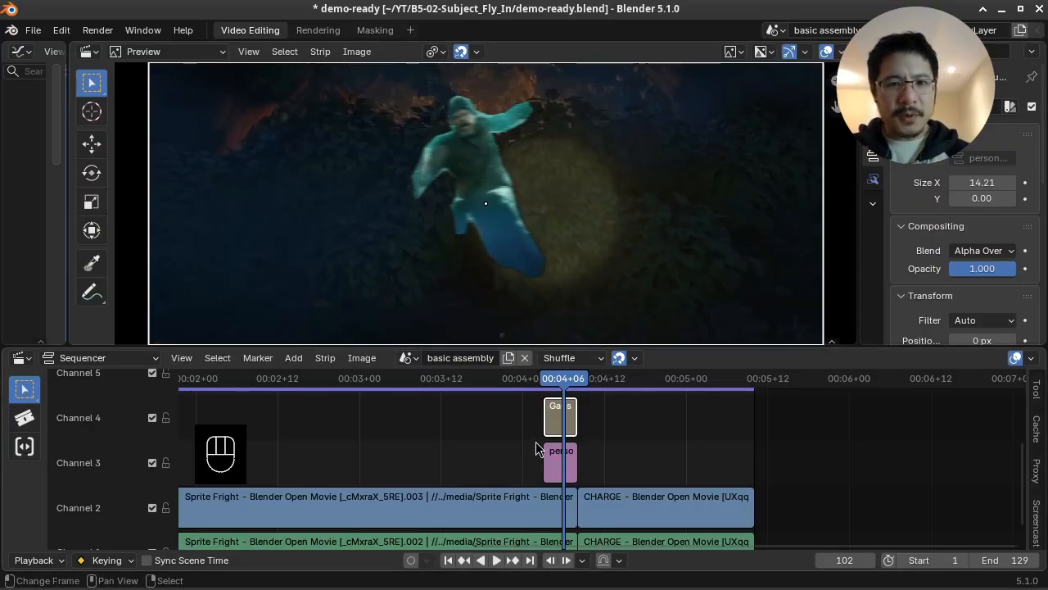
# Step through the fly-in from frame 99 to the cut to examine the horizontal blur on the cutout.
pyautogui.press('Left')
pyautogui.press('Left')
pyautogui.press('Left')
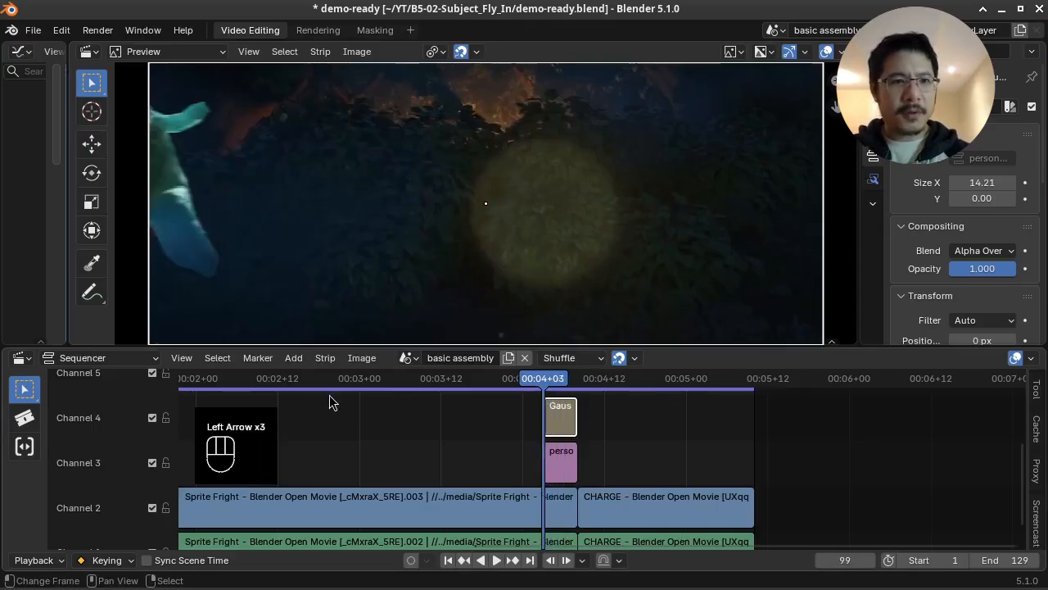
pyautogui.press('Right')
pyautogui.press('Right')
pyautogui.press('Right')
pyautogui.press('Right')
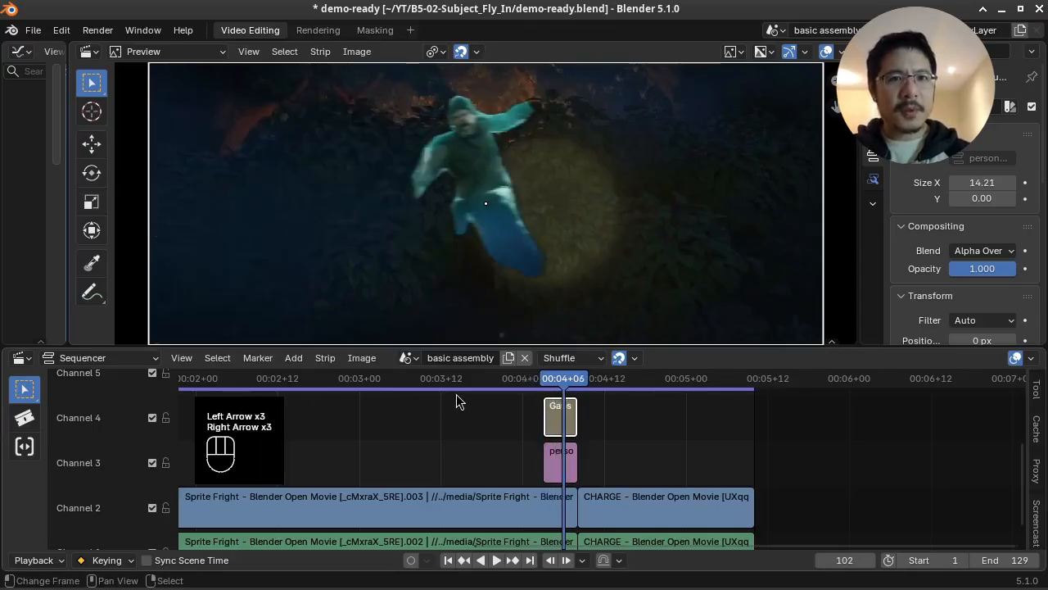
pyautogui.press('Right')
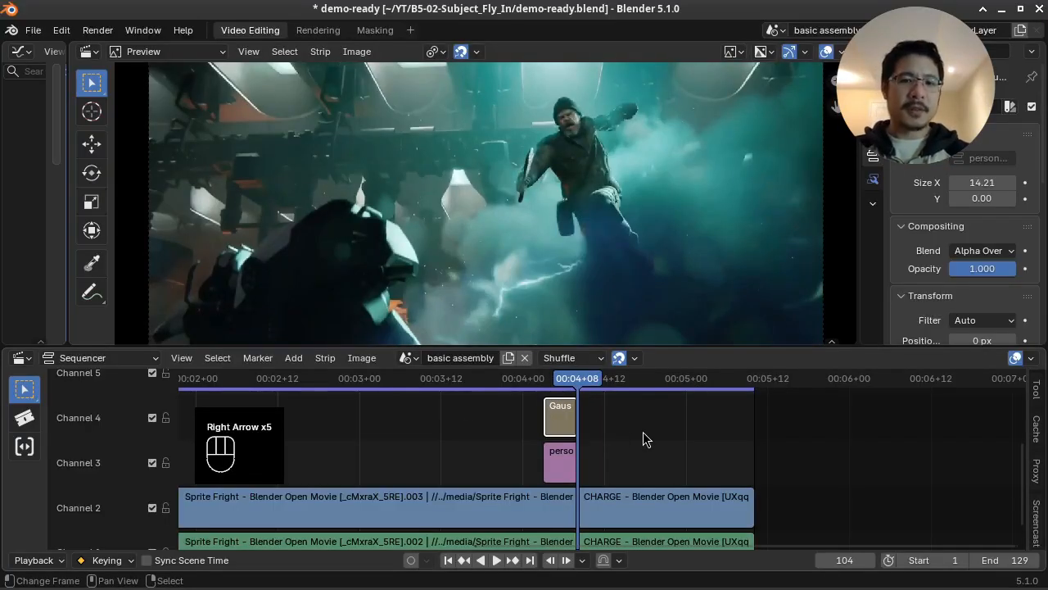
# Step forward through the CHARGE clip to frame 115 to examine the motion following the cut.
pyautogui.press('Right')
pyautogui.press('Right')
pyautogui.press('Right')
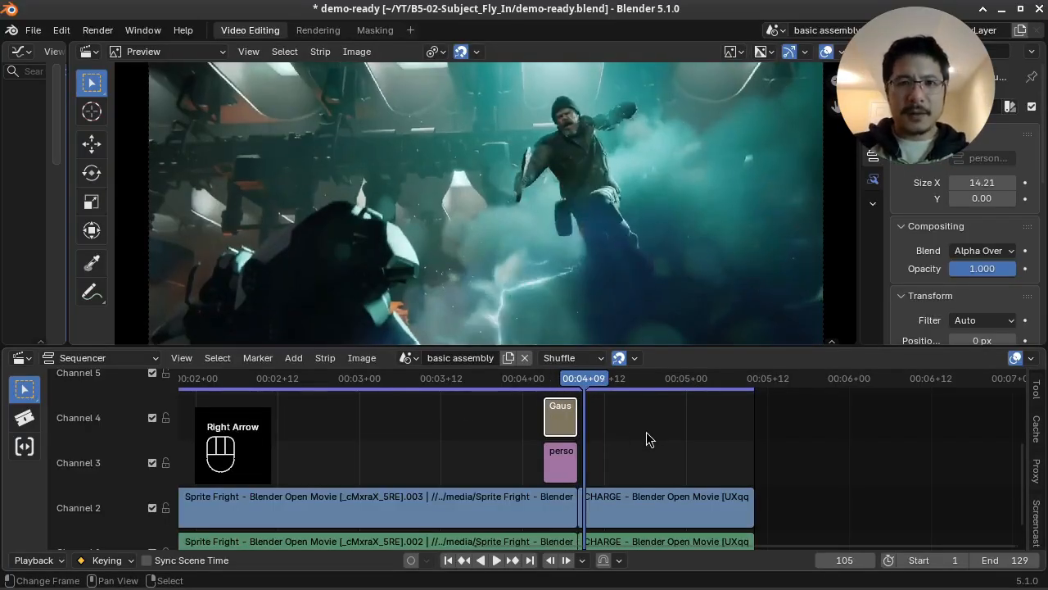
pyautogui.press('Right')
pyautogui.press('Right')
pyautogui.press('Right')
pyautogui.press('Right')
pyautogui.press('Right')
pyautogui.press('Right')
pyautogui.press('Right')
pyautogui.press('Right')
pyautogui.press('Right')
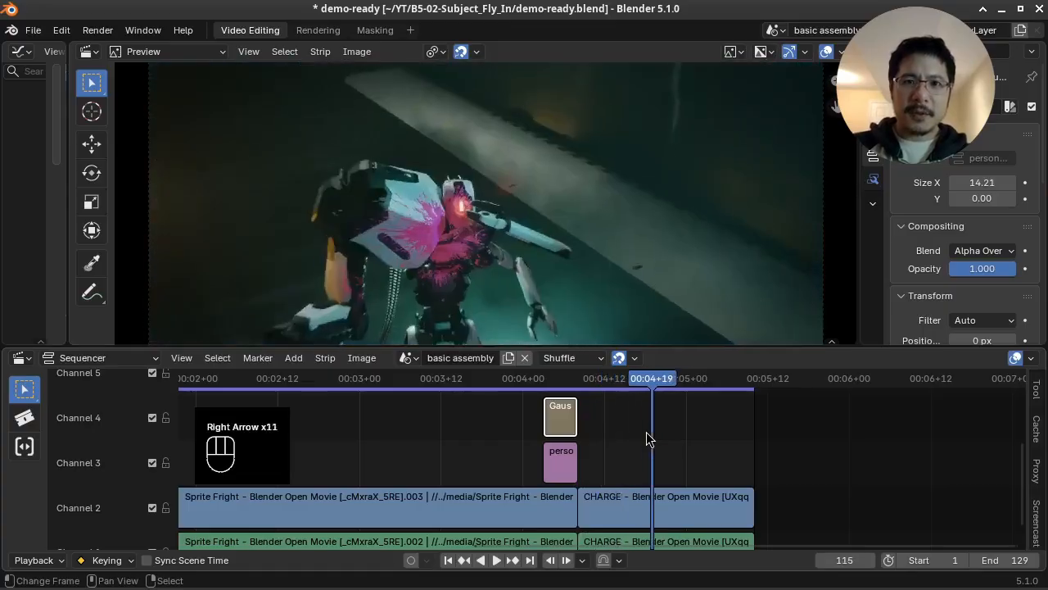
# Step backward from frame 115 through the cut to frame 96 to examine the blurred fly-in in reverse.
pyautogui.press('Left')
pyautogui.press('Left')
pyautogui.press('Left')
pyautogui.press('Left')
pyautogui.press('Left')
pyautogui.press('Left')
pyautogui.press('Left')
pyautogui.press('Left')
pyautogui.press('Left')
pyautogui.press('Left')
pyautogui.press('Left')
pyautogui.press('Left')
pyautogui.press('Left')
pyautogui.press('Left')
pyautogui.press('Left')
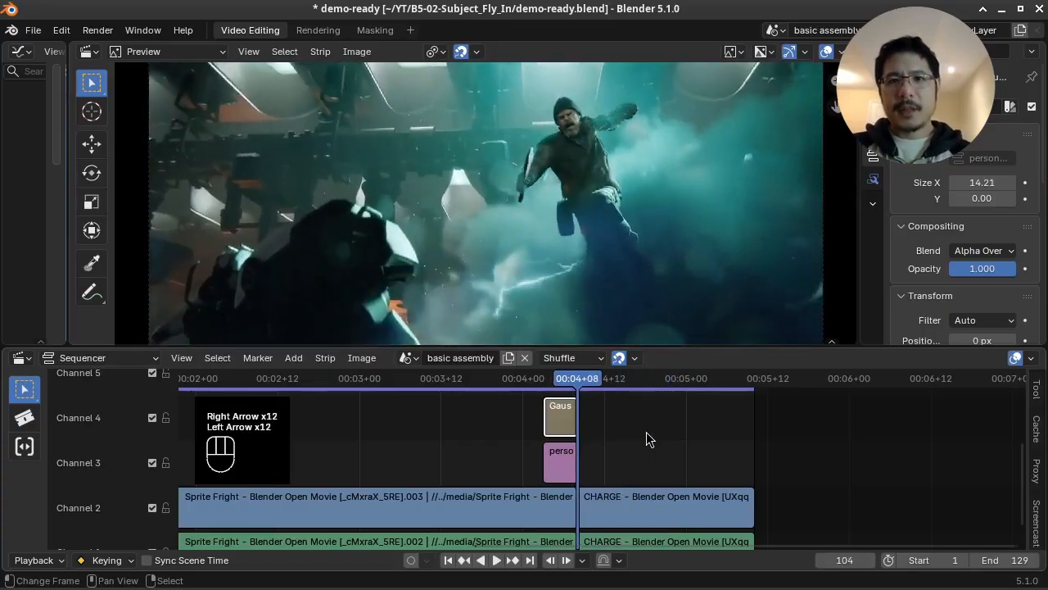
pyautogui.press('Left')
pyautogui.press('Left')
pyautogui.press('Left')
pyautogui.press('Left')
pyautogui.press('Left')
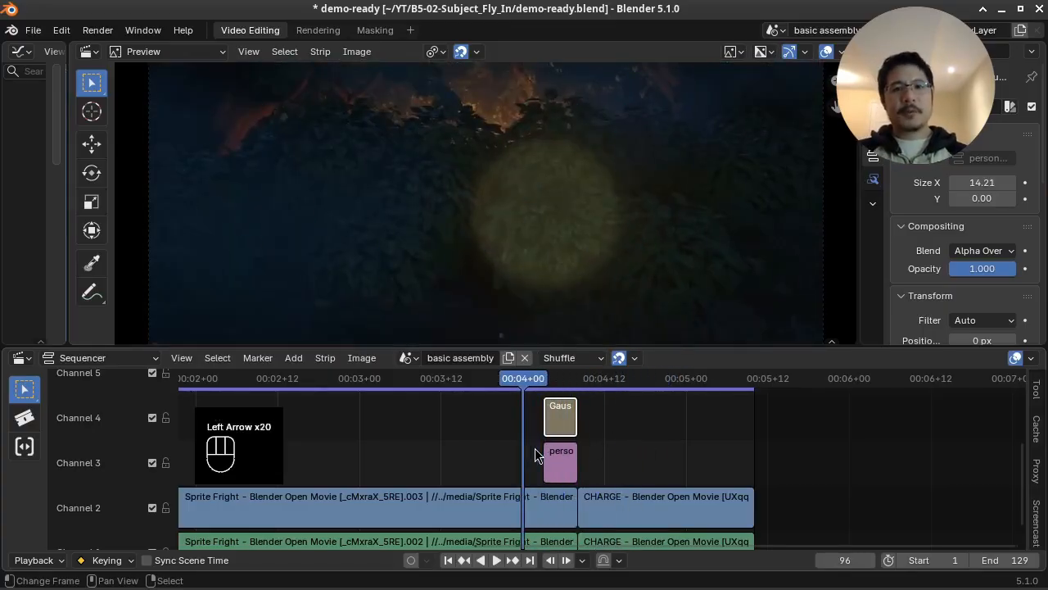
# Step back and forth between frames 96 and 104 to compare the blurred cutout with the first CHARGE frame.
pyautogui.press('Right')
pyautogui.press('Right')
pyautogui.press('Right')
pyautogui.press('Right')
pyautogui.press('Right')
pyautogui.press('Right')
pyautogui.press('Right')
pyautogui.press('Right')
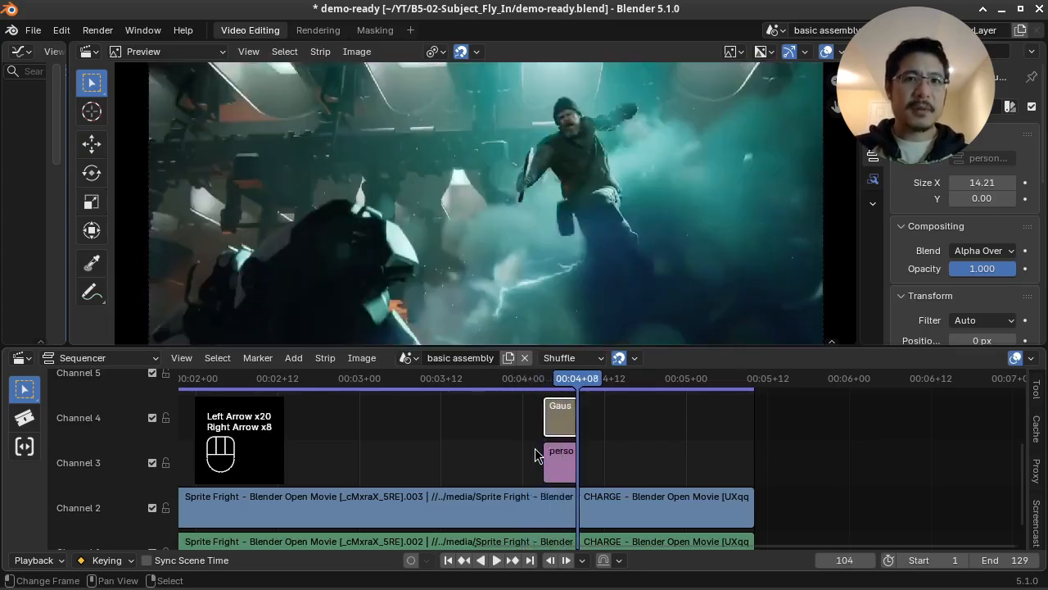
pyautogui.press('Left')
pyautogui.press('Left')
pyautogui.press('Left')
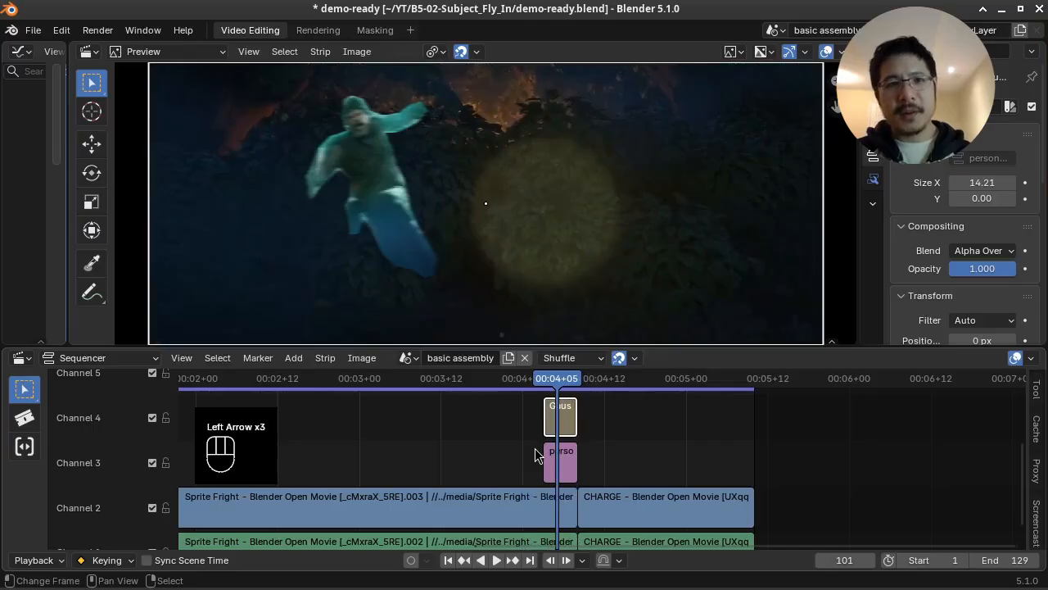
pyautogui.press('Left')
pyautogui.press('Left')
pyautogui.press('Right')
pyautogui.press('Right')
pyautogui.press('Right')
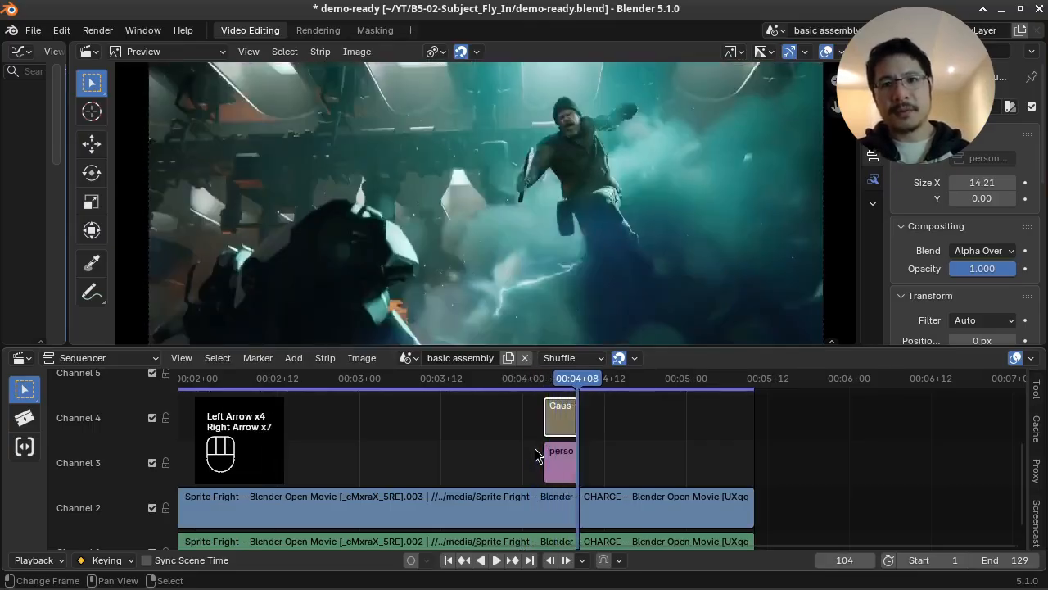
pyautogui.press('Left')
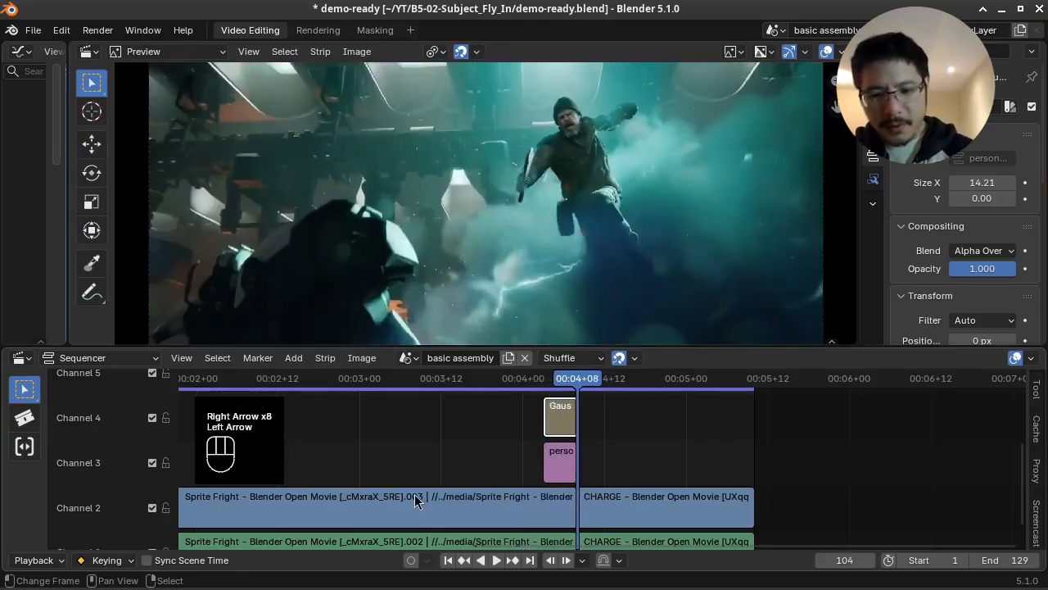
# Set a preview range from frame 83 to 118 around the cut and play the transition.
pyautogui.press('p')
pyautogui.moveTo(438, 425); pyautogui.dragTo(678, 530)
pyautogui.press('space')
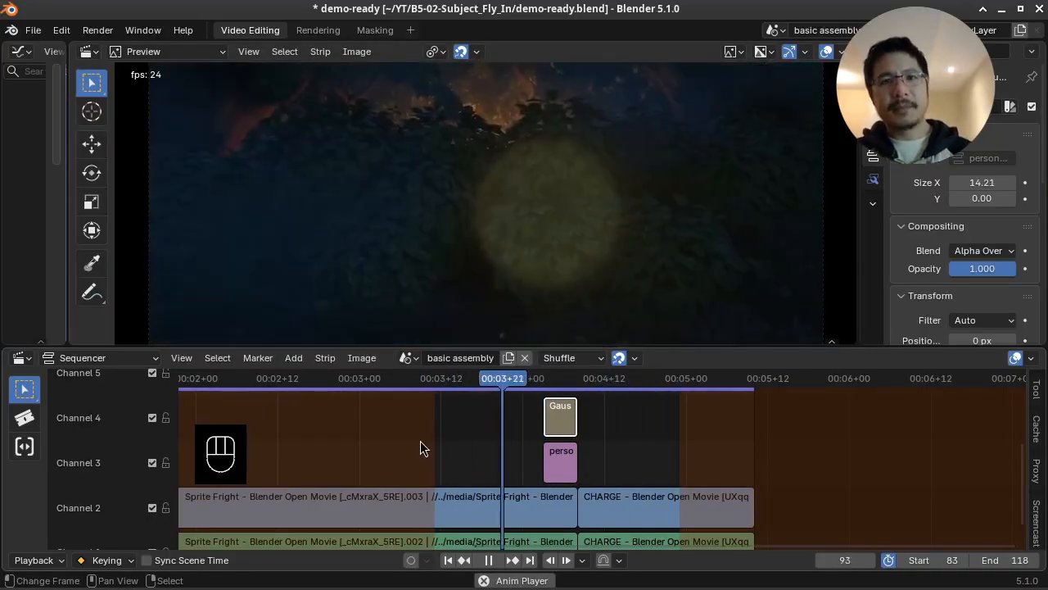
pyautogui.press('space')
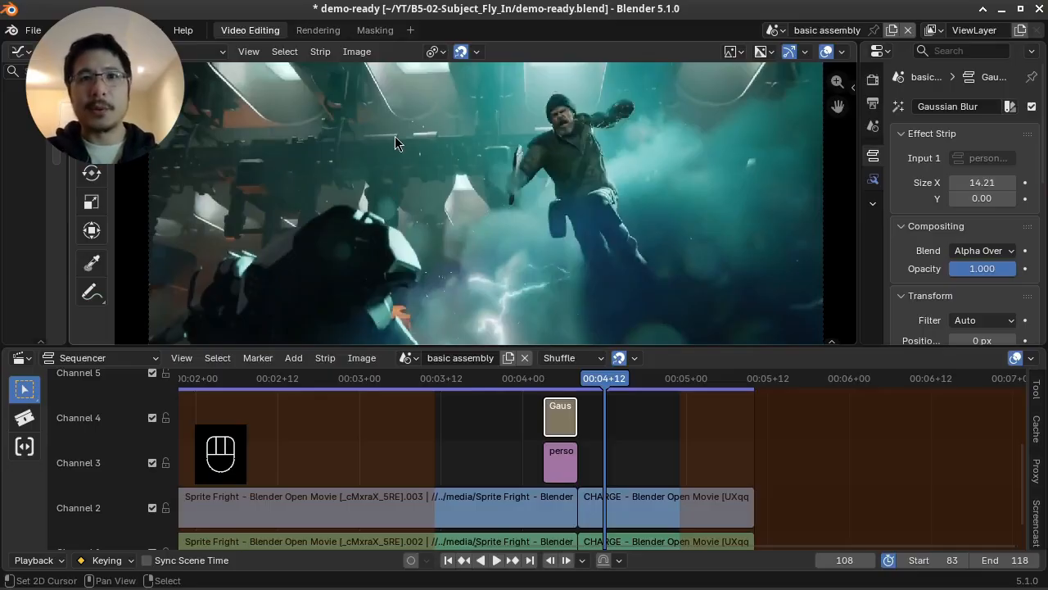
# Add a VFX Compositing workspace and enlarge its node editor by collapsing the image editor and properties areas above.
pyautogui.click(413, 30)
pyautogui.moveTo(377, 151)
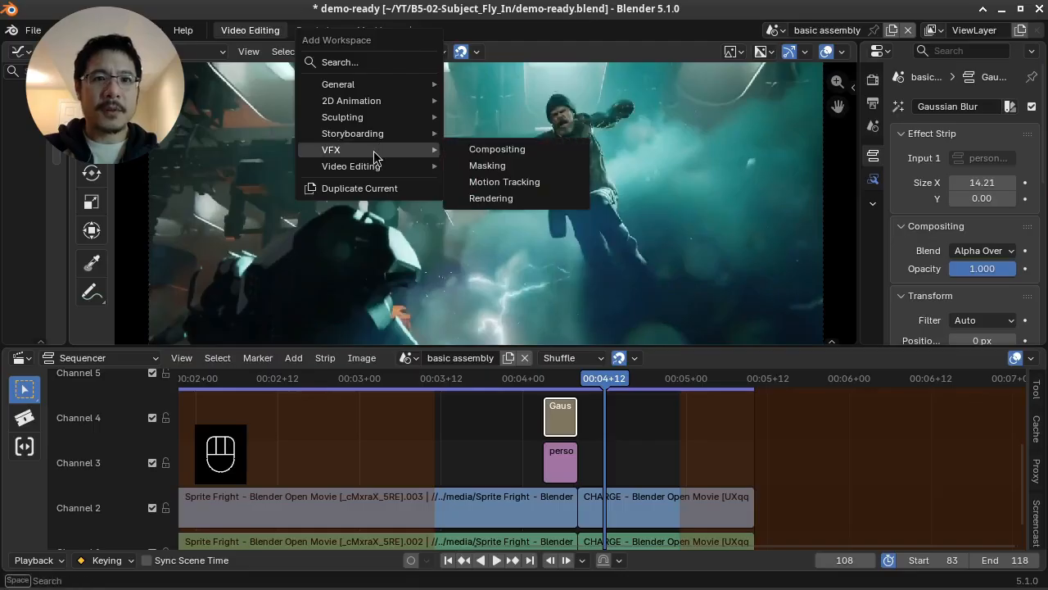
pyautogui.click(528, 150)
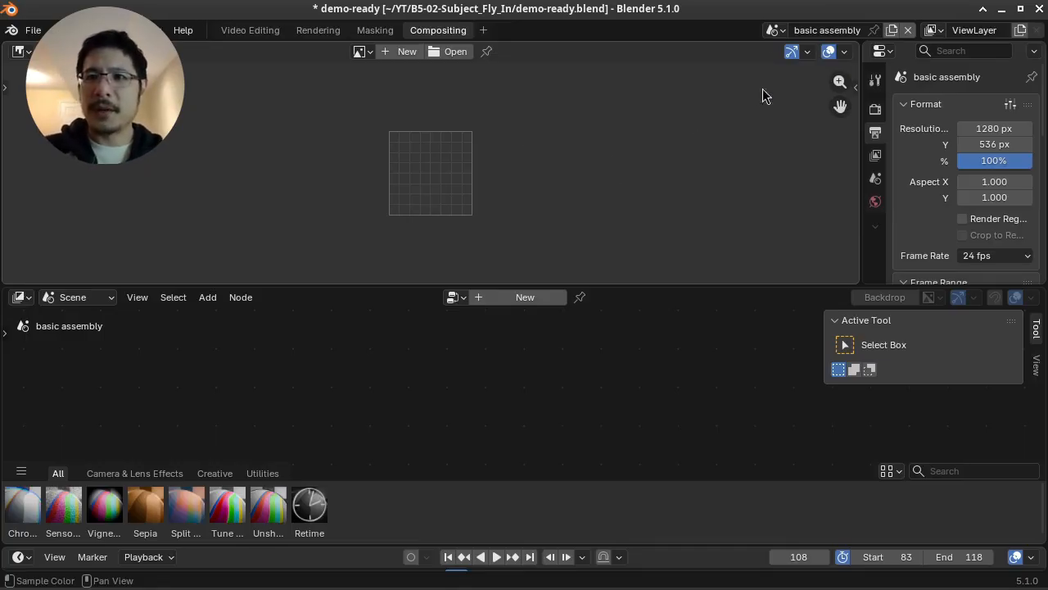
pyautogui.click(773, 31)
pyautogui.click(774, 30)
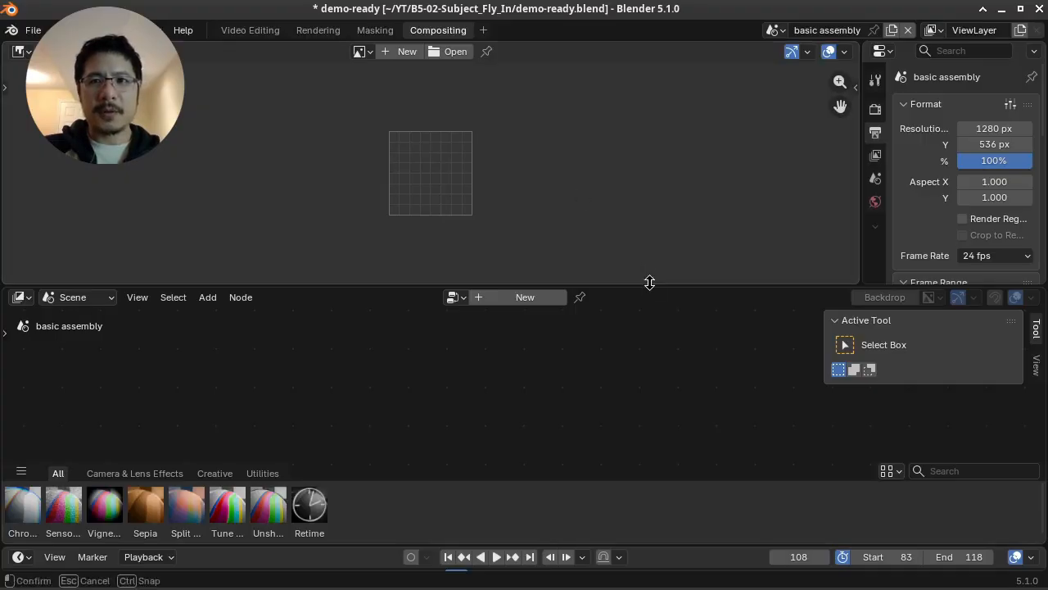
pyautogui.moveTo(648, 281); pyautogui.dragTo(624, 30)
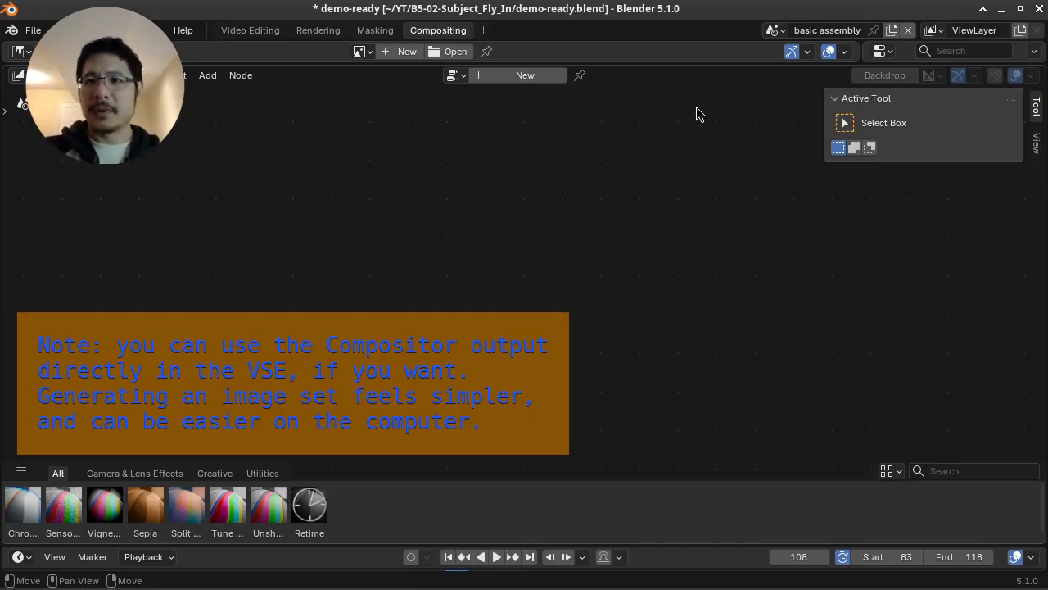
# Create a new scene that copies the current scene's settings and name it "blur image set".
pyautogui.click(892, 31)
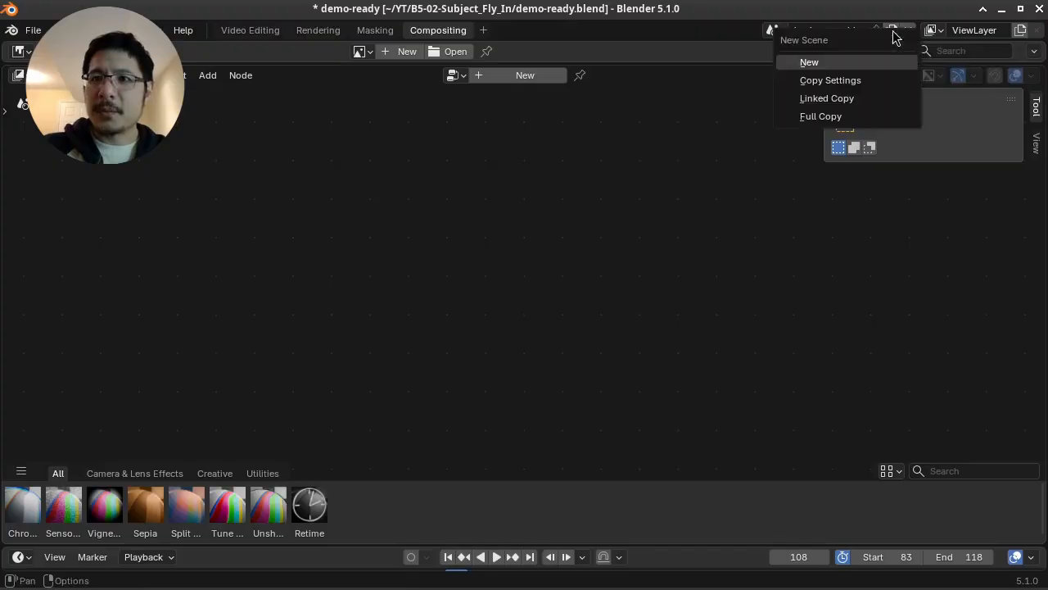
pyautogui.click(829, 80)
pyautogui.doubleClick(805, 29)
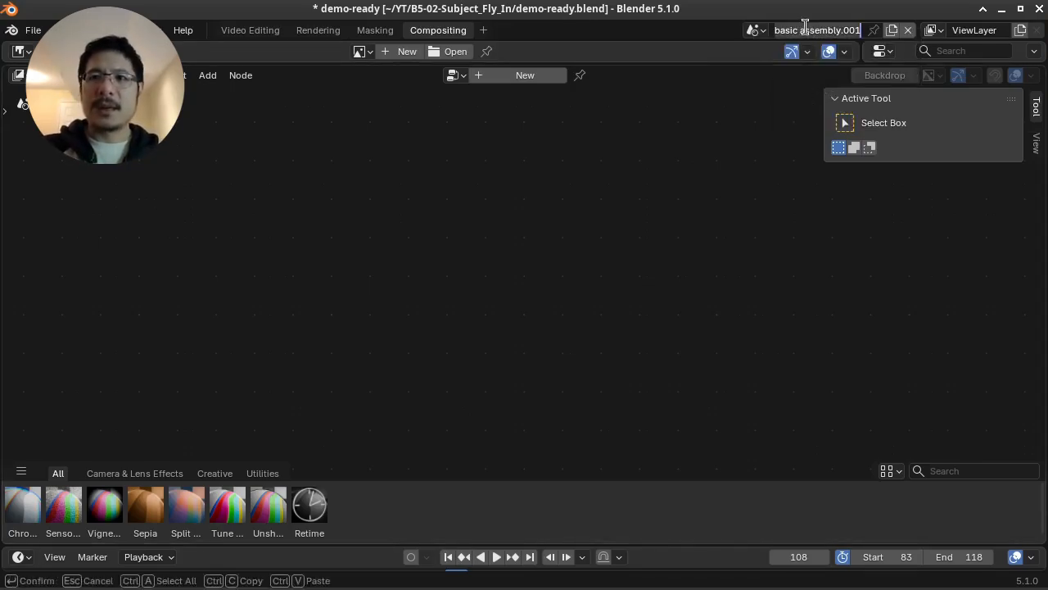
pyautogui.write('blur image set')
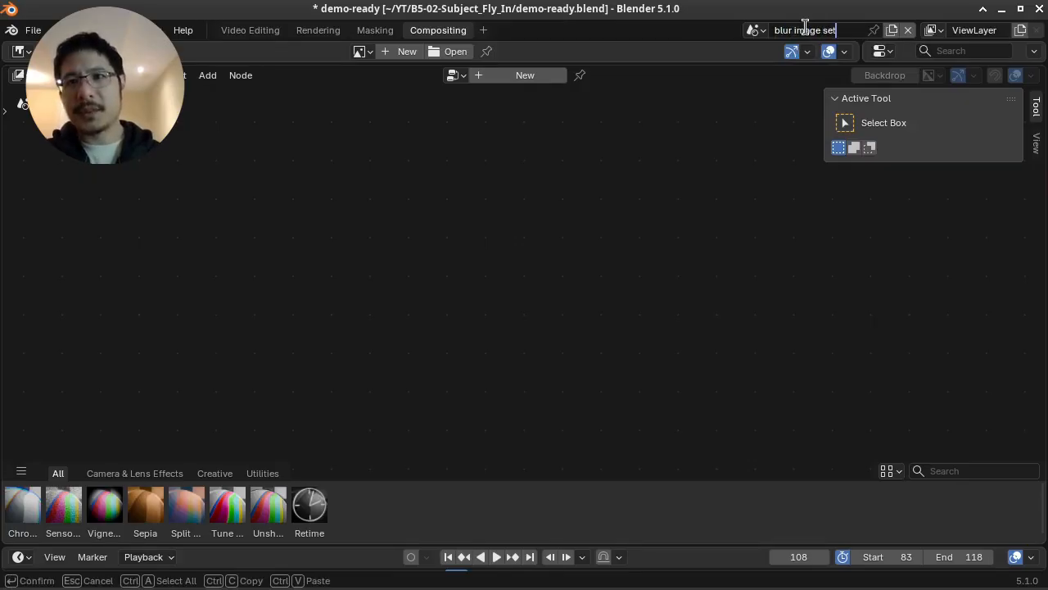
pyautogui.press('Return')
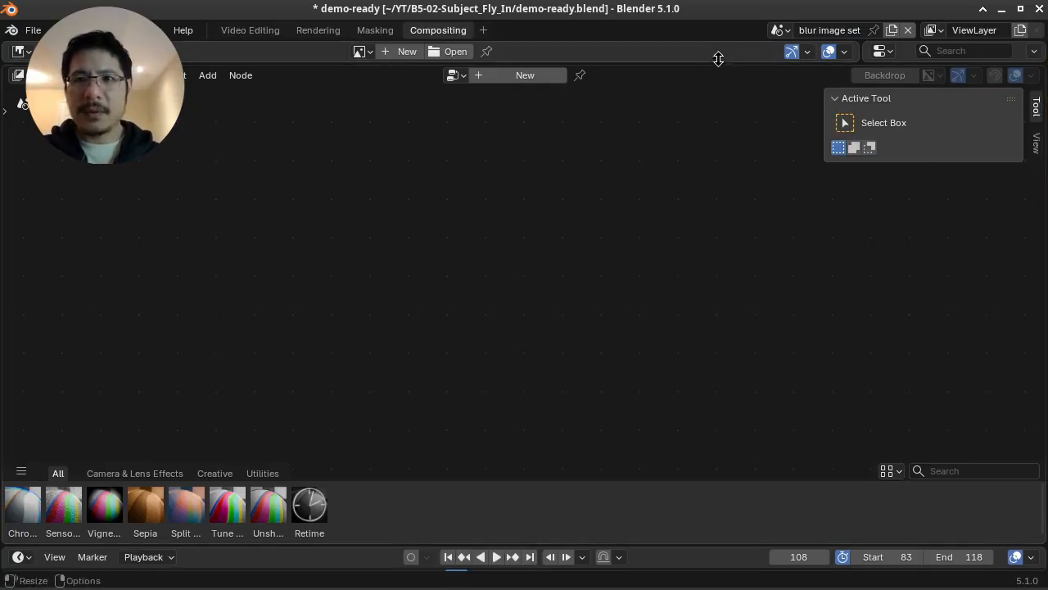
# Create a new compositor node tree for the blur image set scene and delete all its default nodes.
pyautogui.moveTo(717, 62); pyautogui.dragTo(697, 330)
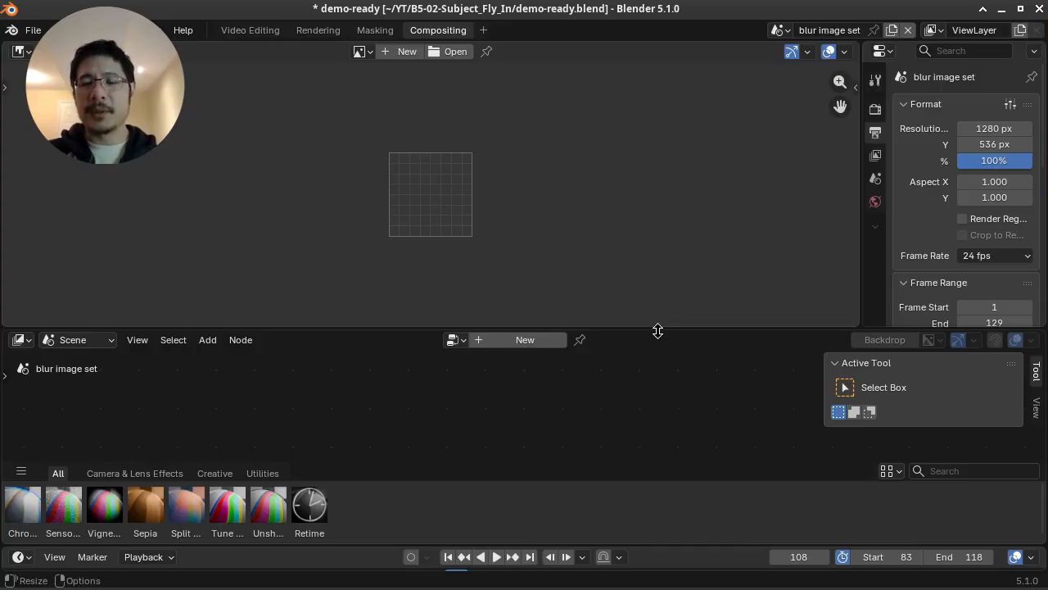
pyautogui.moveTo(657, 330); pyautogui.dragTo(670, 52)
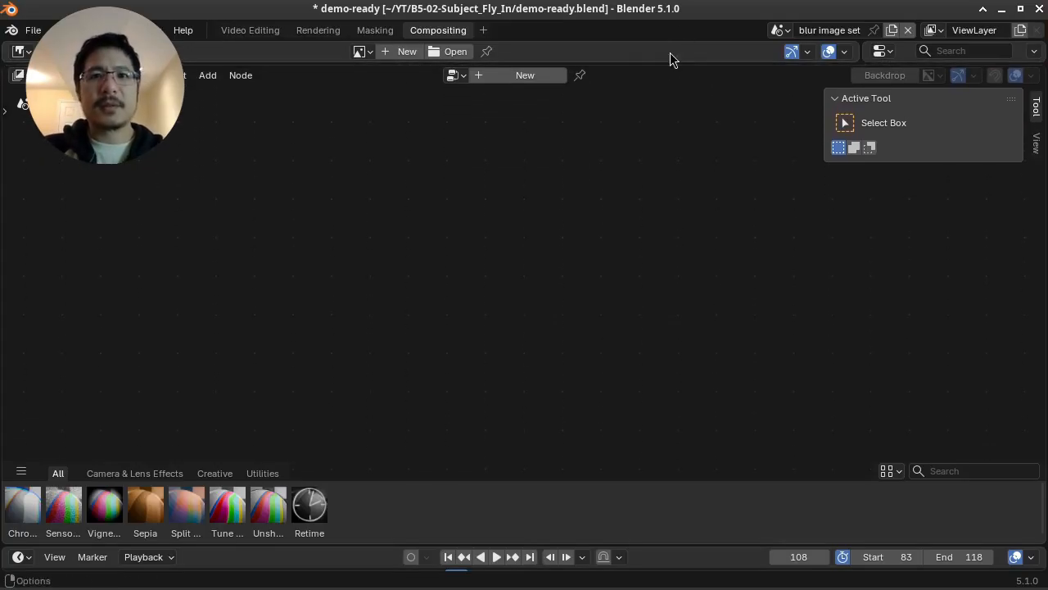
pyautogui.click(516, 76)
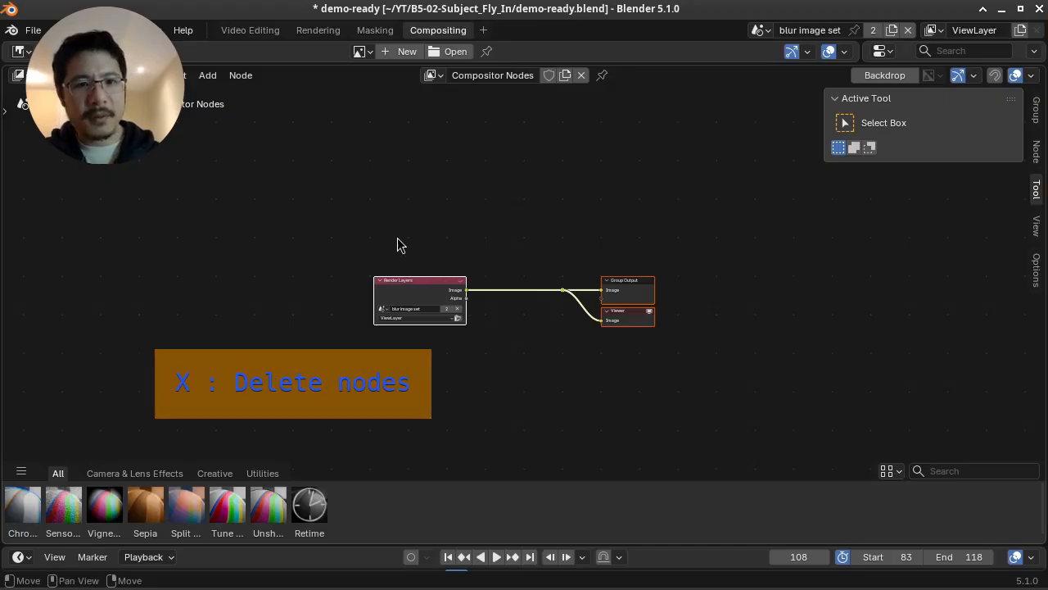
pyautogui.press('x')
pyautogui.click(357, 297)
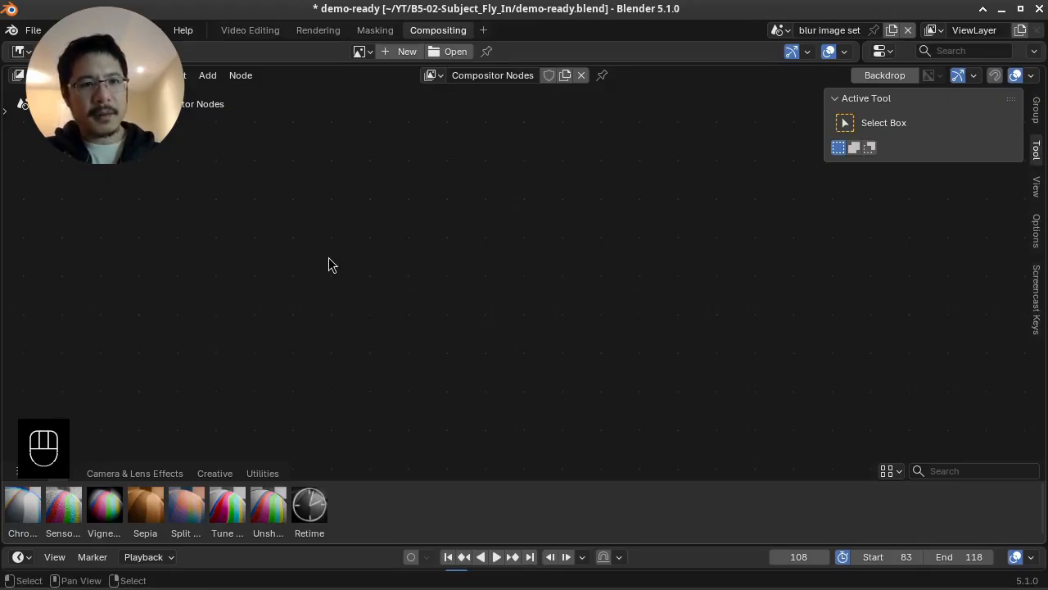
# Add an Image input node and place it in the empty compositor node tree.
pyautogui.press('shift')
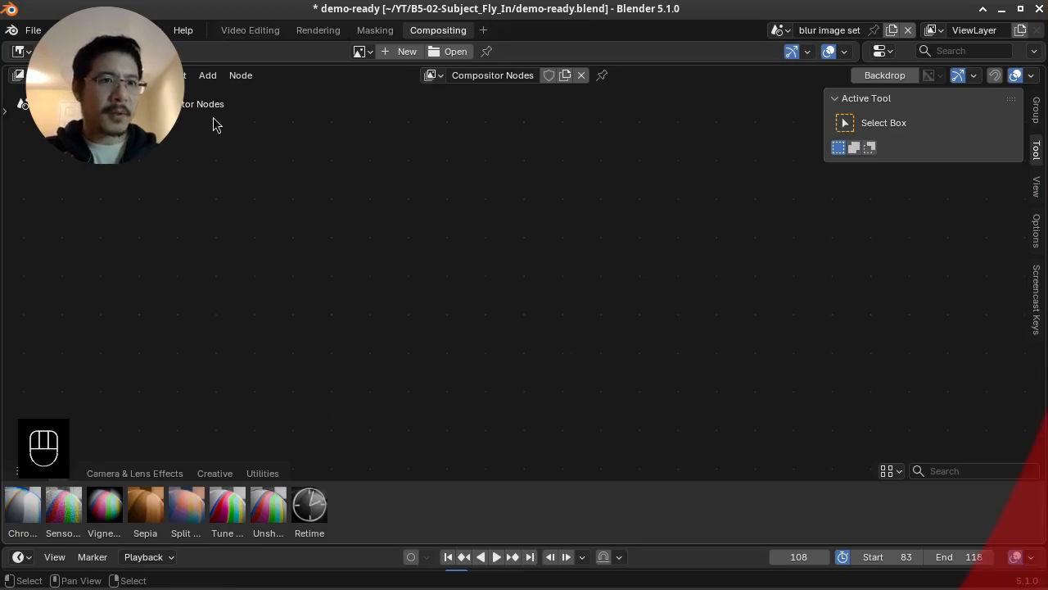
pyautogui.click(207, 75)
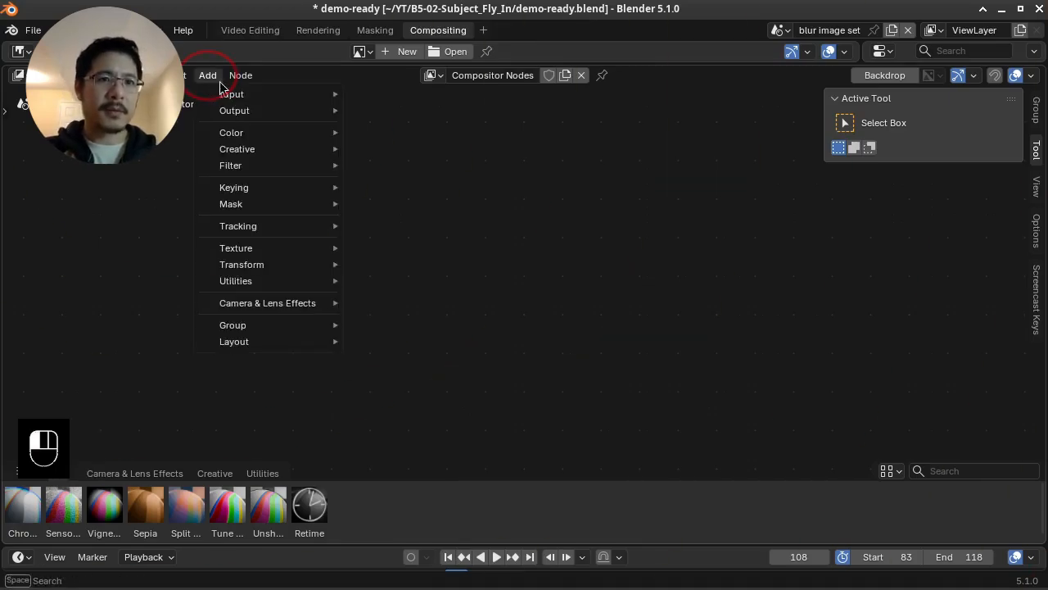
pyautogui.moveTo(240, 76)
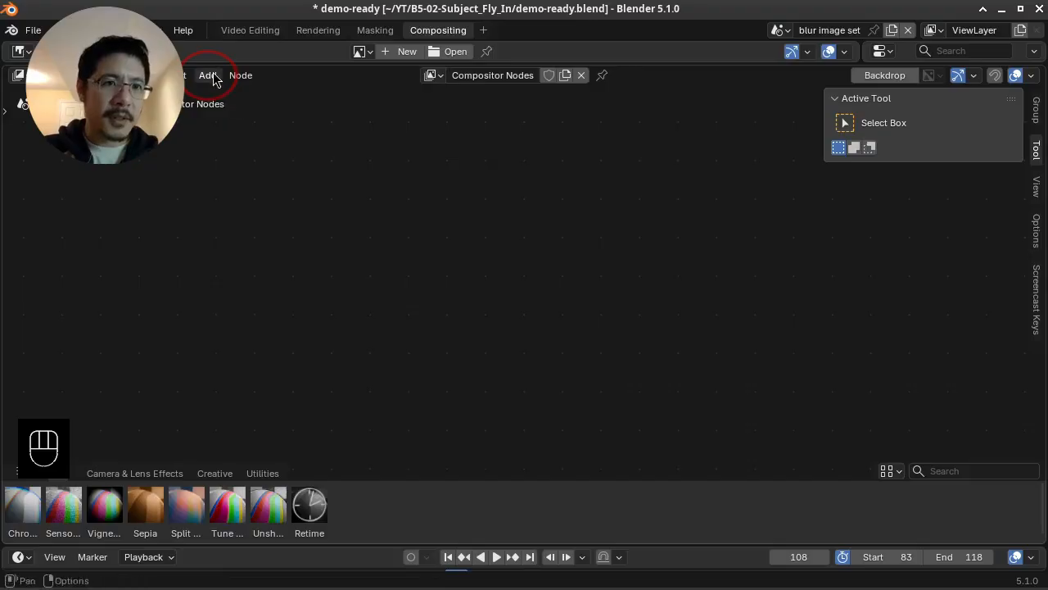
pyautogui.click(209, 76)
pyautogui.moveTo(238, 94)
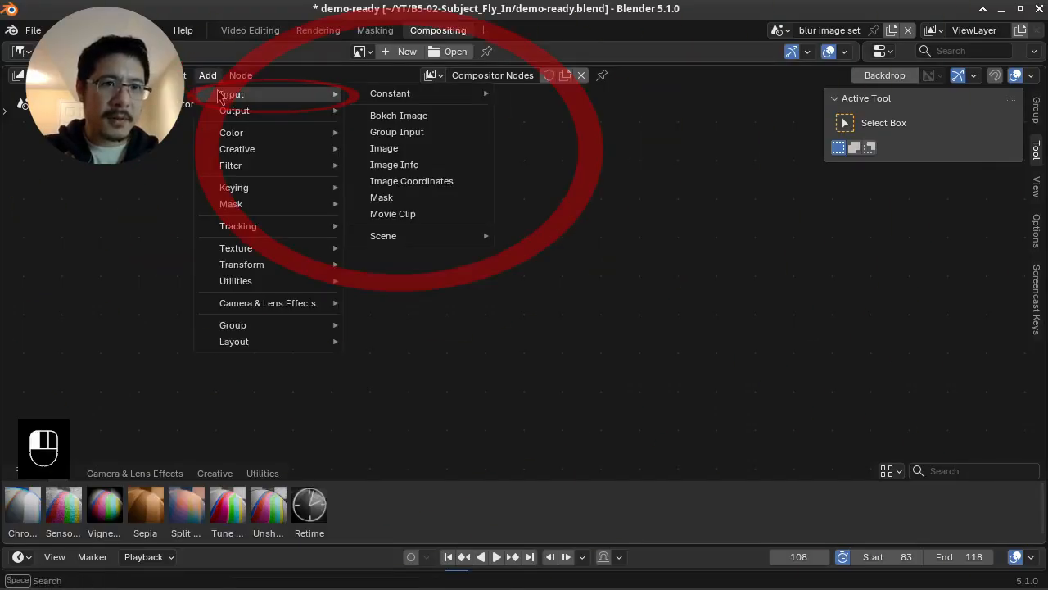
pyautogui.click(398, 157)
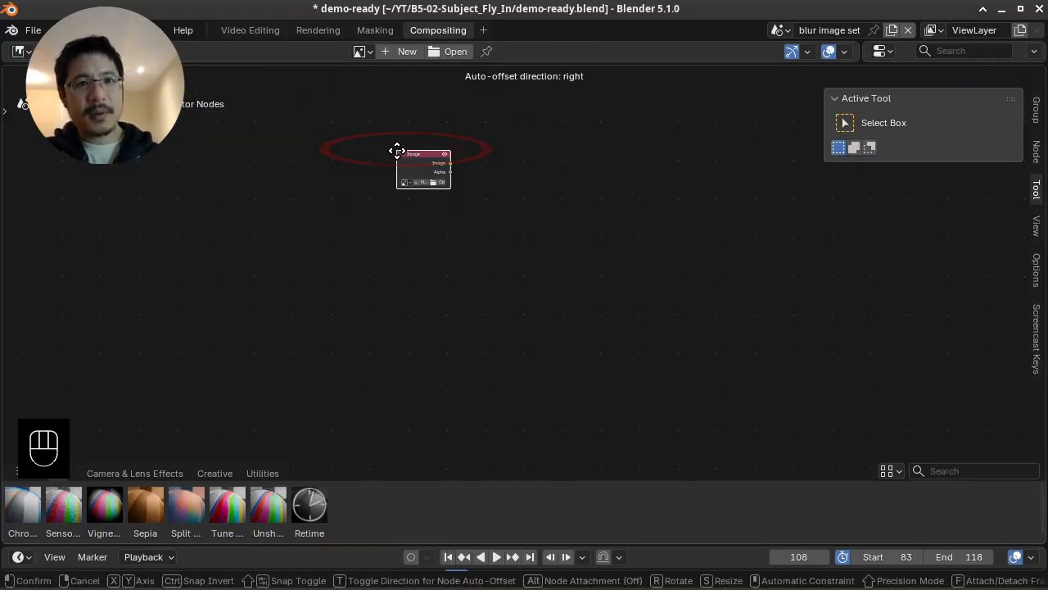
pyautogui.click(274, 218)
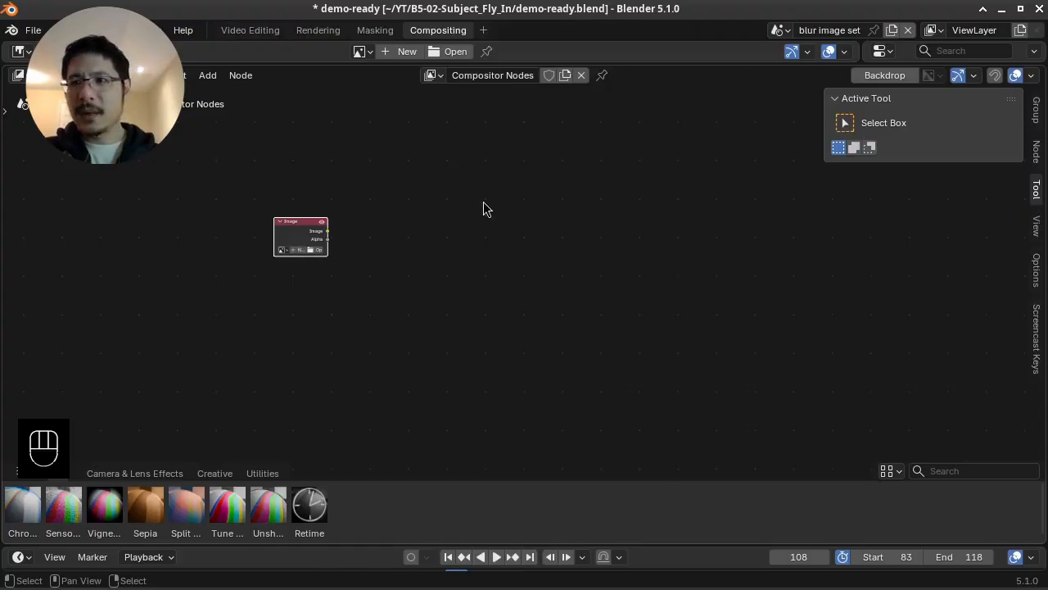
# Start a new image for the Image node, setting its width to 1280 px and height to 536 px.
pyautogui.click(1036, 153)
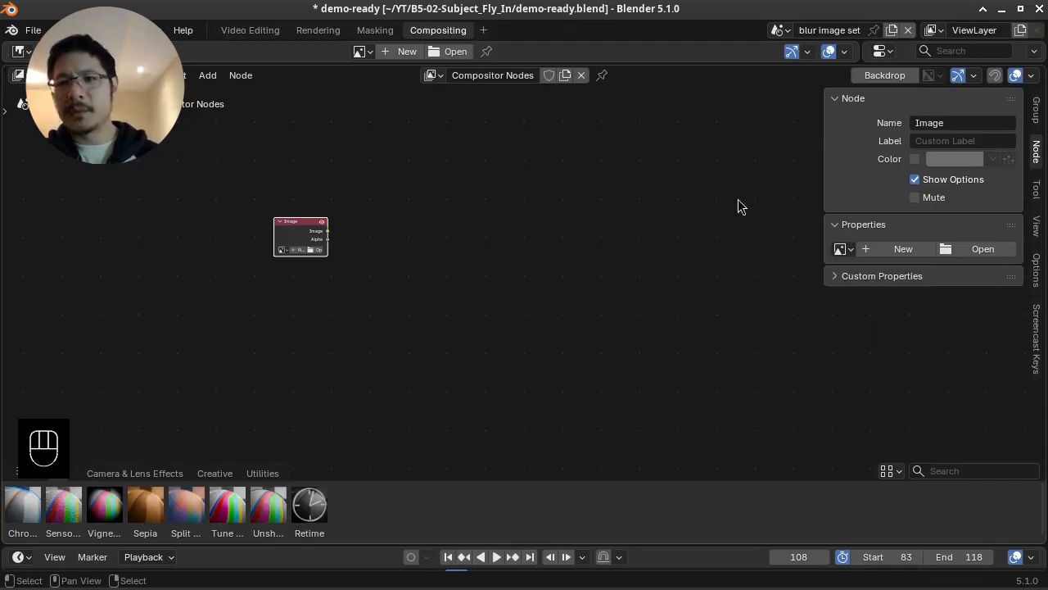
pyautogui.click(903, 251)
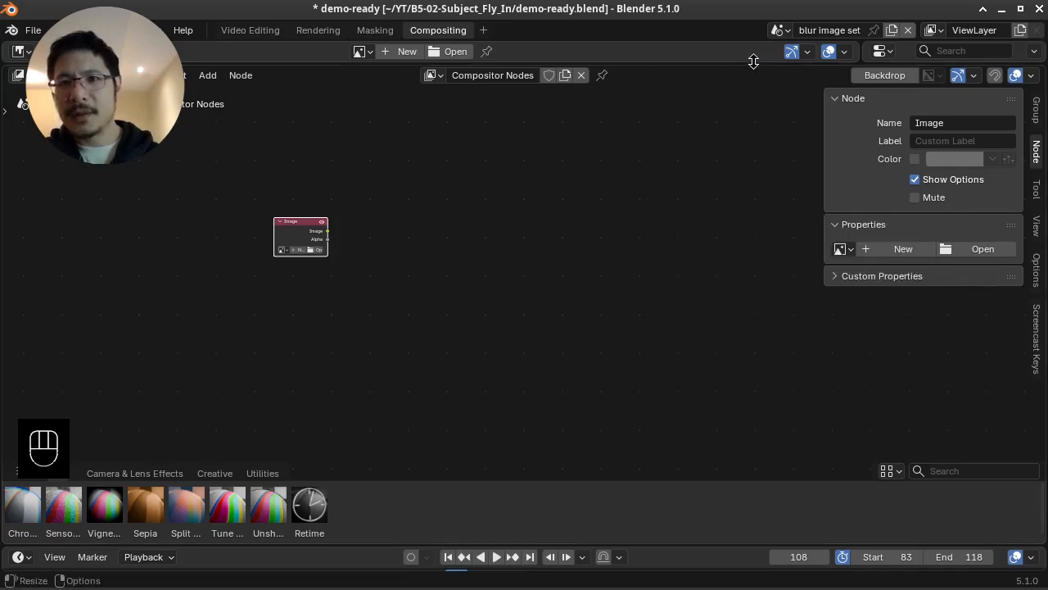
pyautogui.moveTo(753, 62); pyautogui.dragTo(759, 184)
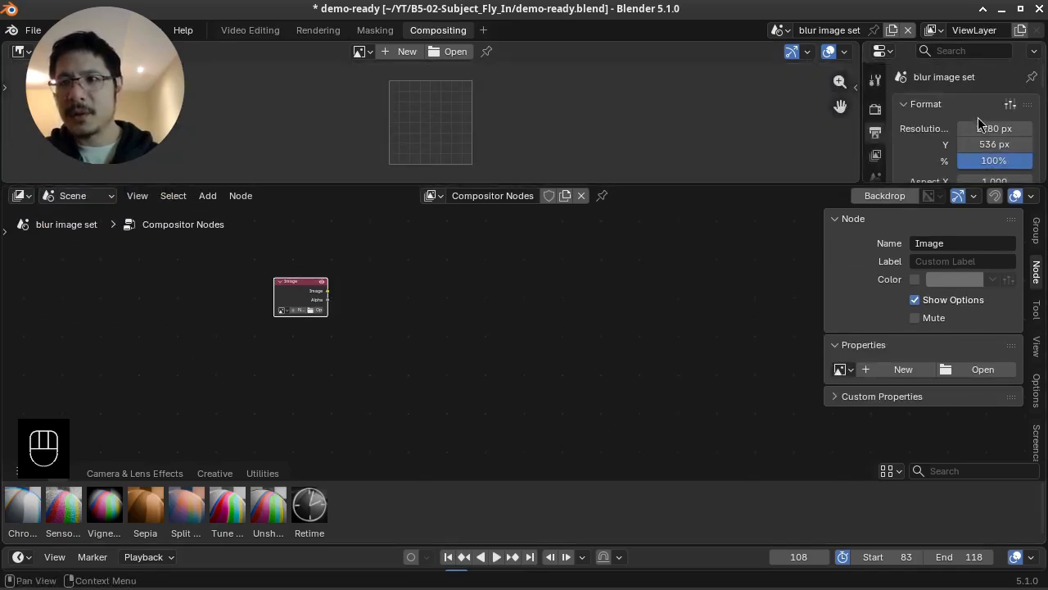
pyautogui.click(860, 372)
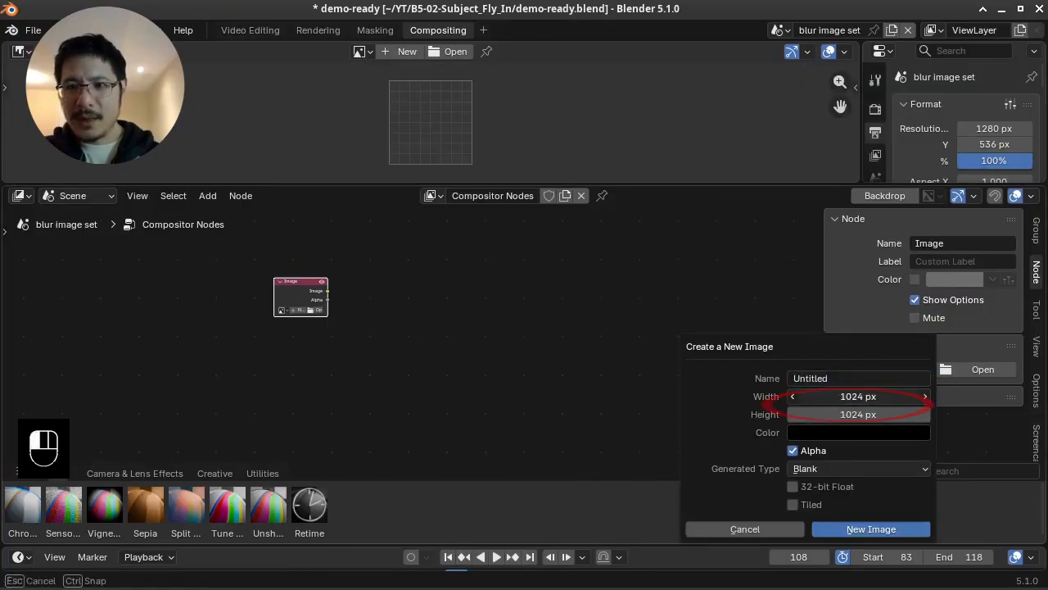
pyautogui.click(830, 395)
pyautogui.write('1280')
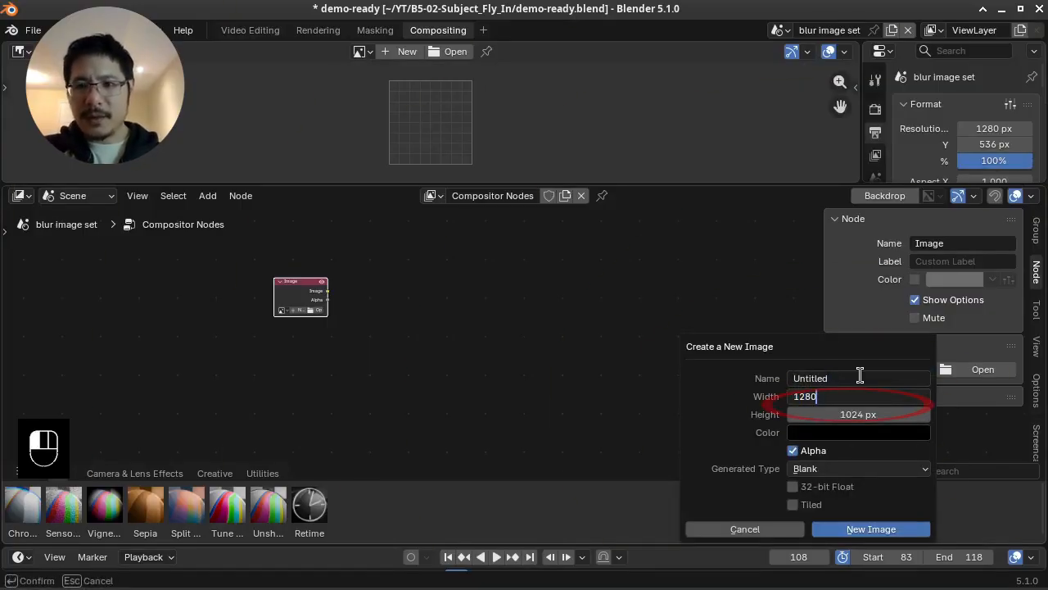
pyautogui.press('Tab')
pyautogui.write('536')
pyautogui.press('Tab')
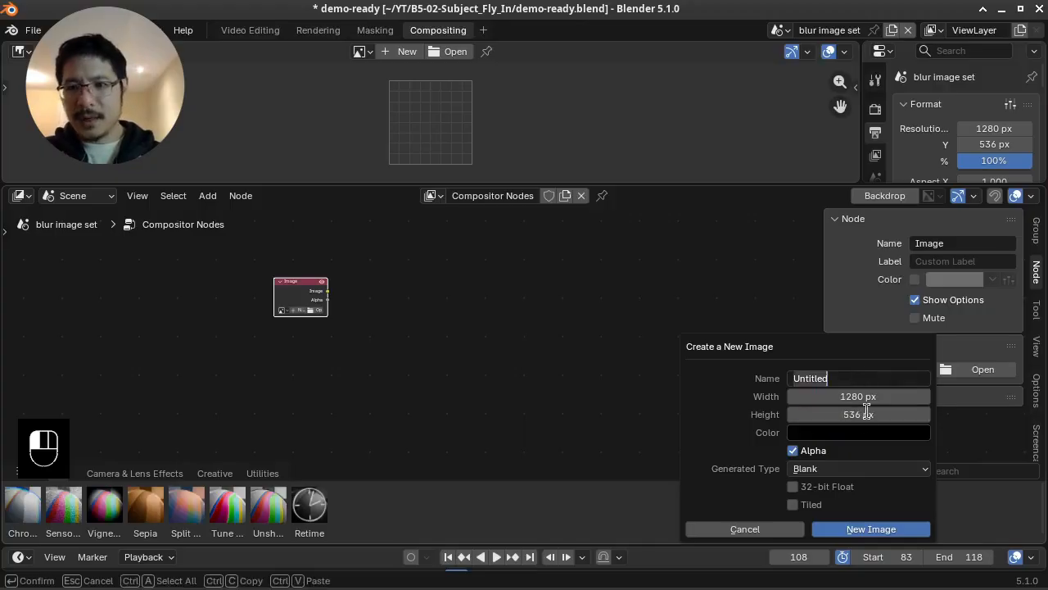
# Create the new image with a bright green fill color and connect its Image node to a Viewer node.
pyautogui.click(870, 438)
pyautogui.click(871, 432)
pyautogui.moveTo(918, 295); pyautogui.dragTo(918, 173)
pyautogui.moveTo(844, 234); pyautogui.dragTo(779, 209)
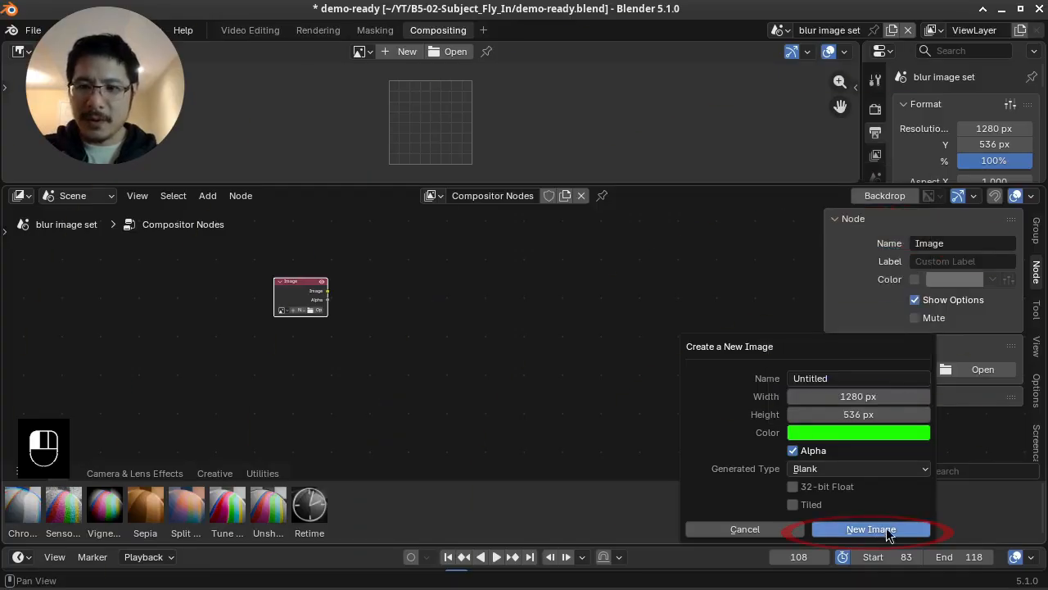
pyautogui.click(876, 528)
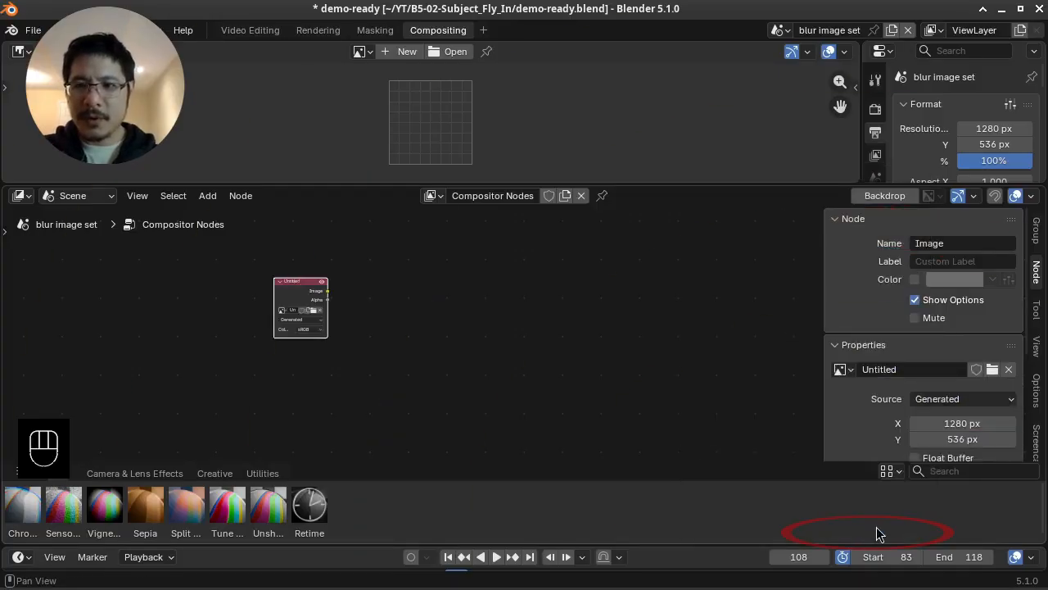
pyautogui.keyDown('ctrl'); pyautogui.keyDown('shift'); pyautogui.click(288, 298); pyautogui.keyUp('shift'); pyautogui.keyUp('ctrl')
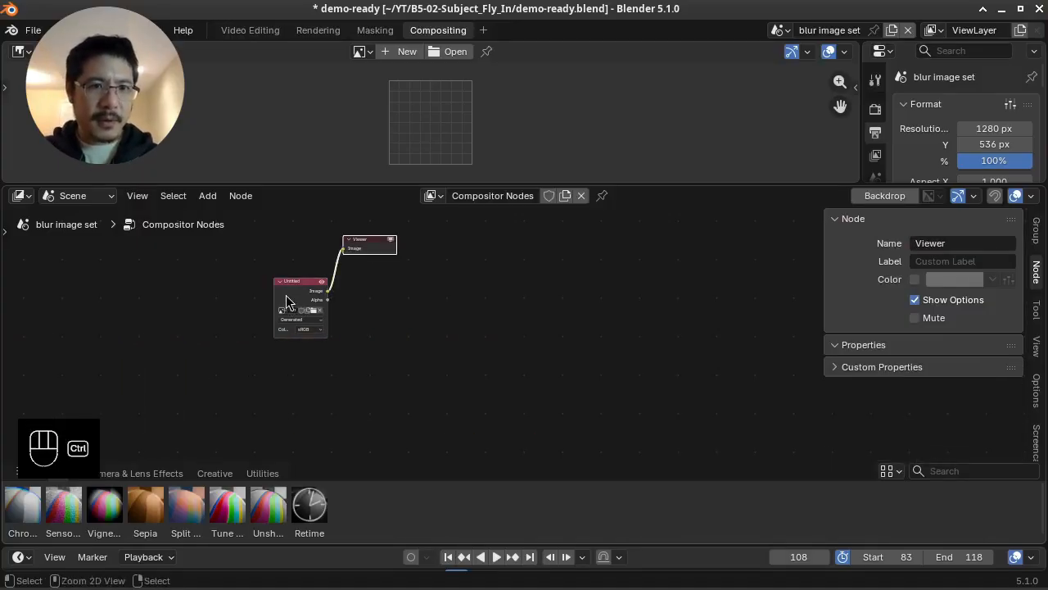
# Turn on the node editor's backdrop and preview the green image's color output in it.
pyautogui.keyDown('ctrl'); pyautogui.keyDown('shift'); pyautogui.click(287, 301); pyautogui.keyUp('shift'); pyautogui.keyUp('ctrl')
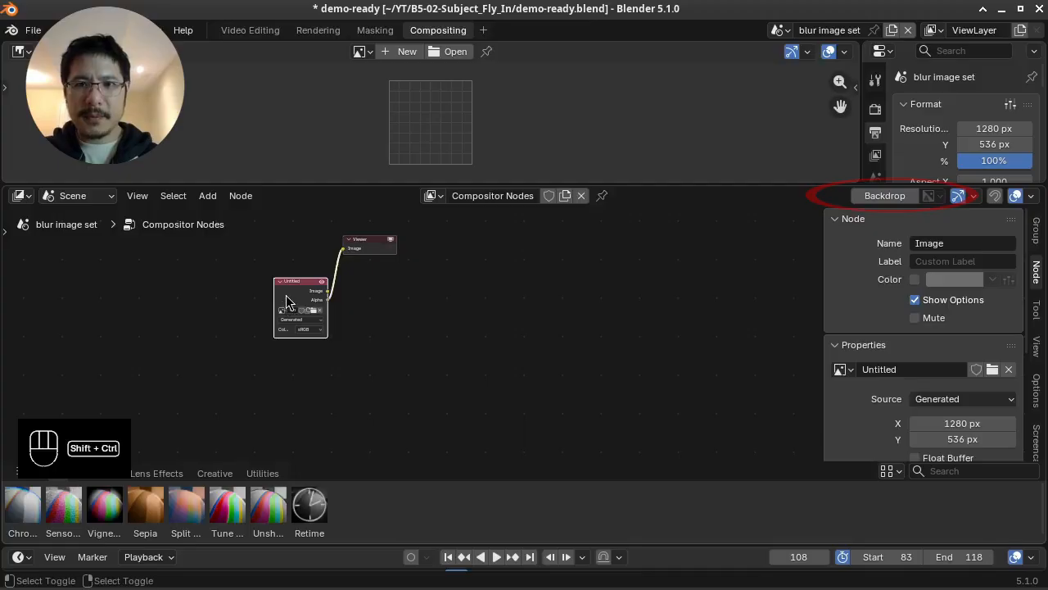
pyautogui.click(887, 196)
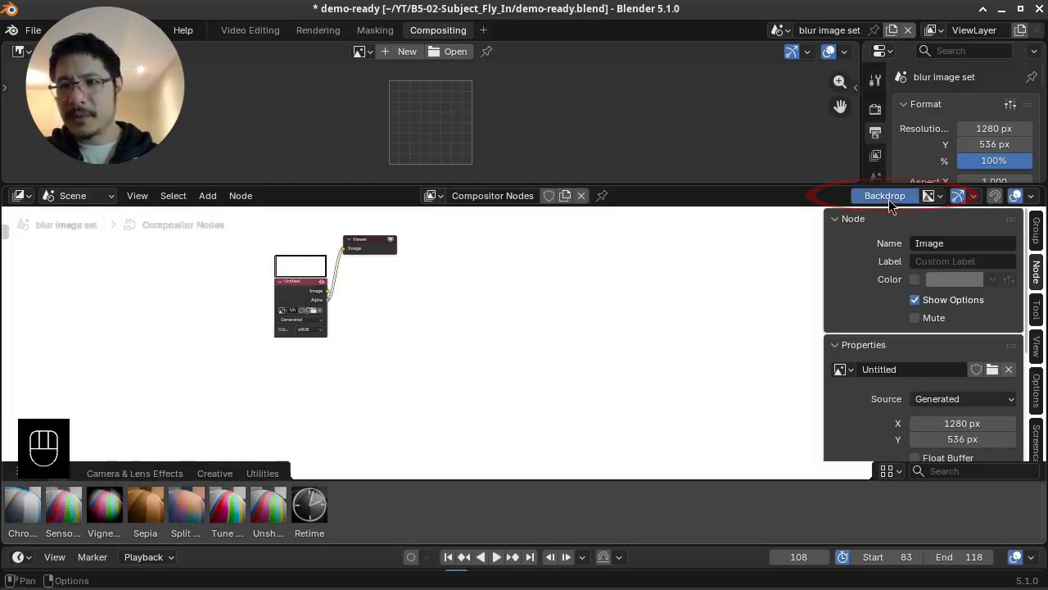
pyautogui.keyDown('ctrl'); pyautogui.keyDown('shift'); pyautogui.click(288, 298); pyautogui.keyUp('shift'); pyautogui.keyUp('ctrl')
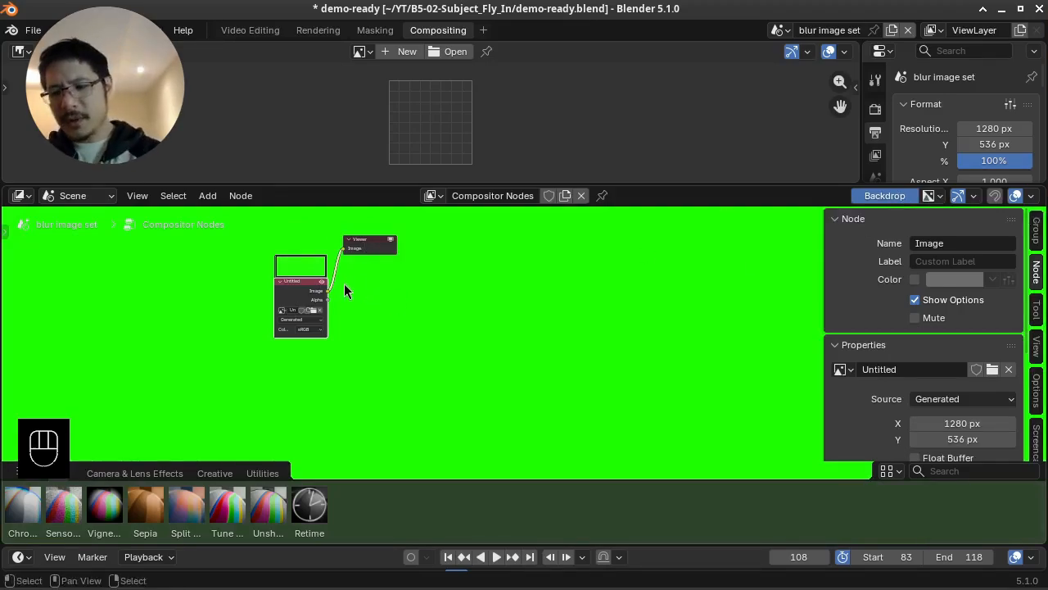
pyautogui.press('Home')
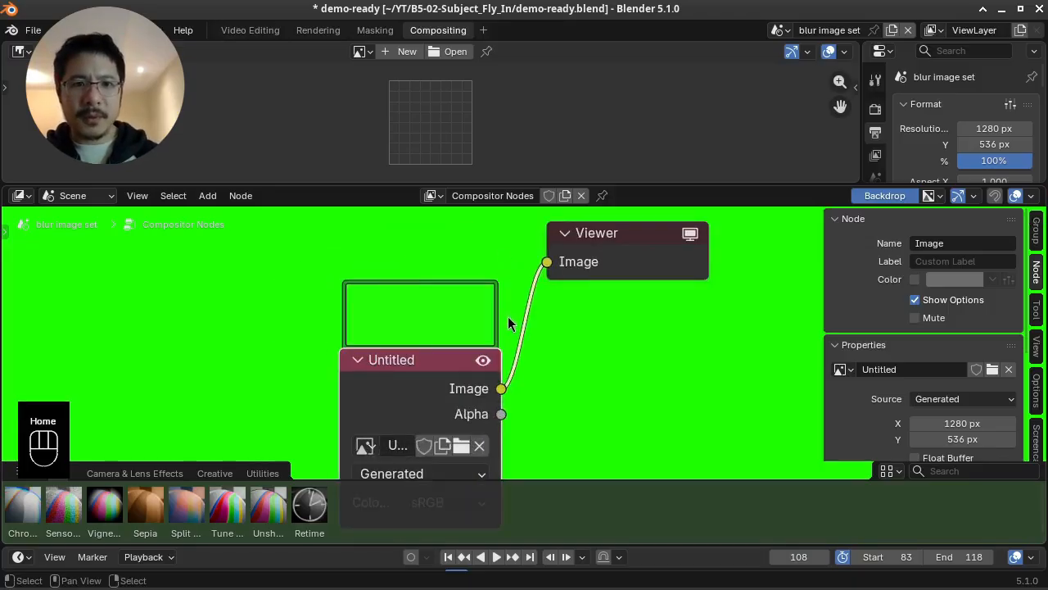
pyautogui.scroll(-4, 508, 322)
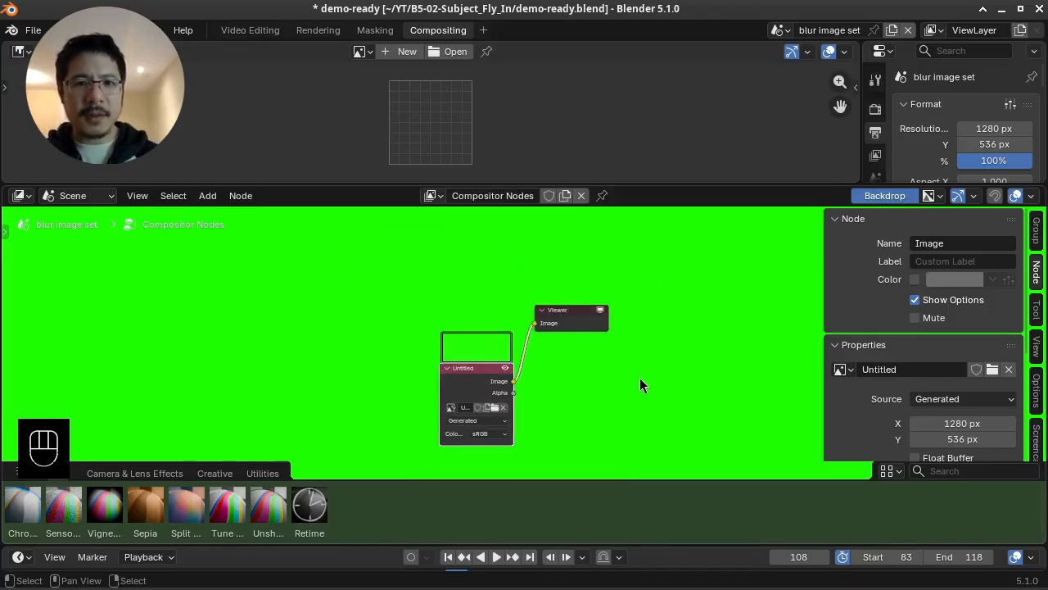
pyautogui.moveTo(559, 363); pyautogui.dragTo(535, 357, button='middle')
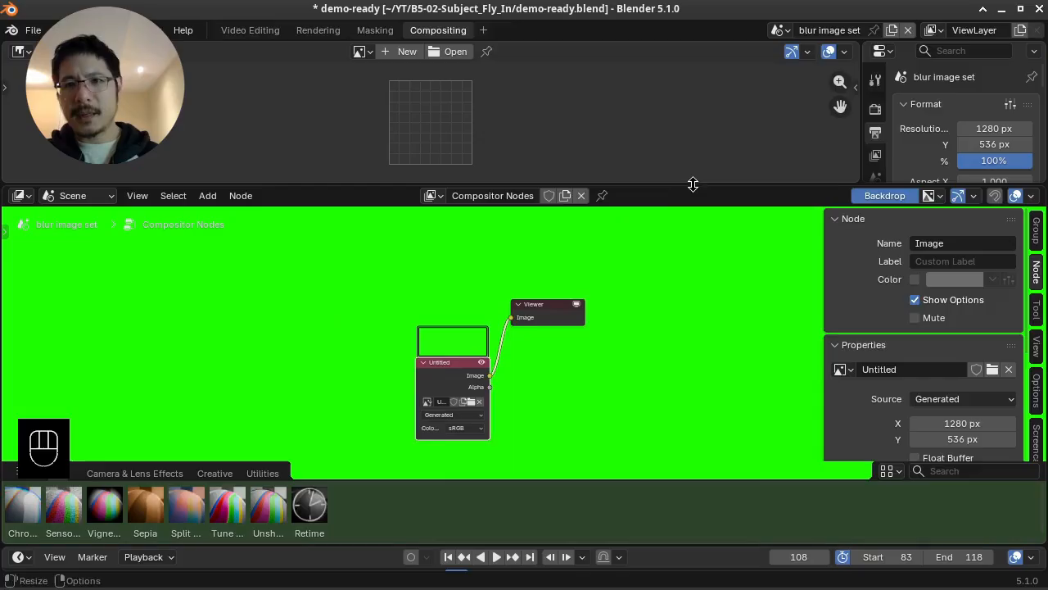
# Enlarge the node editor by shrinking the image editor and collapsing the asset shelf, and fit the backdrop to the view.
pyautogui.moveTo(692, 185); pyautogui.dragTo(673, 38)
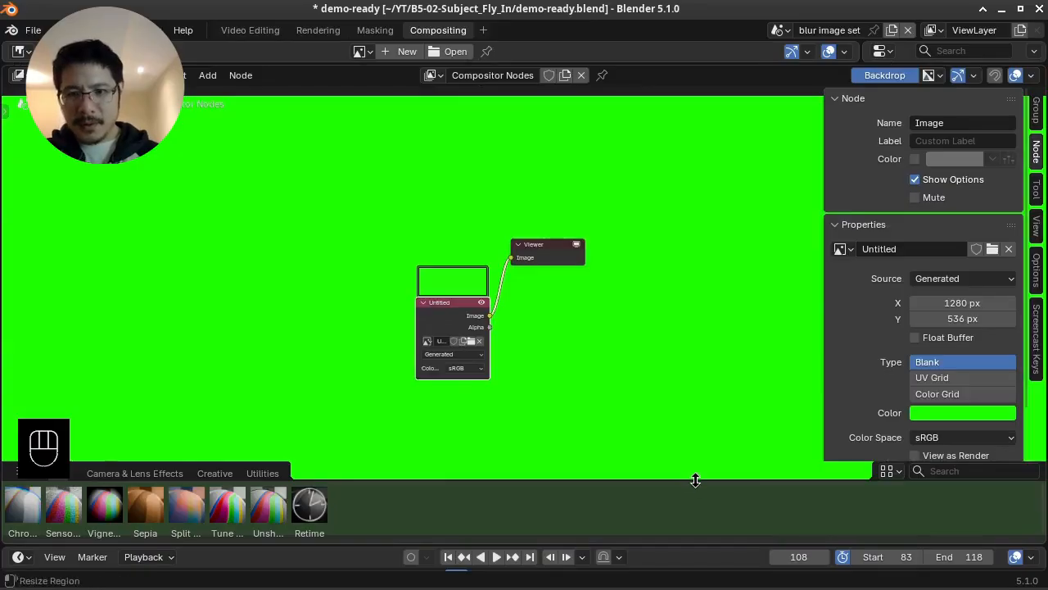
pyautogui.moveTo(696, 484); pyautogui.dragTo(702, 555)
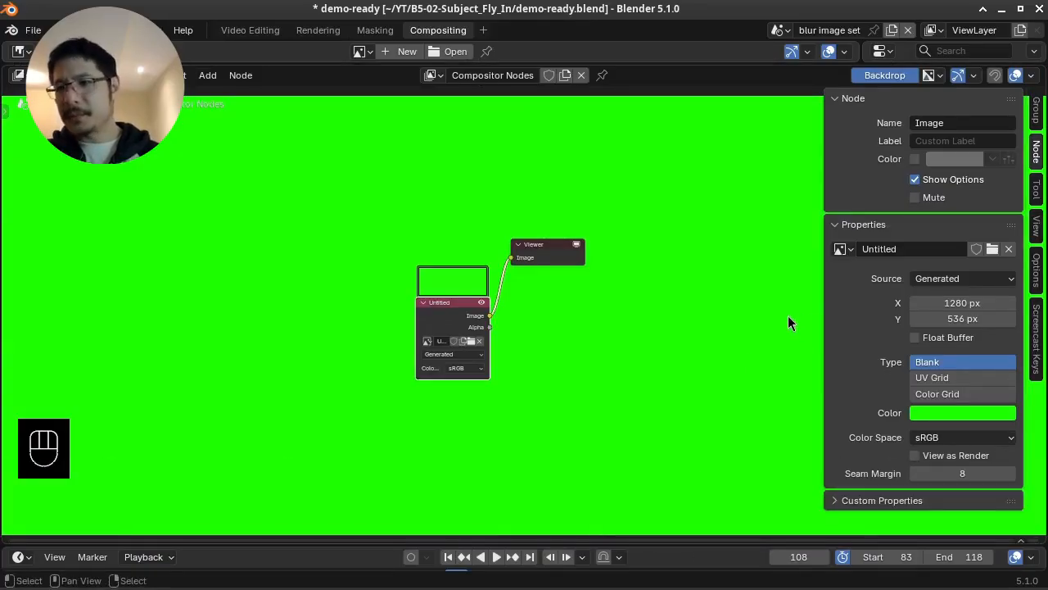
pyautogui.click(1035, 226)
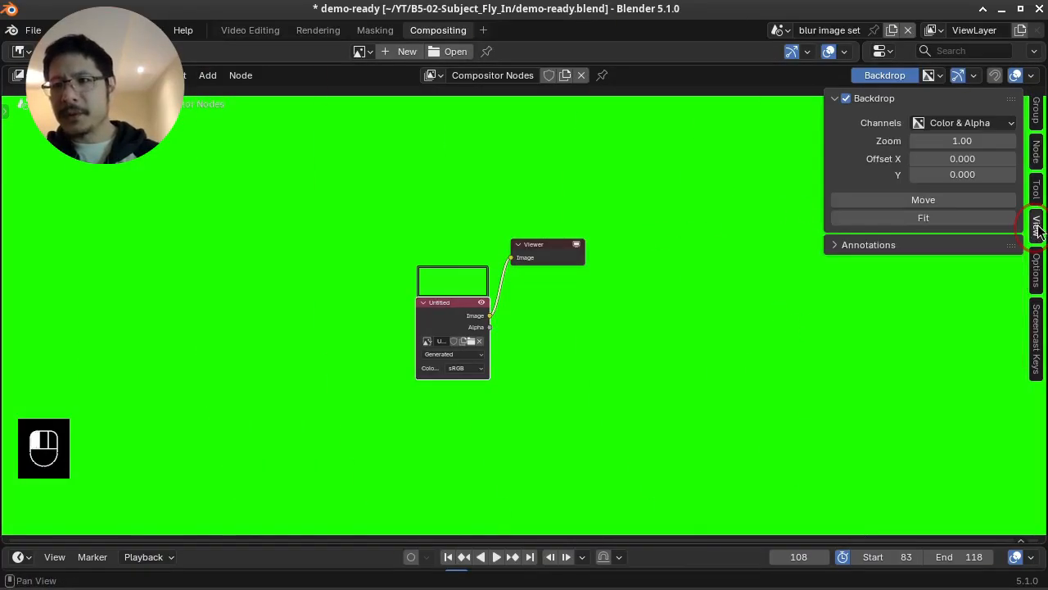
pyautogui.click(938, 217)
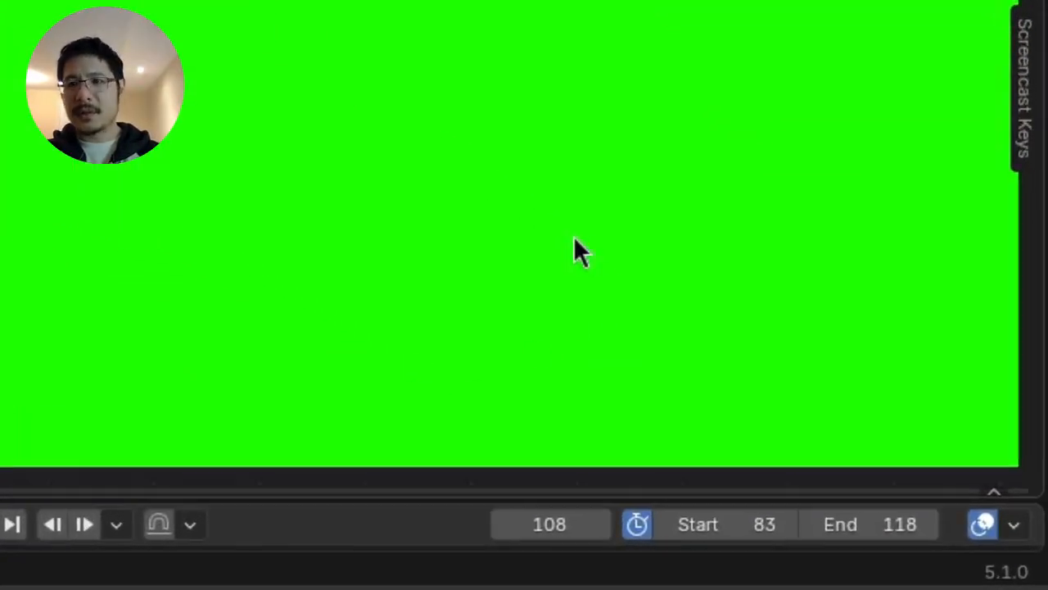
# Turn off the preview range, set the scene's end frame to 5 and go back to frame 1.
pyautogui.click(735, 529)
pyautogui.click(693, 518)
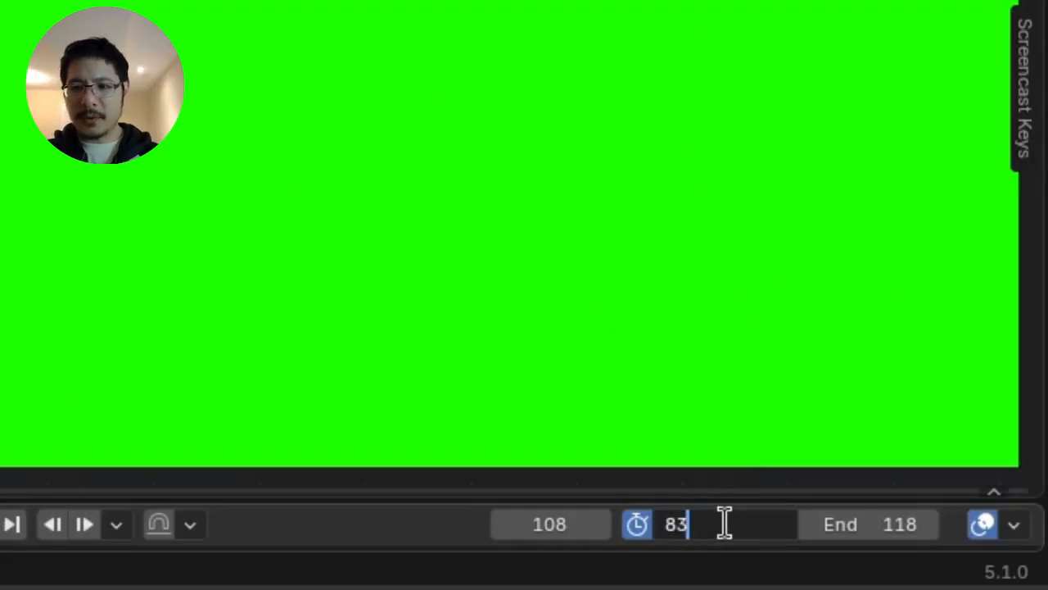
pyautogui.click(464, 537)
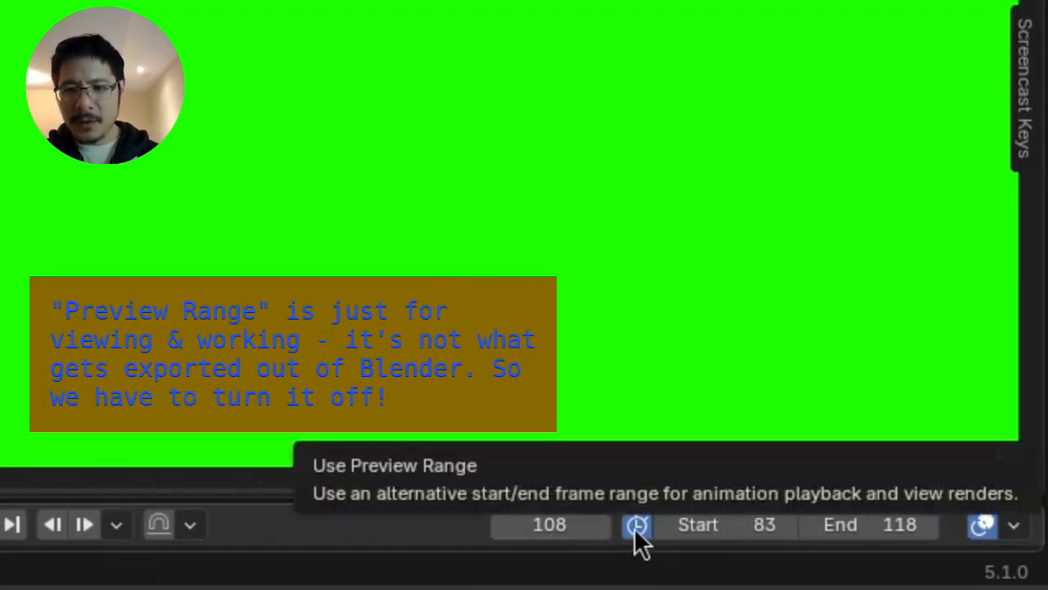
pyautogui.click(635, 526)
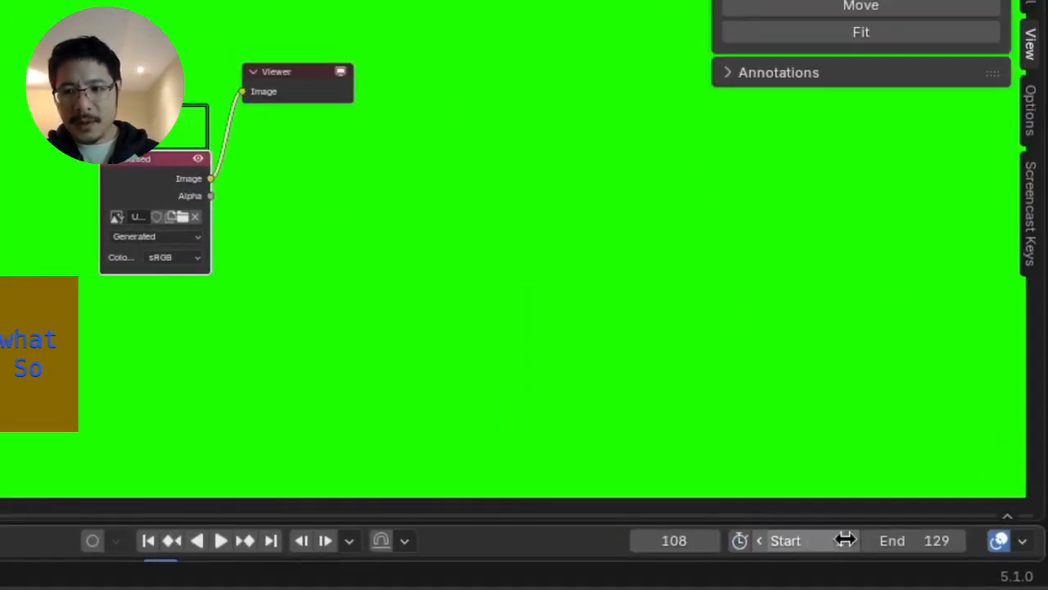
pyautogui.click(886, 526)
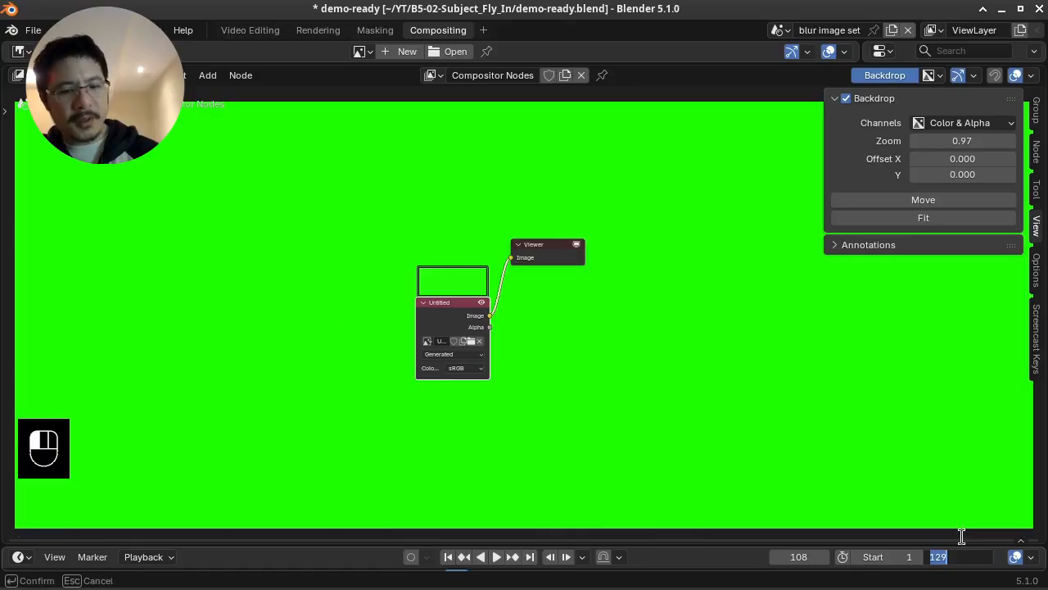
pyautogui.write('5')
pyautogui.press('Return')
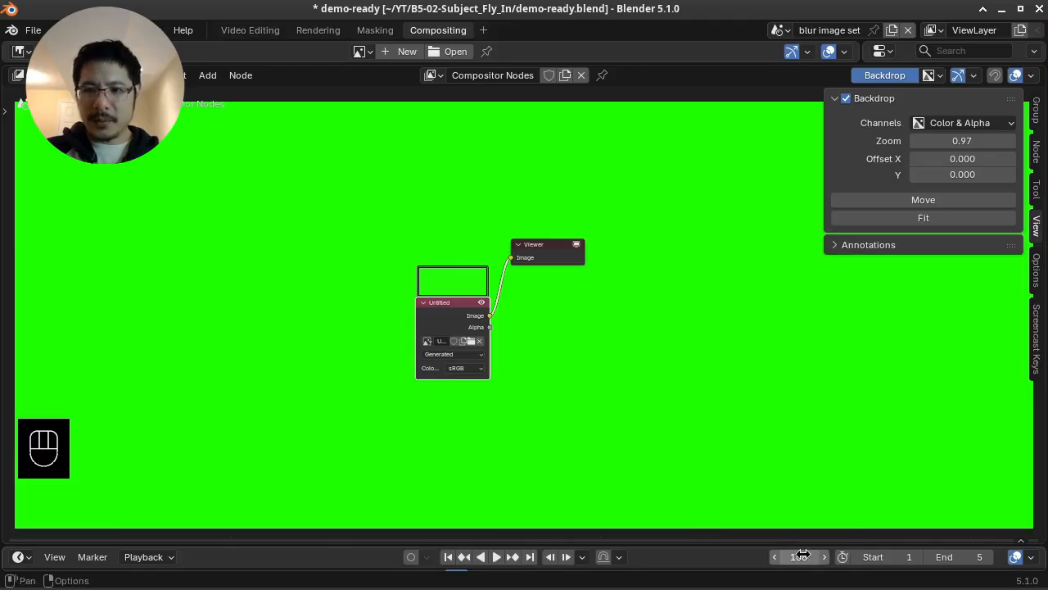
pyautogui.click(448, 556)
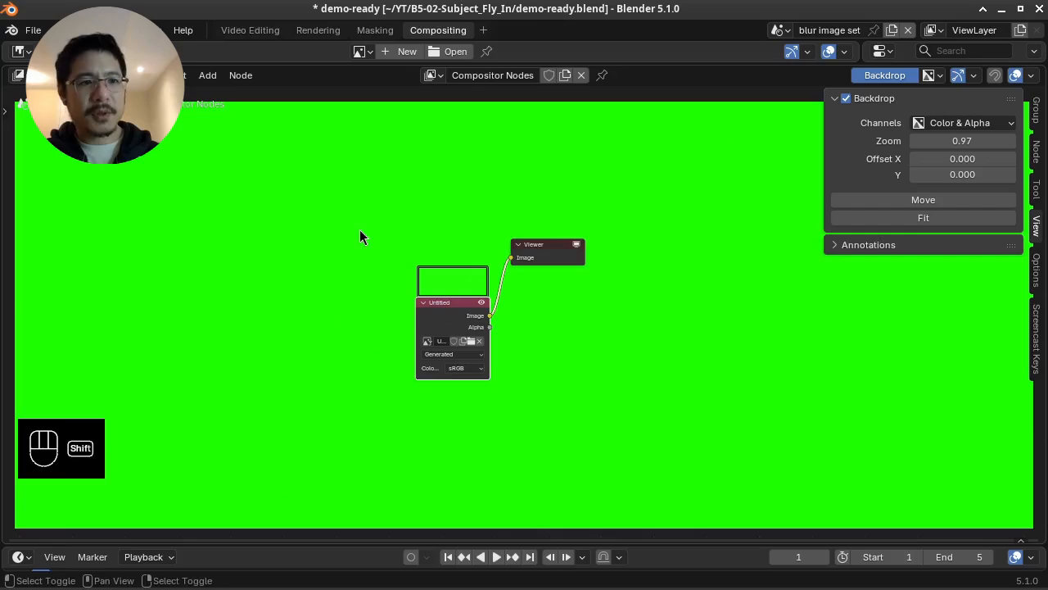
# Add a second Image input node and place it below the green Untitled image node.
pyautogui.hotkey('shift', 'a')
pyautogui.moveTo(348, 250)
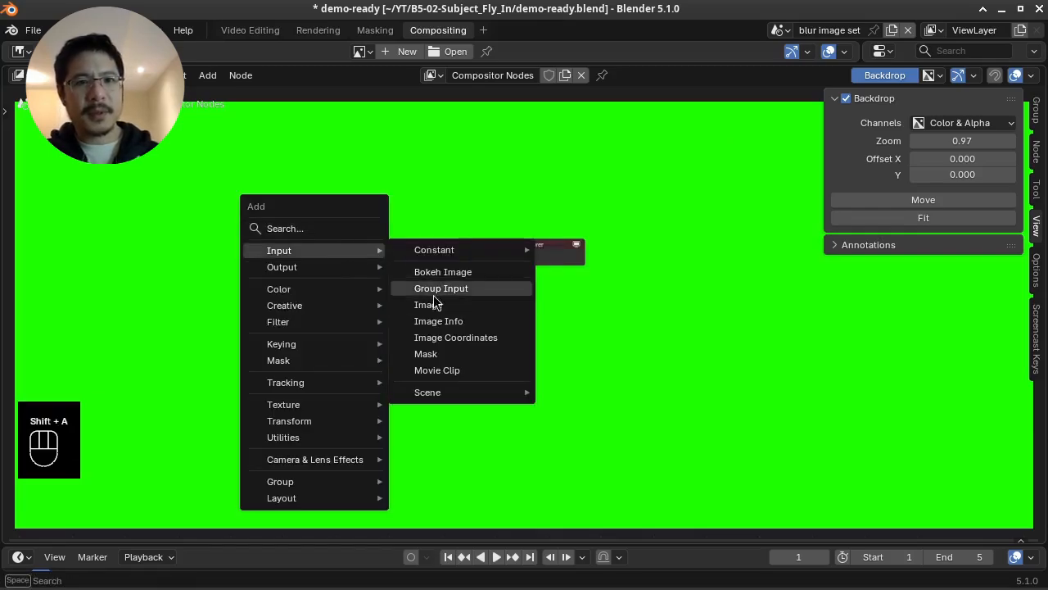
pyautogui.click(432, 304)
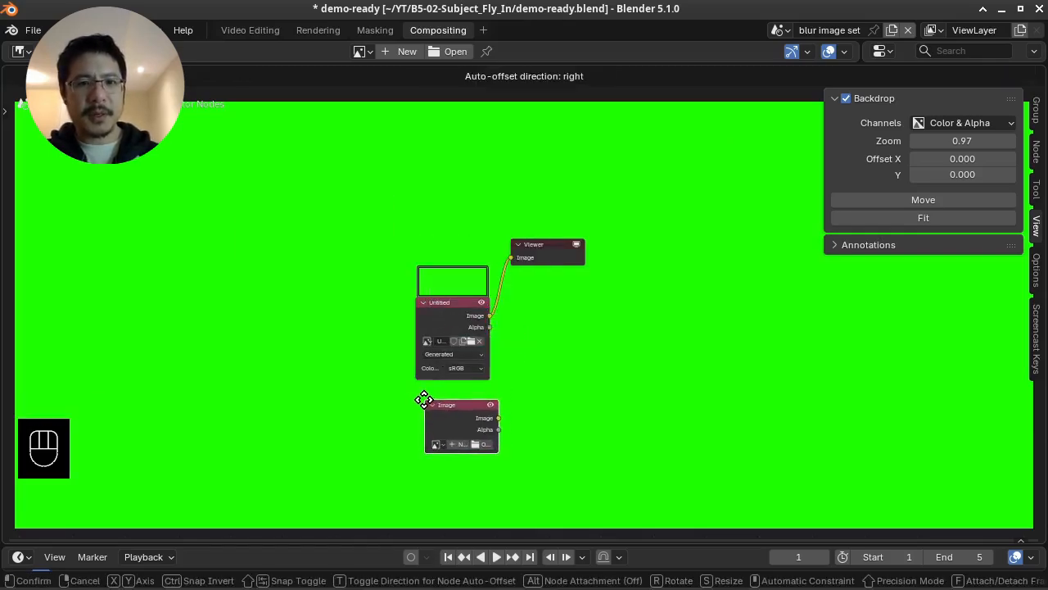
pyautogui.click(420, 399)
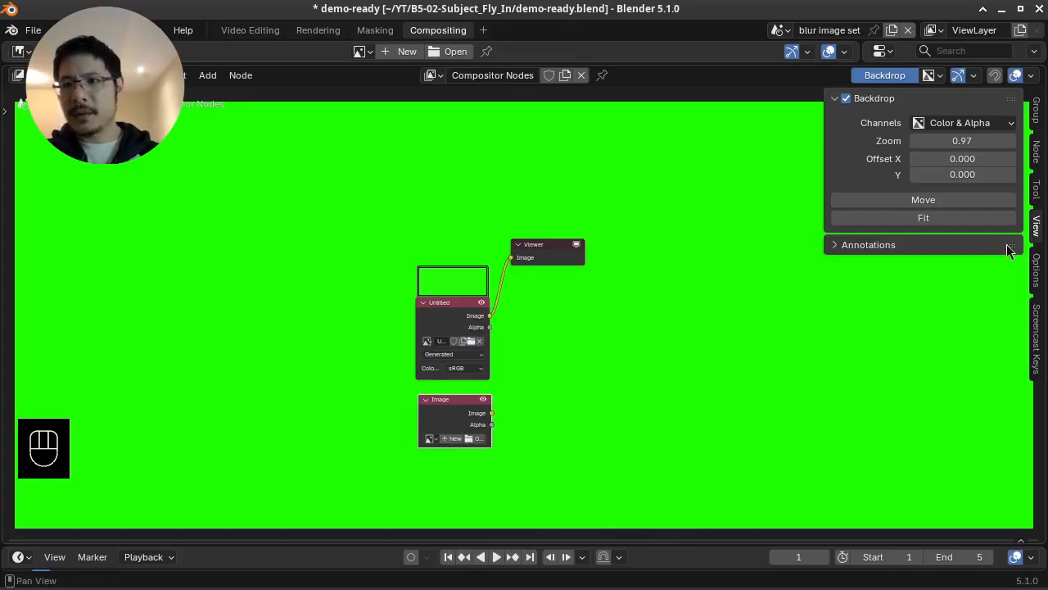
# Load person2050.png from the /ramdisk folder into the new Image node and connect its image output to the Viewer.
pyautogui.click(1035, 160)
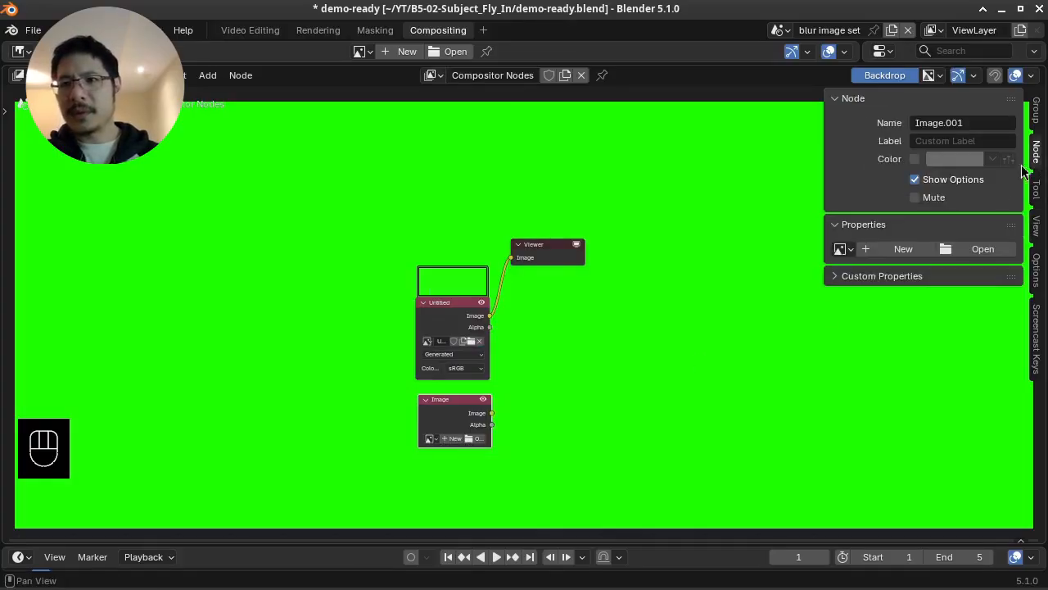
pyautogui.click(983, 249)
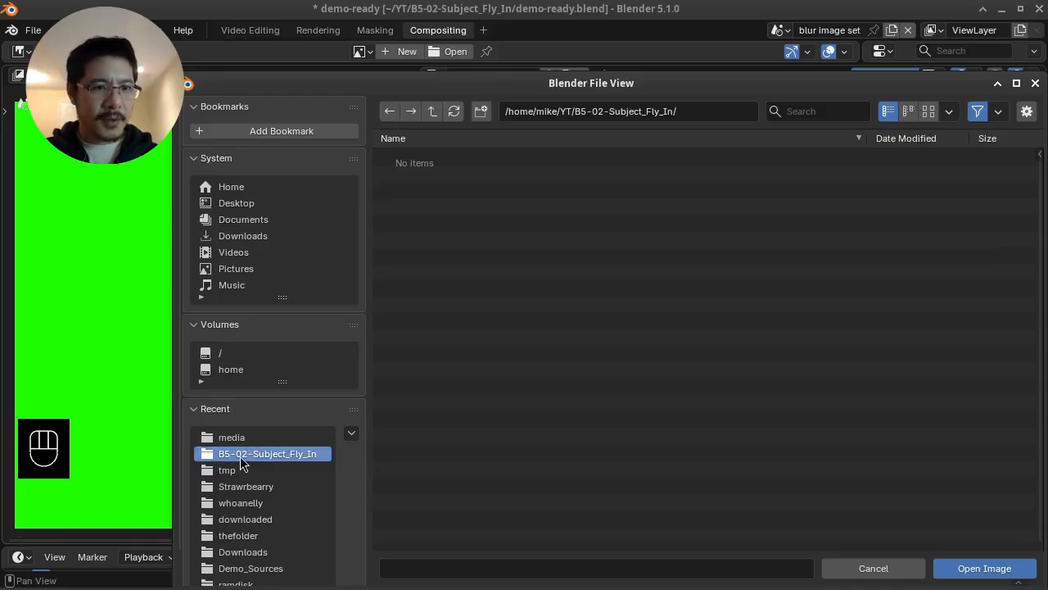
pyautogui.click(245, 355)
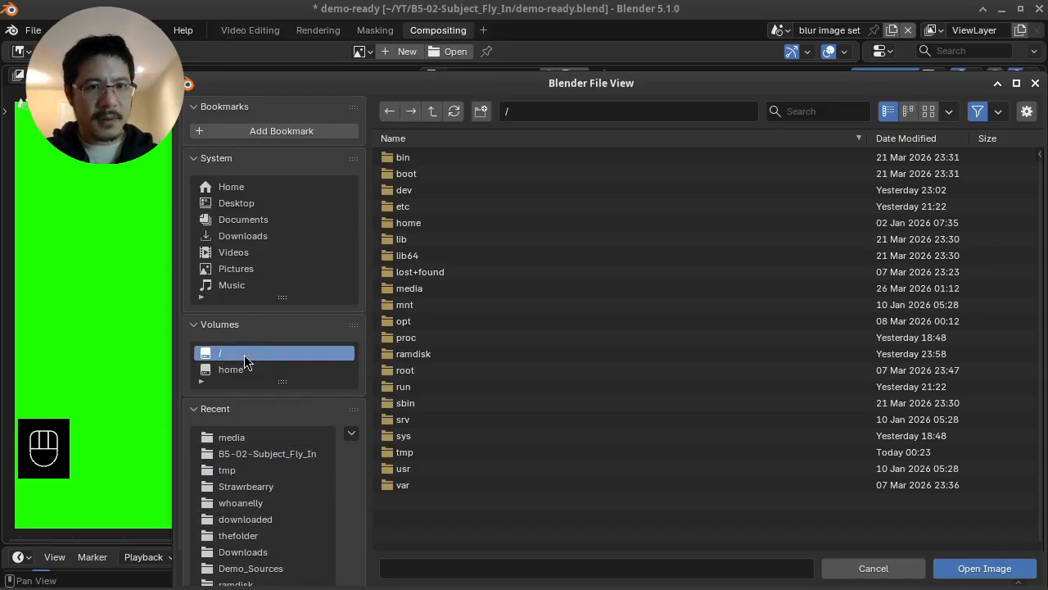
pyautogui.doubleClick(414, 354)
pyautogui.click(427, 173)
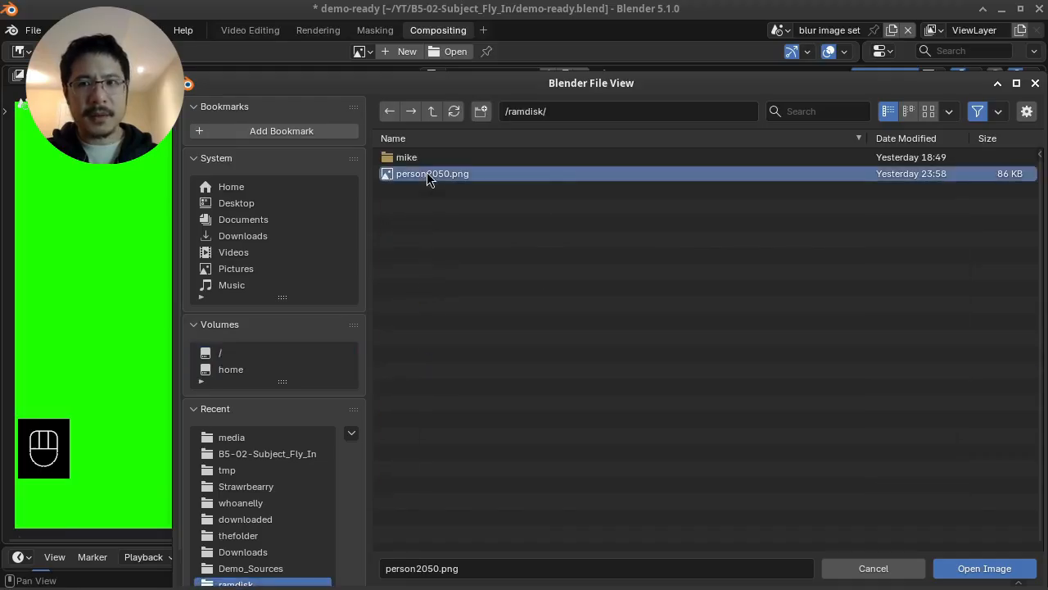
pyautogui.doubleClick(426, 173)
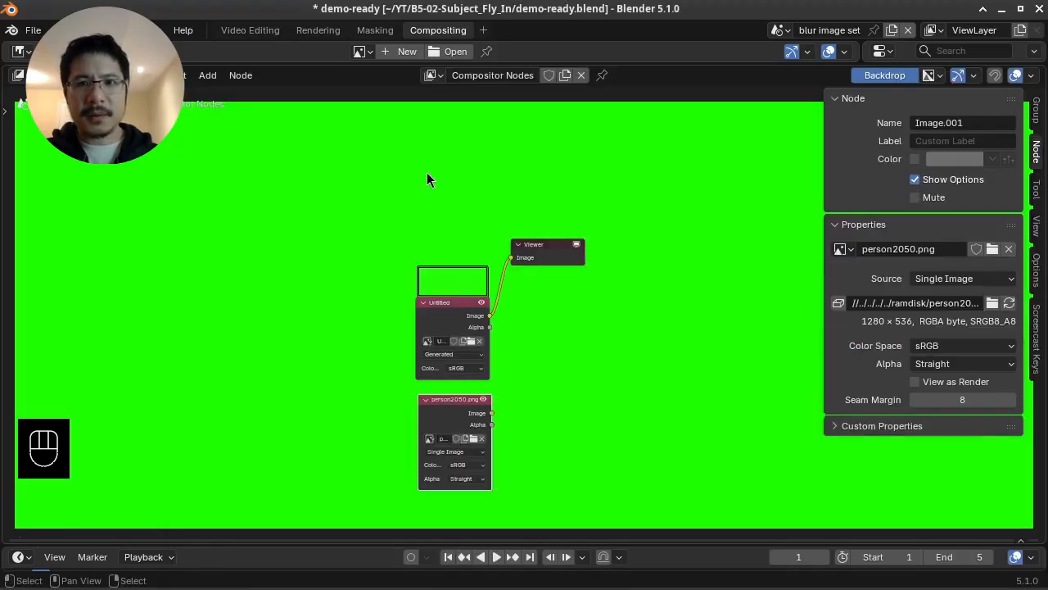
pyautogui.keyDown('ctrl'); pyautogui.keyDown('shift'); pyautogui.click(443, 420); pyautogui.keyUp('shift'); pyautogui.keyUp('ctrl')
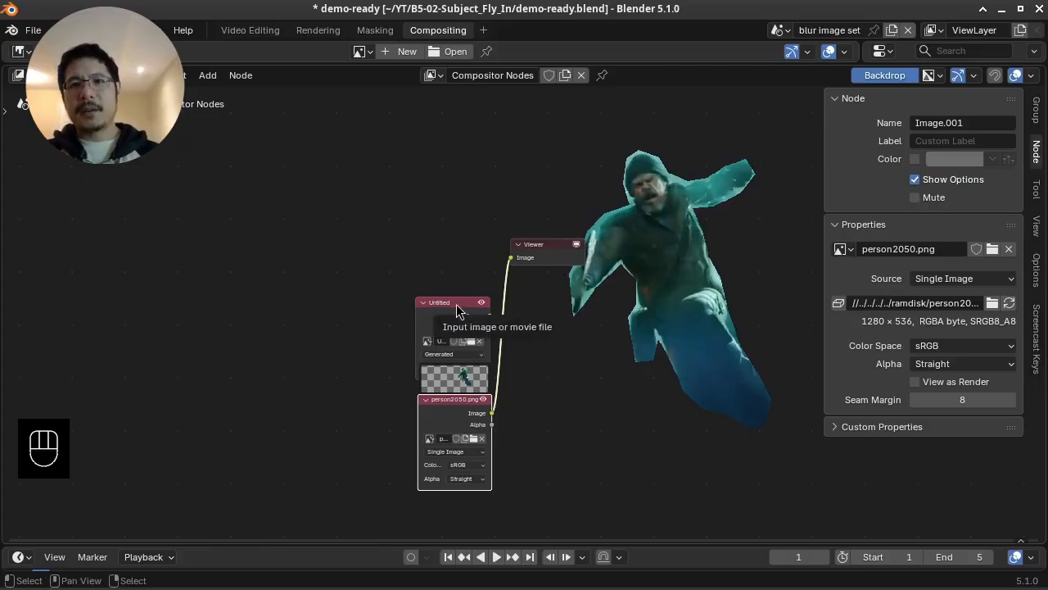
pyautogui.press('Escape')
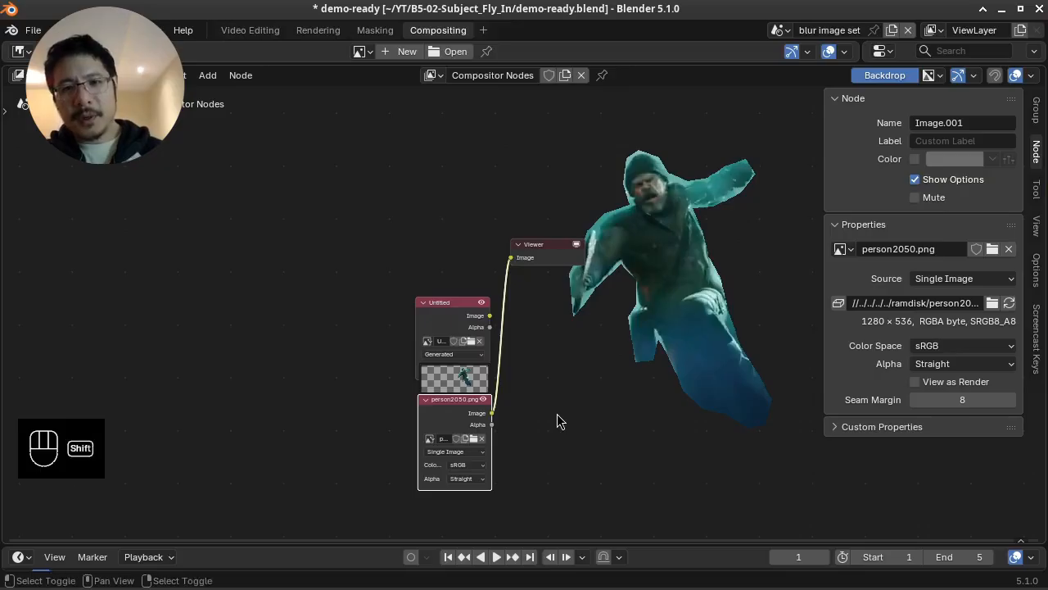
# Insert a Translate node between the person2050.png node and the Viewer, and rearrange both nodes to leave room.
pyautogui.hotkey('shift', 'a')
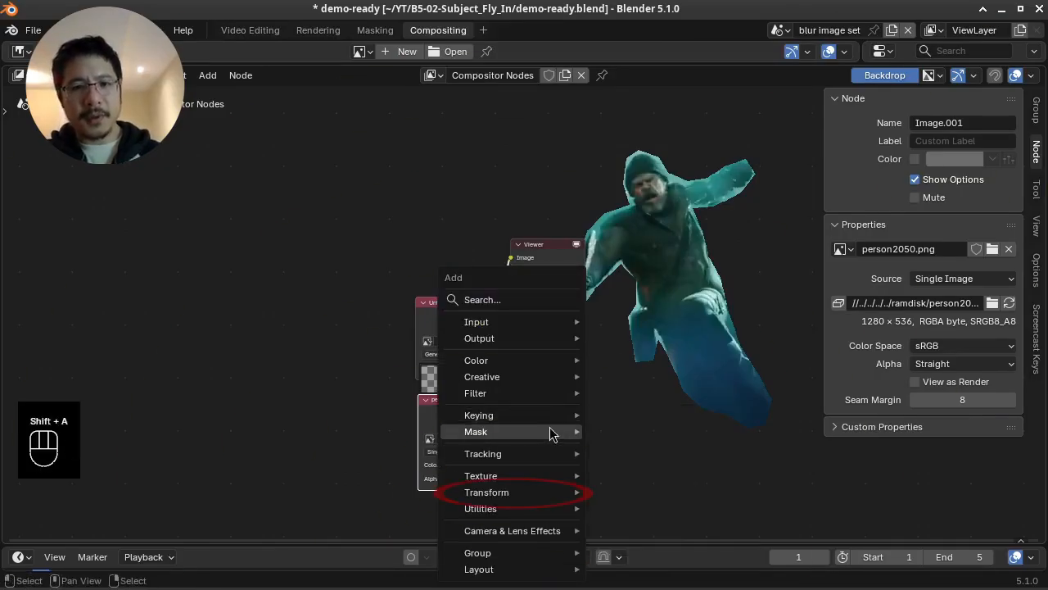
pyautogui.moveTo(527, 482)
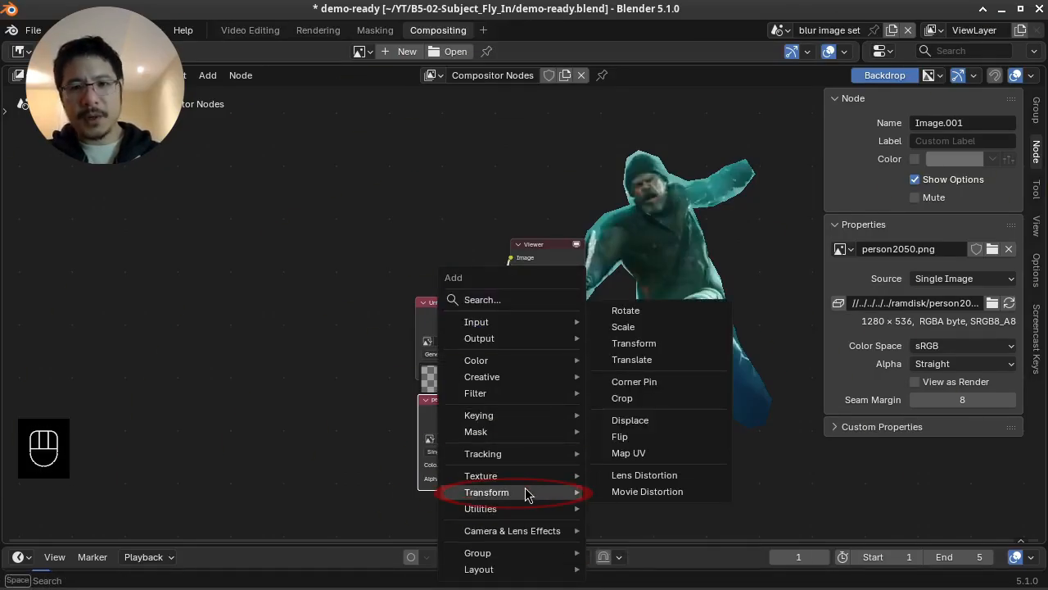
pyautogui.click(660, 361)
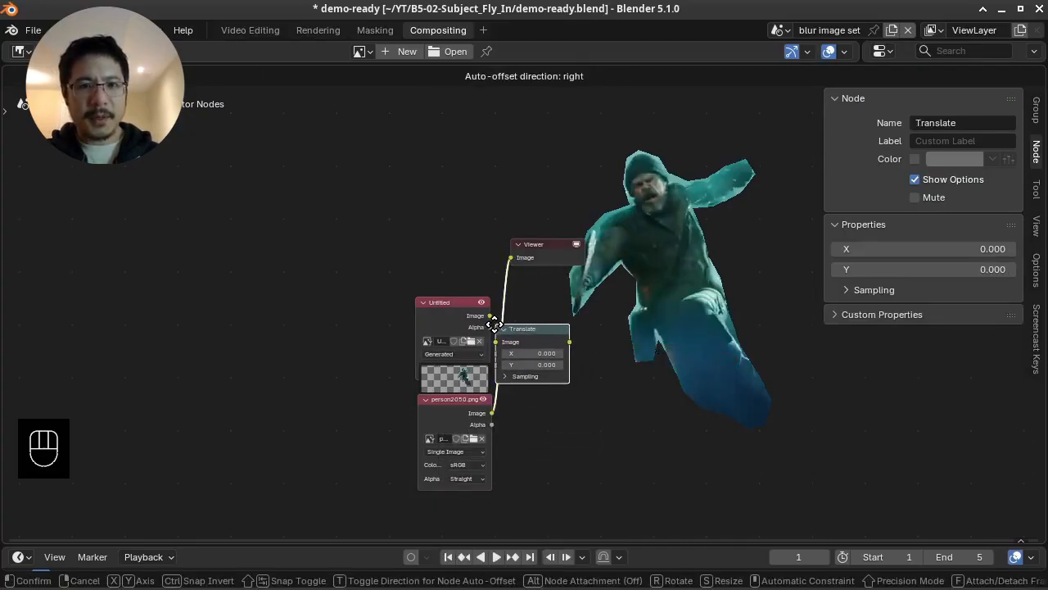
pyautogui.click(492, 323)
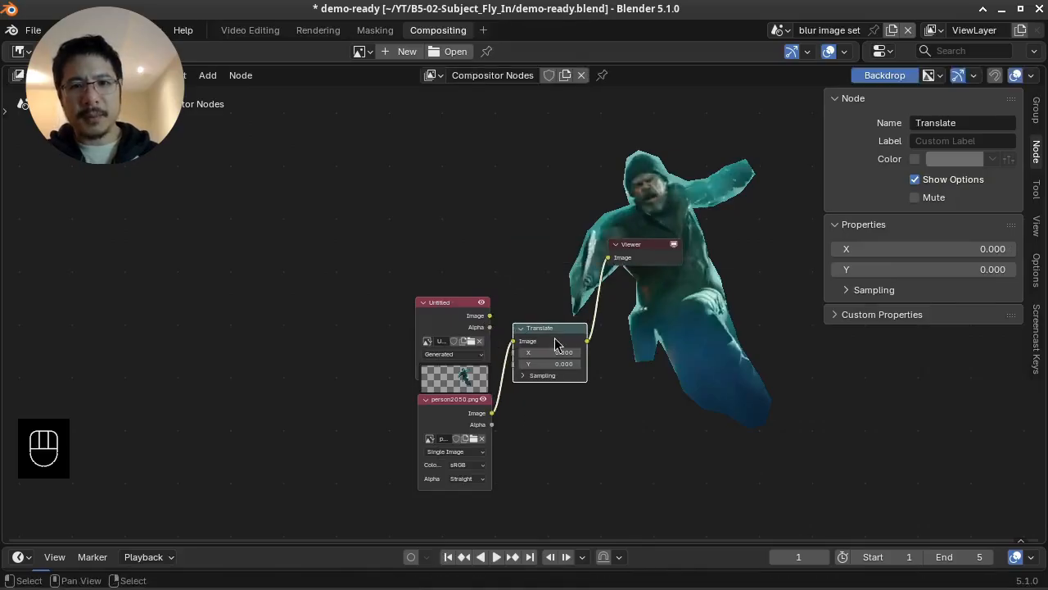
pyautogui.moveTo(555, 334); pyautogui.dragTo(558, 389)
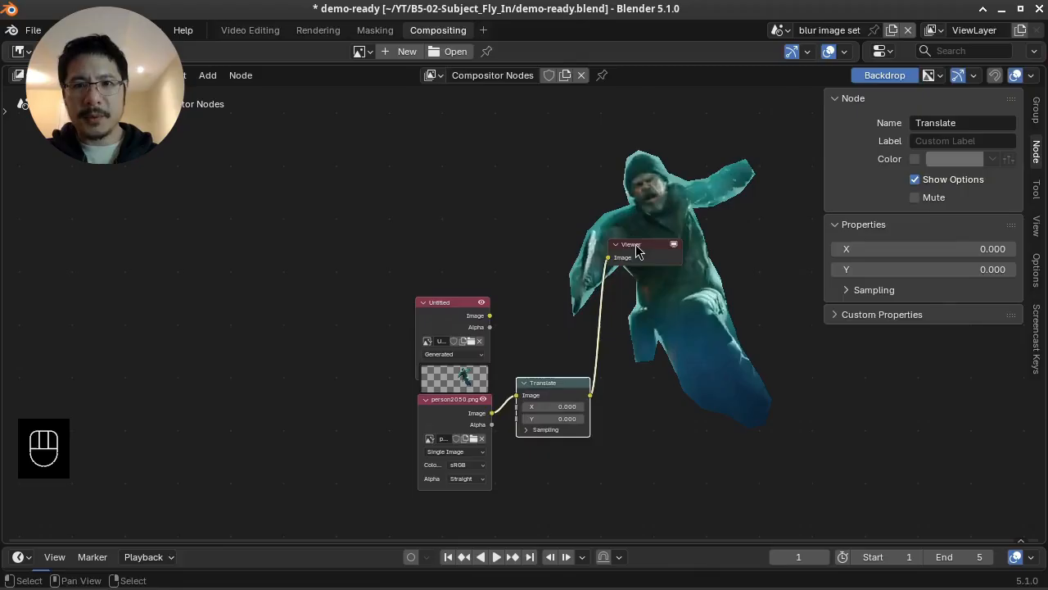
pyautogui.moveTo(637, 250); pyautogui.dragTo(678, 280)
# Keyframe the Translate node's X value of 0 at frame 5 and return to frame 1.
pyautogui.click(555, 391)
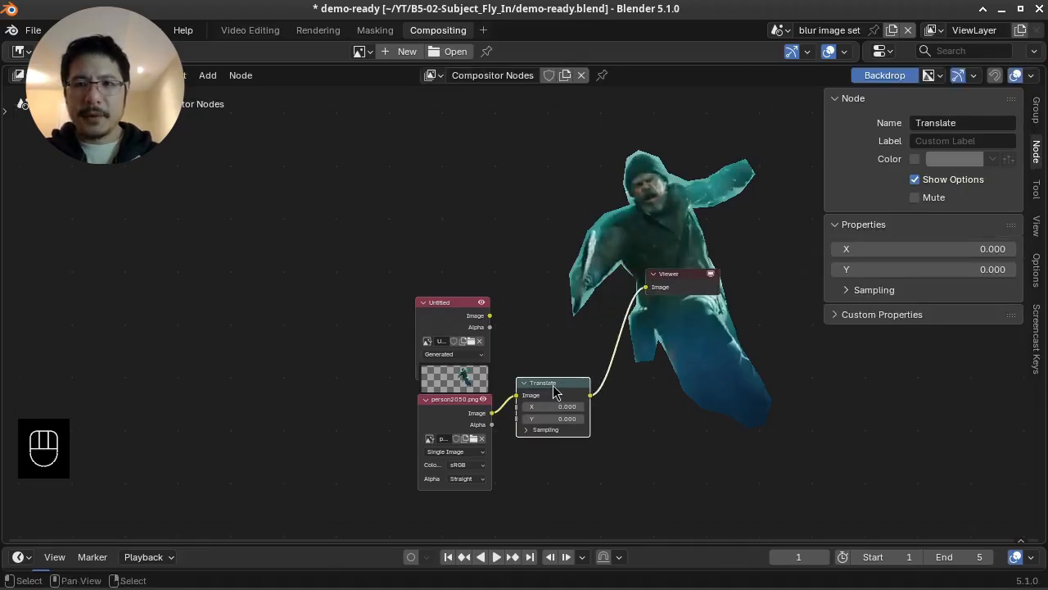
pyautogui.click(530, 556)
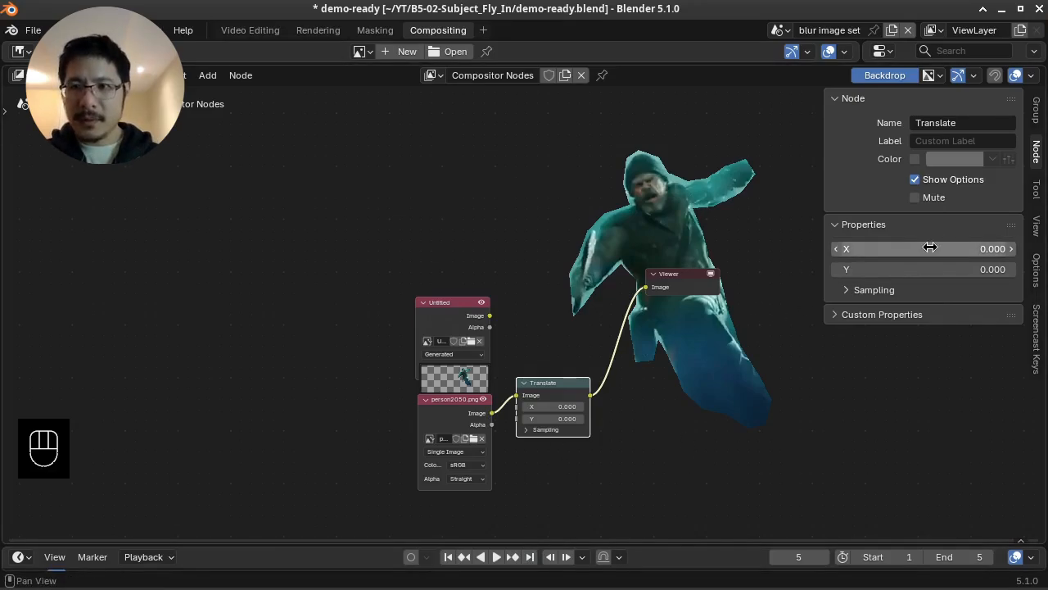
pyautogui.press('i')
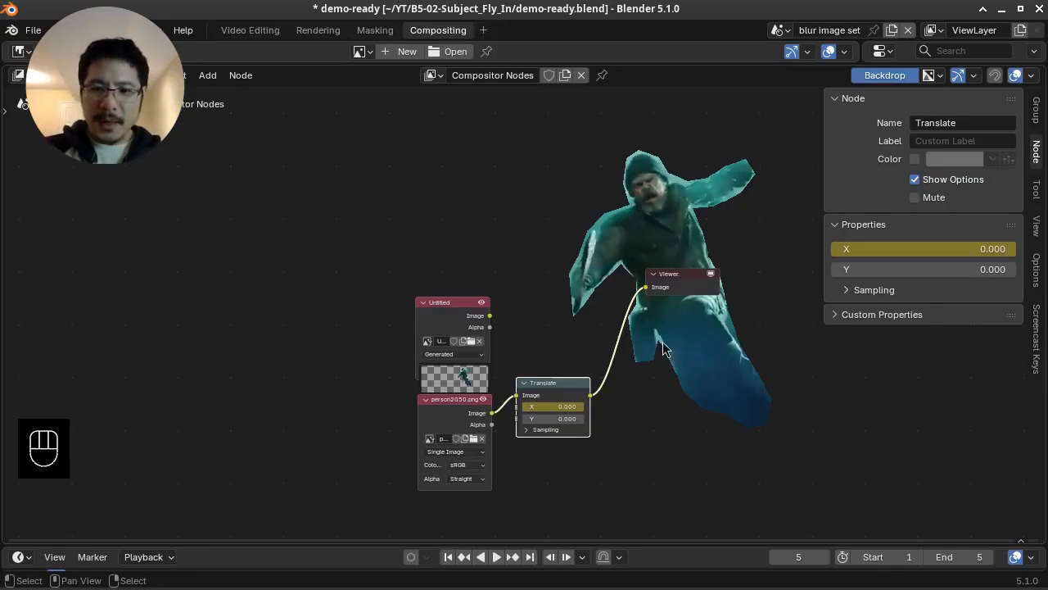
pyautogui.click(447, 559)
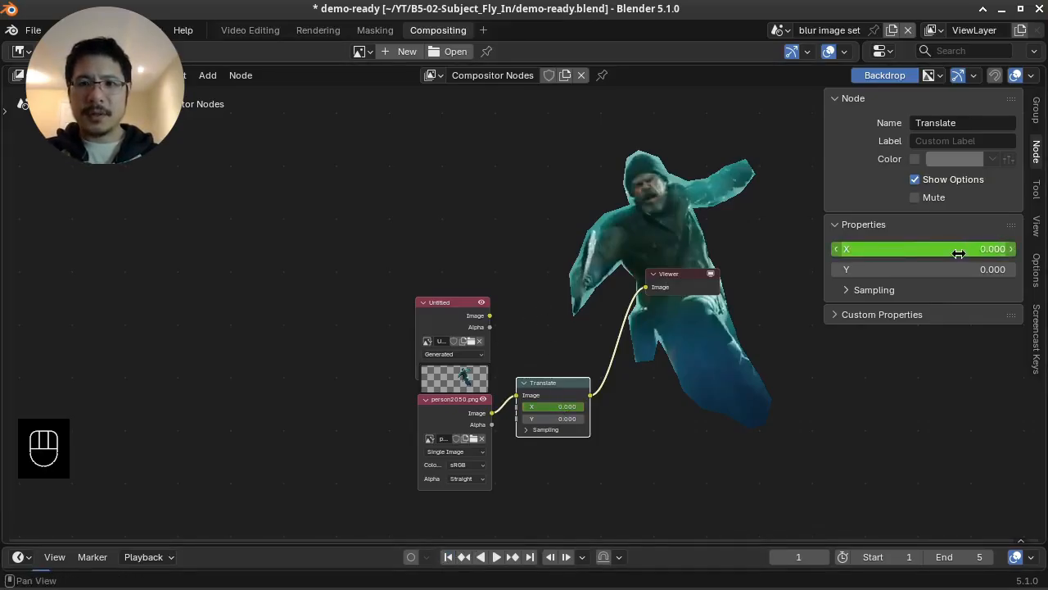
# Set the Translate node's X value to -800 at frame 1 without keyframing it.
pyautogui.moveTo(958, 254)
pyautogui.mouseDown()
pyautogui.moveTo(946, 254)
pyautogui.moveTo(961, 262)
pyautogui.moveTo(975, 247)
pyautogui.moveTo(915, 261)
pyautogui.moveTo(950, 245)
pyautogui.mouseUp()
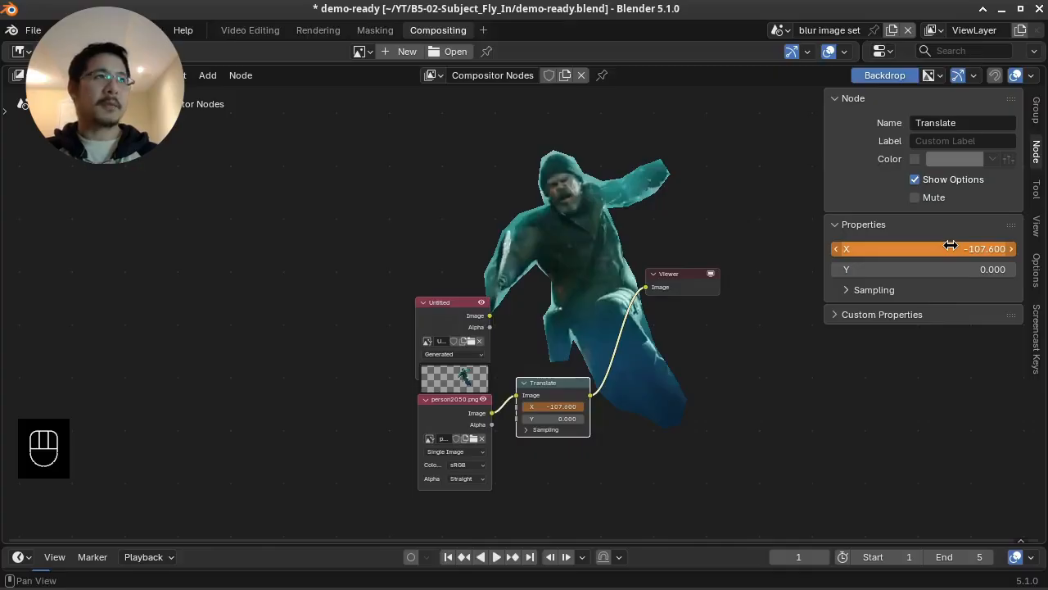
pyautogui.click(950, 245)
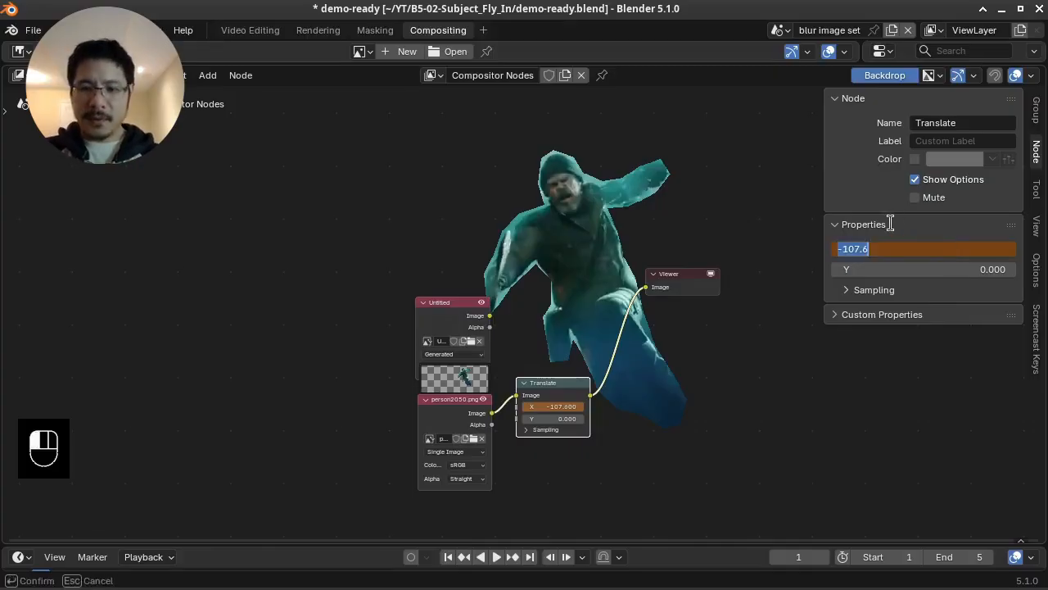
pyautogui.write('-')
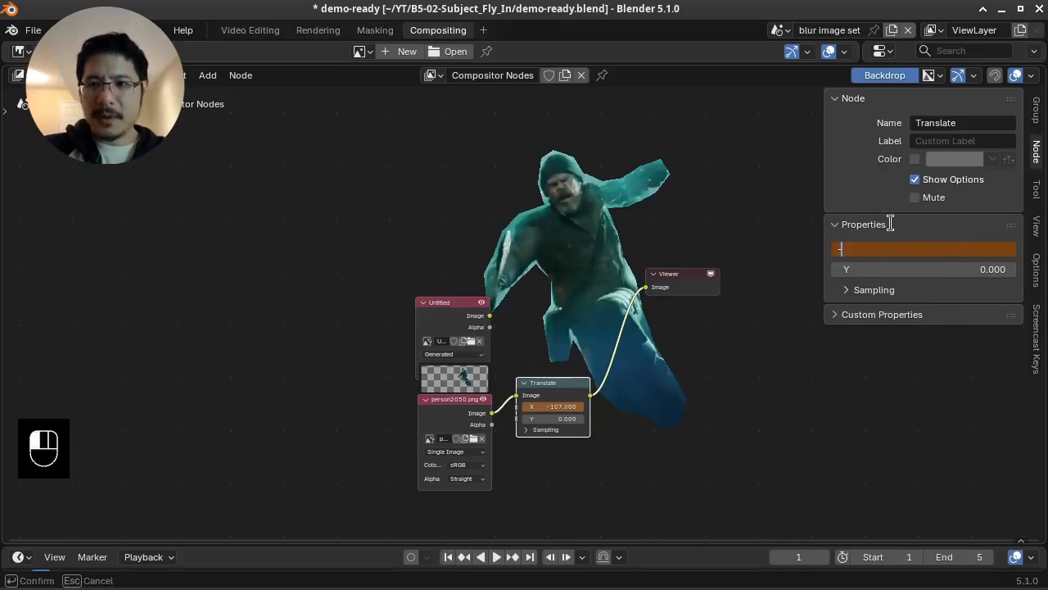
pyautogui.write('800')
pyautogui.press('Return')
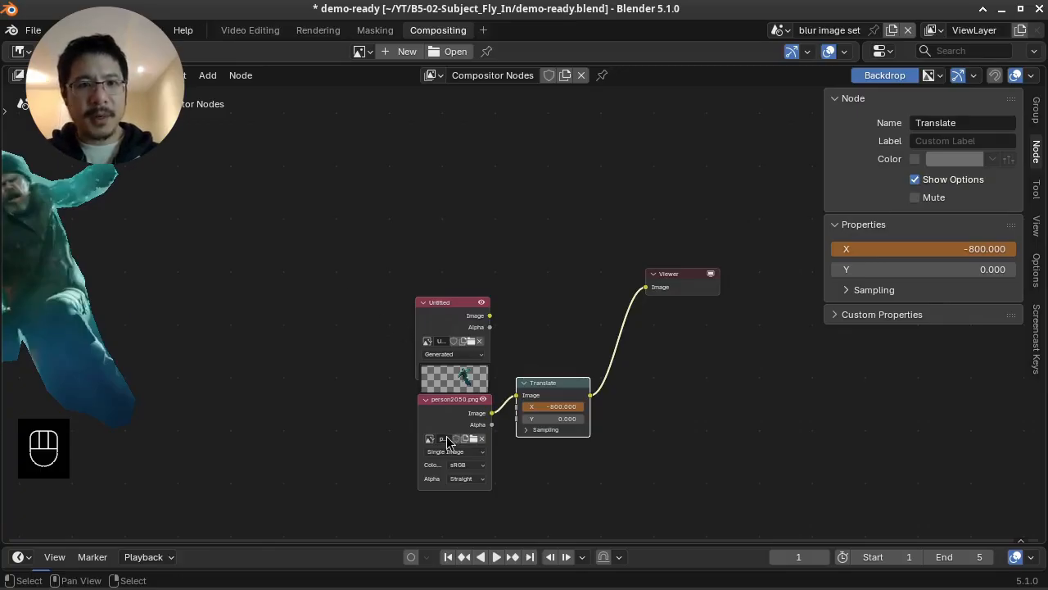
# Preview the green Untitled image and the Translate output in turn, and insert an Alpha Over node between Translate and the Viewer.
pyautogui.keyDown('ctrl'); pyautogui.keyDown('shift'); pyautogui.click(434, 324); pyautogui.keyUp('shift'); pyautogui.keyUp('ctrl')
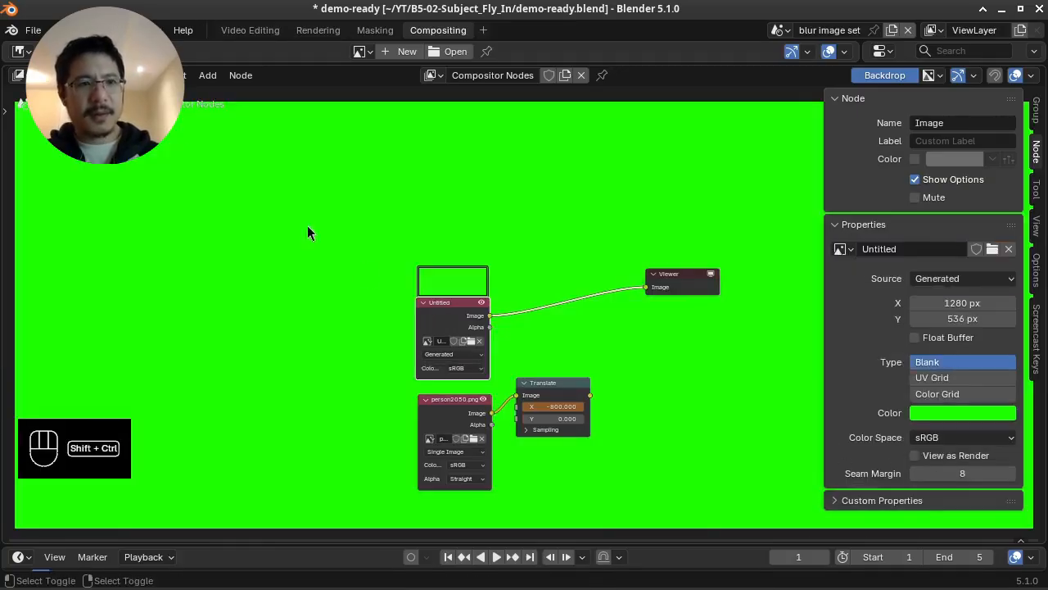
pyautogui.keyDown('ctrl'); pyautogui.keyDown('shift'); pyautogui.click(561, 397); pyautogui.keyUp('shift'); pyautogui.keyUp('ctrl')
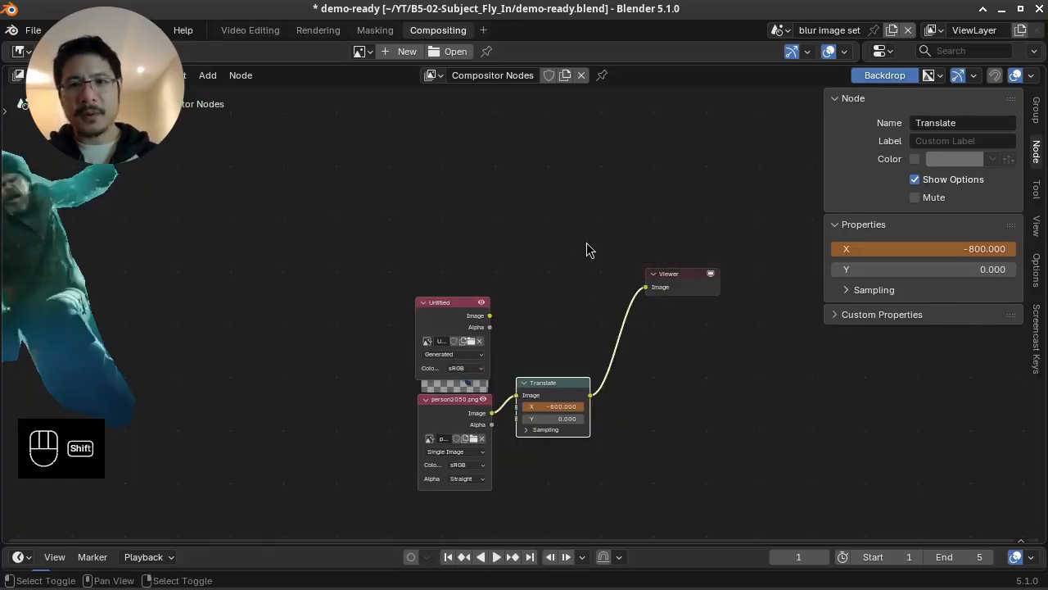
pyautogui.hotkey('shift', 'a')
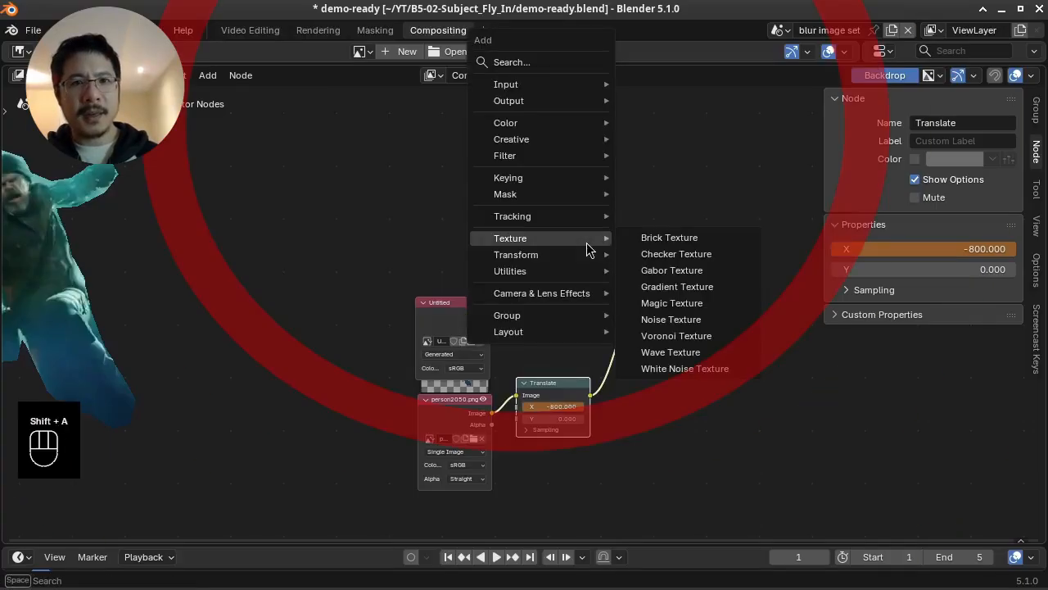
pyautogui.moveTo(556, 125)
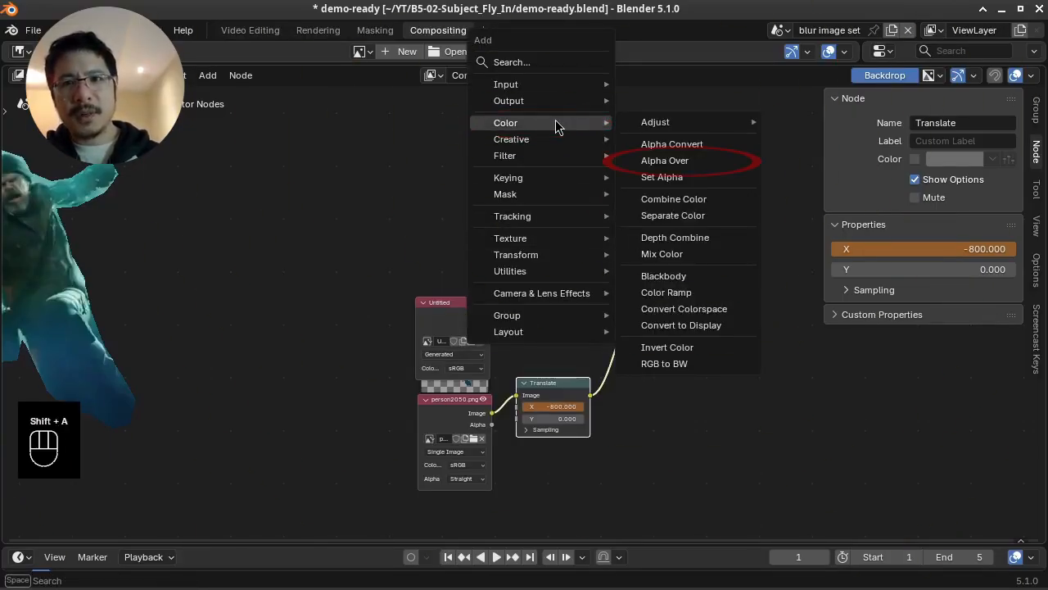
pyautogui.click(673, 160)
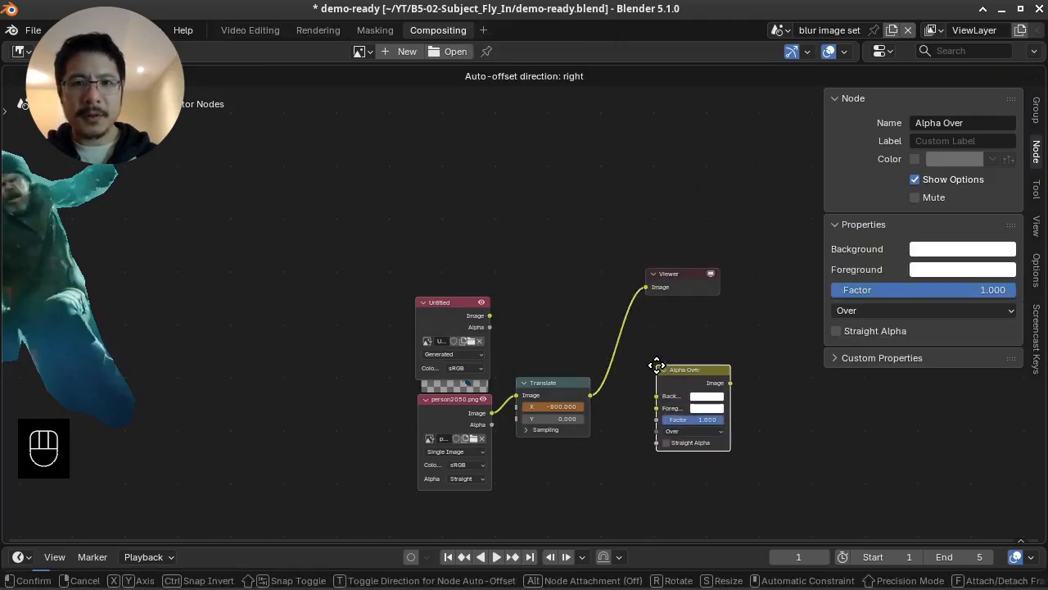
pyautogui.click(605, 308)
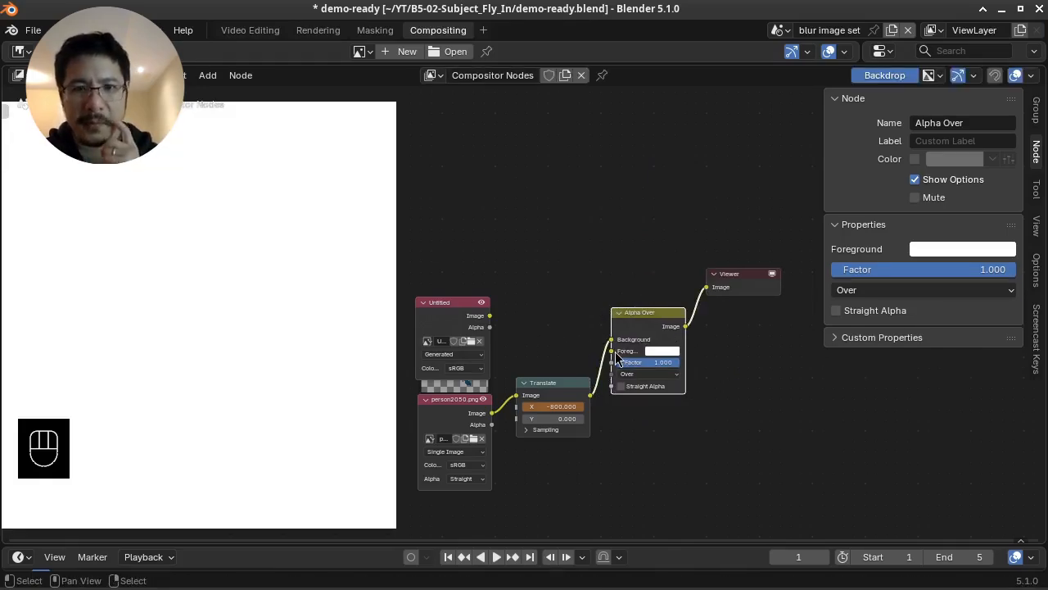
# Move the Translate link to the Alpha Over node's Foreground input and connect the green Untitled image to its Background input.
pyautogui.scroll(2, 585, 385)
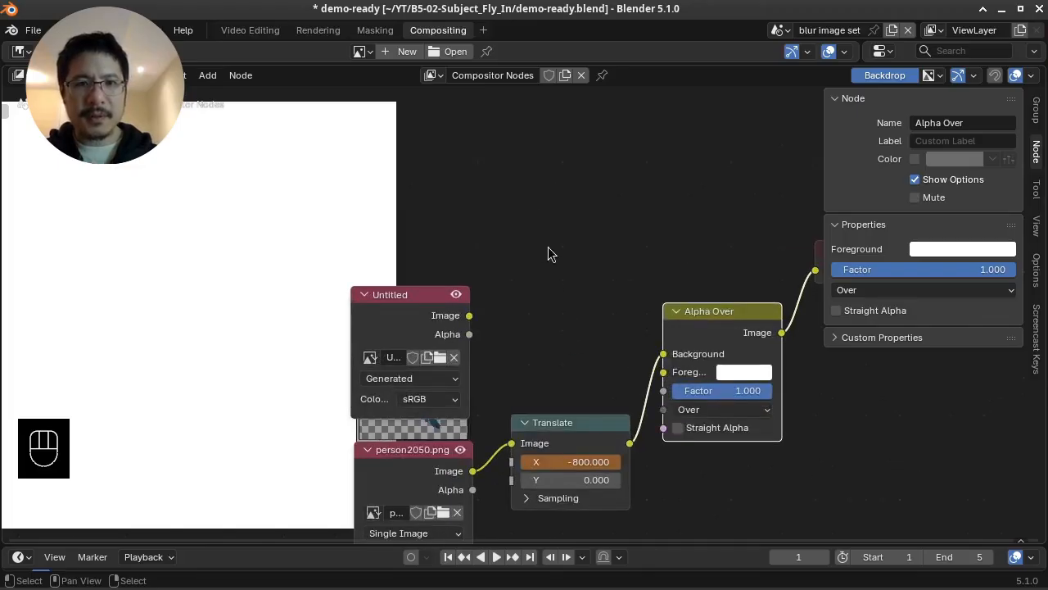
pyautogui.moveTo(576, 340); pyautogui.dragTo(503, 165, button='middle')
pyautogui.moveTo(547, 223); pyautogui.dragTo(560, 264, button='middle')
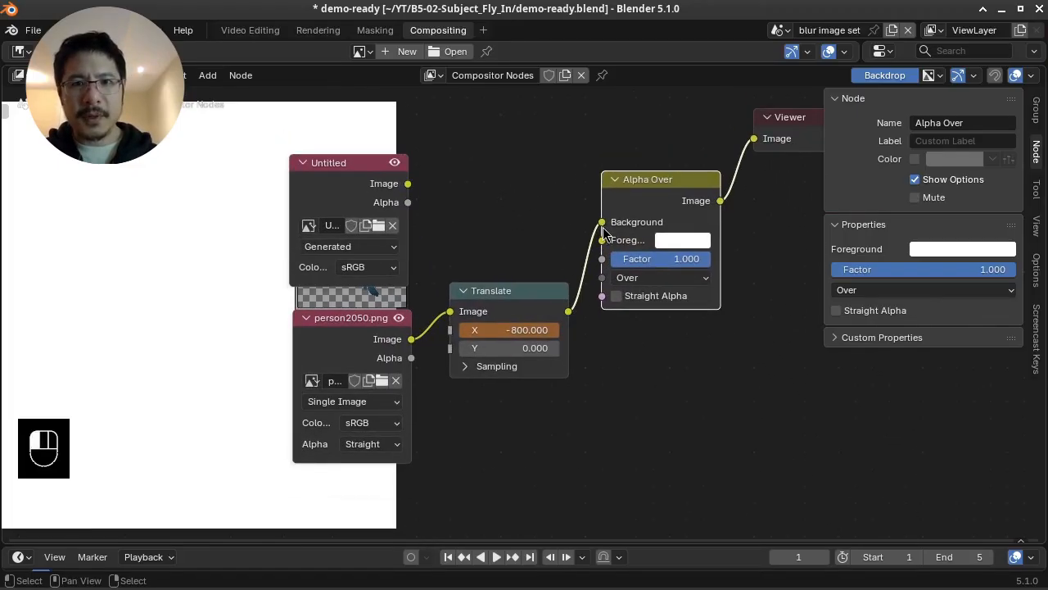
pyautogui.moveTo(604, 224); pyautogui.dragTo(605, 240)
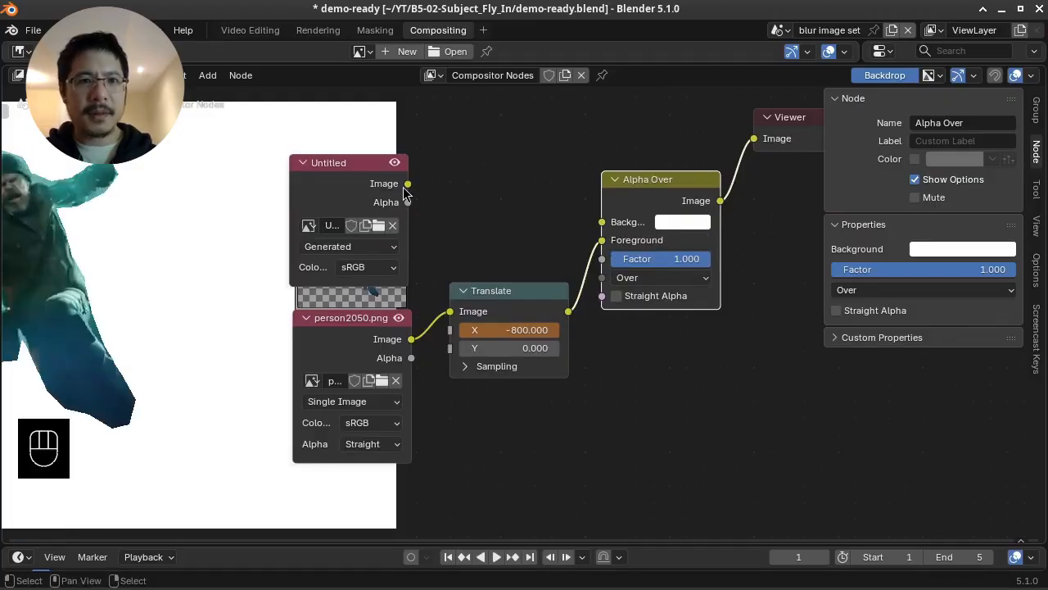
pyautogui.moveTo(408, 183); pyautogui.dragTo(601, 222)
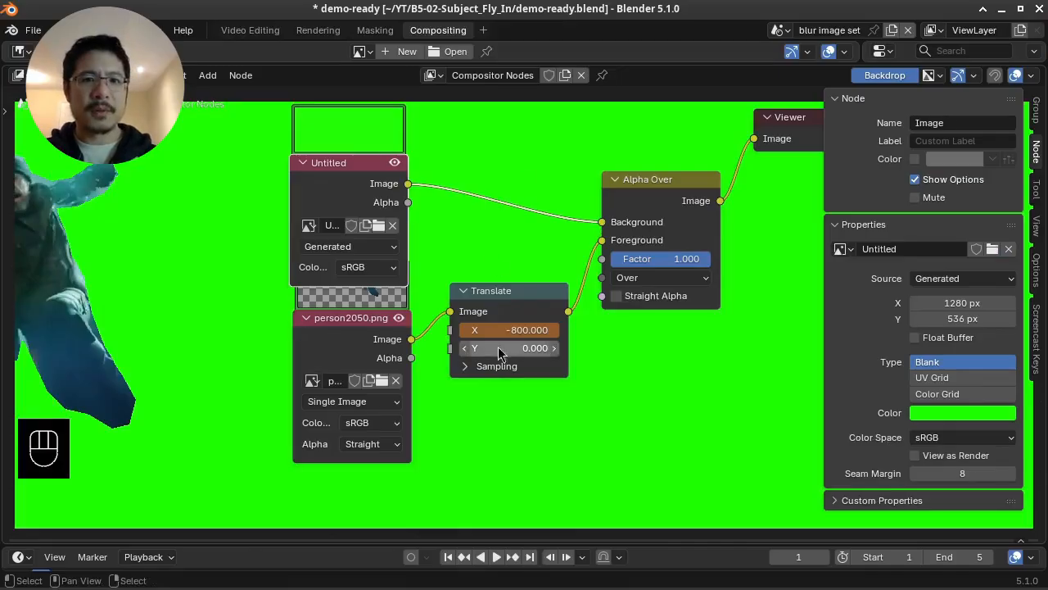
# Try shifting the Translate node's X value to about -812, advance one frame and return to frame 1.
pyautogui.moveTo(522, 328); pyautogui.dragTo(485, 368)
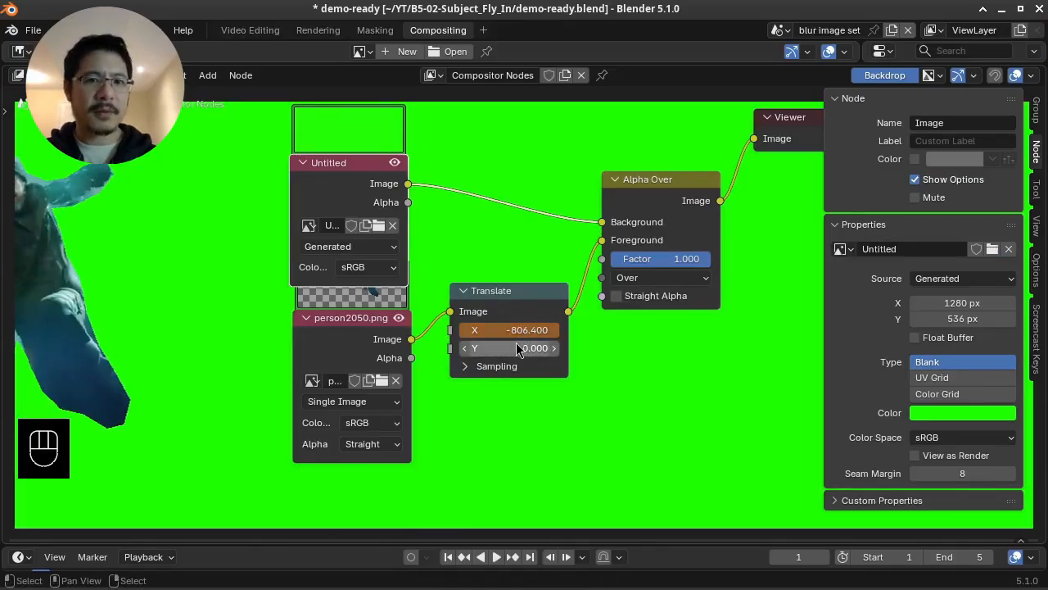
pyautogui.moveTo(517, 328); pyautogui.dragTo(528, 330)
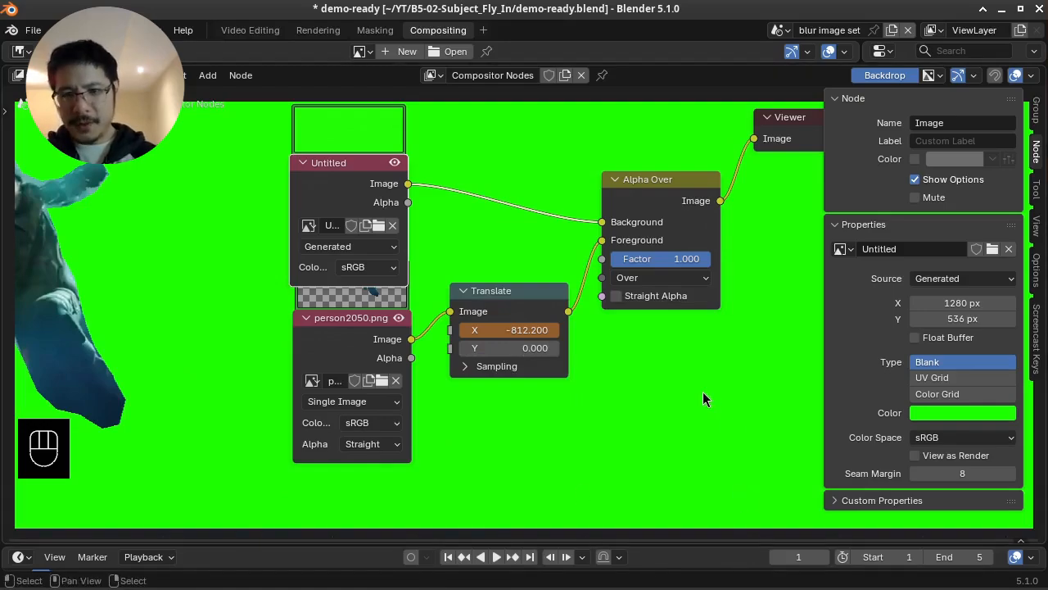
pyautogui.press('Right')
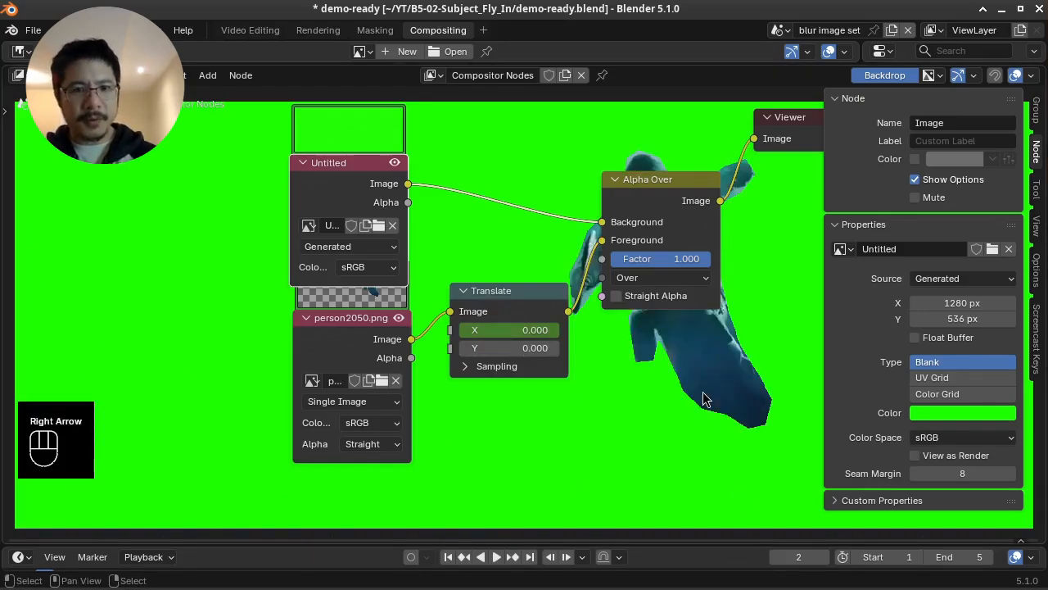
pyautogui.press('Left')
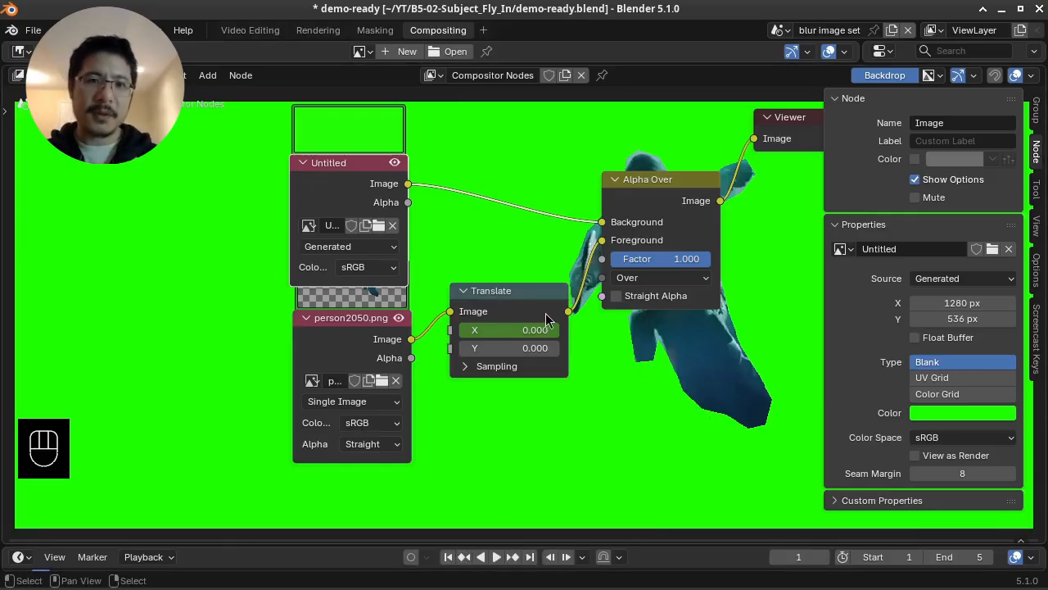
# Set the Translate node's X value to -800 at frame 1 and keyframe it.
pyautogui.click(532, 329)
pyautogui.press('BackSpace')
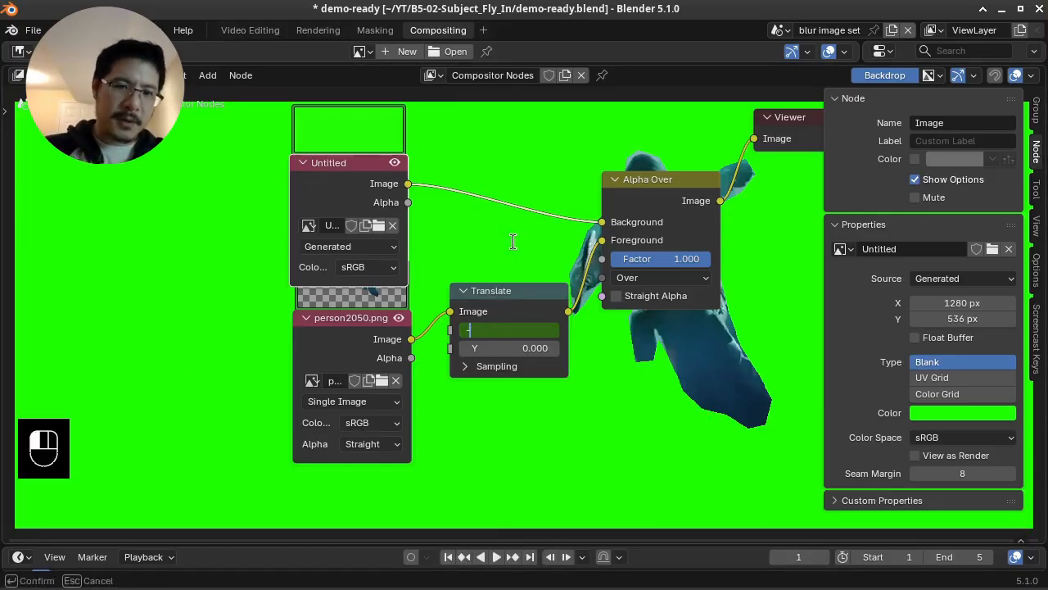
pyautogui.write('-800')
pyautogui.click(514, 250)
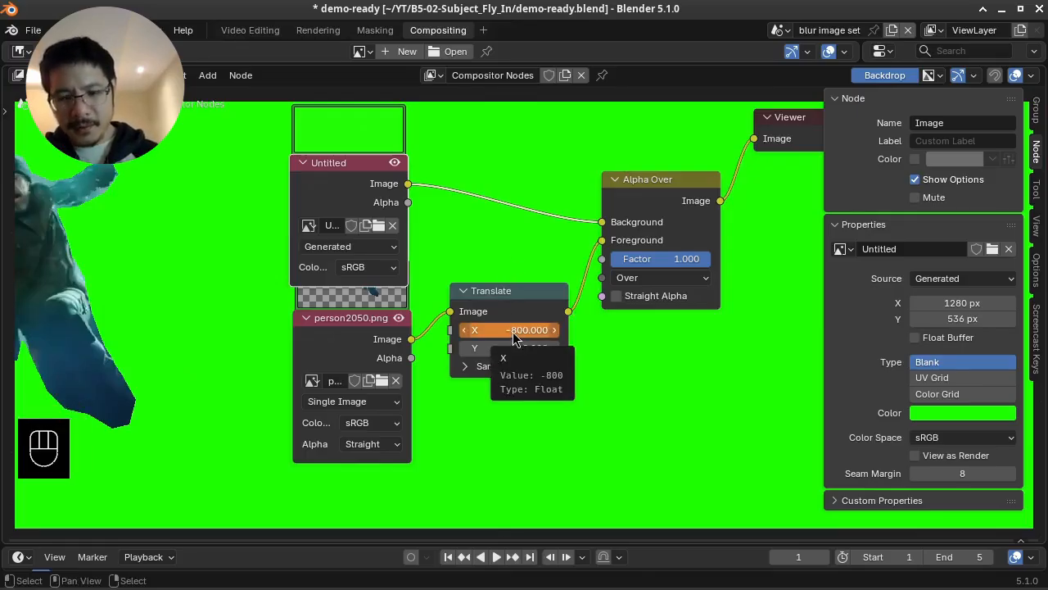
pyautogui.press('i')
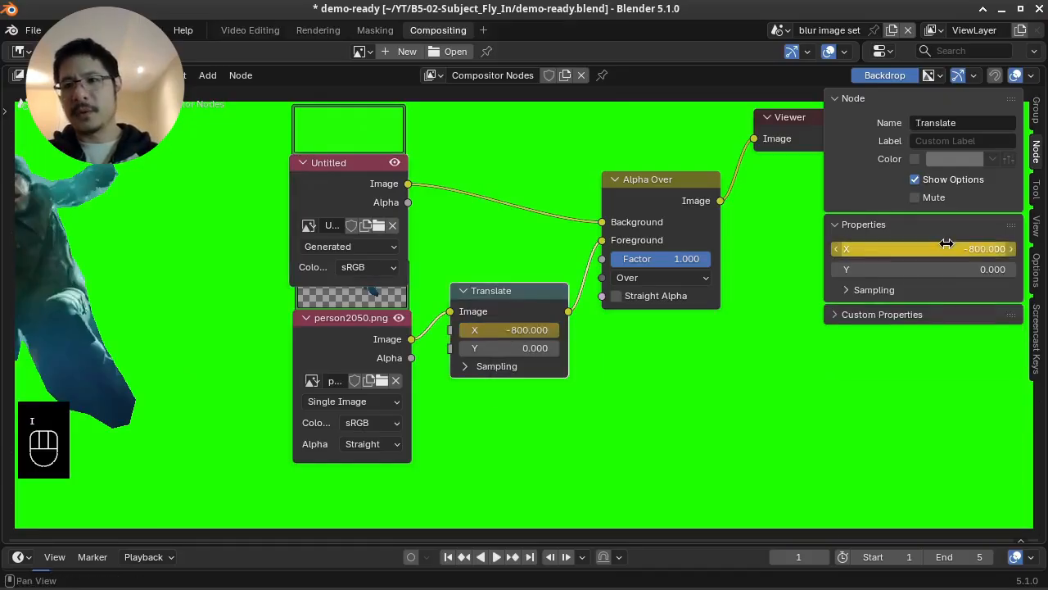
pyautogui.press('i')
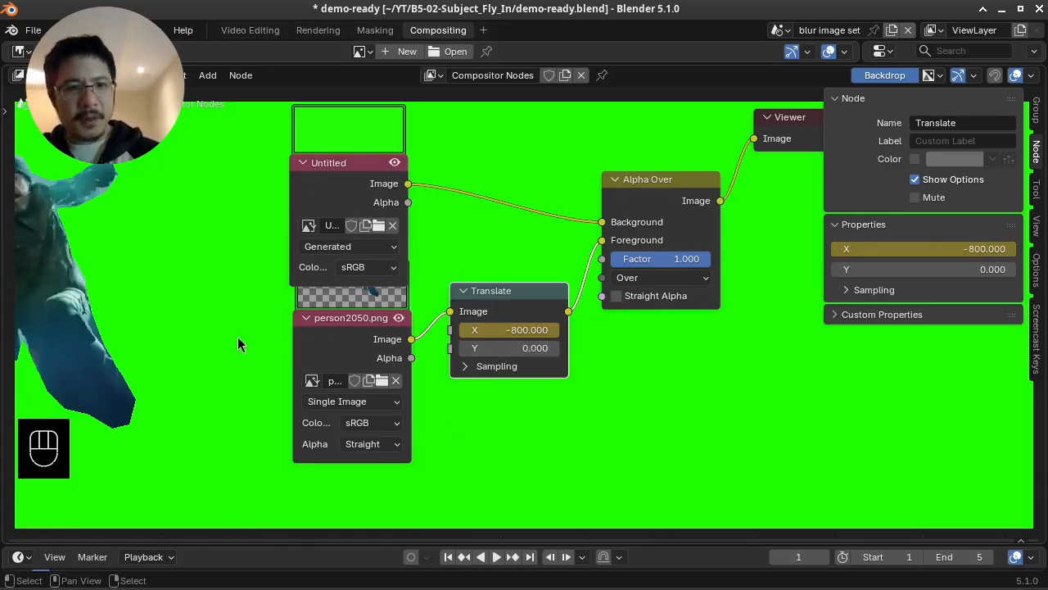
# Step forward through the frames to check the cutout's movement between the two X keyframes.
pyautogui.press('Right')
pyautogui.press('Right')
pyautogui.press('Right')
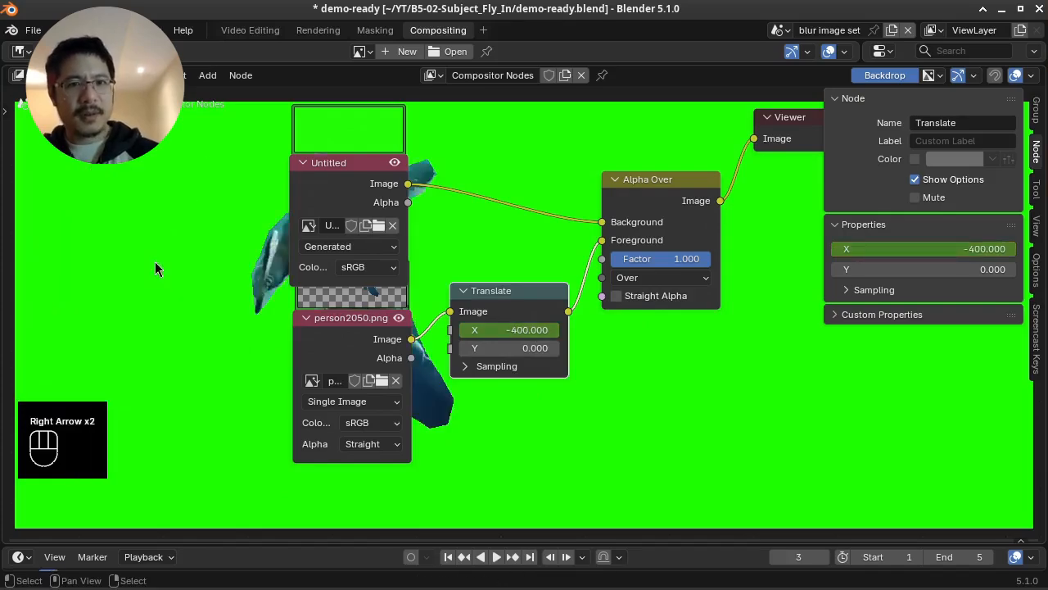
pyautogui.press('Right')
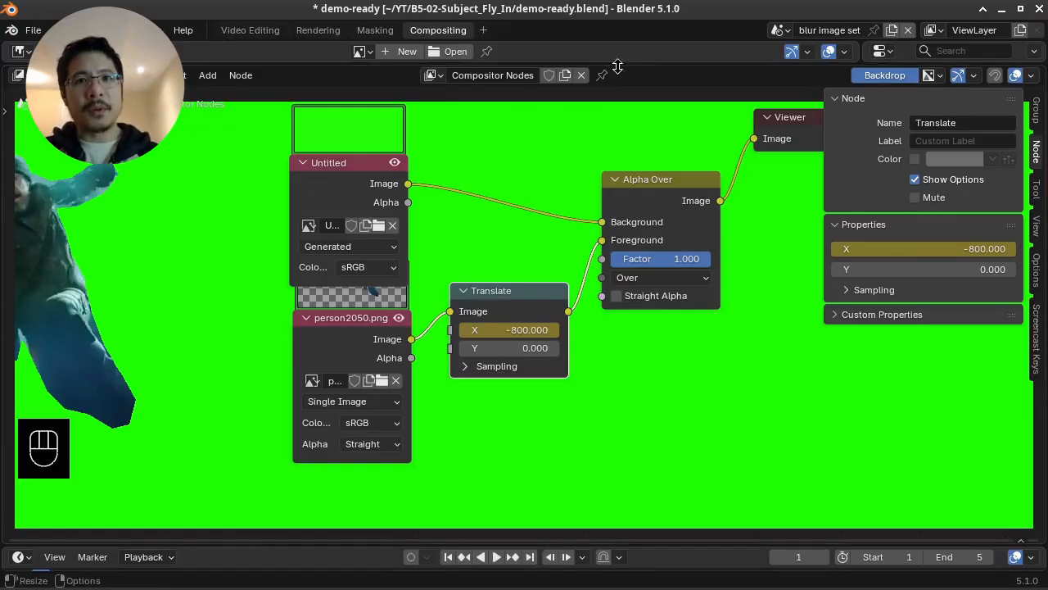
# Switch the enlarged upper area to the Graph Editor, raise the frame 1 keyframe's outgoing handle for a faster start, and re-enlarge the compositor.
pyautogui.moveTo(658, 62); pyautogui.dragTo(533, 287)
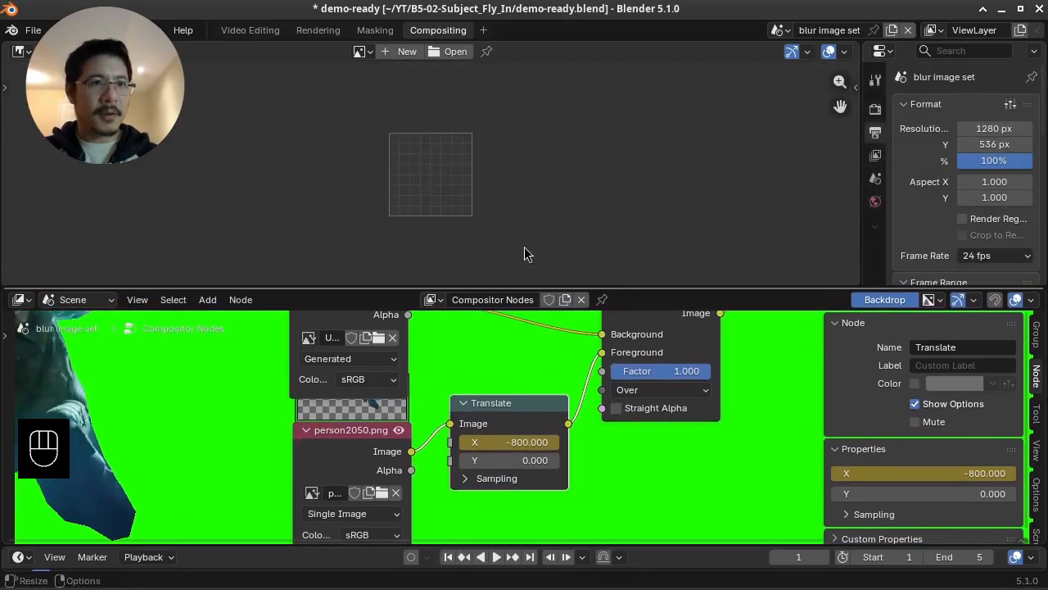
pyautogui.click(19, 52)
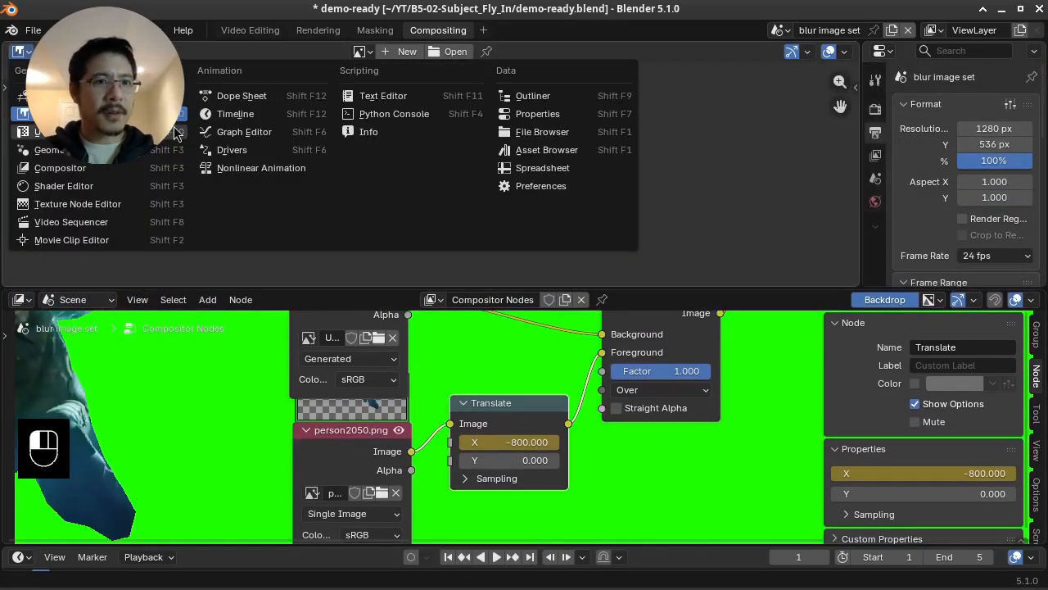
pyautogui.click(237, 132)
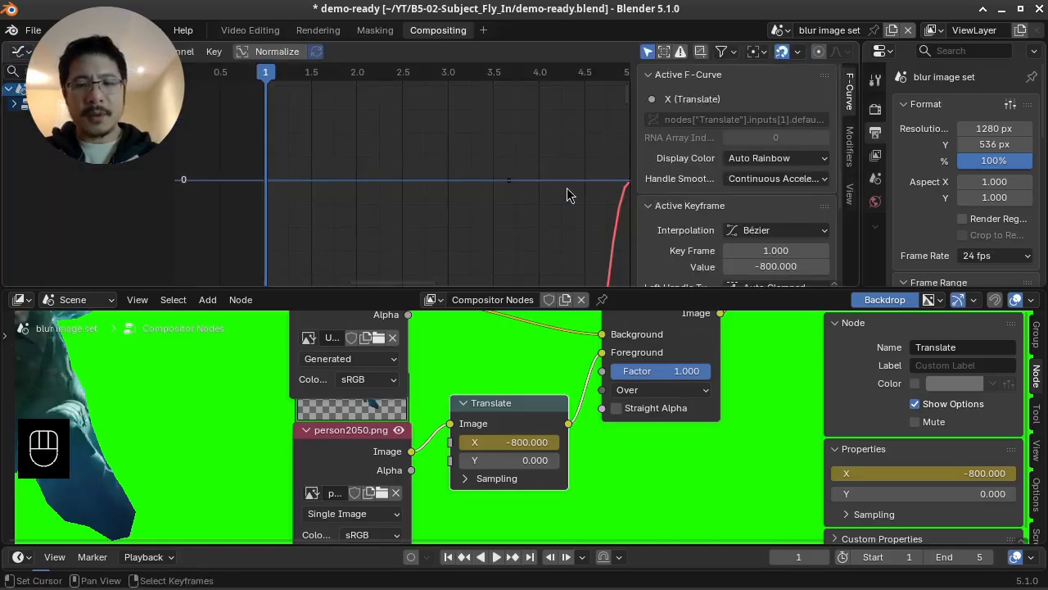
pyautogui.press('Home')
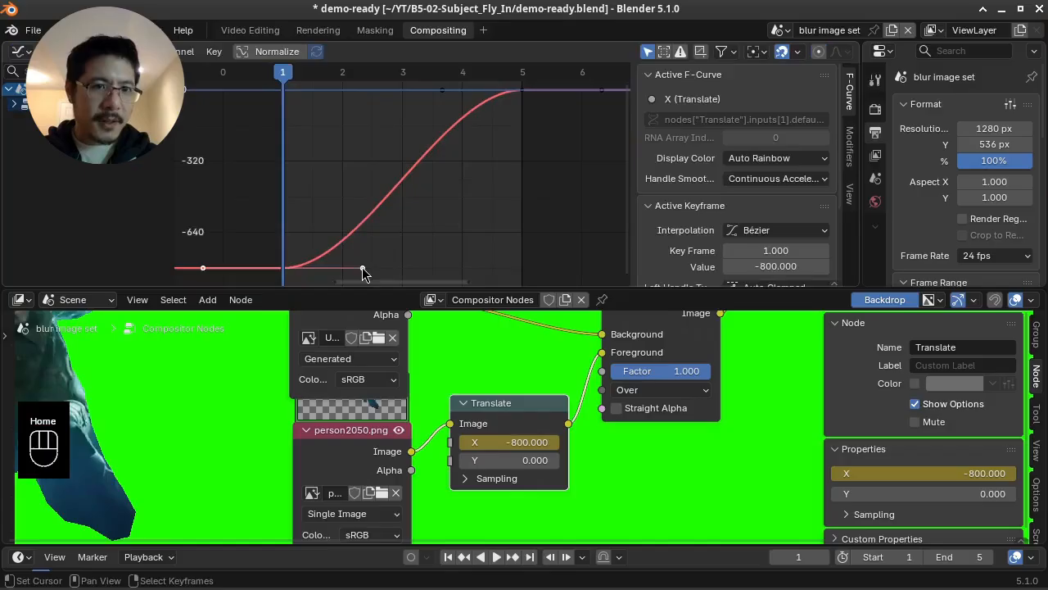
pyautogui.moveTo(362, 265); pyautogui.dragTo(335, 210)
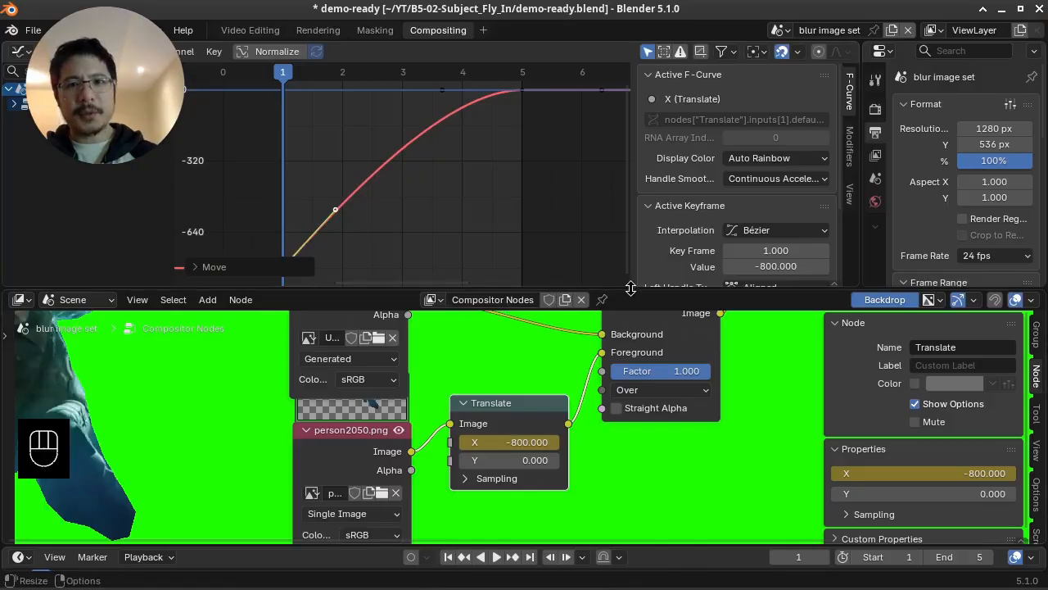
pyautogui.moveTo(632, 286); pyautogui.dragTo(623, 66)
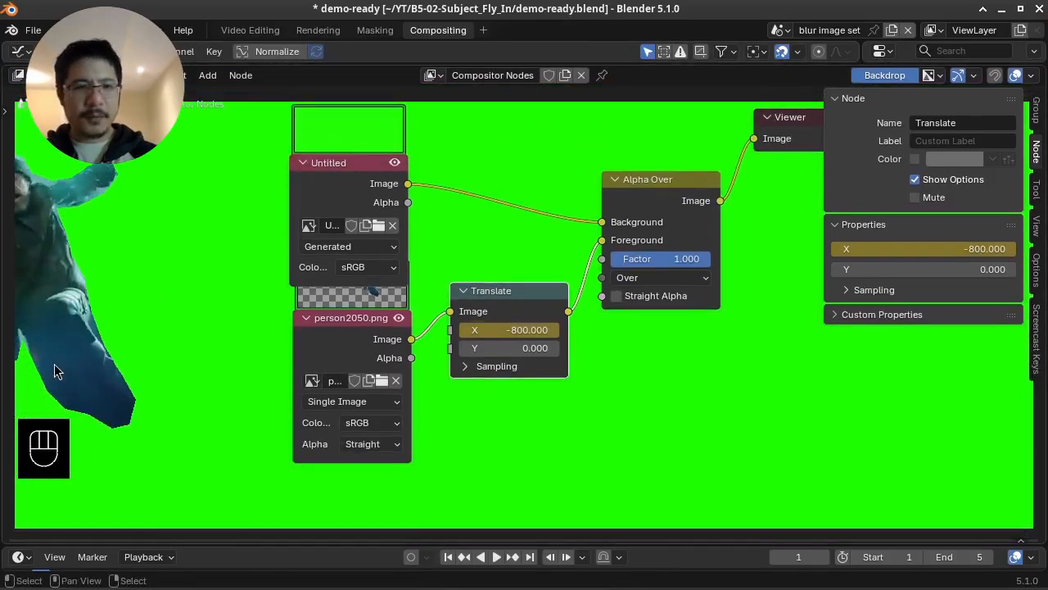
# Step through frames 2 to 5 to review the adjusted fly-in easing, and return to frame 1.
pyautogui.press('Right')
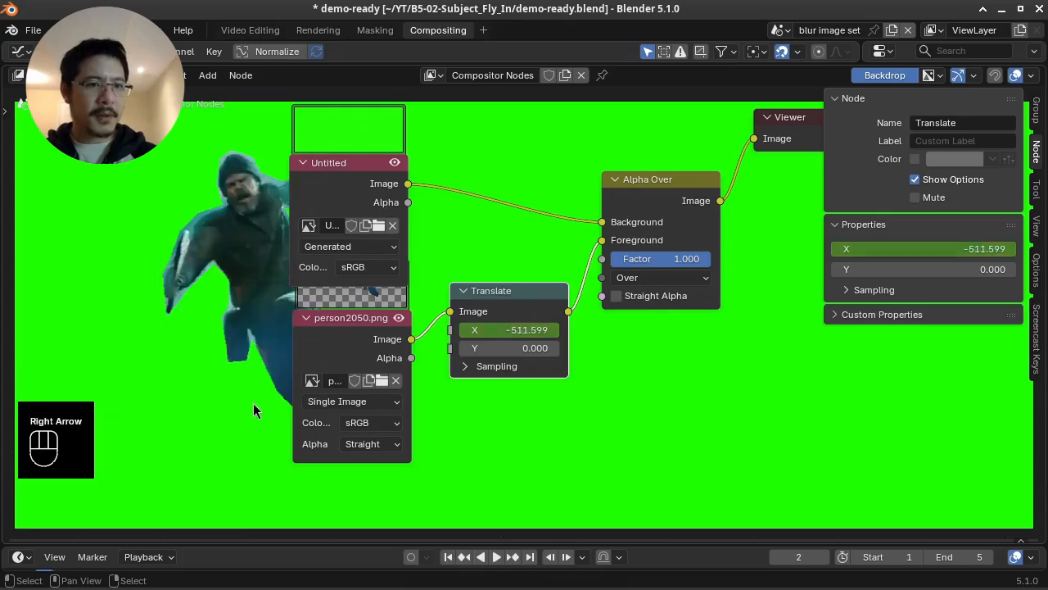
pyautogui.scroll(-4, 310, 384)
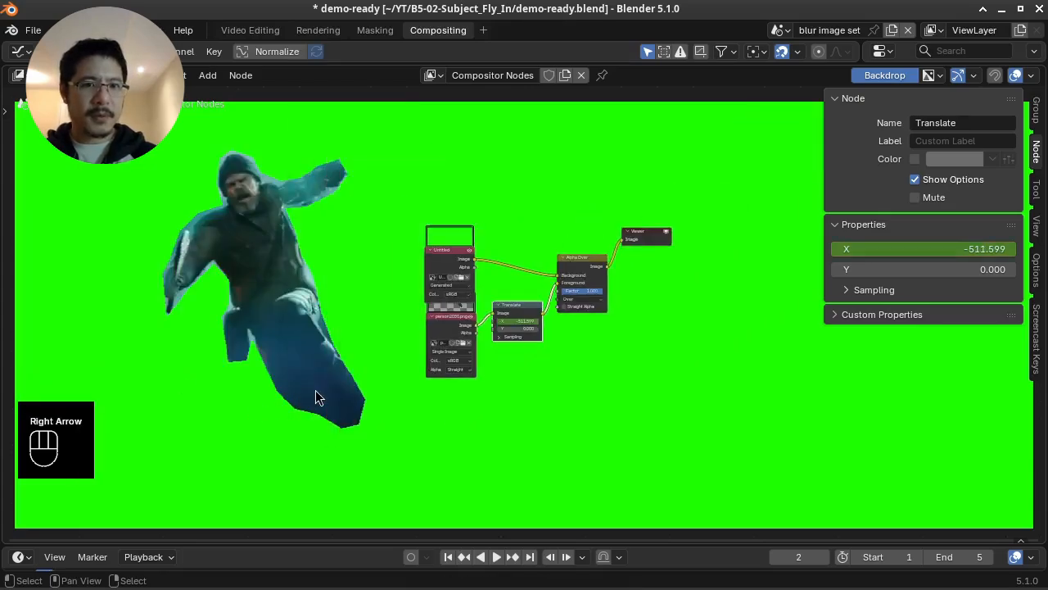
pyautogui.press('Right')
pyautogui.press('Right')
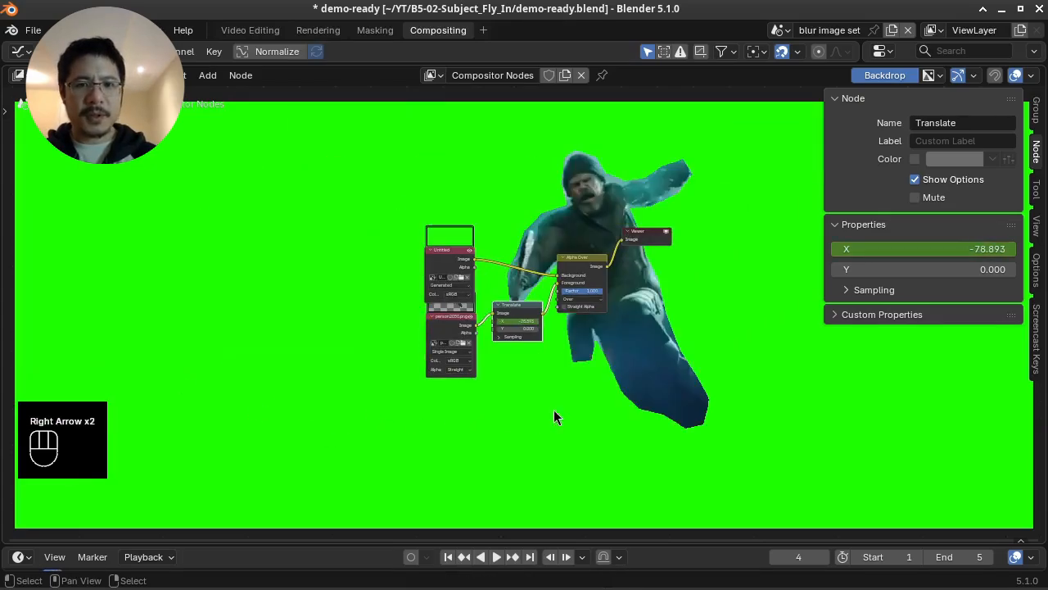
pyautogui.press('Right')
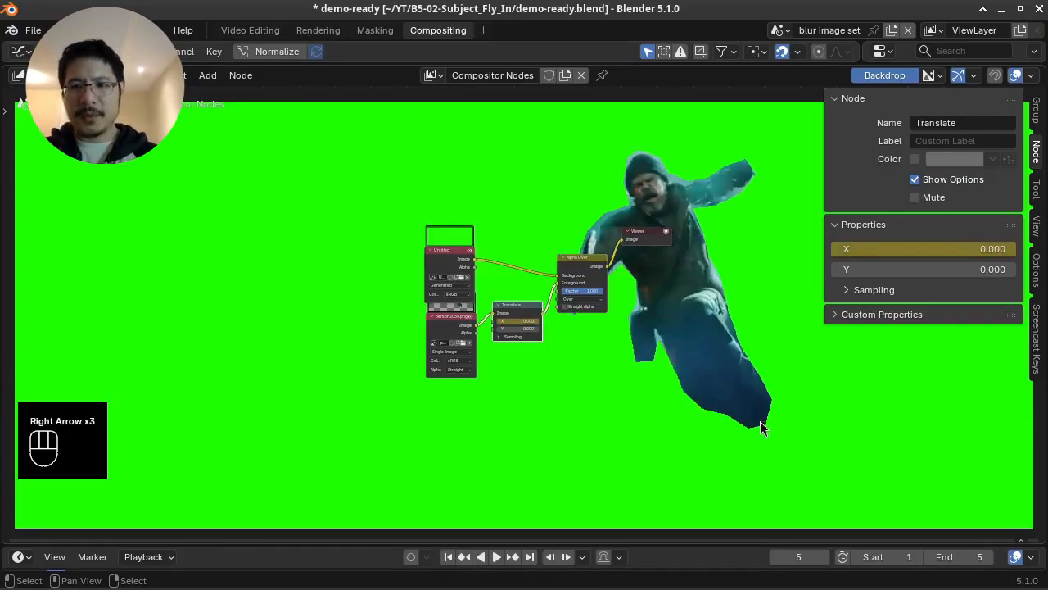
pyautogui.press('Left')
pyautogui.press('Left')
pyautogui.press('Left')
pyautogui.press('Left')
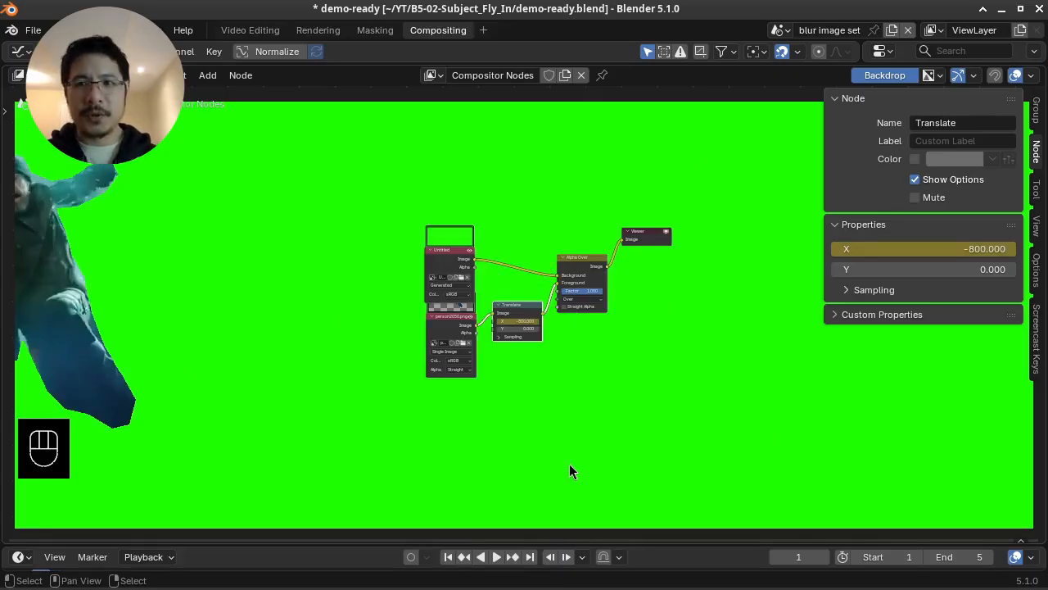
# Advance to frame 3 and insert a Directional Blur node between the Translate node and the Alpha Over foreground input.
pyautogui.press('Right')
pyautogui.press('Right')
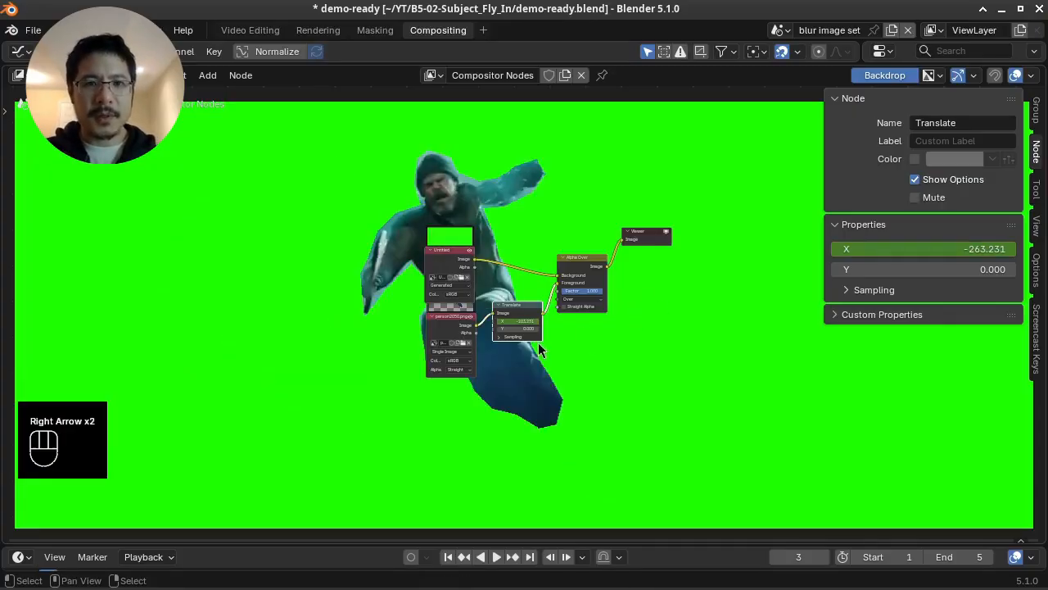
pyautogui.scroll(1, 628, 278)
pyautogui.scroll(4, 628, 282)
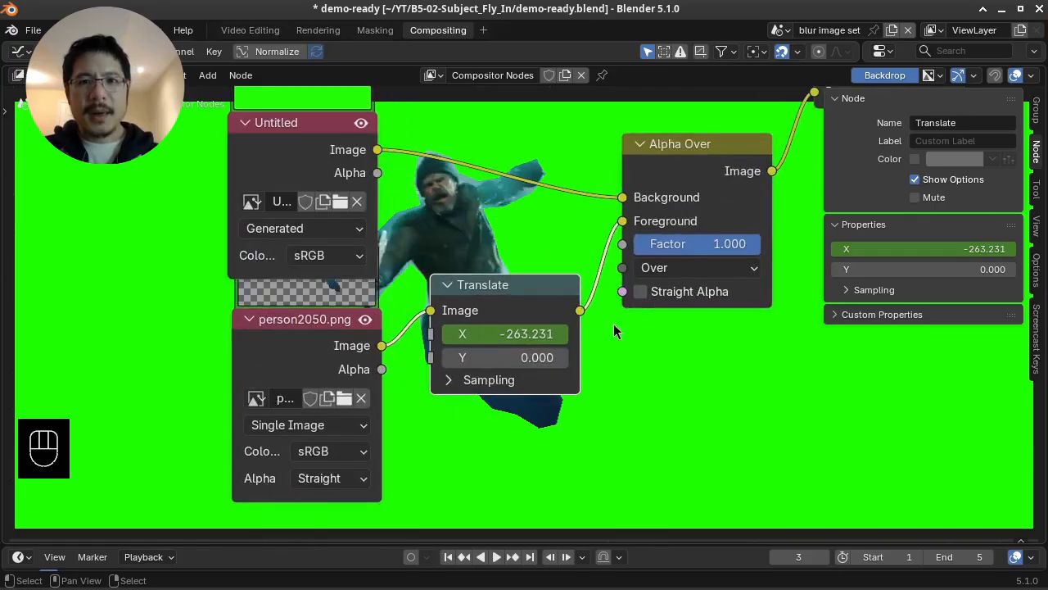
pyautogui.moveTo(636, 365); pyautogui.dragTo(530, 373, button='middle')
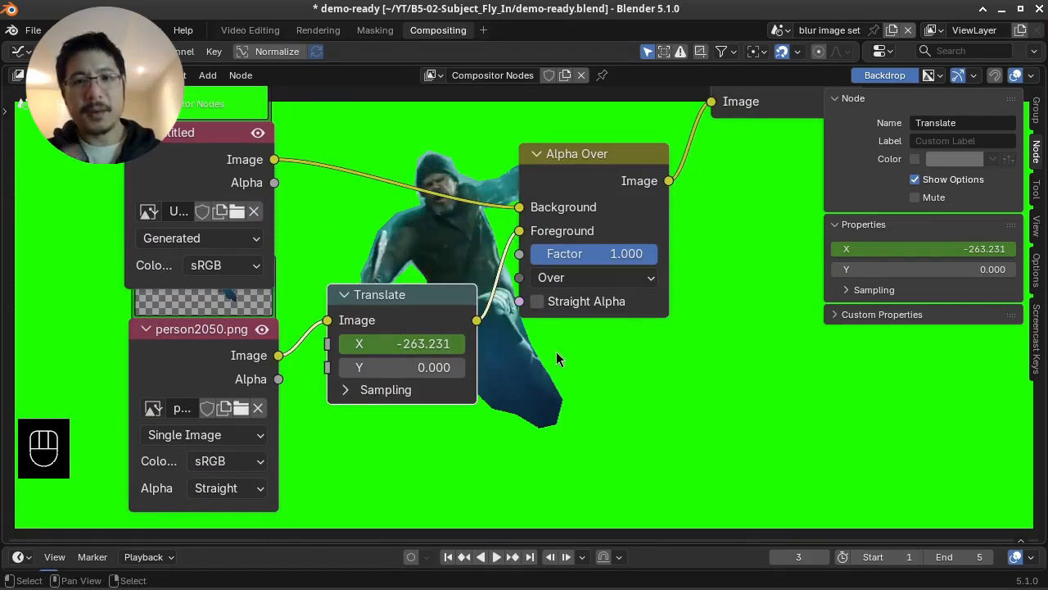
pyautogui.hotkey('shift', 'a')
pyautogui.moveTo(556, 351)
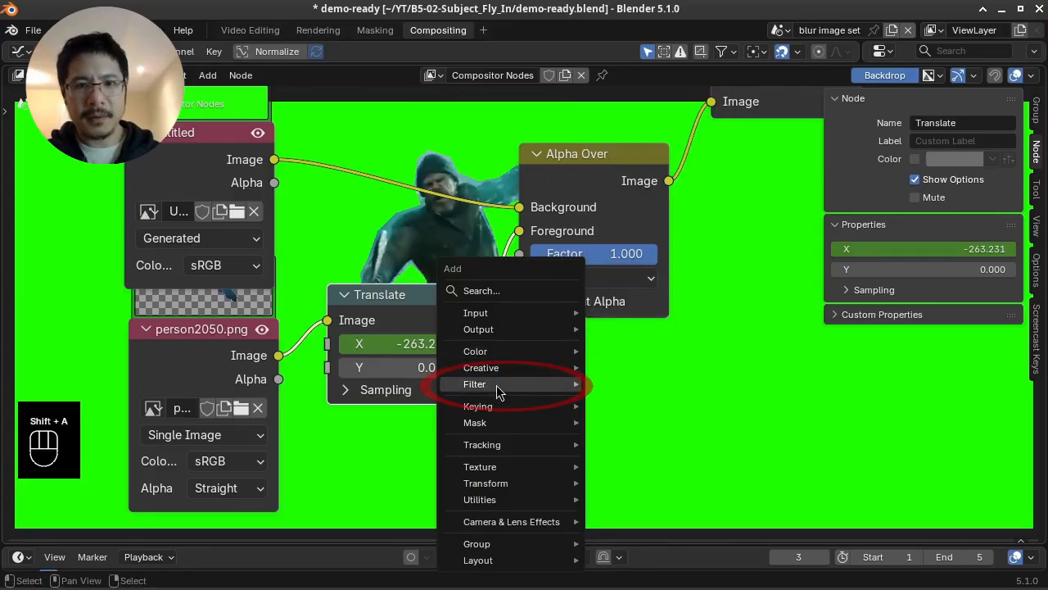
pyautogui.moveTo(496, 384)
pyautogui.moveTo(634, 382)
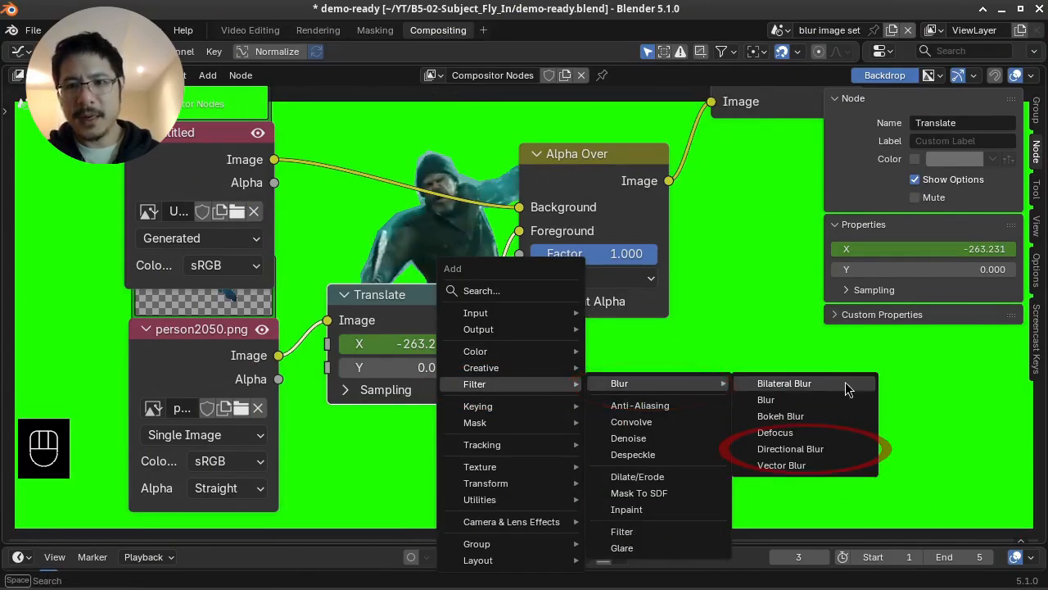
pyautogui.click(822, 456)
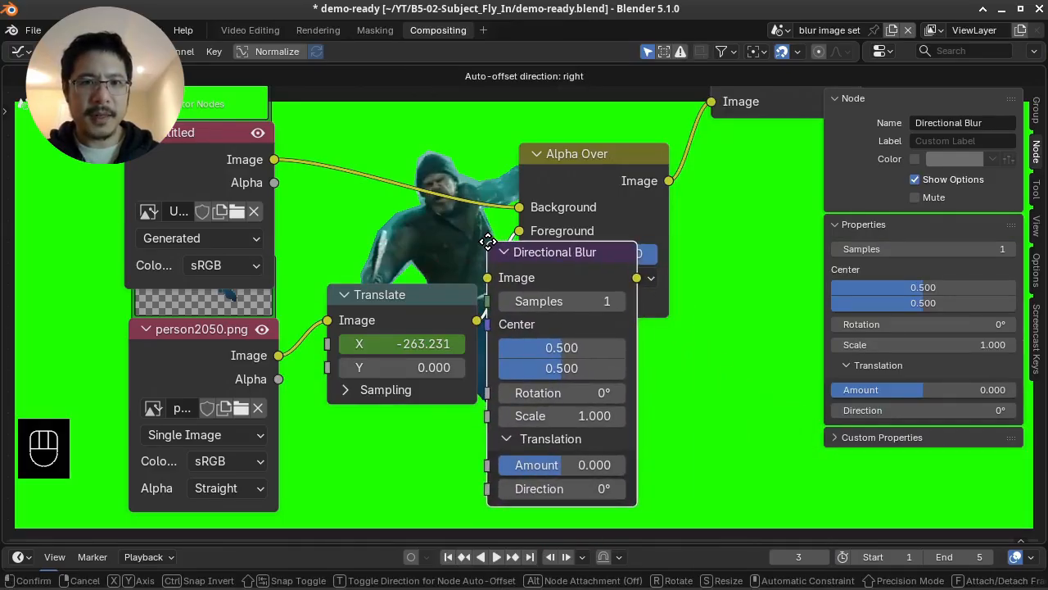
pyautogui.click(489, 243)
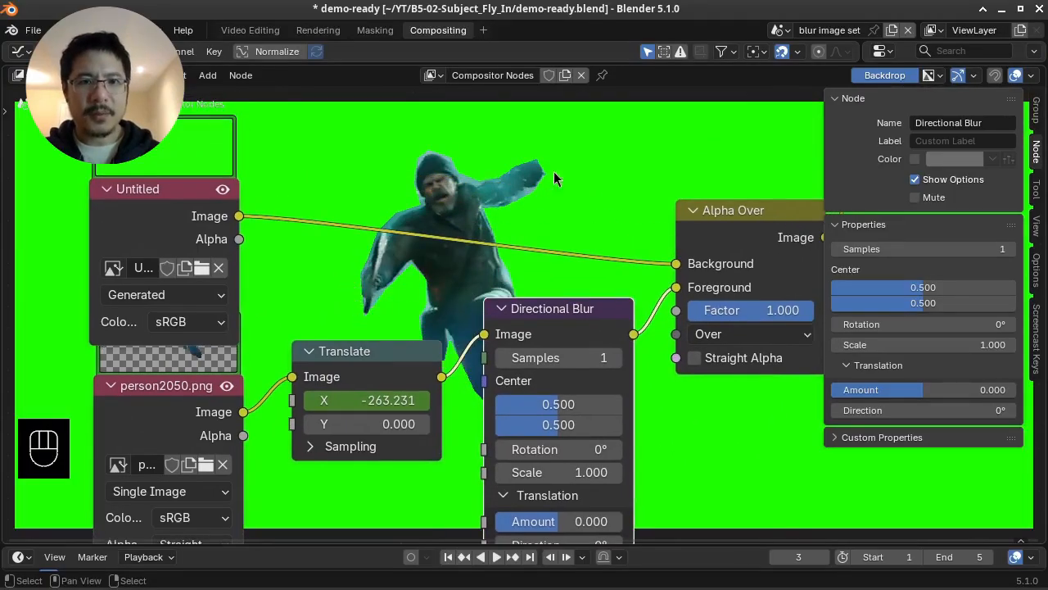
# Set the Directional Blur's translation amount to about 0.140 and its samples to 4.
pyautogui.moveTo(591, 218); pyautogui.dragTo(530, 386, button='middle')
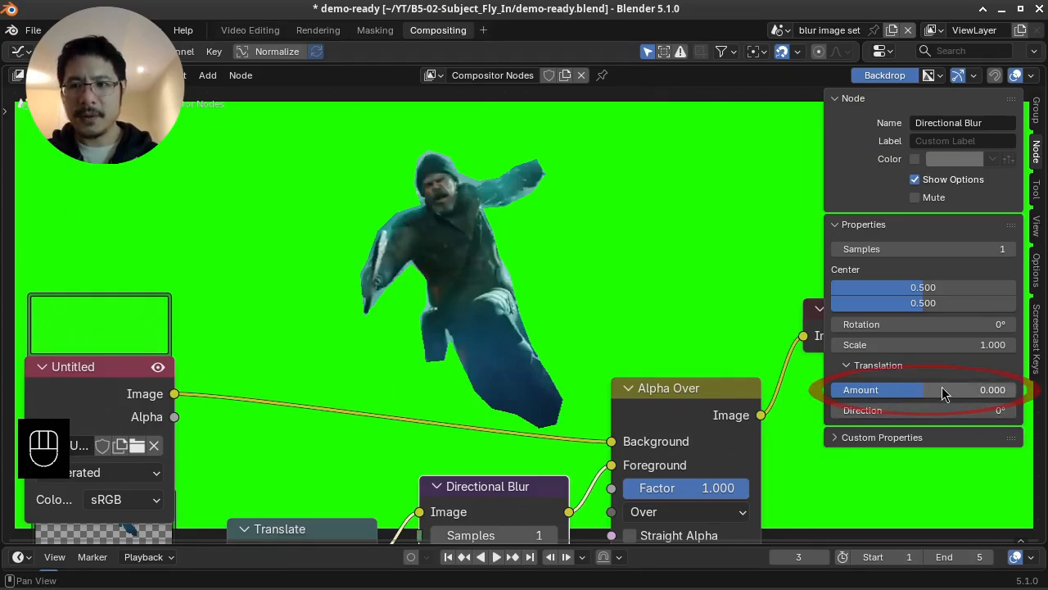
pyautogui.moveTo(942, 386)
pyautogui.mouseDown()
pyautogui.moveTo(1047, 386)
pyautogui.moveTo(937, 390)
pyautogui.mouseUp()
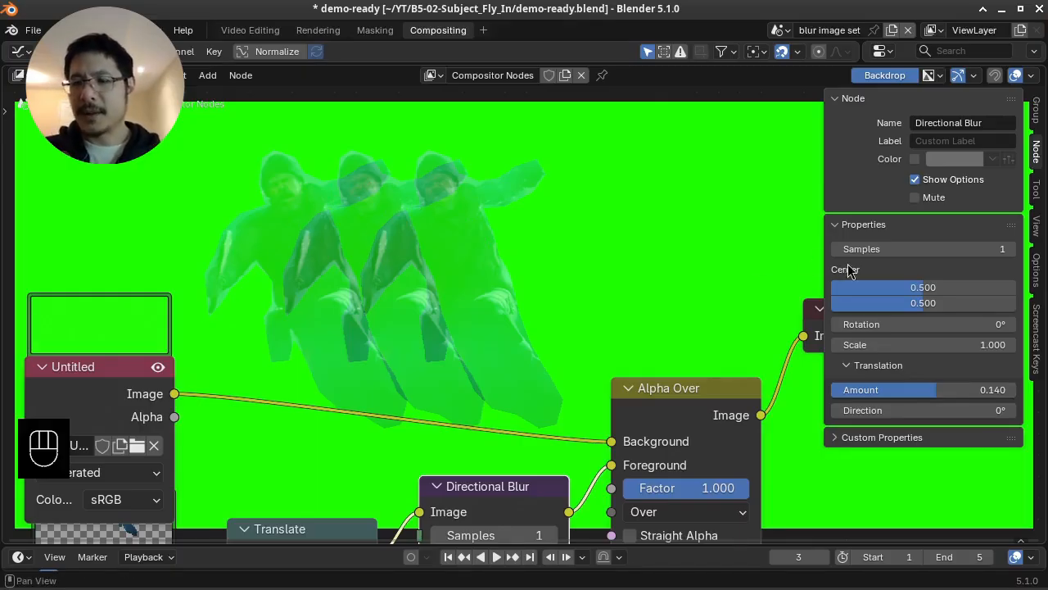
pyautogui.click(959, 249)
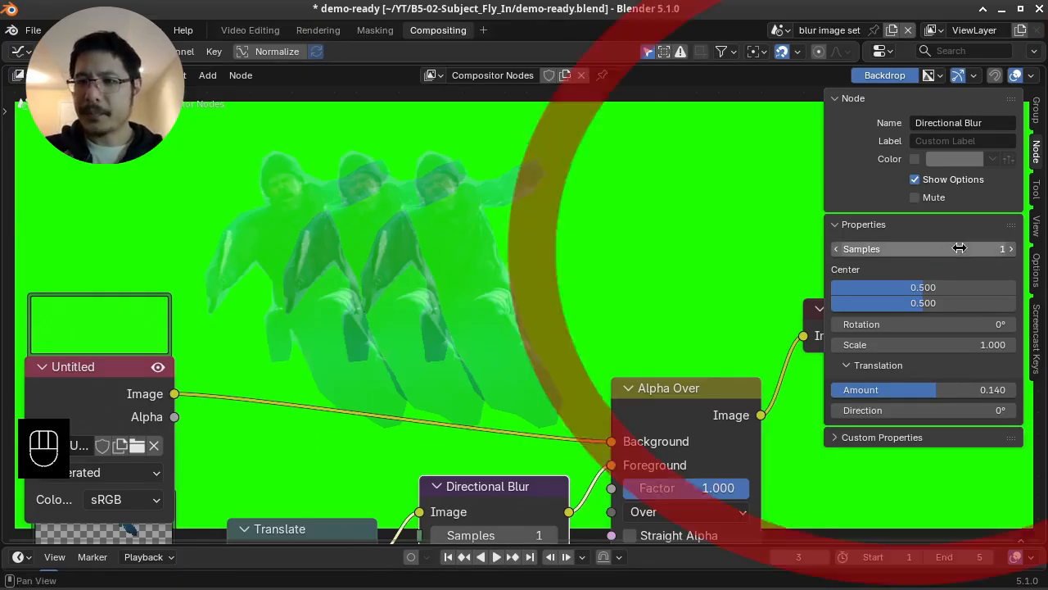
pyautogui.click(1012, 249)
pyautogui.click(1012, 249)
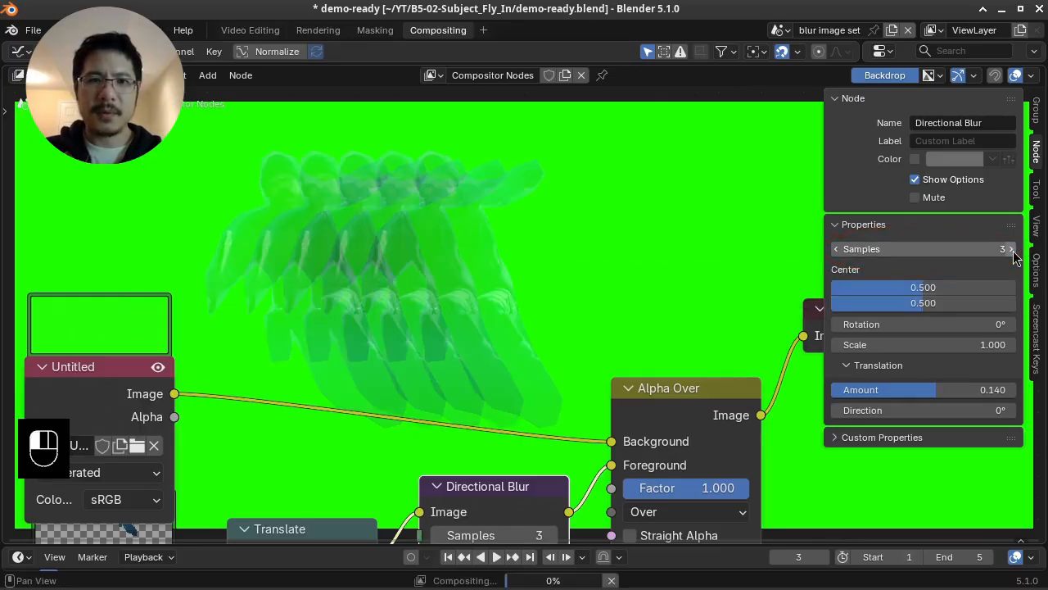
pyautogui.click(1012, 249)
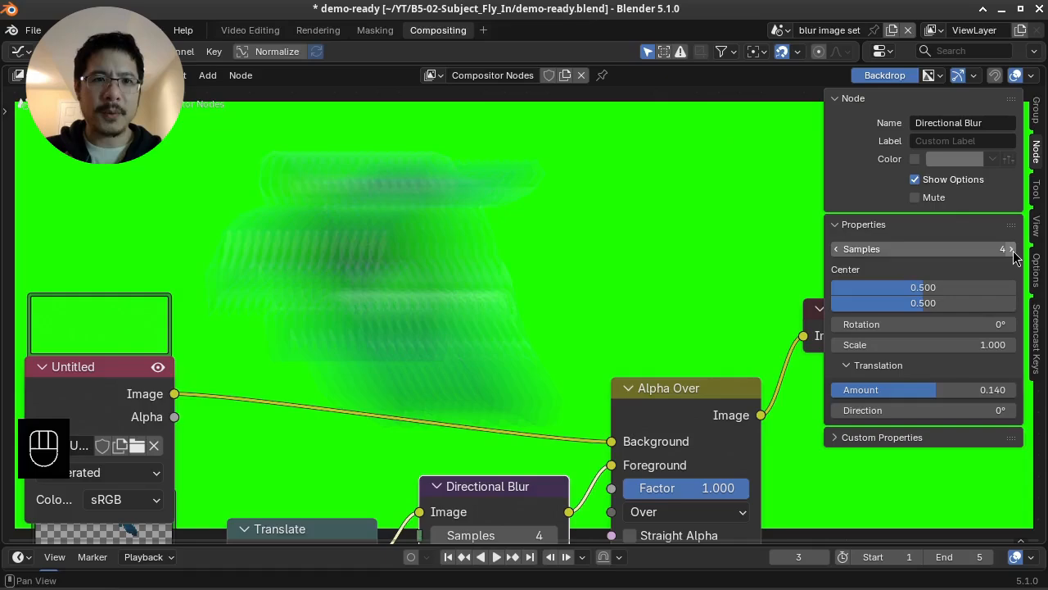
pyautogui.click(1012, 249)
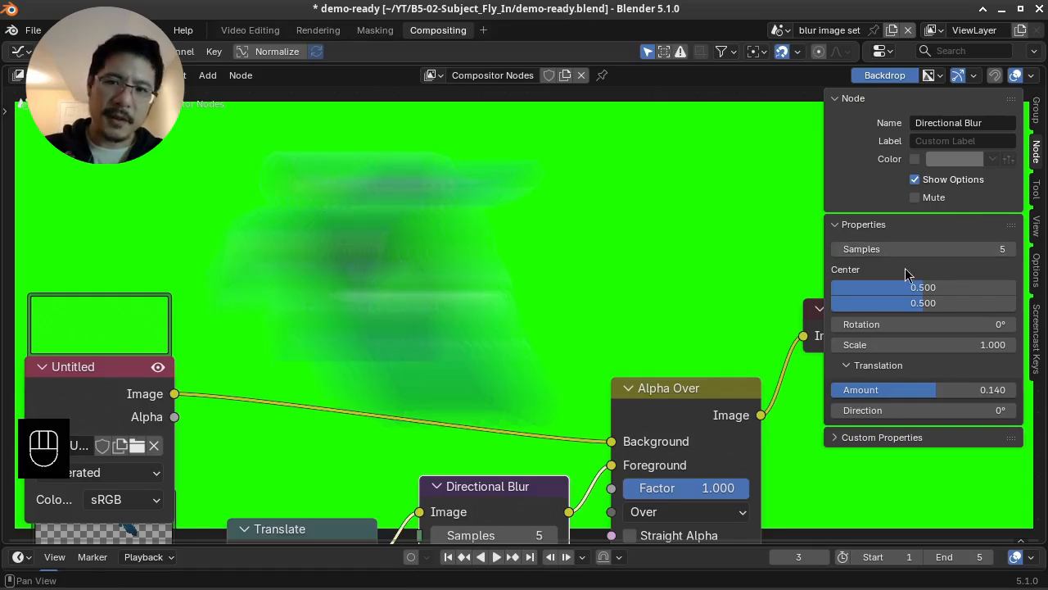
pyautogui.click(836, 249)
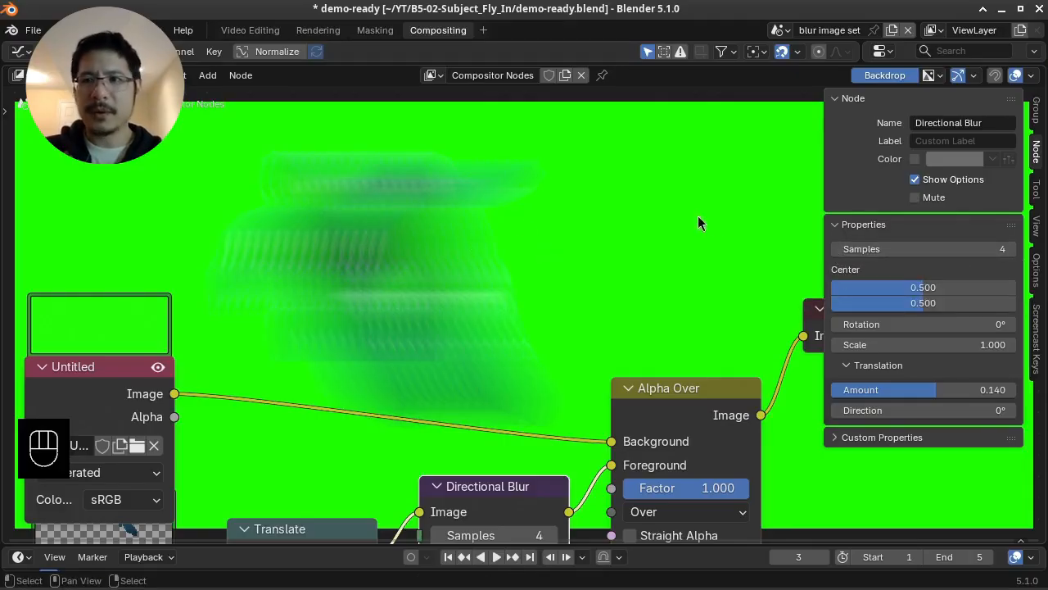
# Return to frame 1 and step through to frame 5 to check the blurred cutout's movement.
pyautogui.scroll(-4, 639, 323)
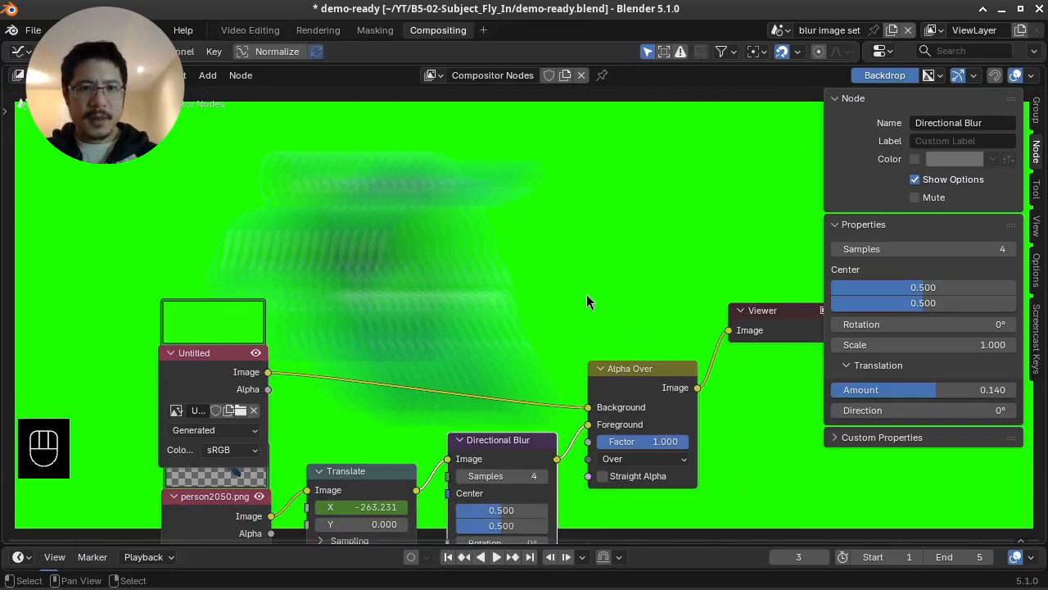
pyautogui.moveTo(463, 581)
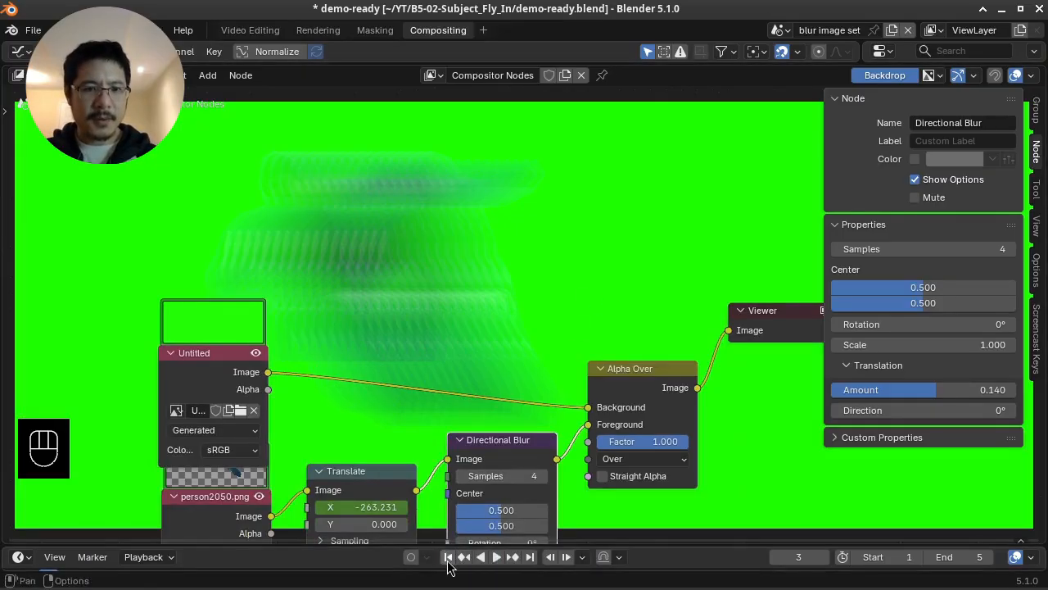
pyautogui.click(447, 561)
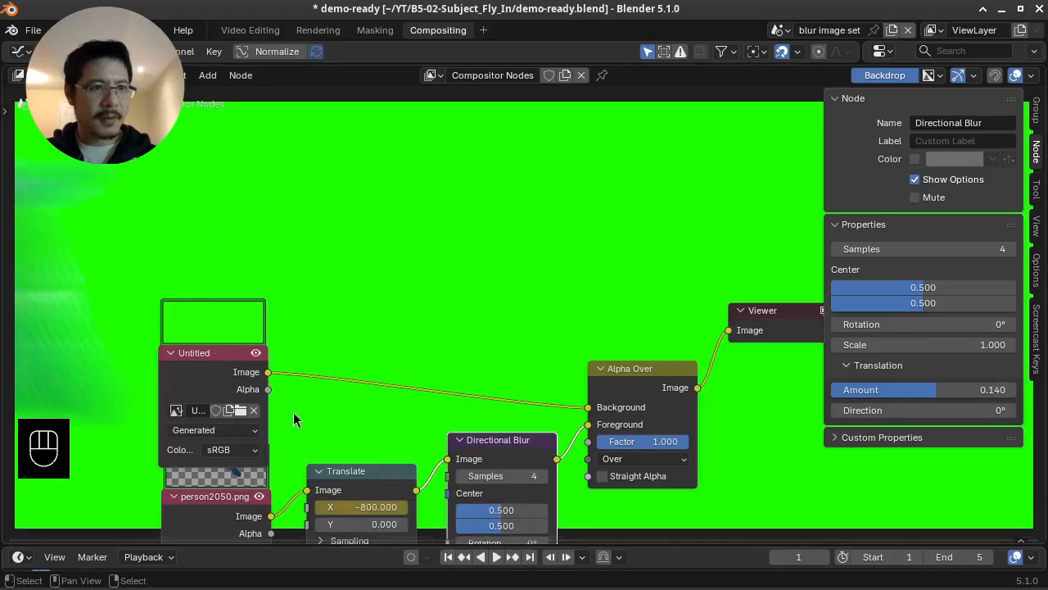
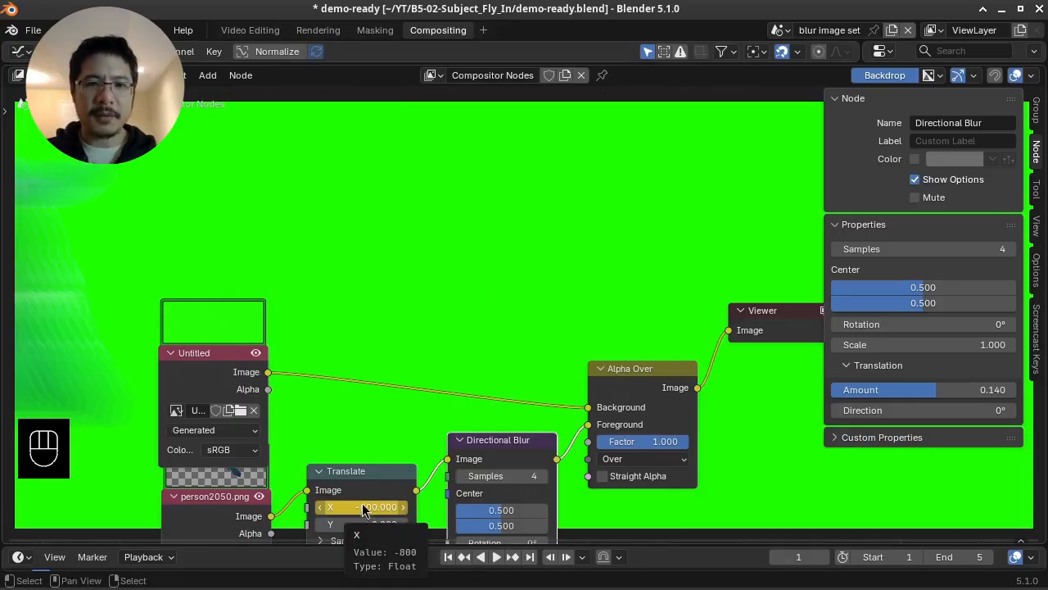
pyautogui.press('Right')
pyautogui.press('Right')
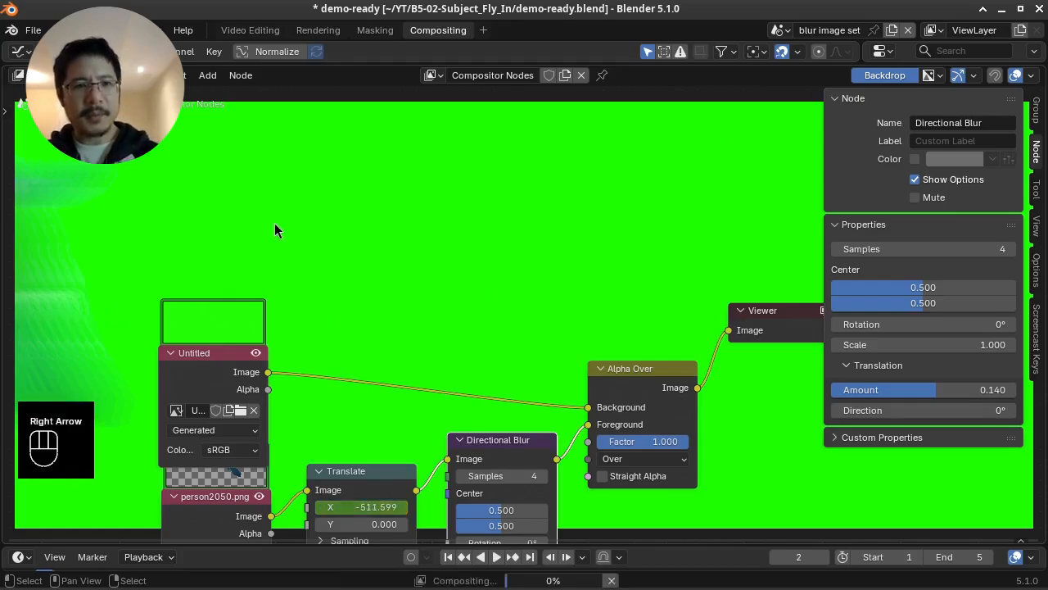
pyautogui.press('Right')
pyautogui.press('Right')
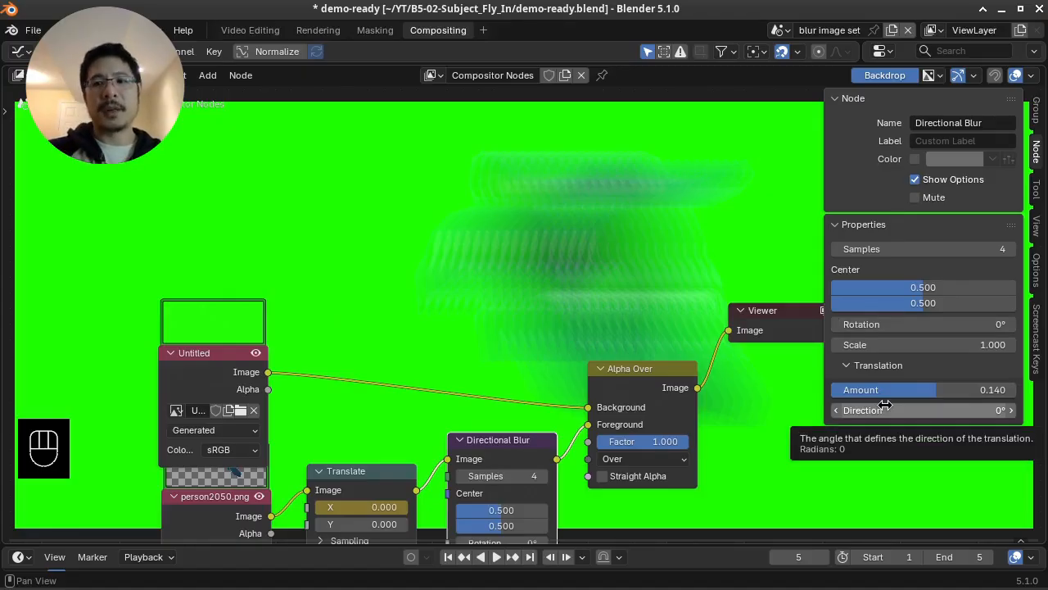
# Try a blur translation direction of 180° and set it back to 0°.
pyautogui.click(934, 410)
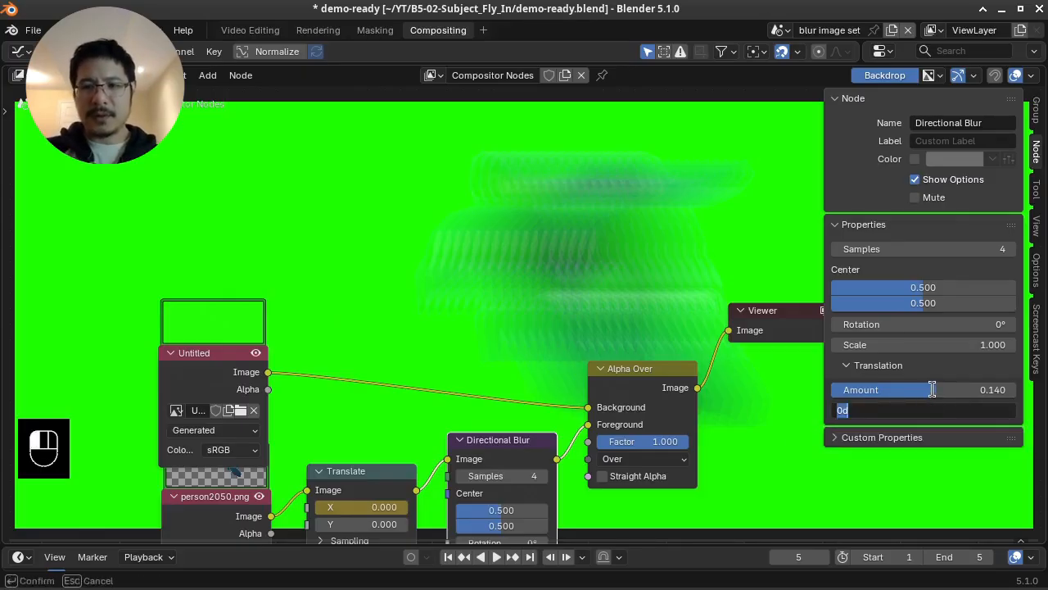
pyautogui.write('180')
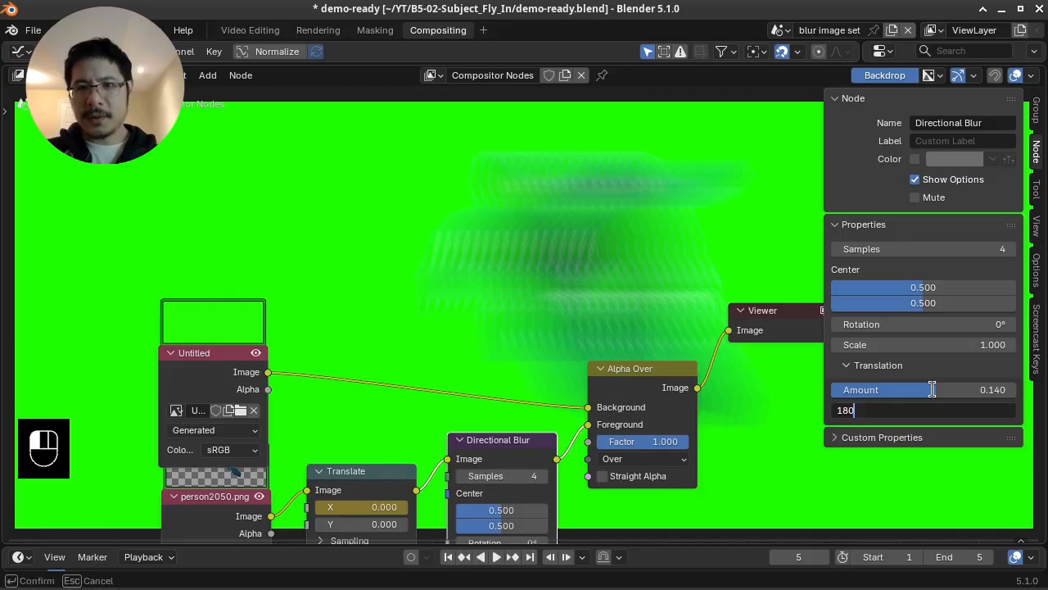
pyautogui.press('Return')
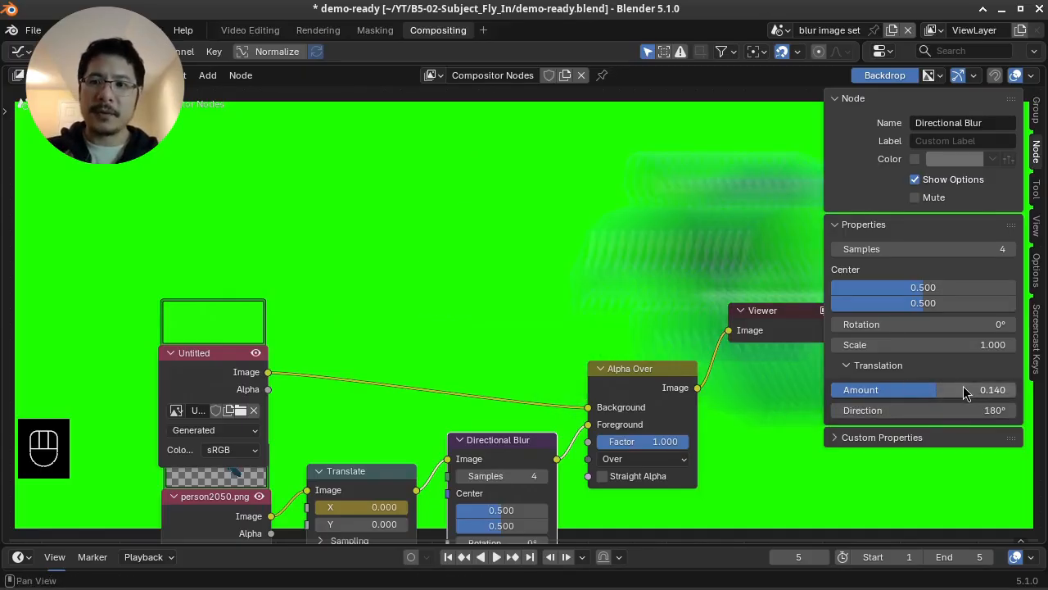
pyautogui.doubleClick(909, 410)
pyautogui.write('0')
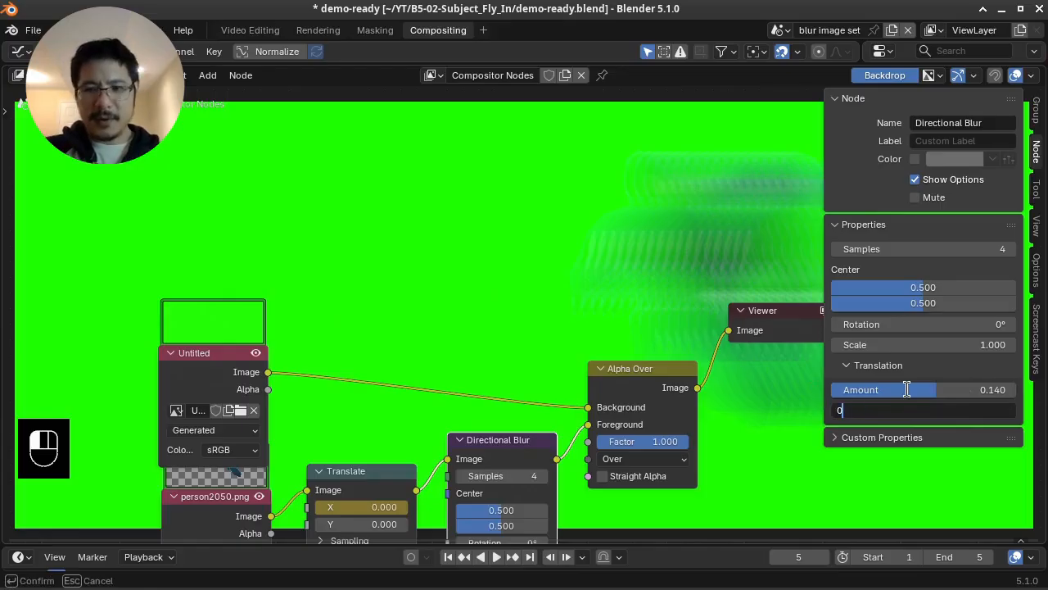
pyautogui.press('Return')
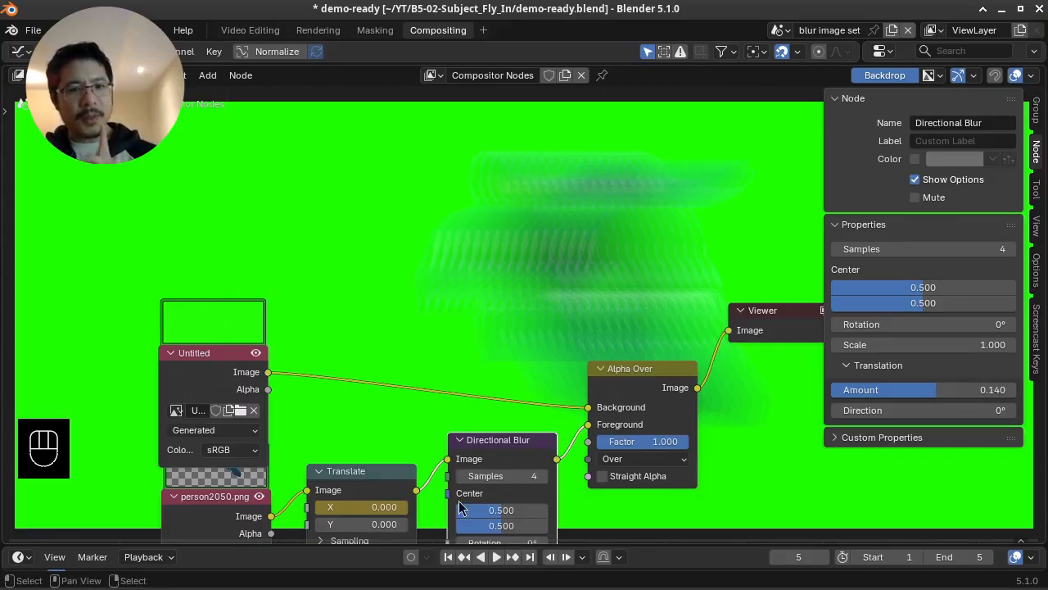
# Keyframe the Directional Blur's translation amount at frame 1, and set it to 0 with a second keyframe at frame 6.
pyautogui.click(449, 558)
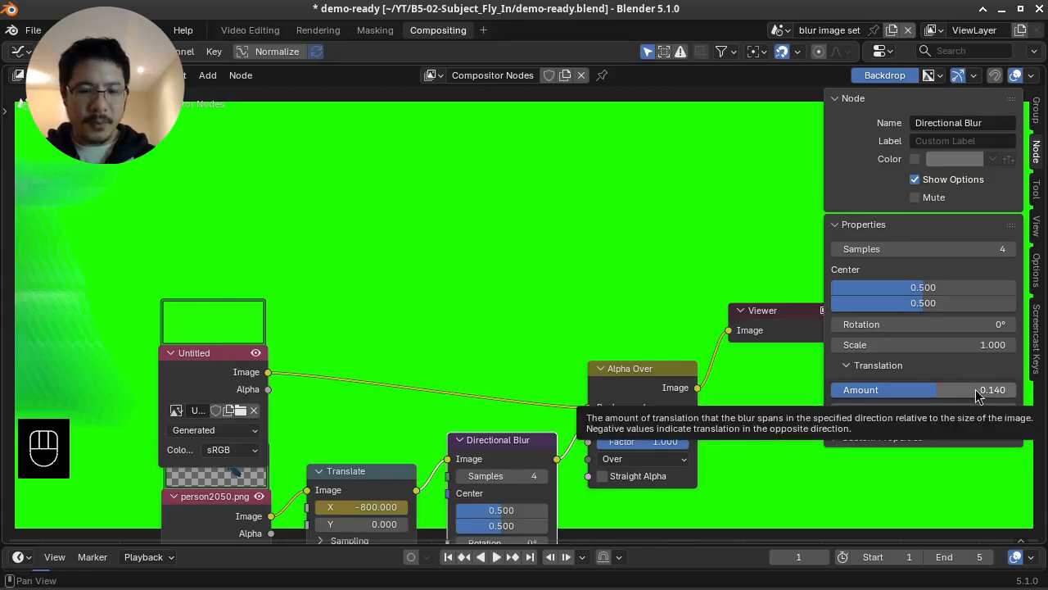
pyautogui.press('i')
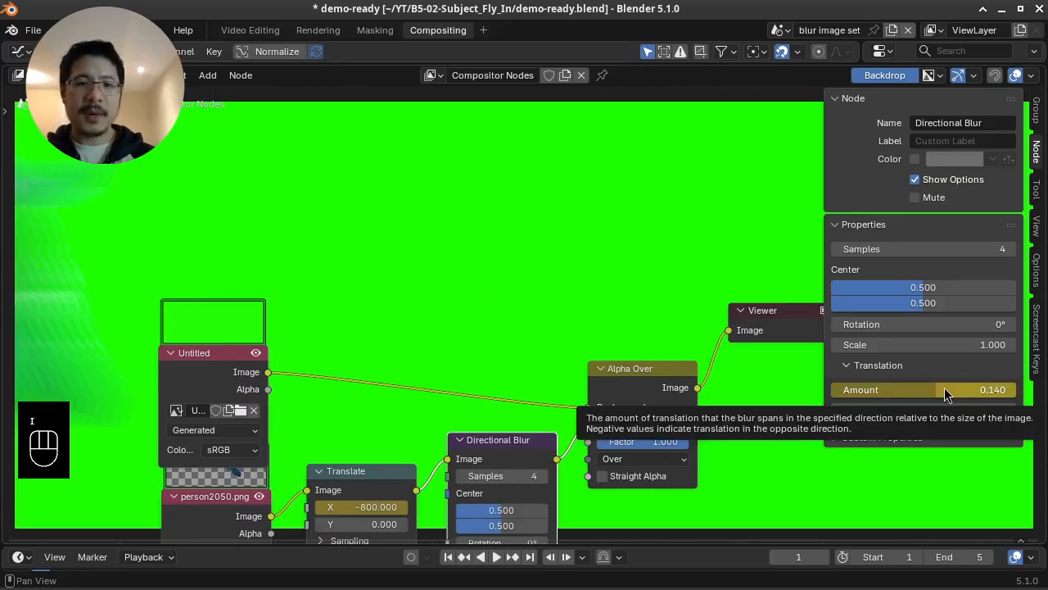
pyautogui.click(530, 557)
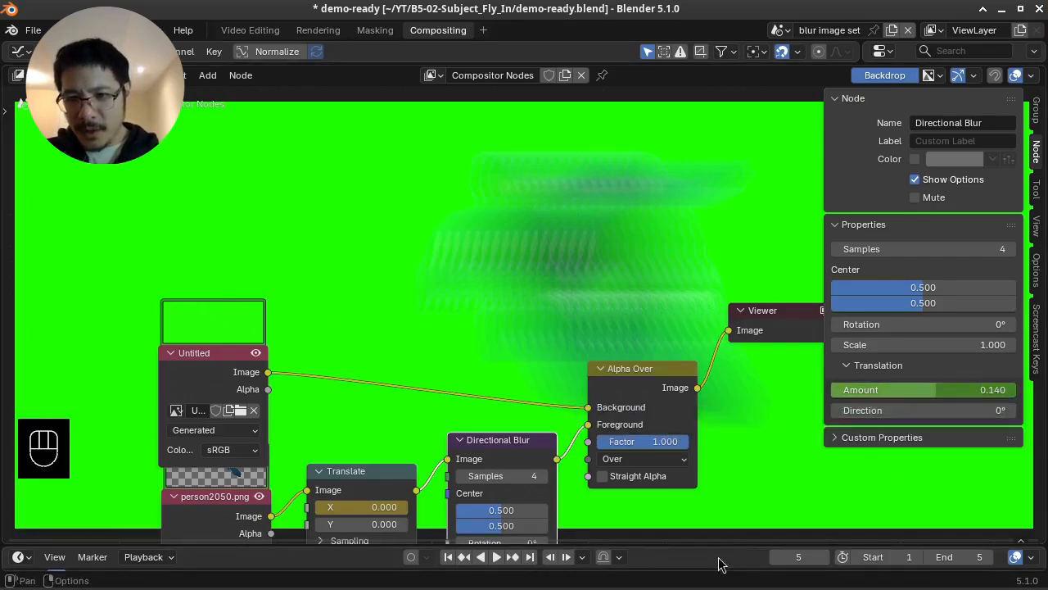
pyautogui.click(824, 557)
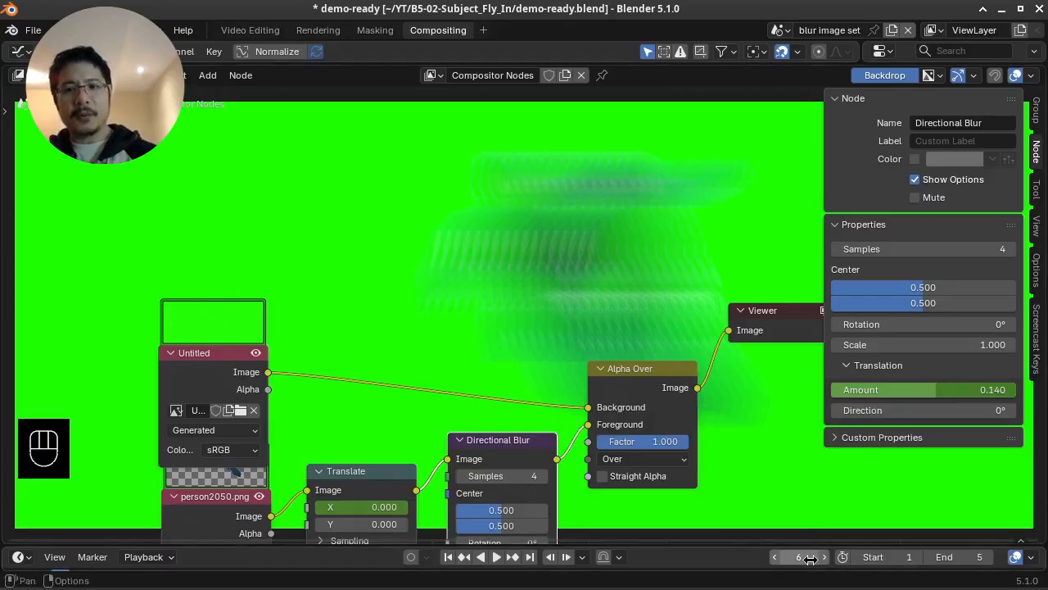
pyautogui.click(966, 389)
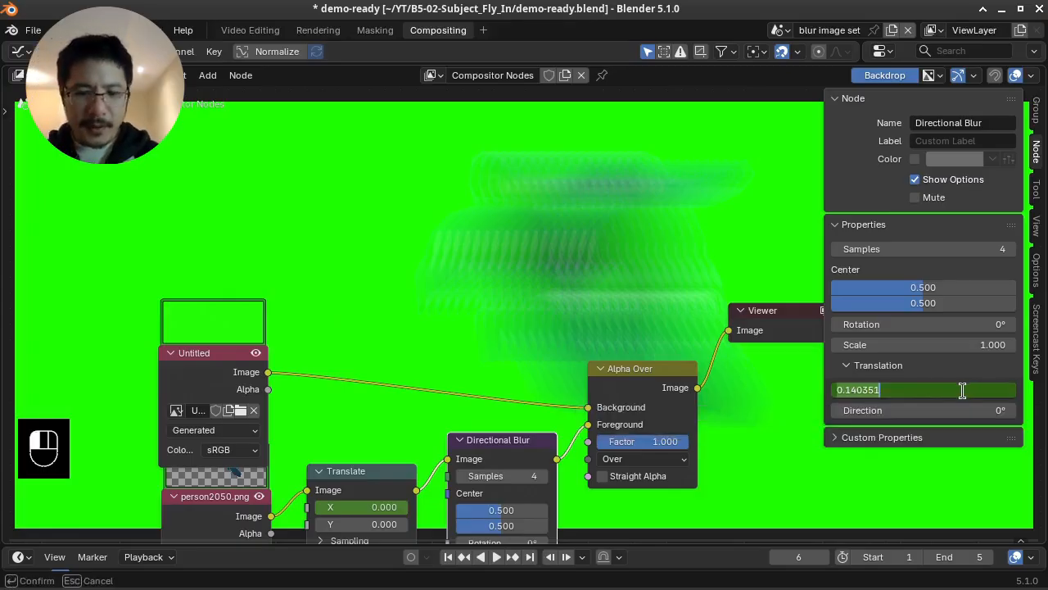
pyautogui.write('0')
pyautogui.press('Return')
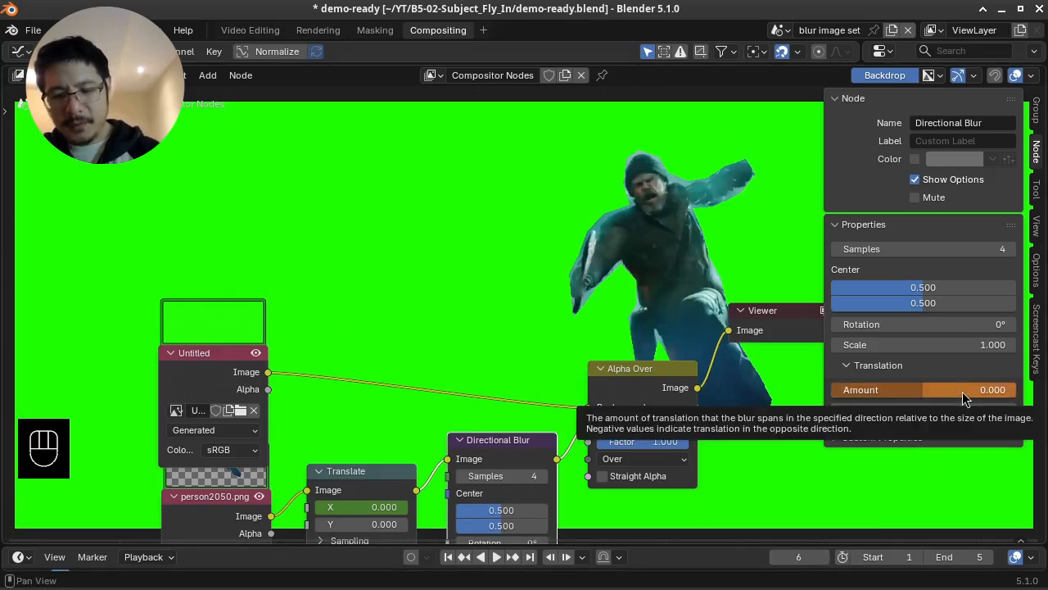
# Step from frame 1 to frame 4 to review how the animated blur fades during the fly-in.
pyautogui.click(448, 557)
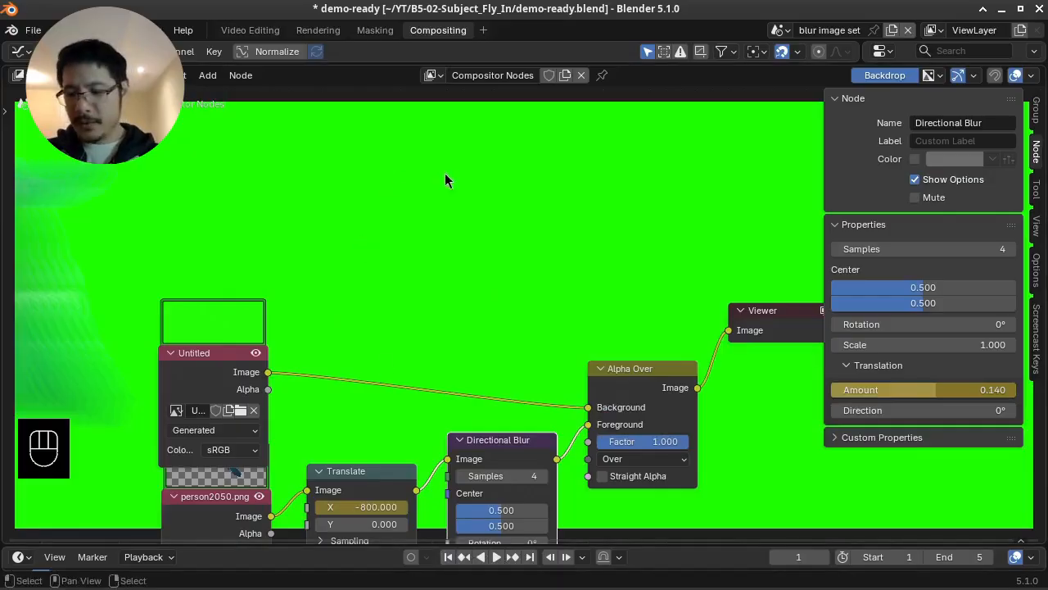
pyautogui.press('Right')
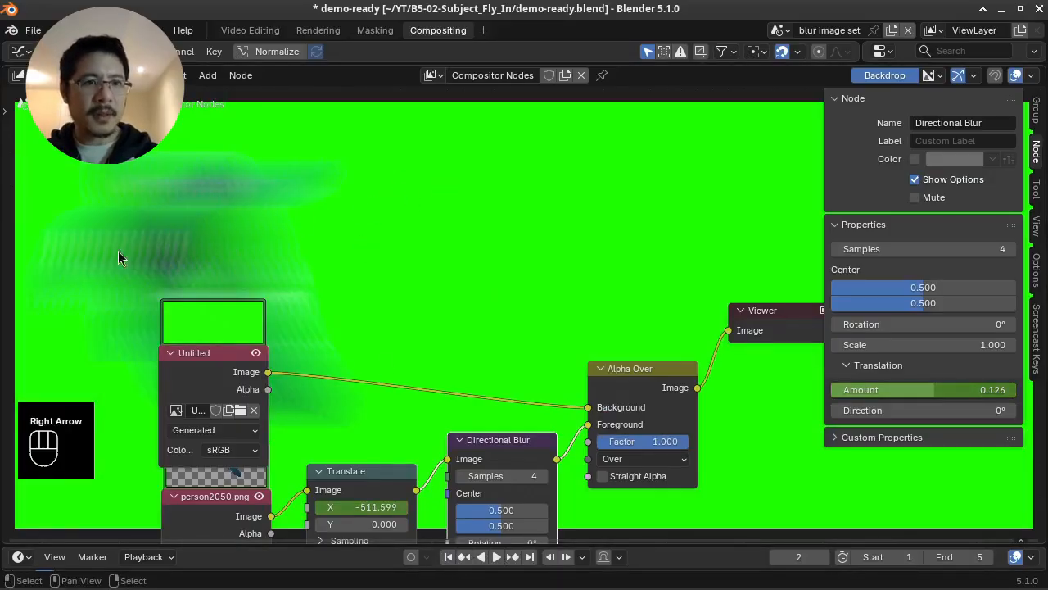
pyautogui.press('Right')
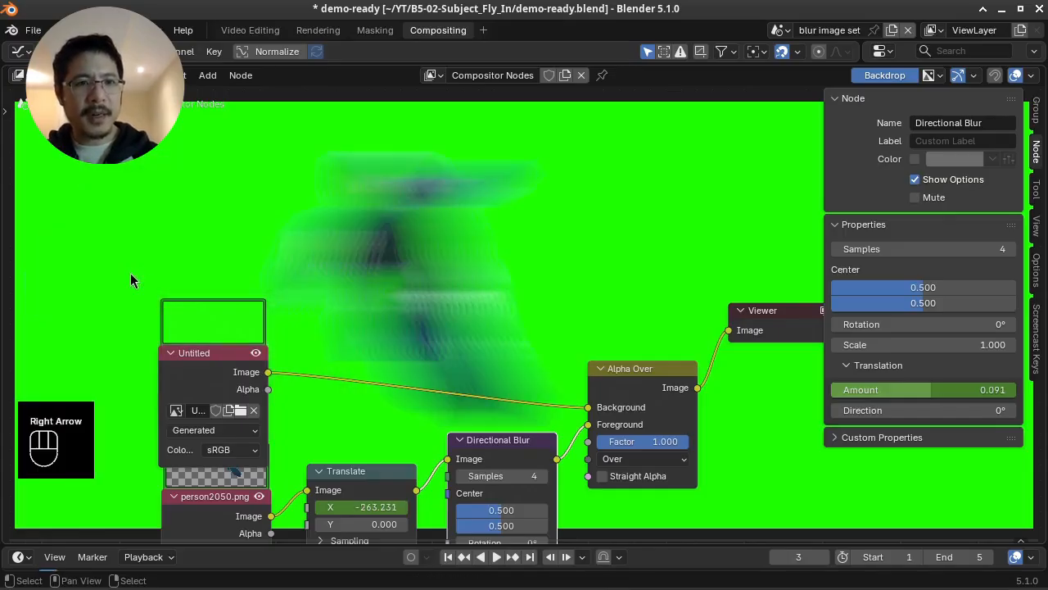
pyautogui.press('Right')
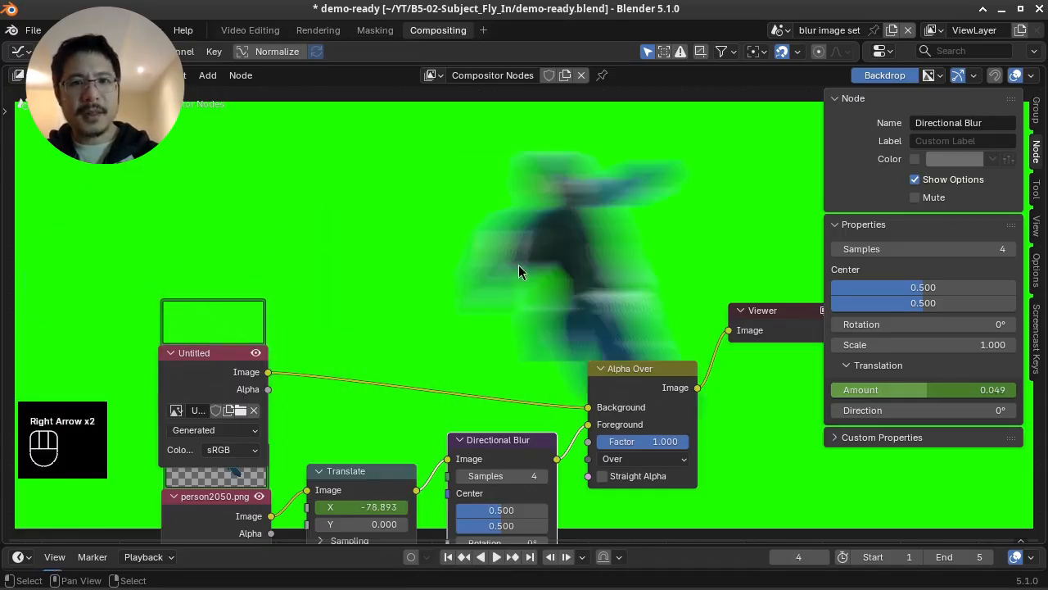
# Step through the closing frames of the fly-in and return to frame 5 to check the fading blur.
pyautogui.press('Right')
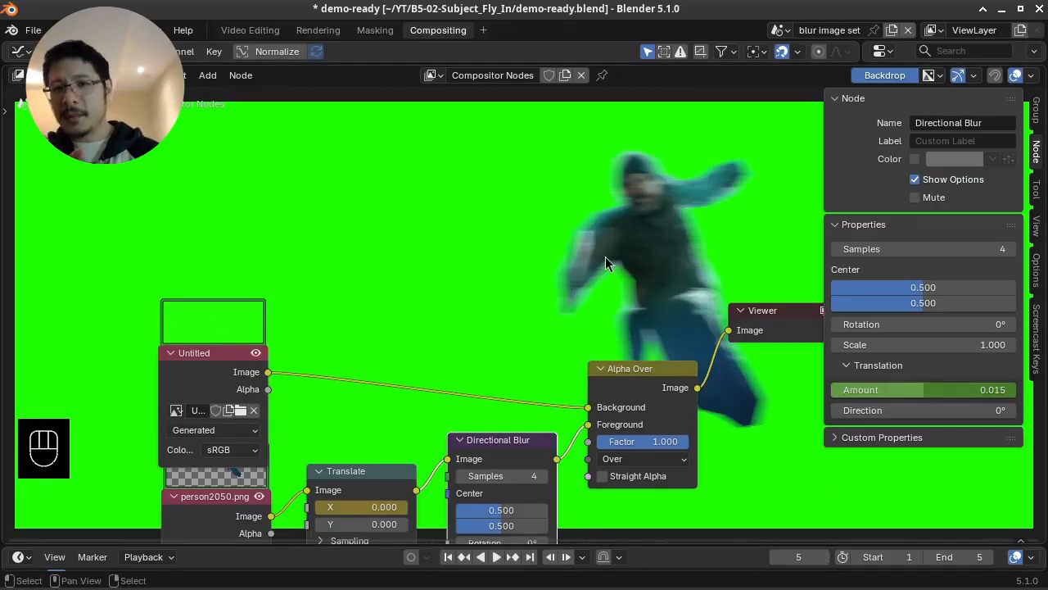
pyautogui.press('Right')
pyautogui.press('Left')
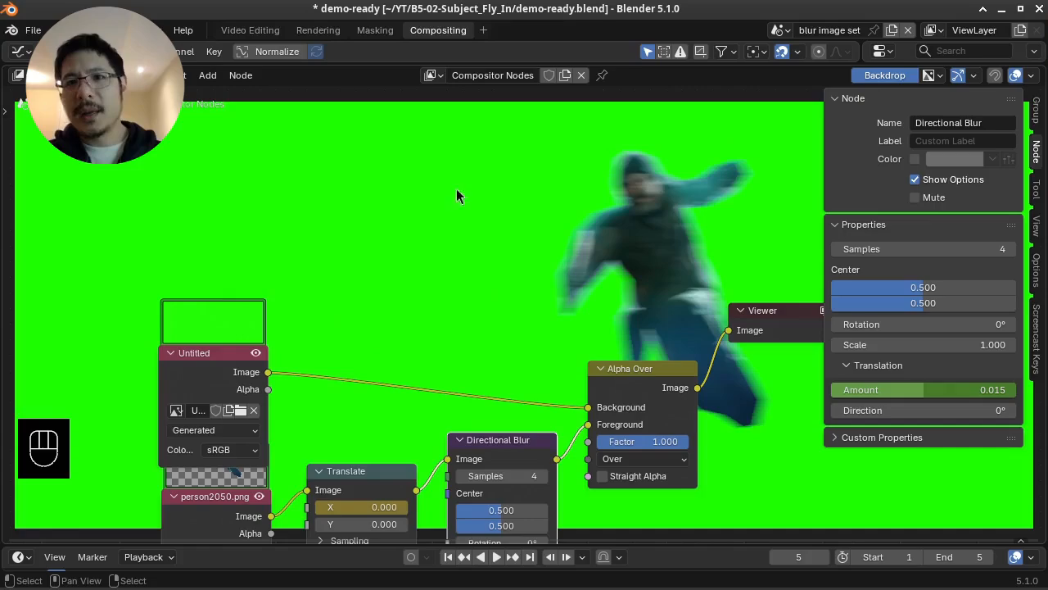
# Set the scene's render output path to /ramdisk/blurset and try to render the animation.
pyautogui.moveTo(666, 64); pyautogui.dragTo(641, 447)
pyautogui.moveTo(863, 278); pyautogui.dragTo(684, 276)
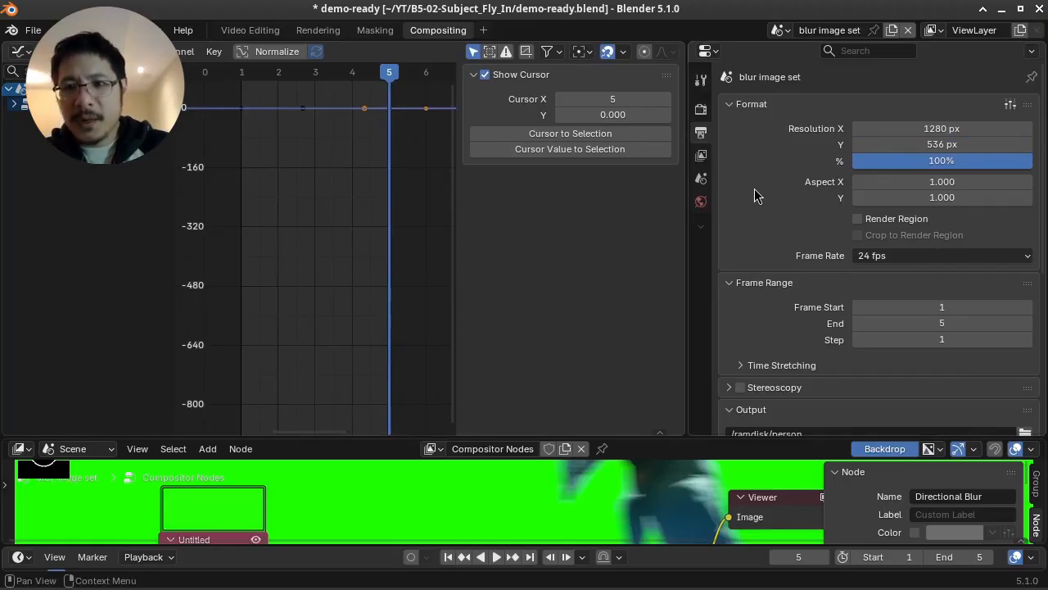
pyautogui.scroll(-6, 762, 195)
pyautogui.scroll(-1, 752, 195)
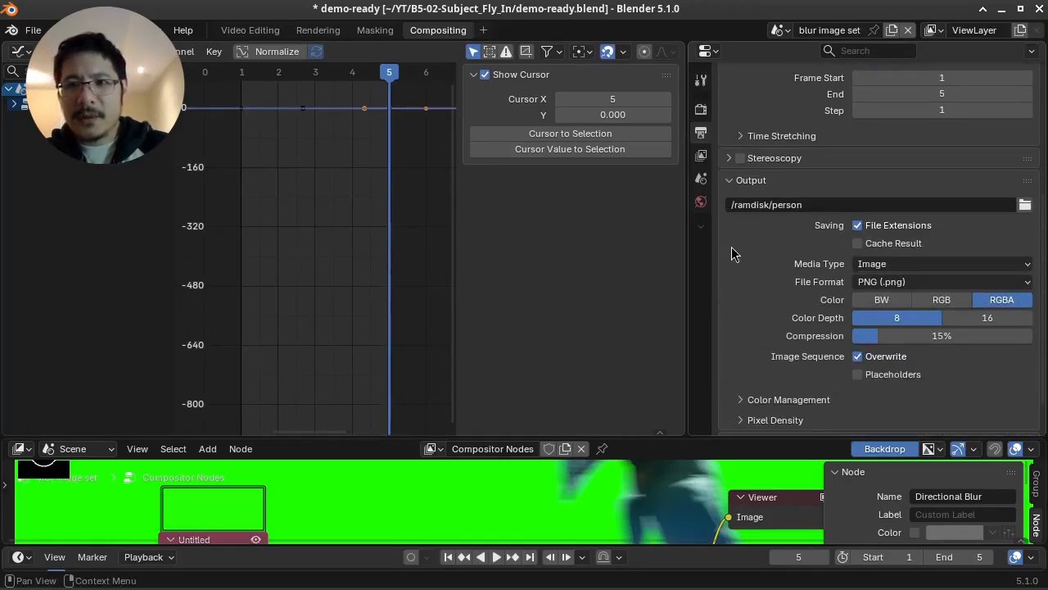
pyautogui.click(776, 205)
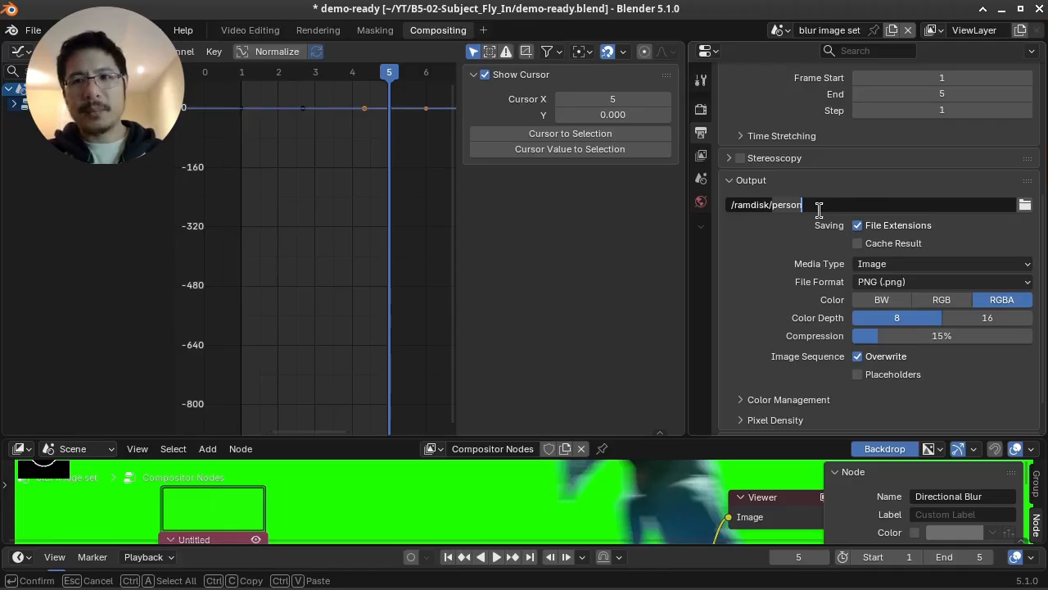
pyautogui.hotkey('ctrl', 'BackSpace')
pyautogui.write('blurset')
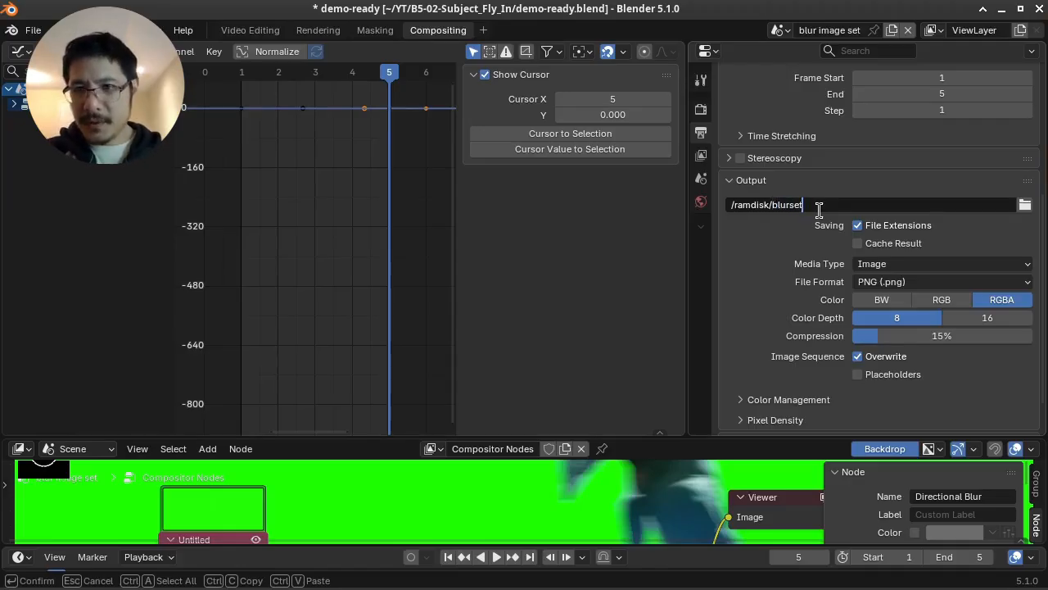
pyautogui.press('Return')
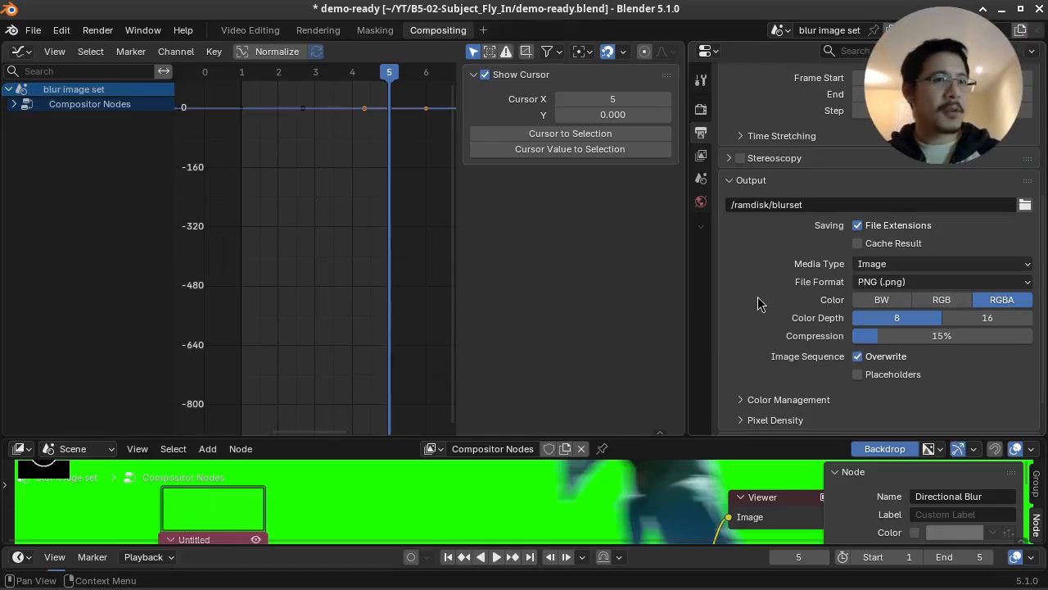
pyautogui.click(100, 33)
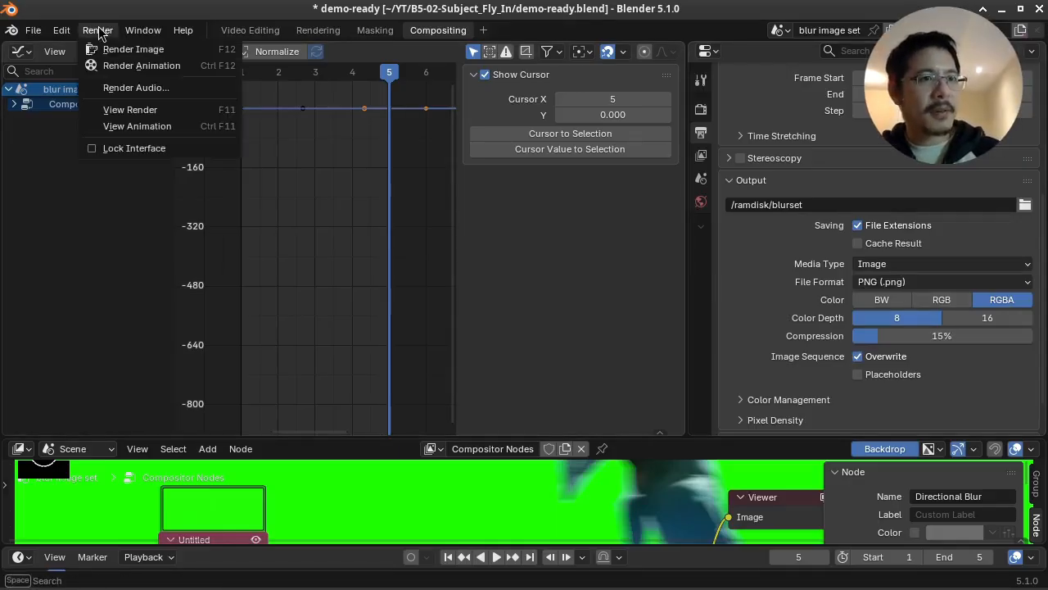
pyautogui.click(131, 66)
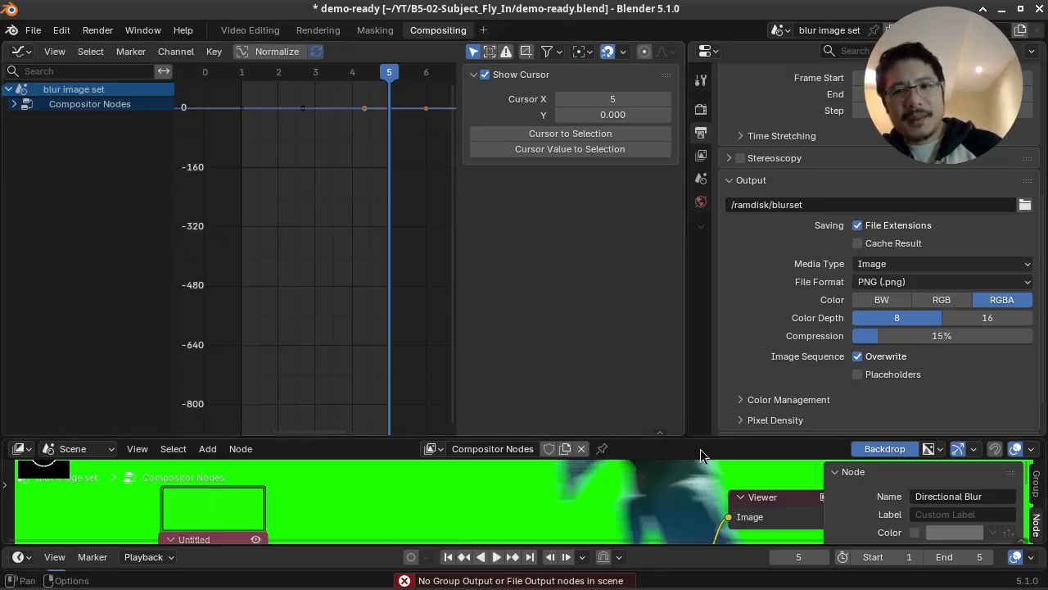
# Add a Group Output node to the compositor, placed in free space above the Alpha Over node.
pyautogui.moveTo(703, 439); pyautogui.dragTo(706, 64)
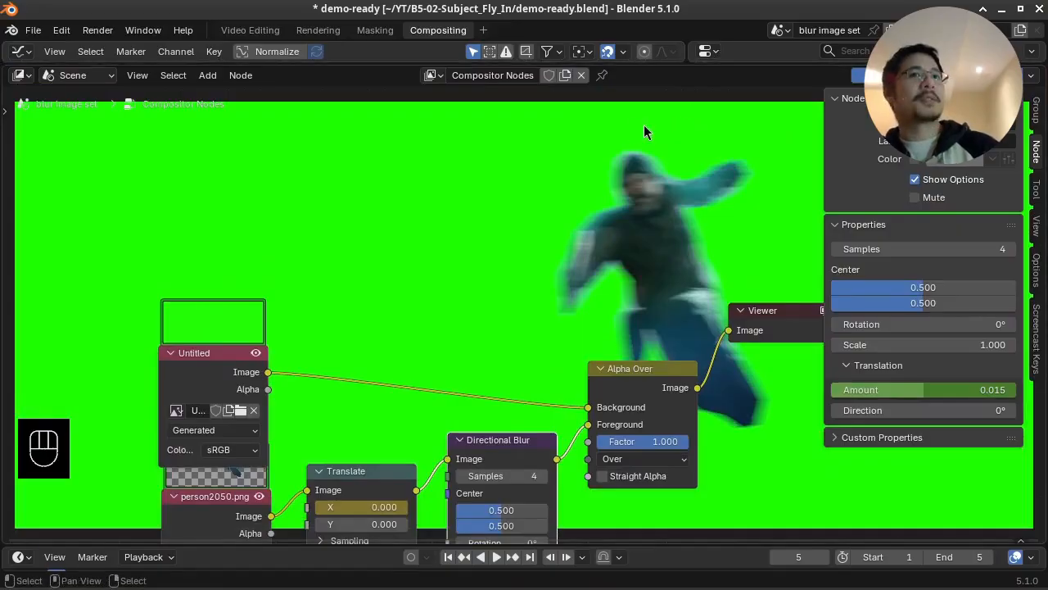
pyautogui.scroll(-1, 561, 243)
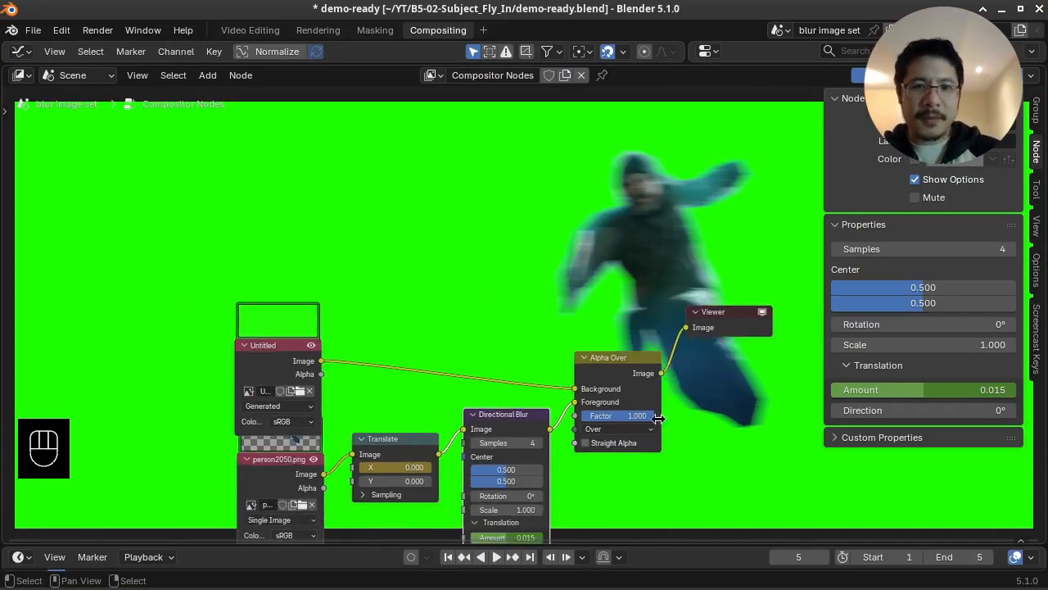
pyautogui.moveTo(585, 325); pyautogui.dragTo(446, 301, button='middle')
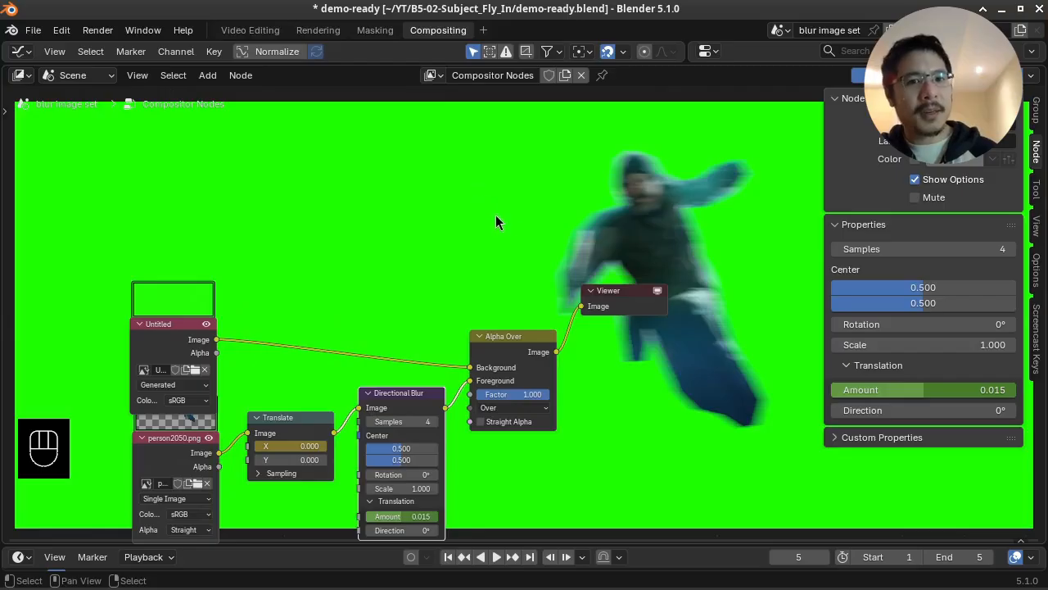
pyautogui.hotkey('shift', 'a')
pyautogui.moveTo(461, 224)
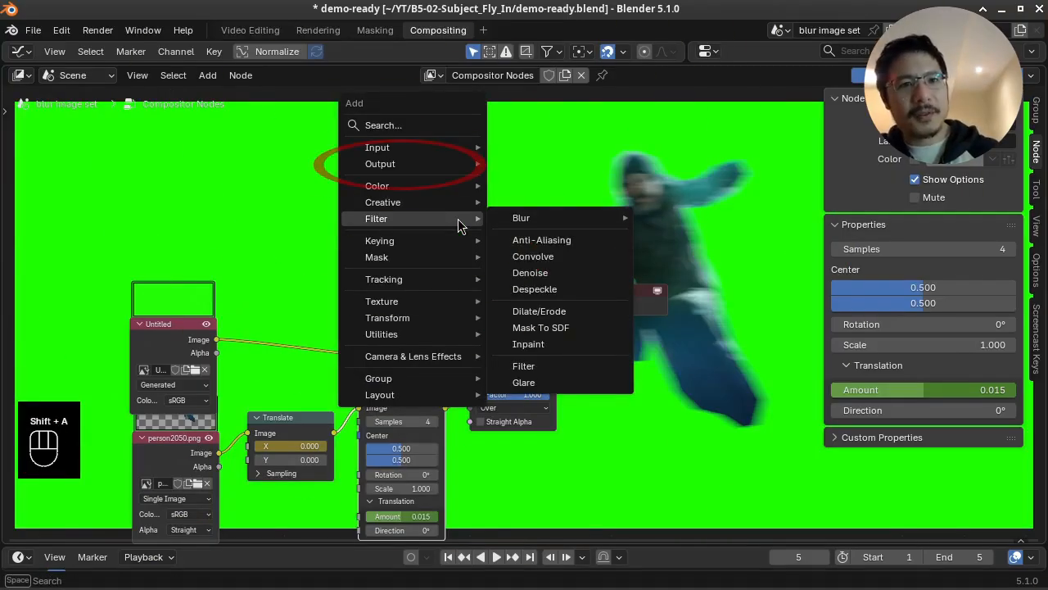
pyautogui.moveTo(451, 169)
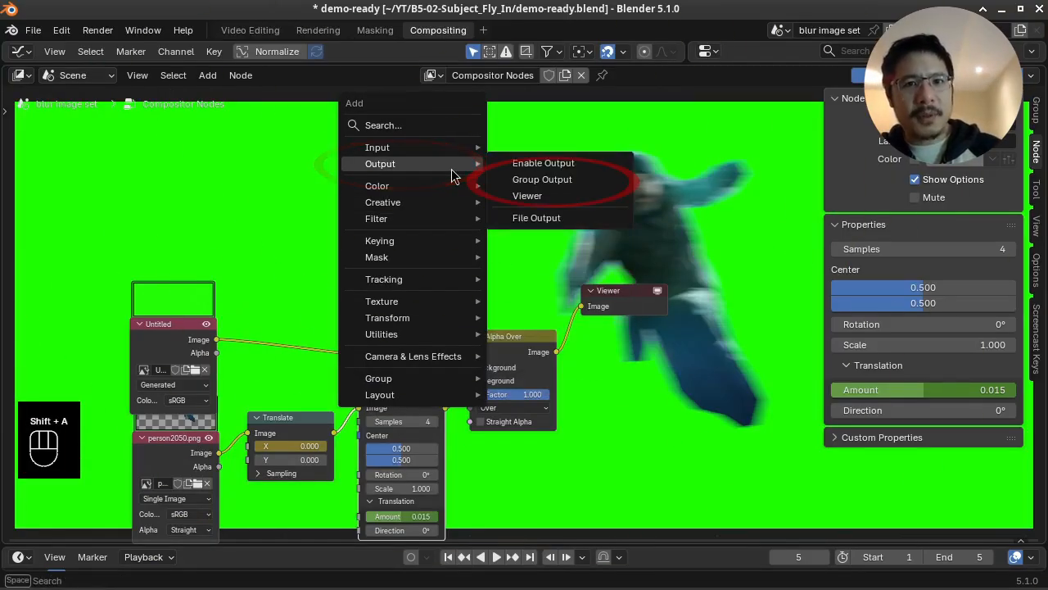
pyautogui.click(570, 181)
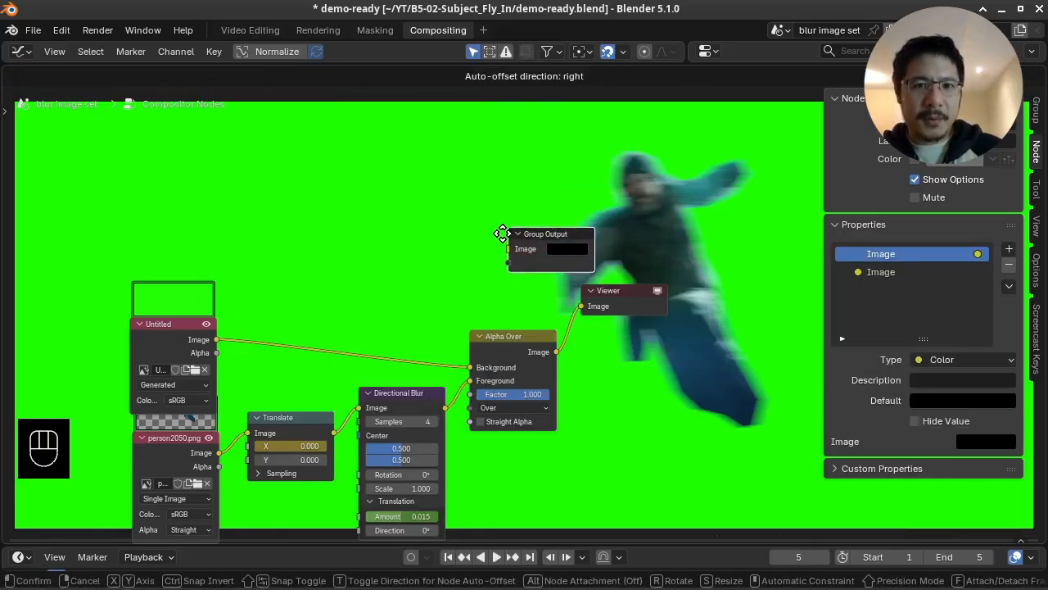
pyautogui.click(460, 238)
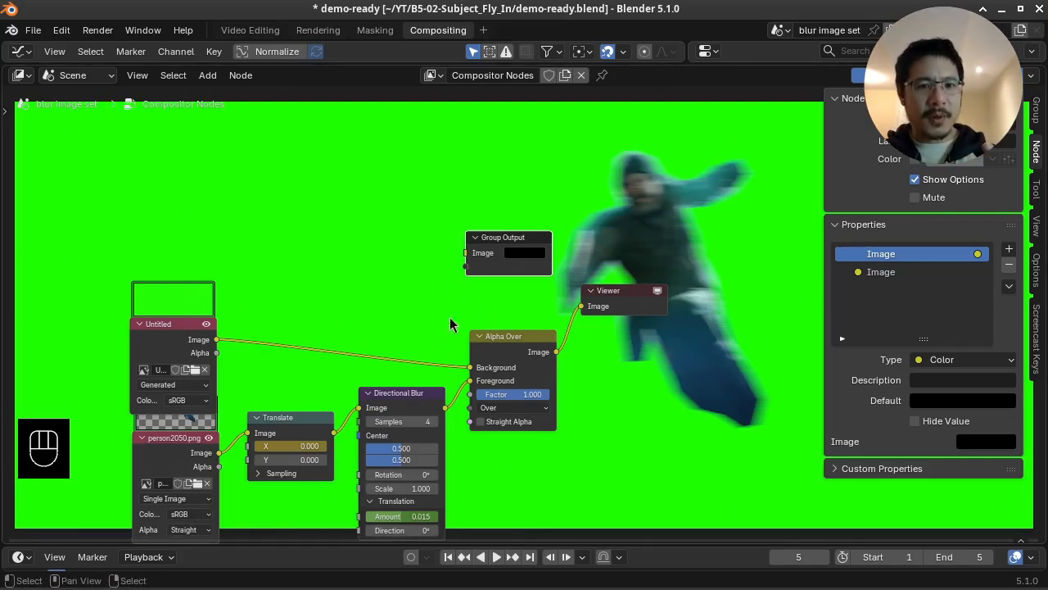
# Link the Directional Blur's image output to the Group Output node and render the animation.
pyautogui.moveTo(393, 397); pyautogui.dragTo(391, 384)
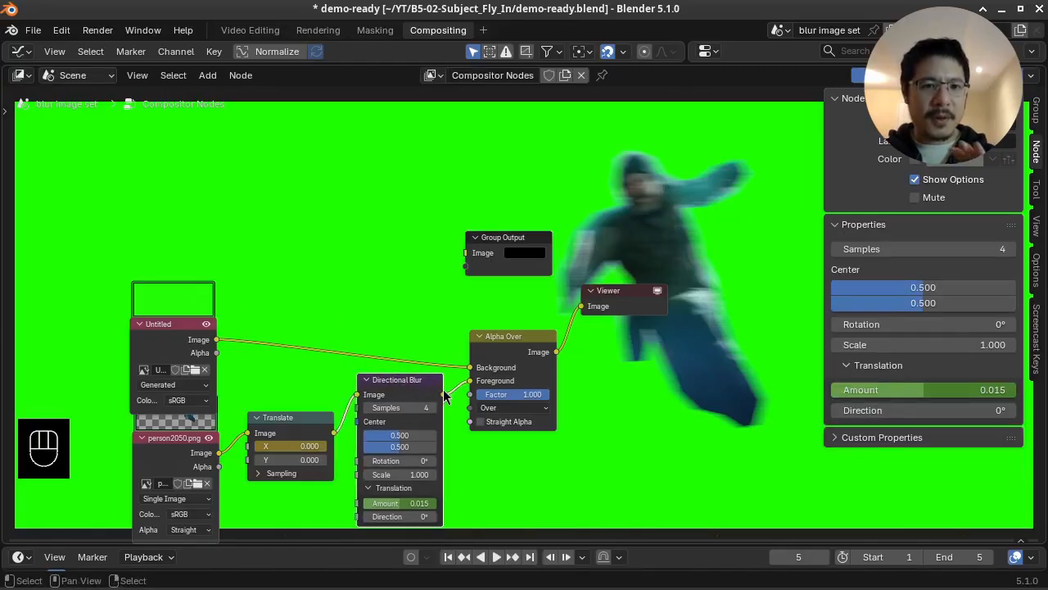
pyautogui.moveTo(442, 394); pyautogui.dragTo(536, 223)
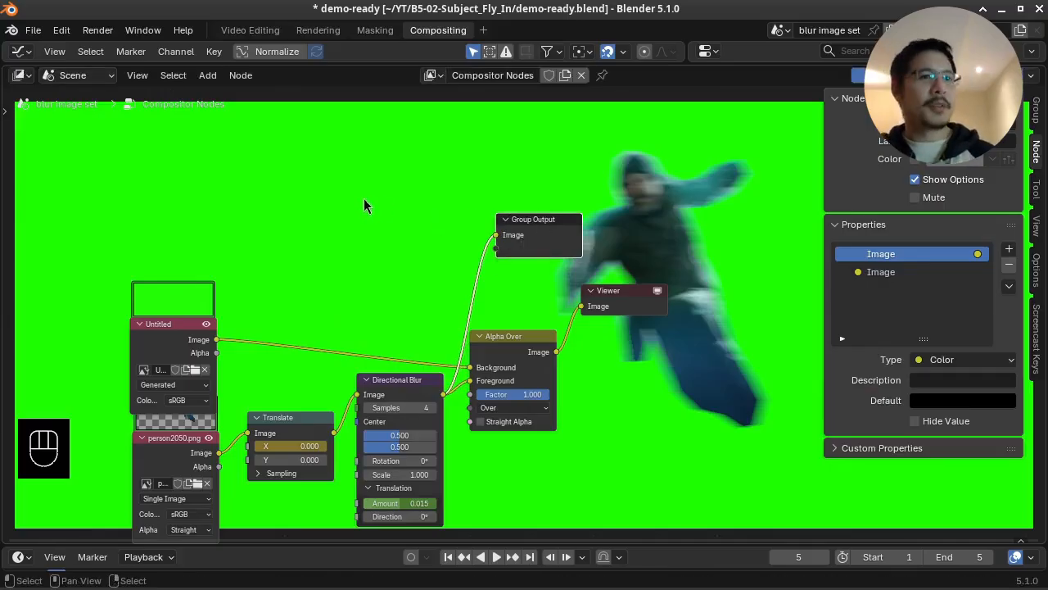
pyautogui.click(96, 31)
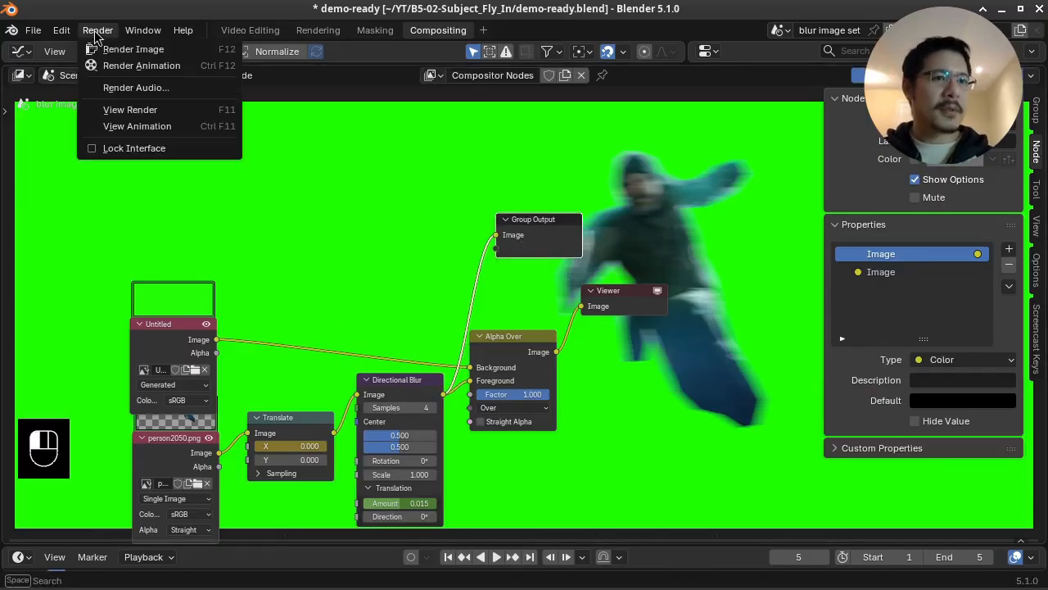
pyautogui.click(142, 65)
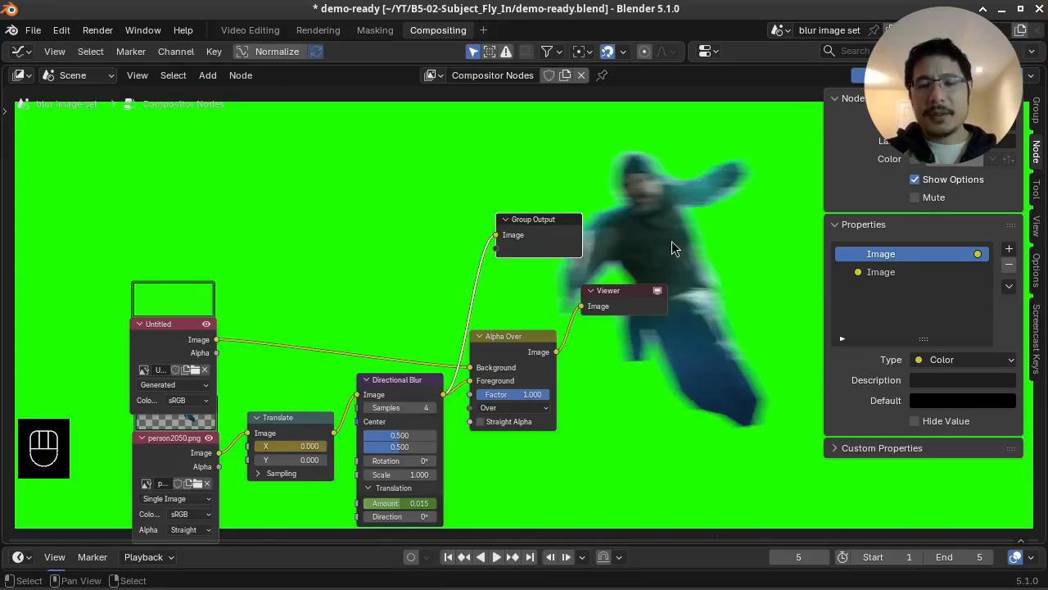
# Switch to the Video Editing workspace and move the playhead to frame 103, over the person strip.
pyautogui.click(242, 31)
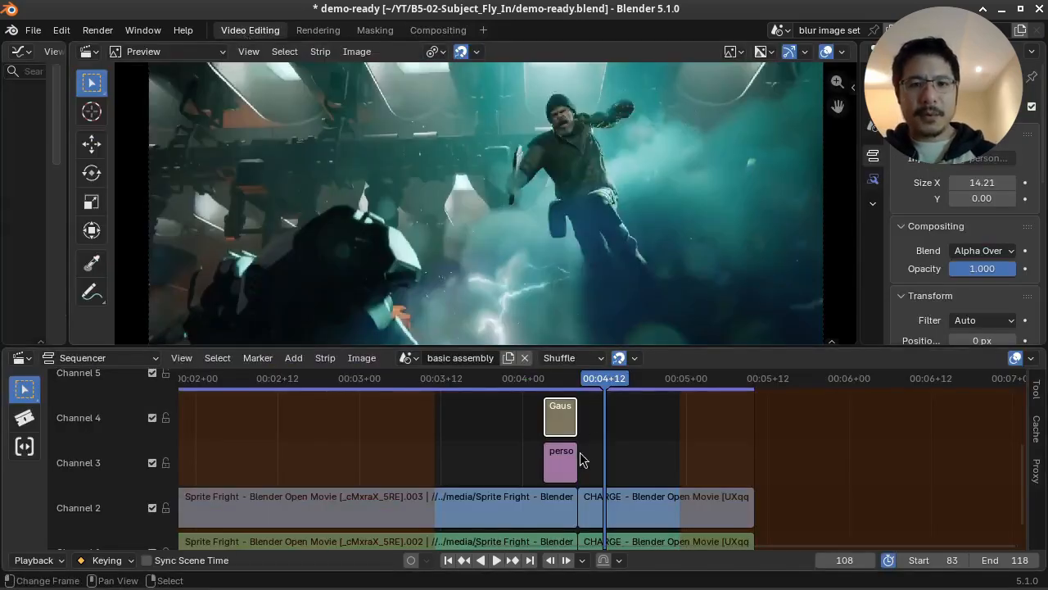
pyautogui.moveTo(531, 437); pyautogui.dragTo(570, 426)
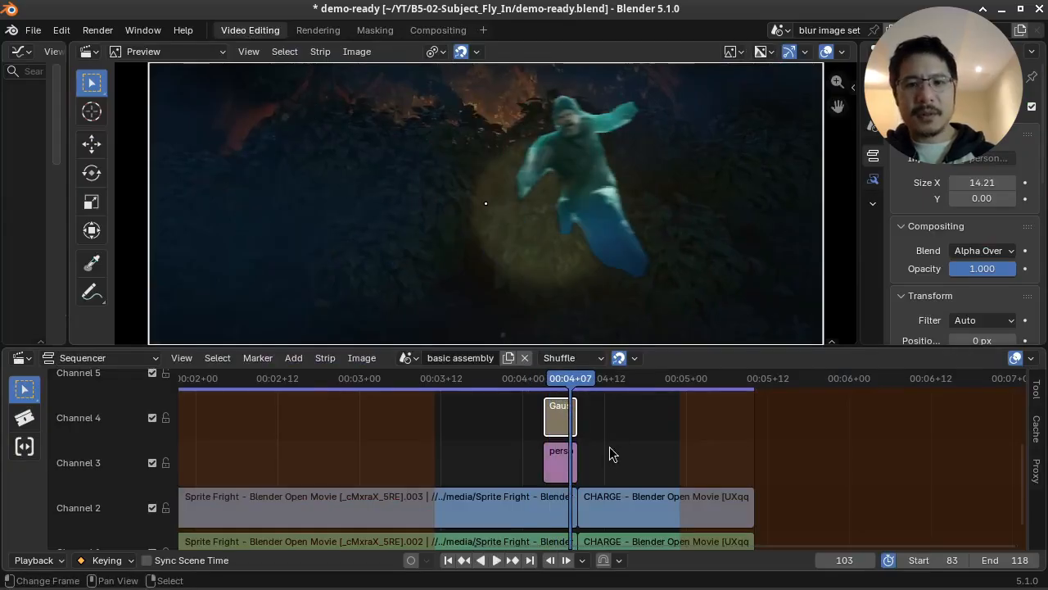
pyautogui.moveTo(613, 455); pyautogui.dragTo(573, 461, button='middle')
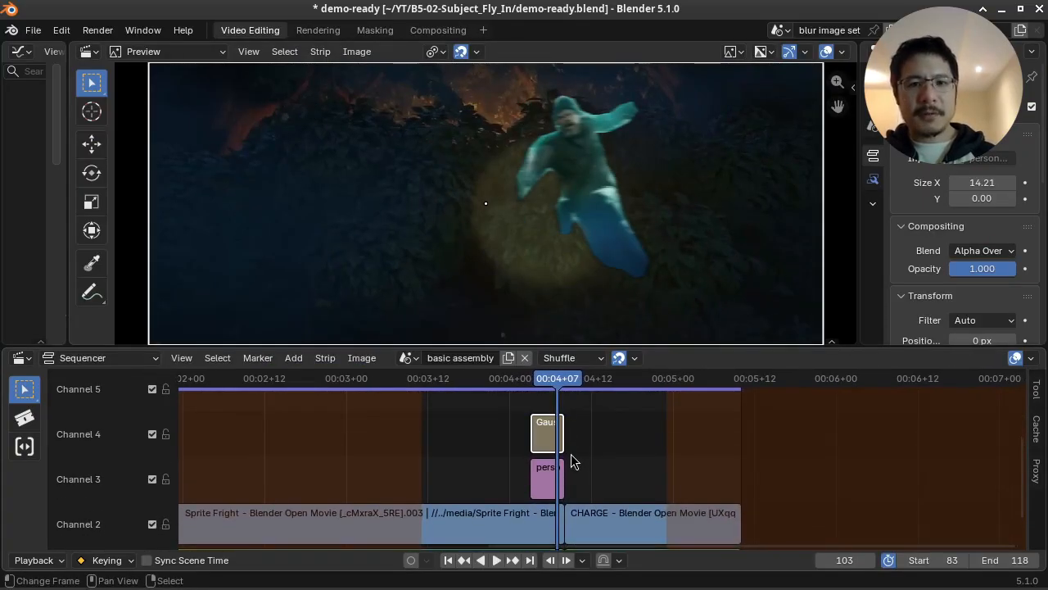
# Create a full copy of the basic assembly sequencer scene and name it "enhanced".
pyautogui.click(508, 358)
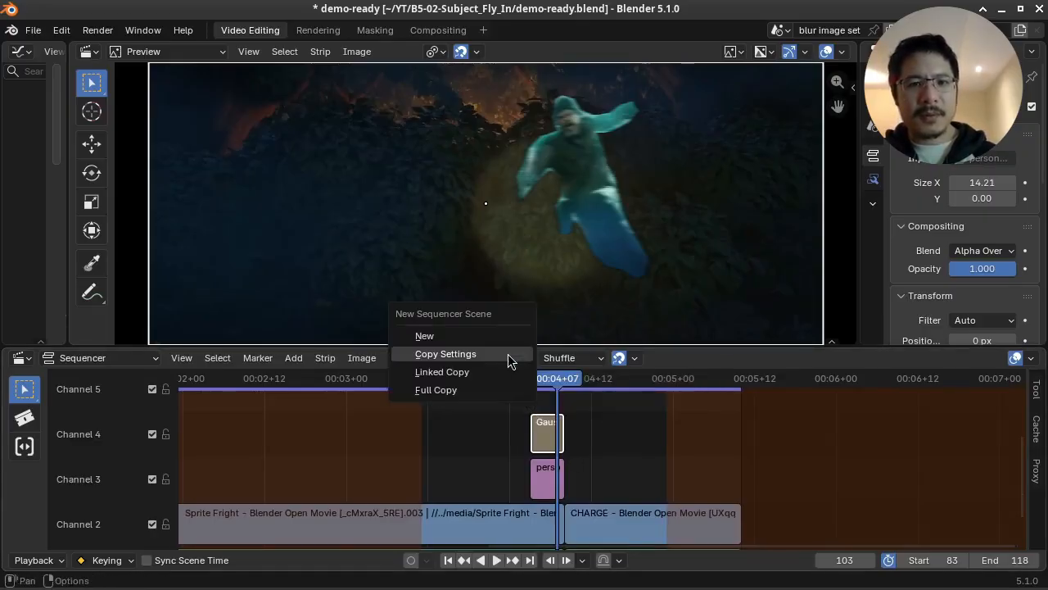
pyautogui.click(454, 392)
pyautogui.doubleClick(465, 361)
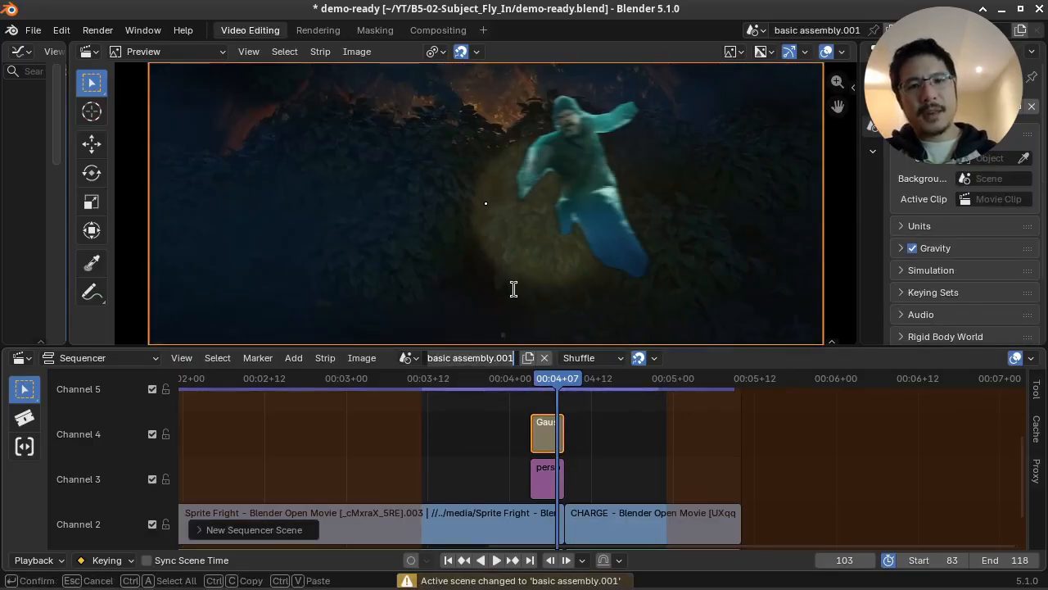
pyautogui.write('enhanced')
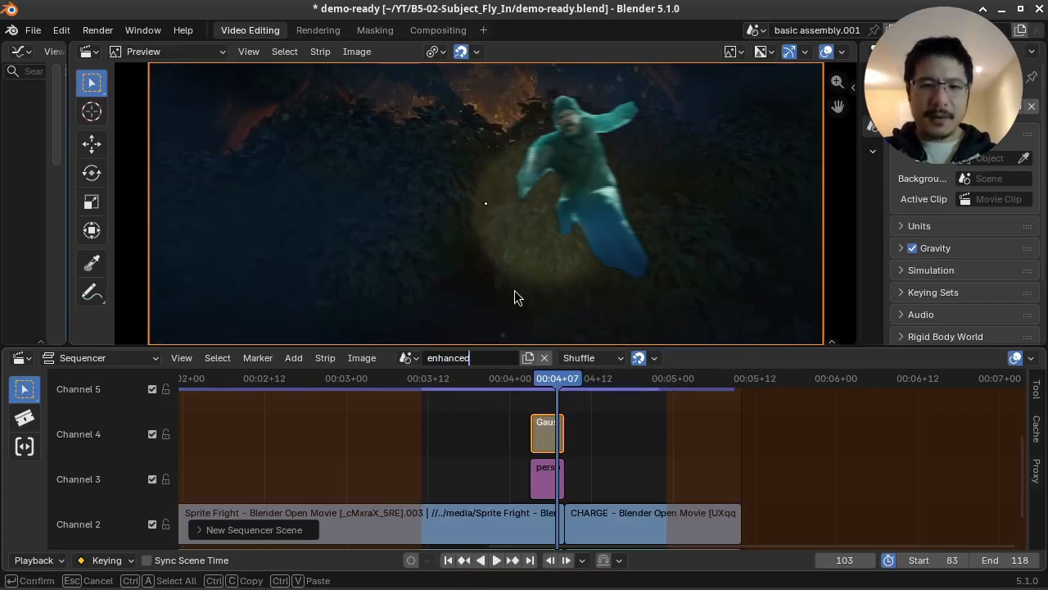
pyautogui.press('Return')
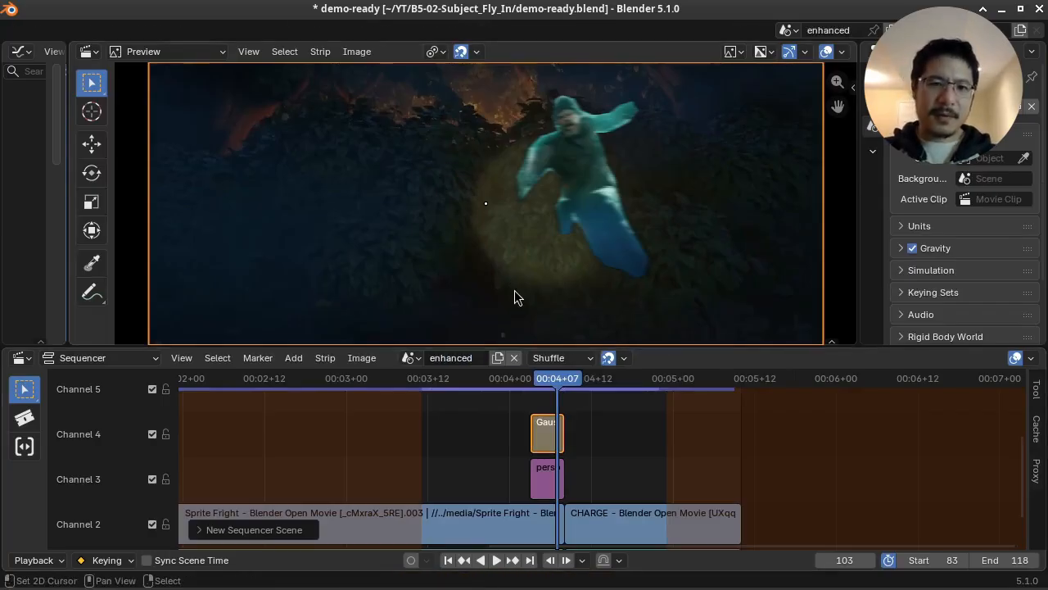
# Delete the Gaussian blur strip and the person strip from channels 4 and 3.
pyautogui.click(544, 434)
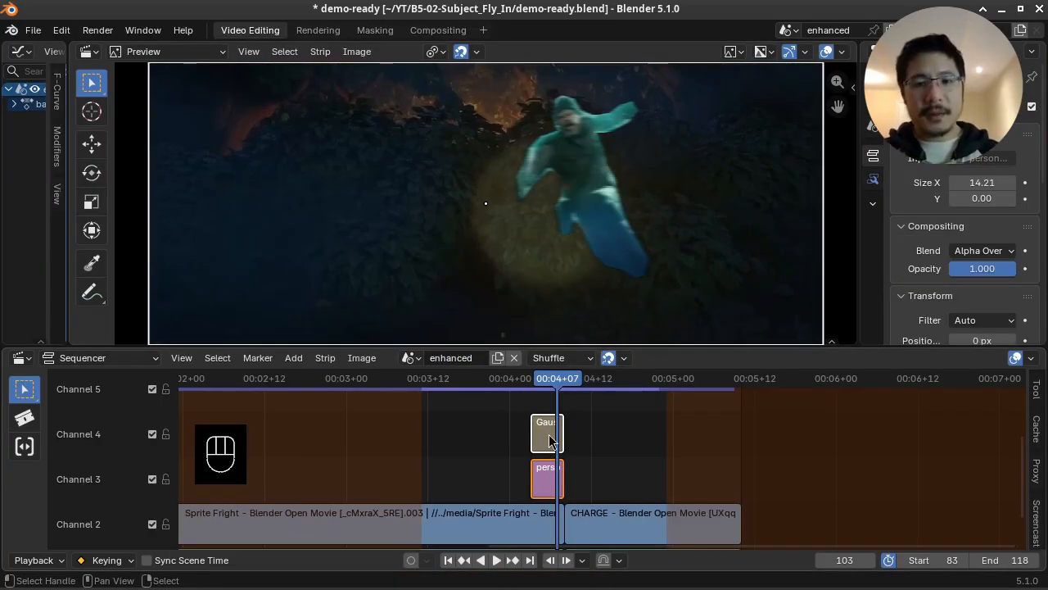
pyautogui.press('ctrl')
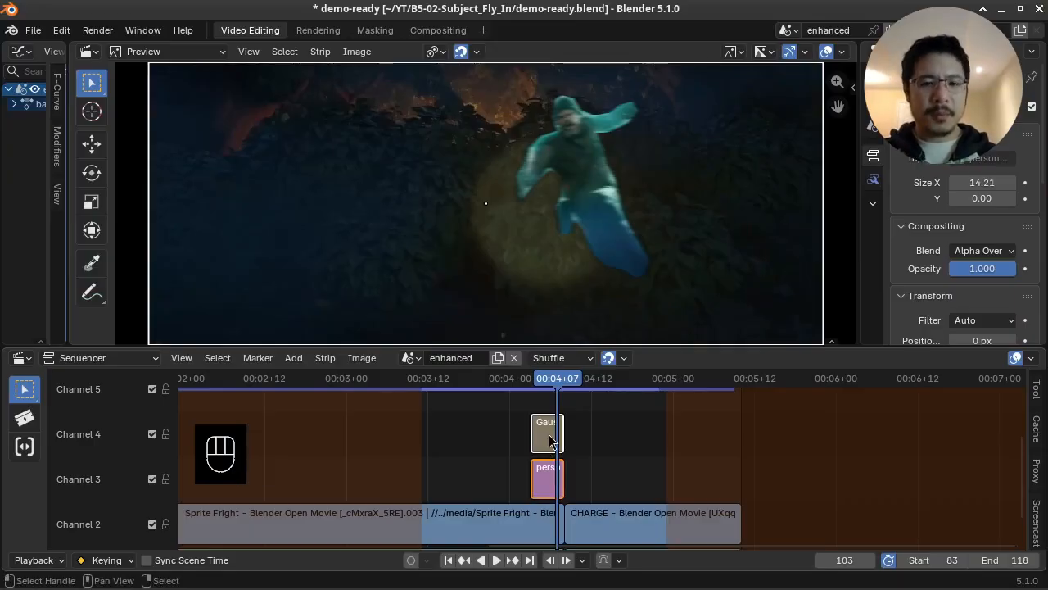
pyautogui.press('x')
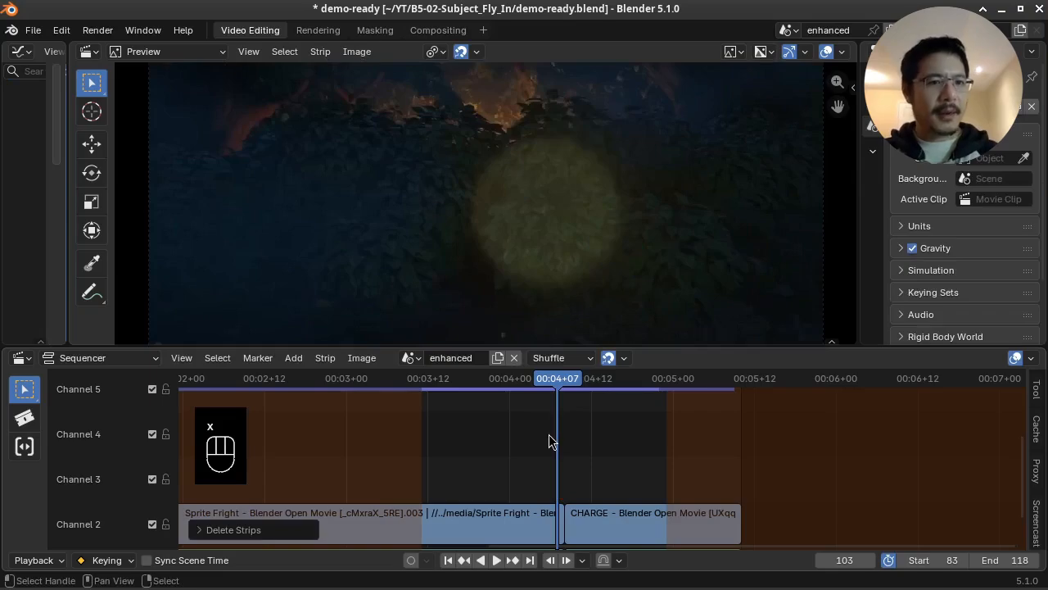
# Add the images blurset0001.png to blurset0005.png as one image strip on channel 3, ending at the cut to the CHARGE strip.
pyautogui.hotkey('shift', 'a')
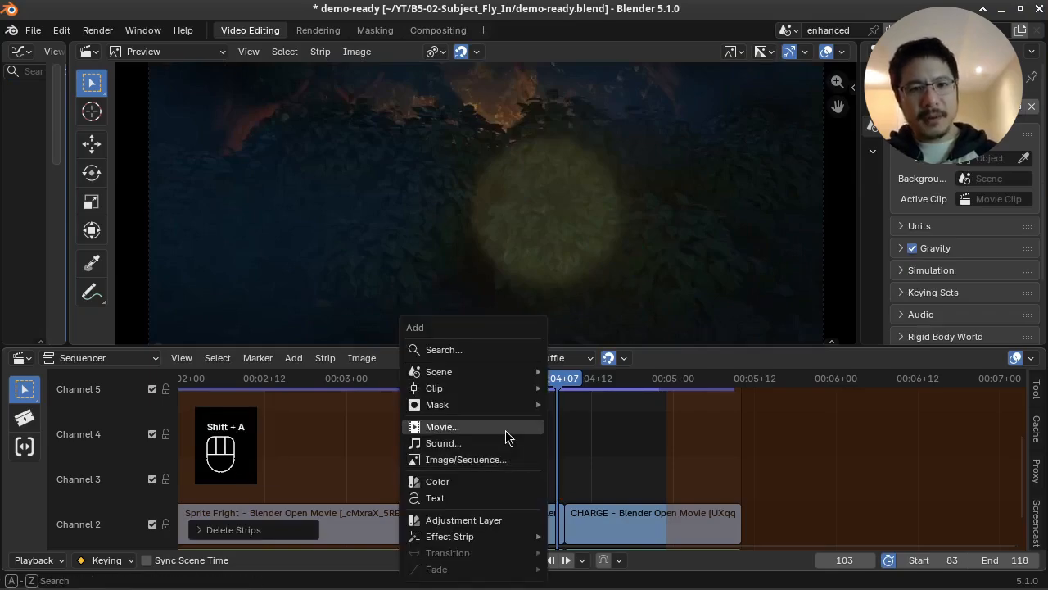
pyautogui.click(457, 461)
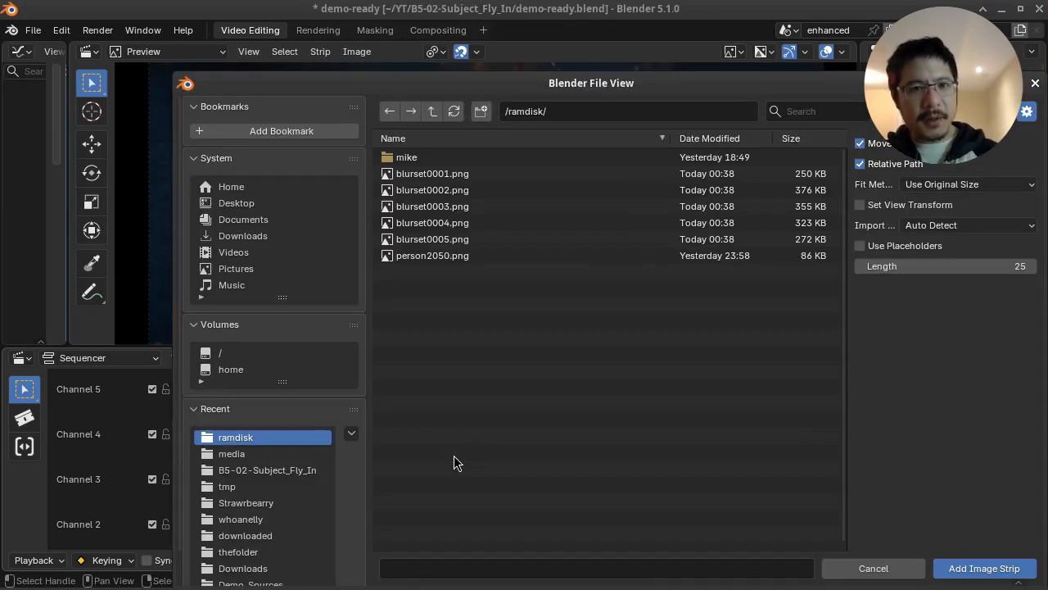
pyautogui.click(438, 174)
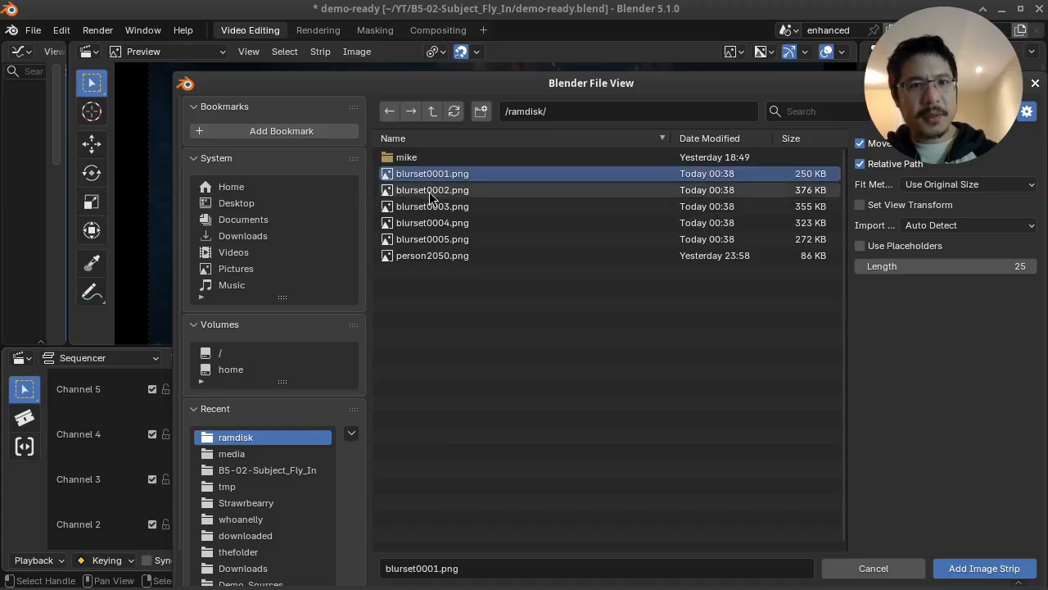
pyautogui.keyDown('shift'); pyautogui.click(427, 239); pyautogui.keyUp('shift')
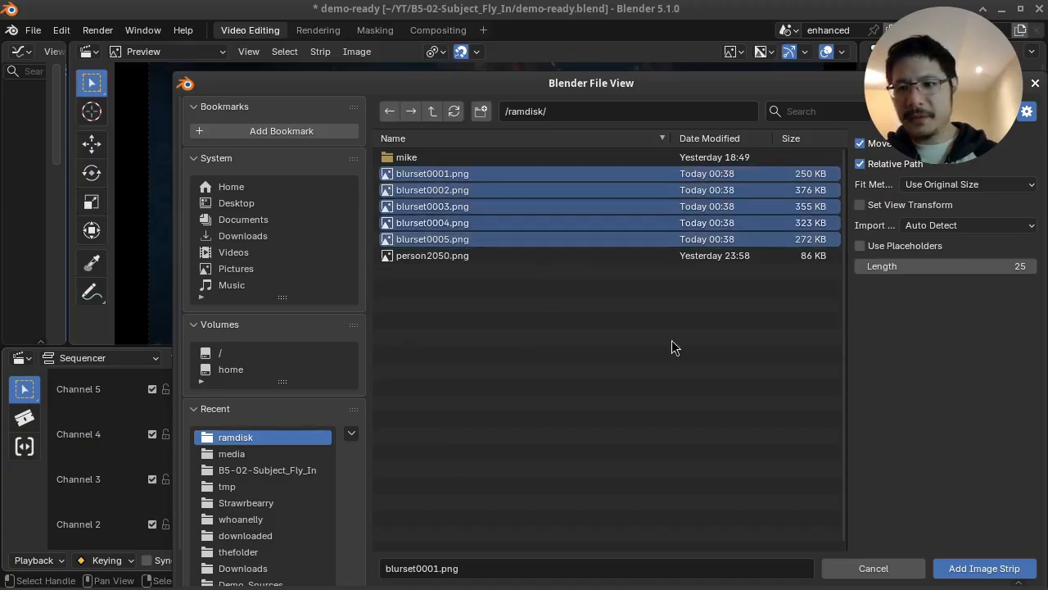
pyautogui.click(954, 568)
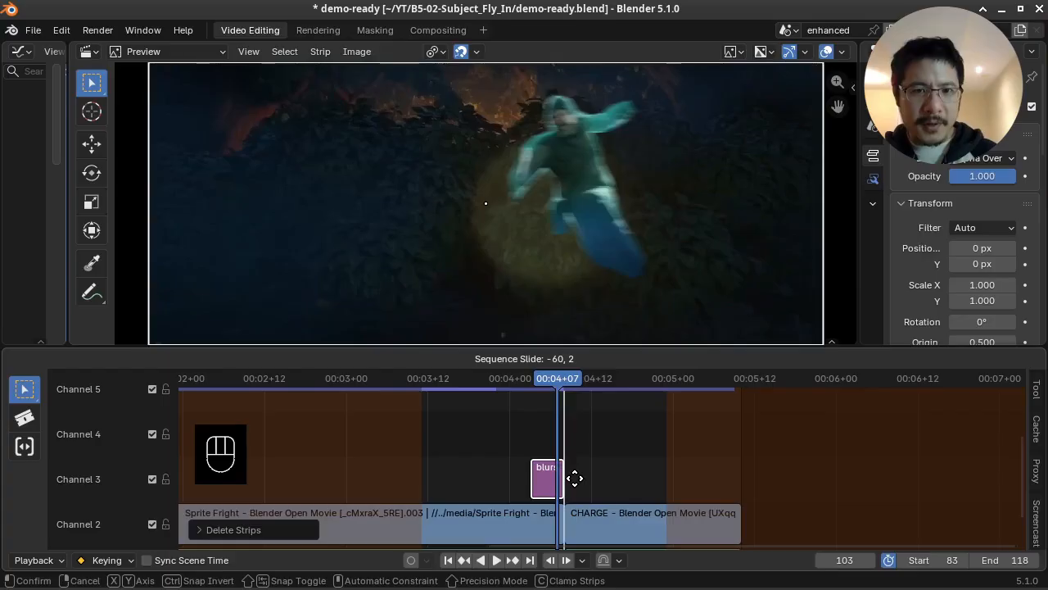
pyautogui.click(575, 478)
# Step frame by frame through the blurset strip up to the cut at frame 104 to examine the blurred fly-in.
pyautogui.hotkey('shift', 'ctrl', 'space')
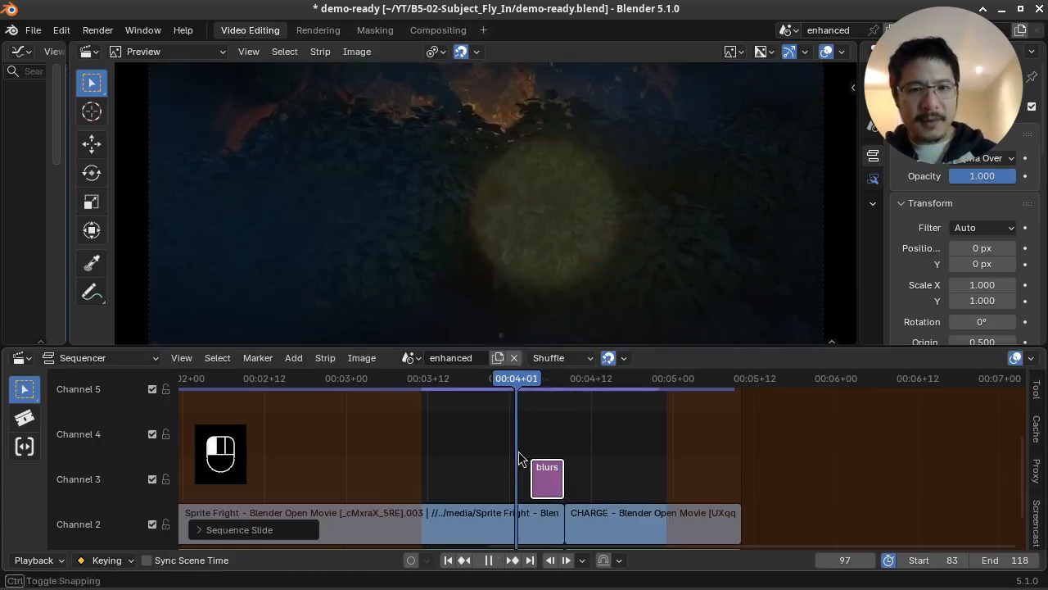
pyautogui.press('space')
pyautogui.press('Right')
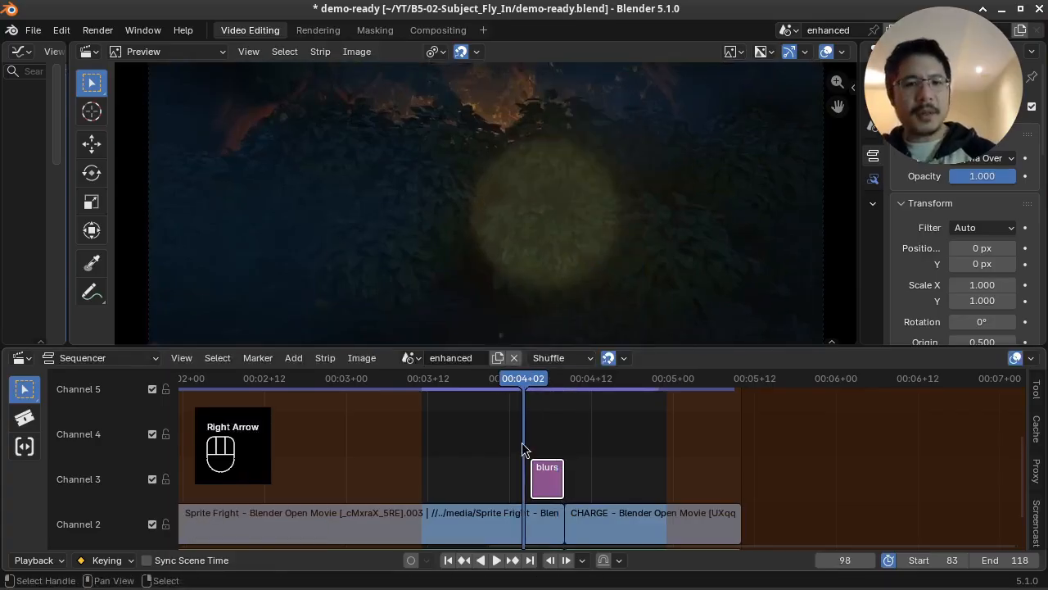
pyautogui.press('Right')
pyautogui.press('Right')
pyautogui.press('Right')
pyautogui.press('Right')
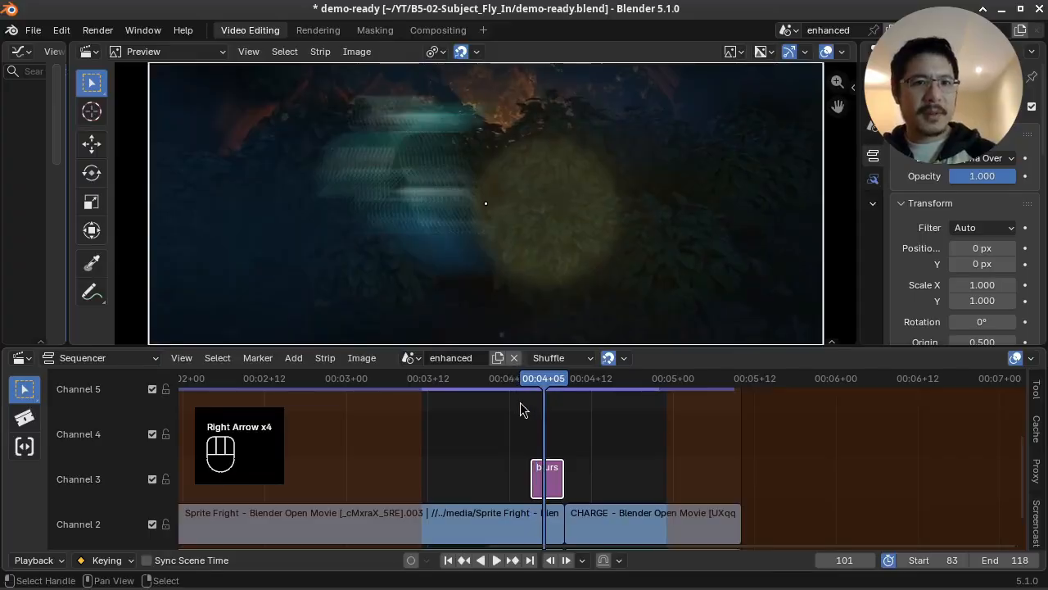
pyautogui.press('Right')
pyautogui.press('Right')
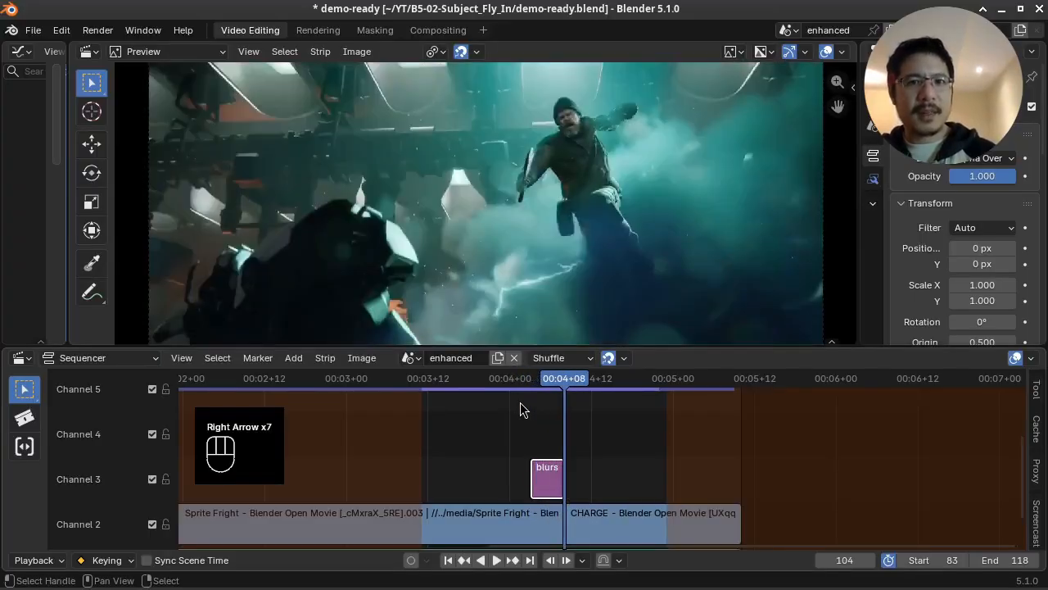
# Return to frame 96 before the blurset strip and play the preview range to check the transition in motion.
pyautogui.press('Left')
pyautogui.press('Left')
pyautogui.press('Left')
pyautogui.press('Left')
pyautogui.press('Left')
pyautogui.press('Left')
pyautogui.press('Left')
pyautogui.press('Left')
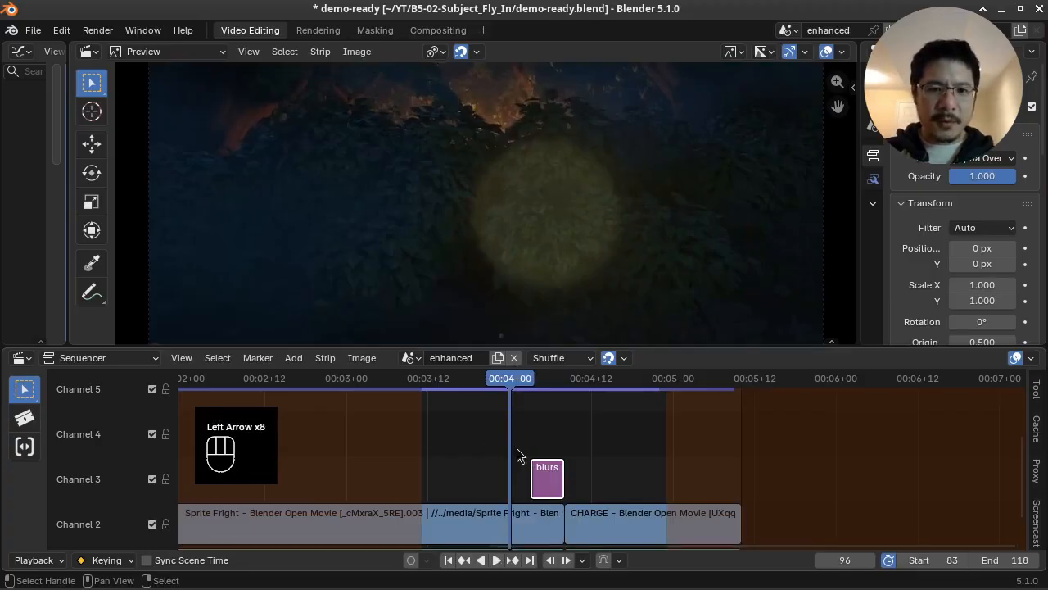
pyautogui.click(496, 560)
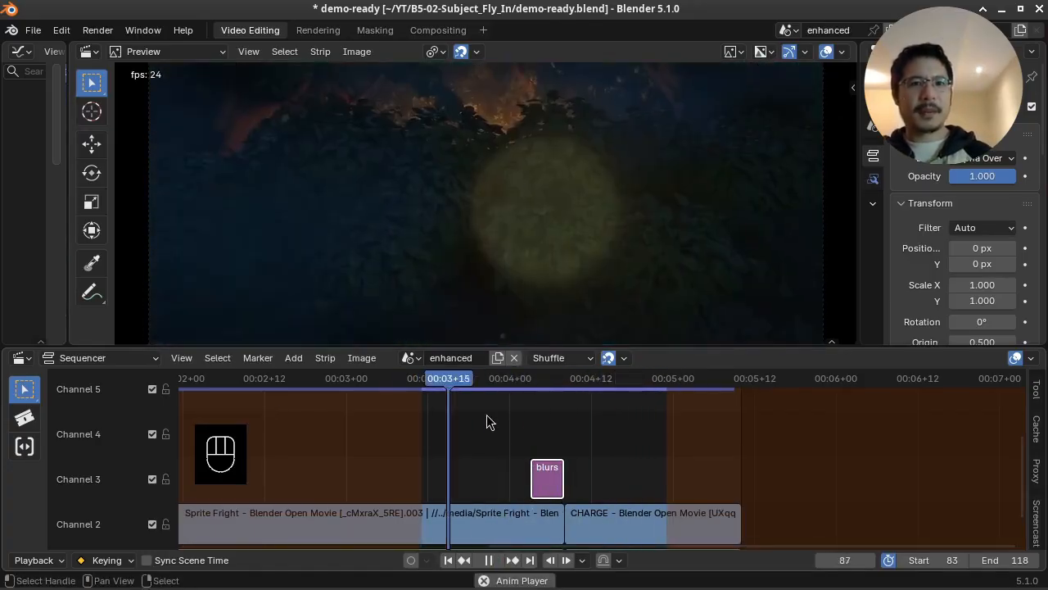
pyautogui.press('space')
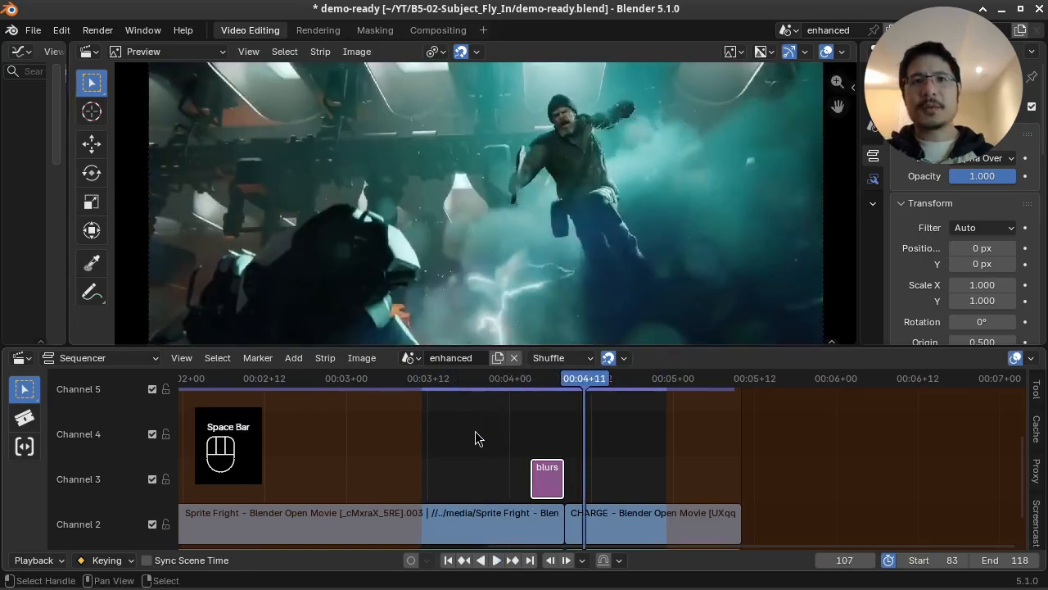